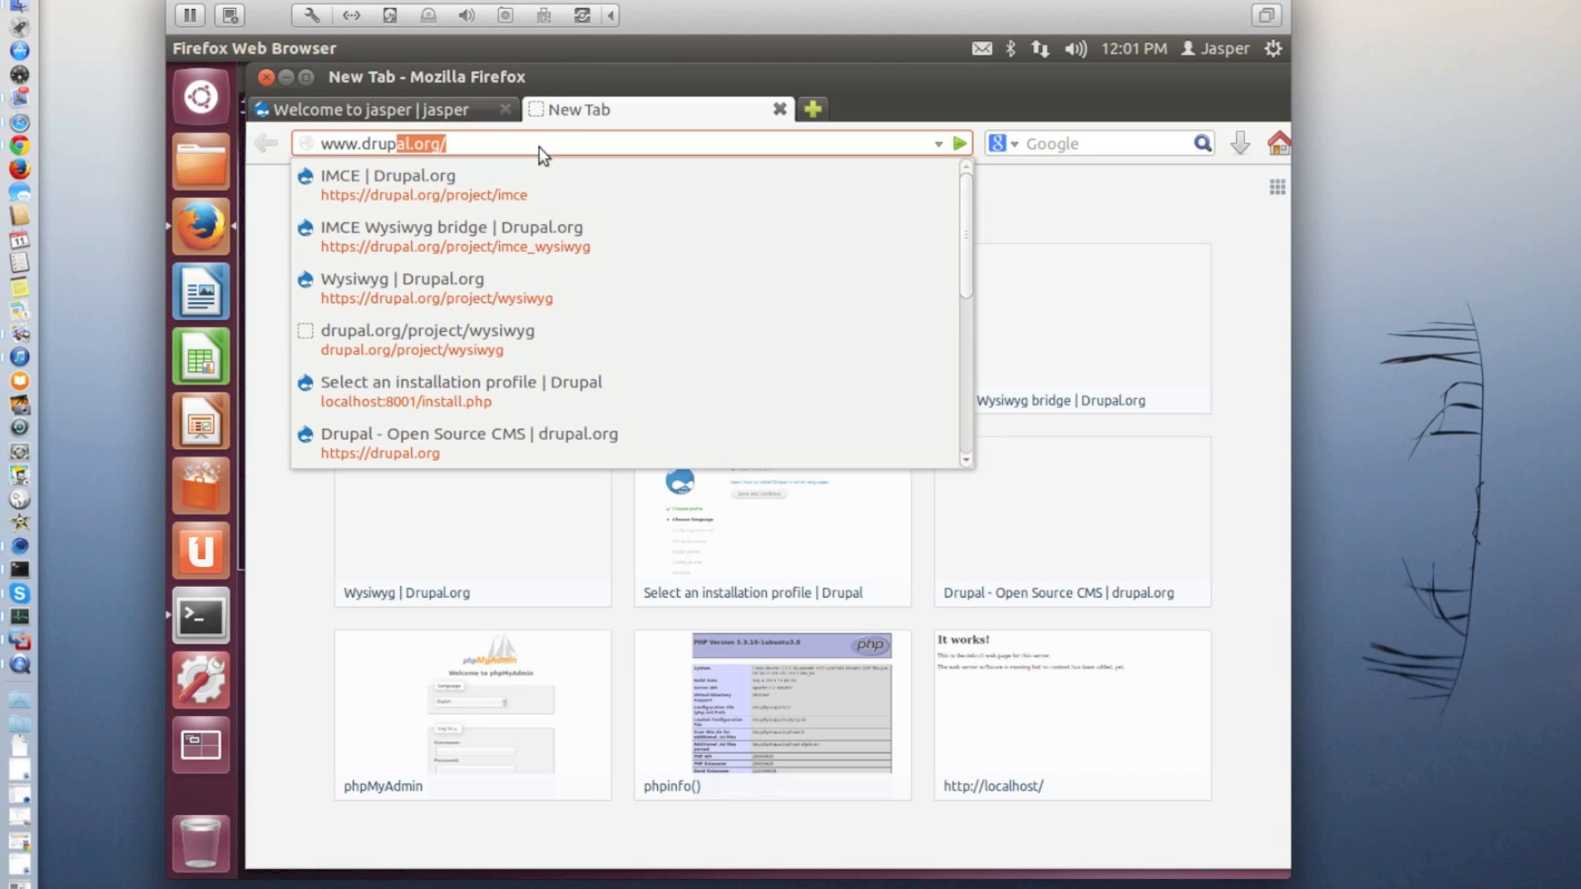
key(Return)
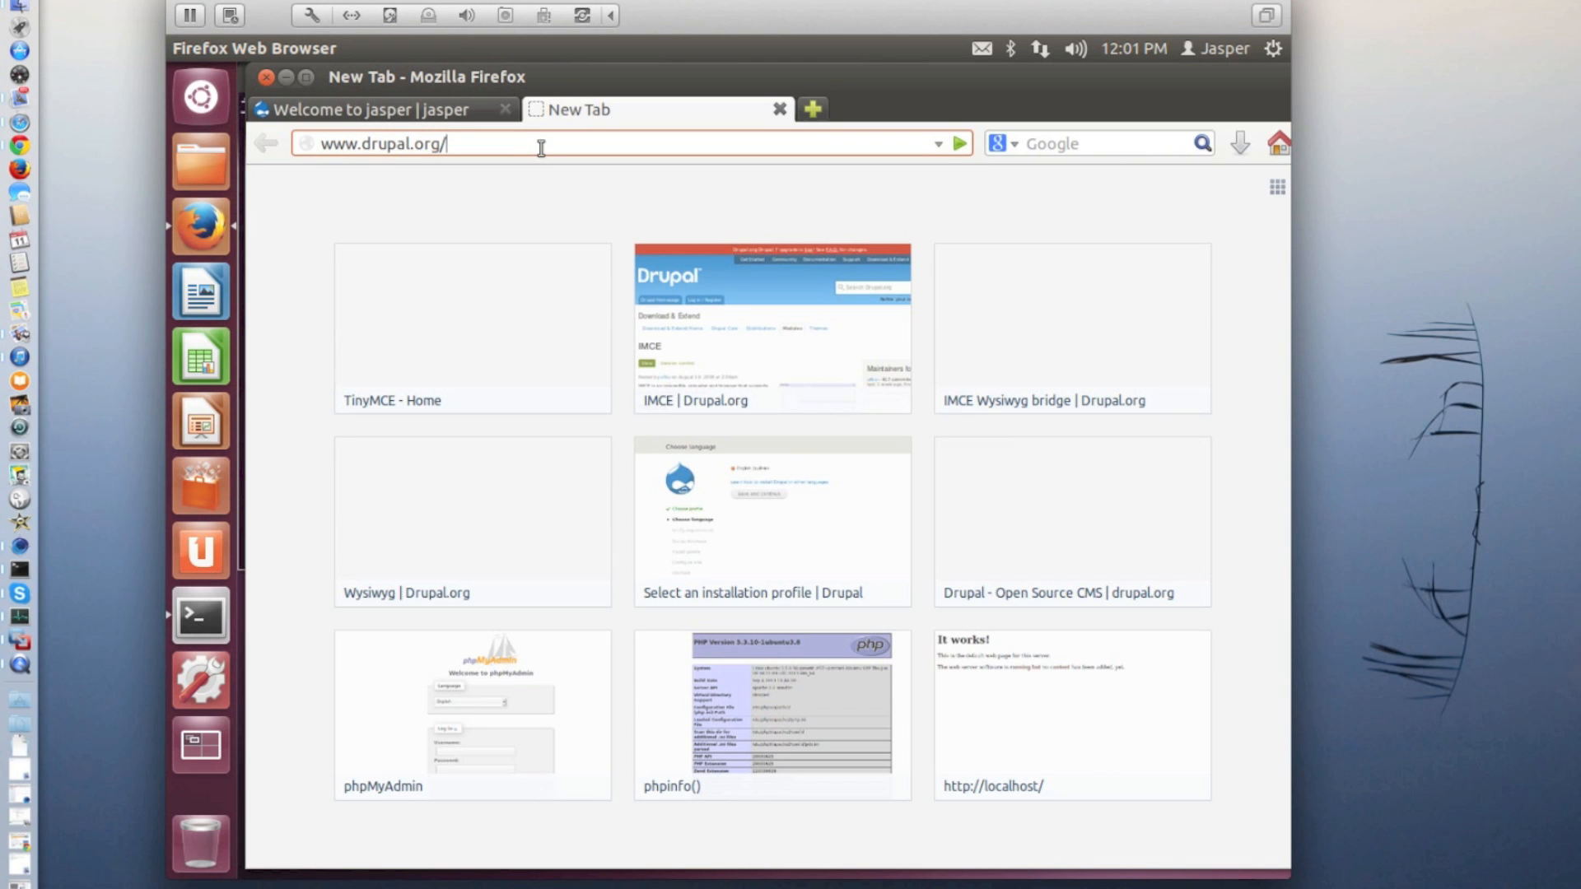
text(project/)
click(539, 146)
text(wysiwyg)
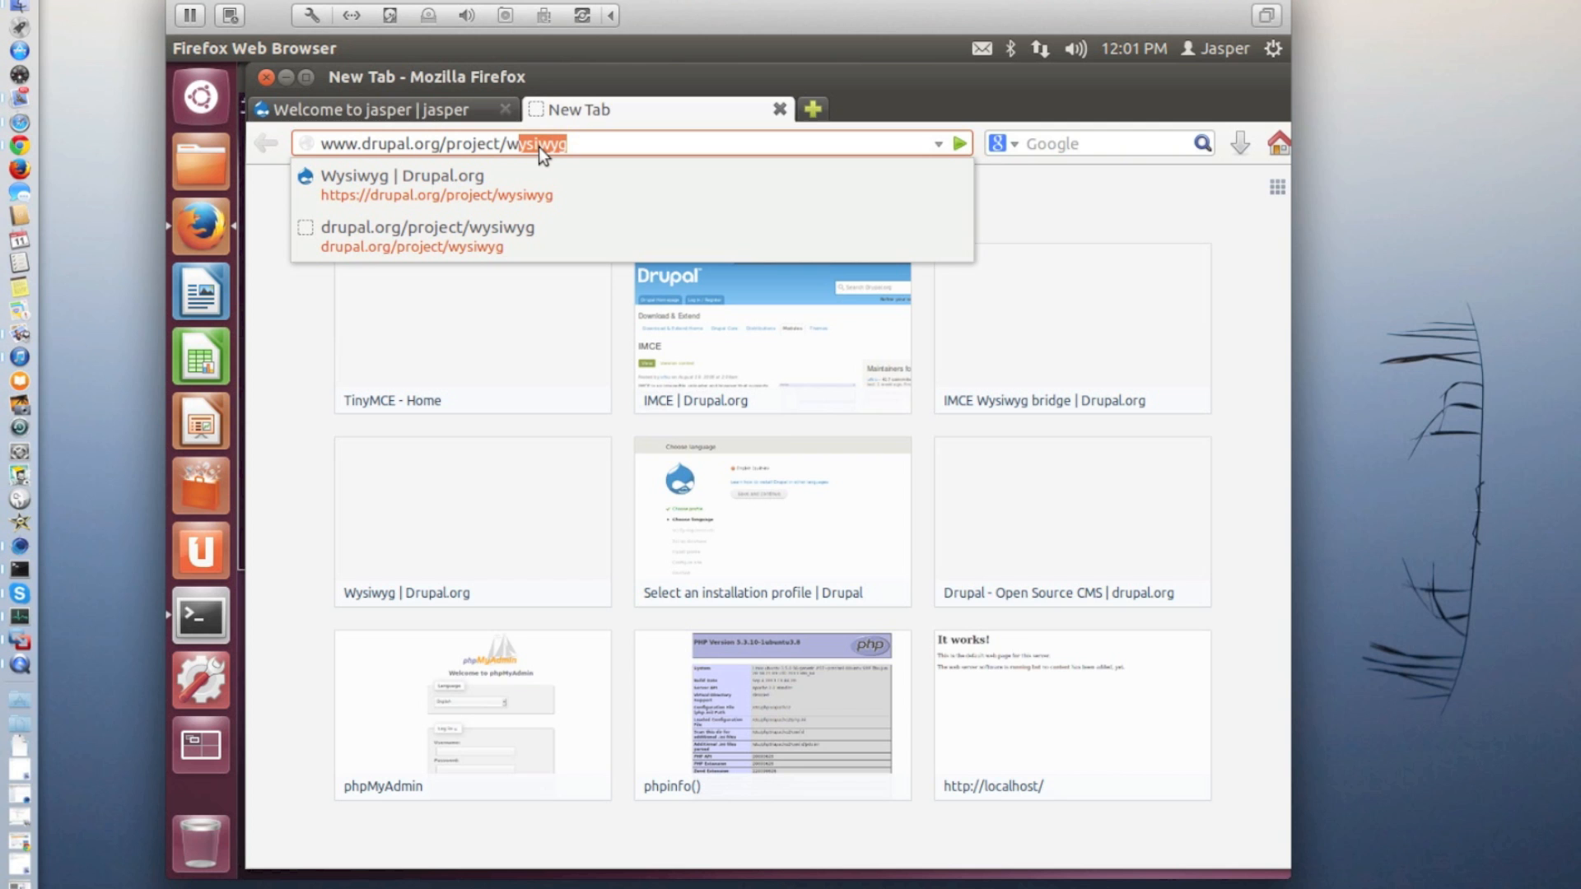
key(Return)
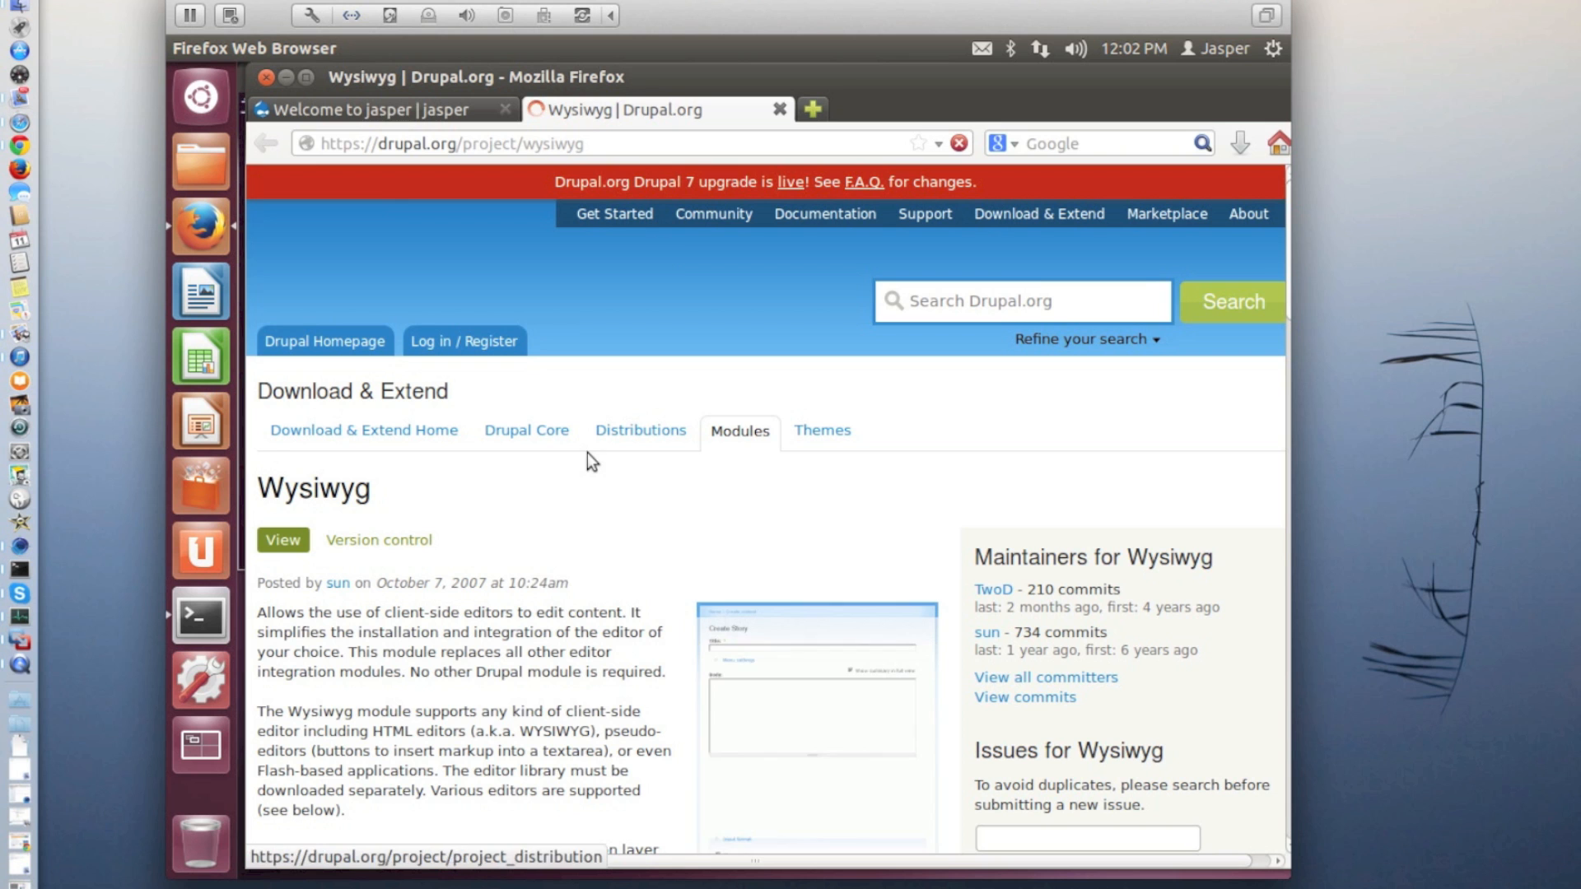
Download the recommended 7.x-2.2 release of Wysiwyg as a gz archive, saving the file to disk
scroll(587, 452, down, 10)
scroll(586, 452, down, 10)
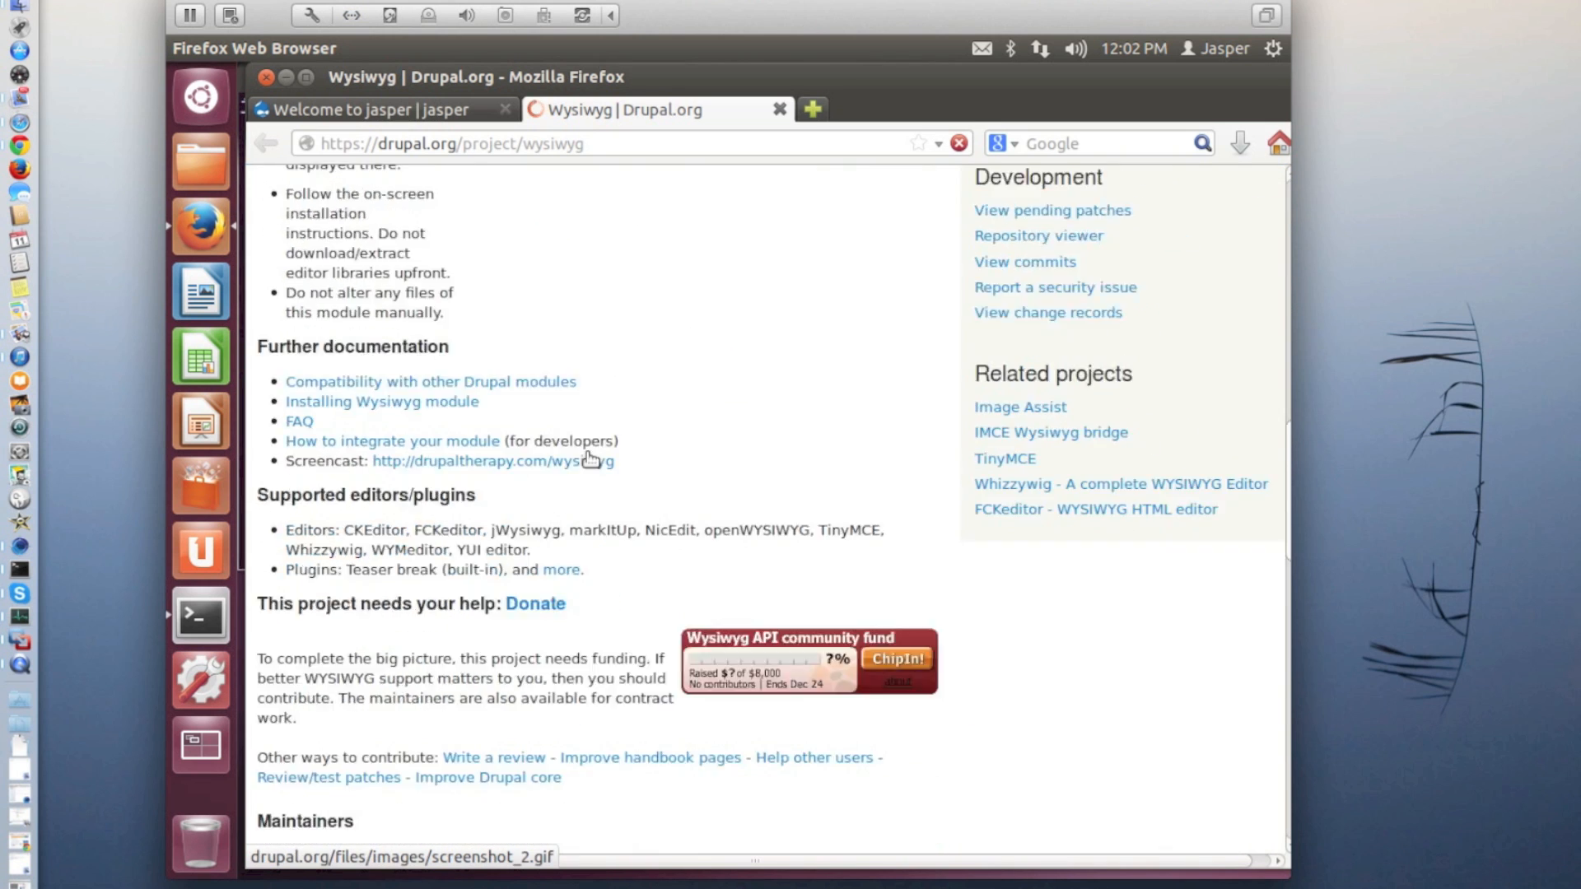
scroll(585, 452, down, 2)
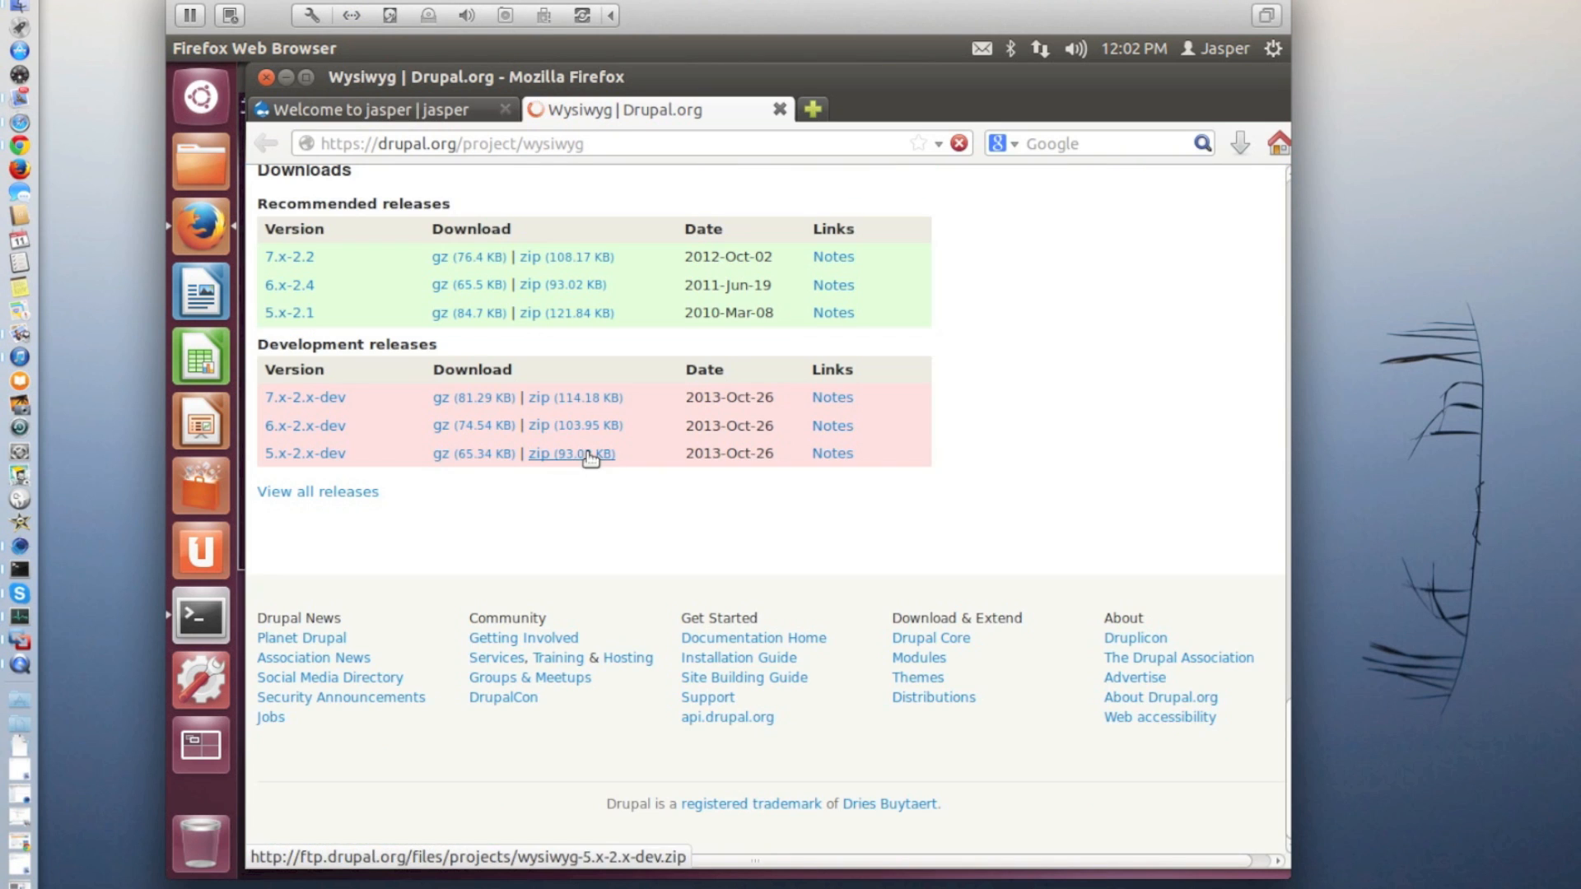
click(469, 259)
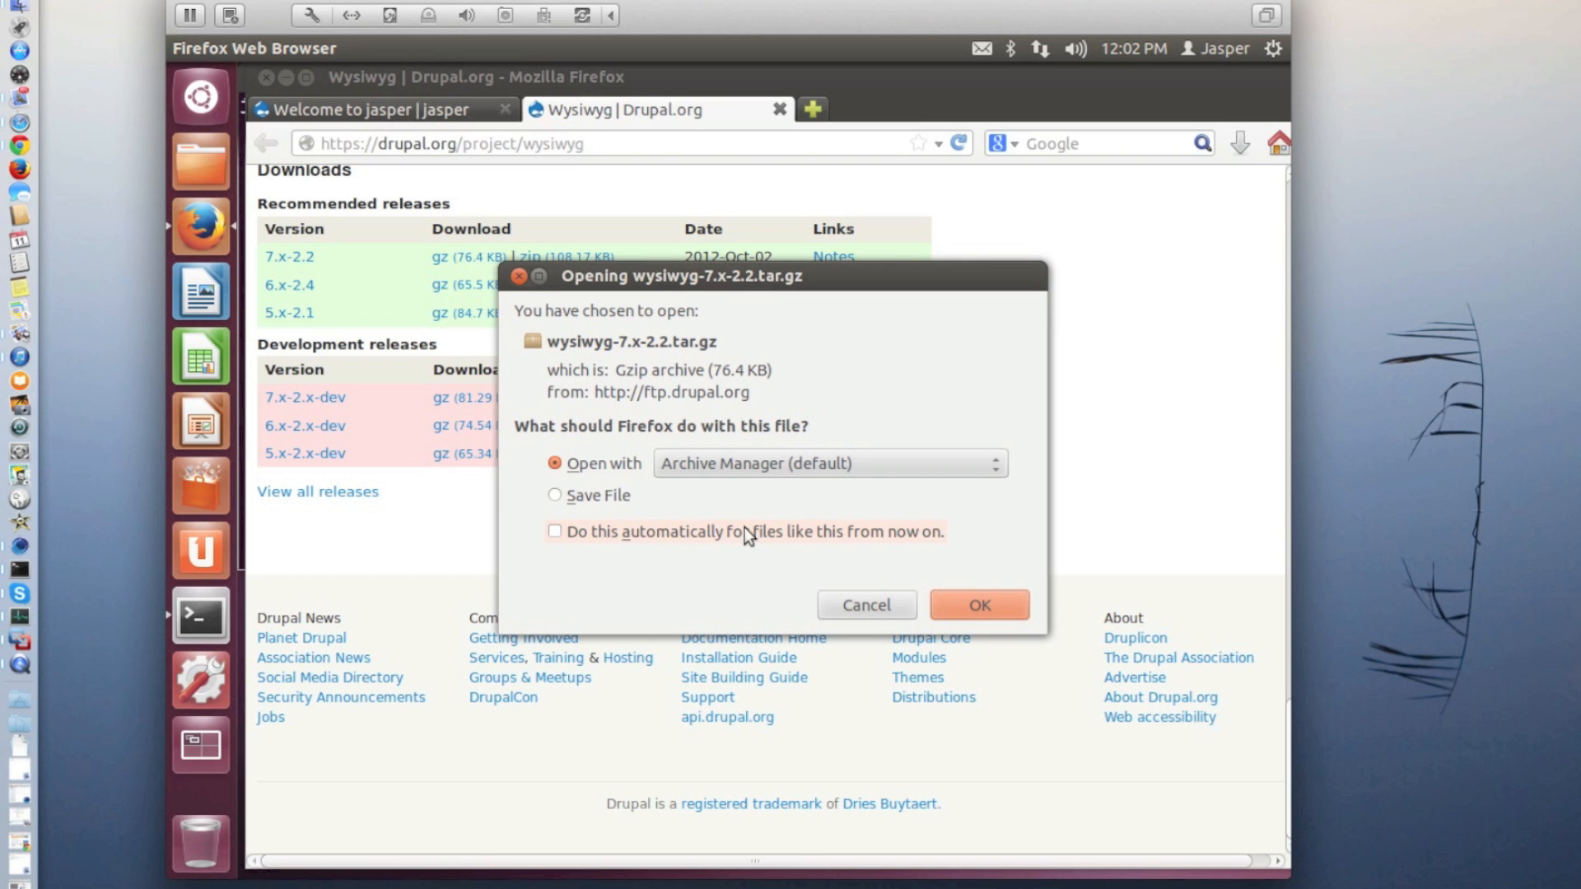
click(617, 492)
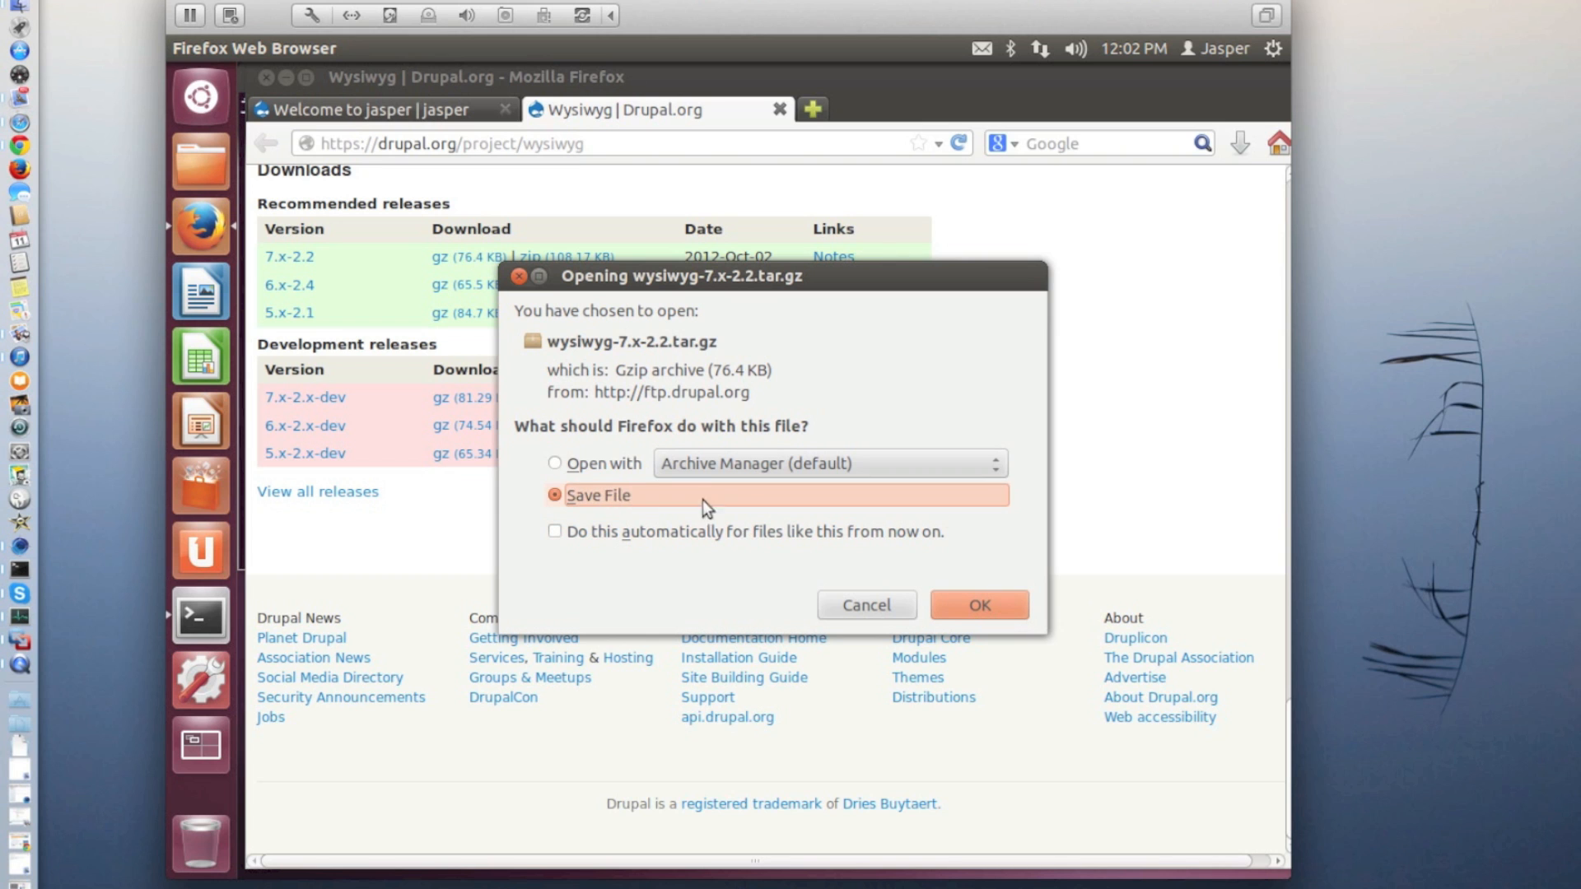
click(973, 603)
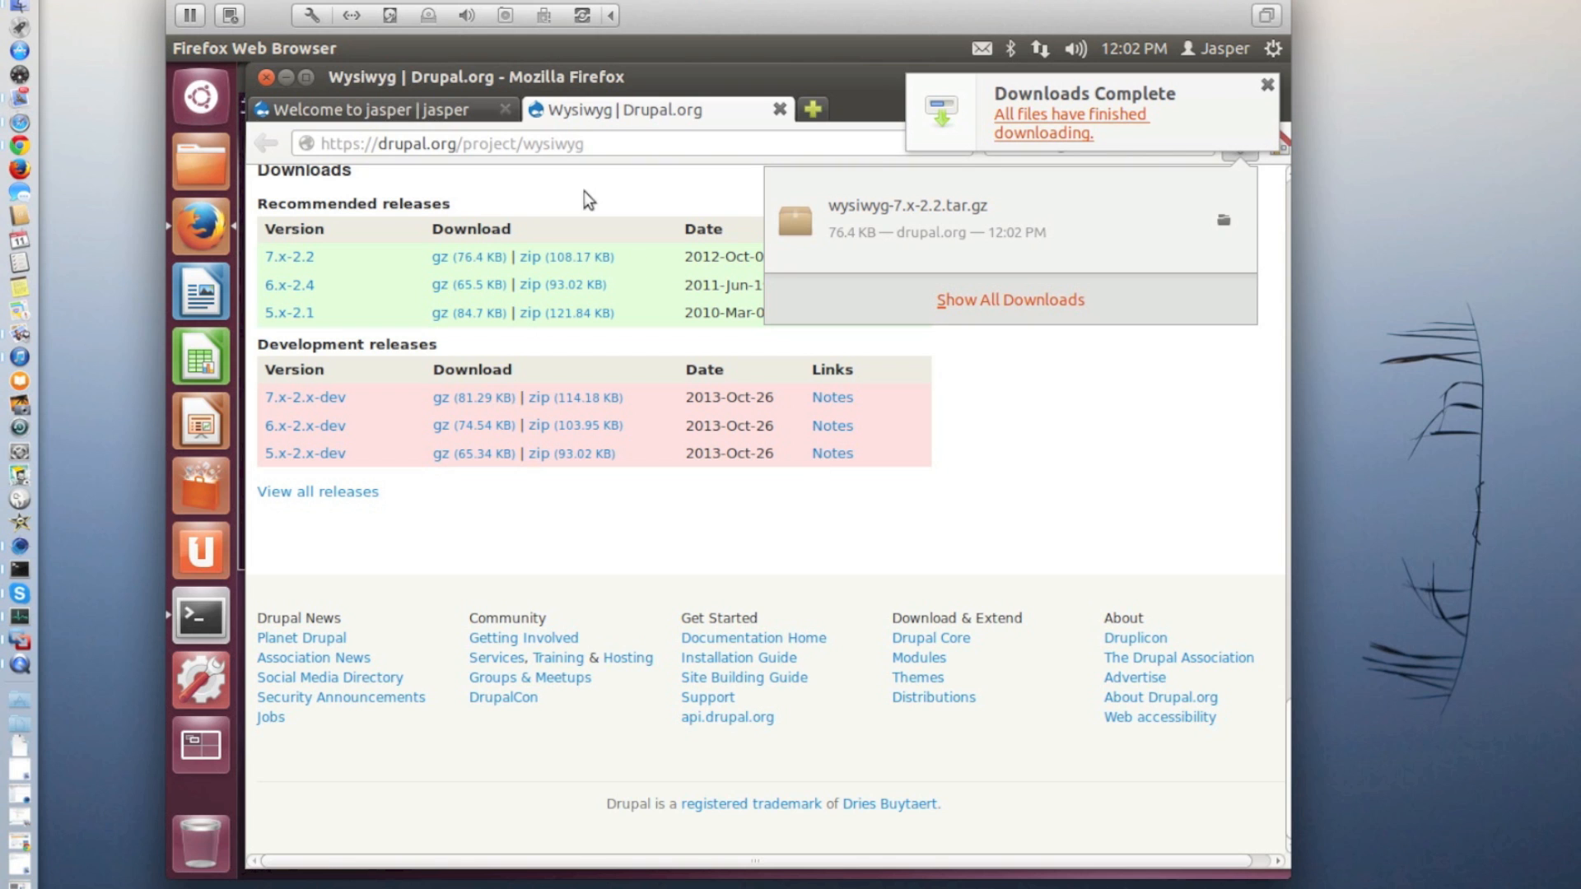
Go to the IMCE Wysiwyg bridge project page at drupal.org/project/imce_wysiwyg
click(527, 144)
click(522, 144)
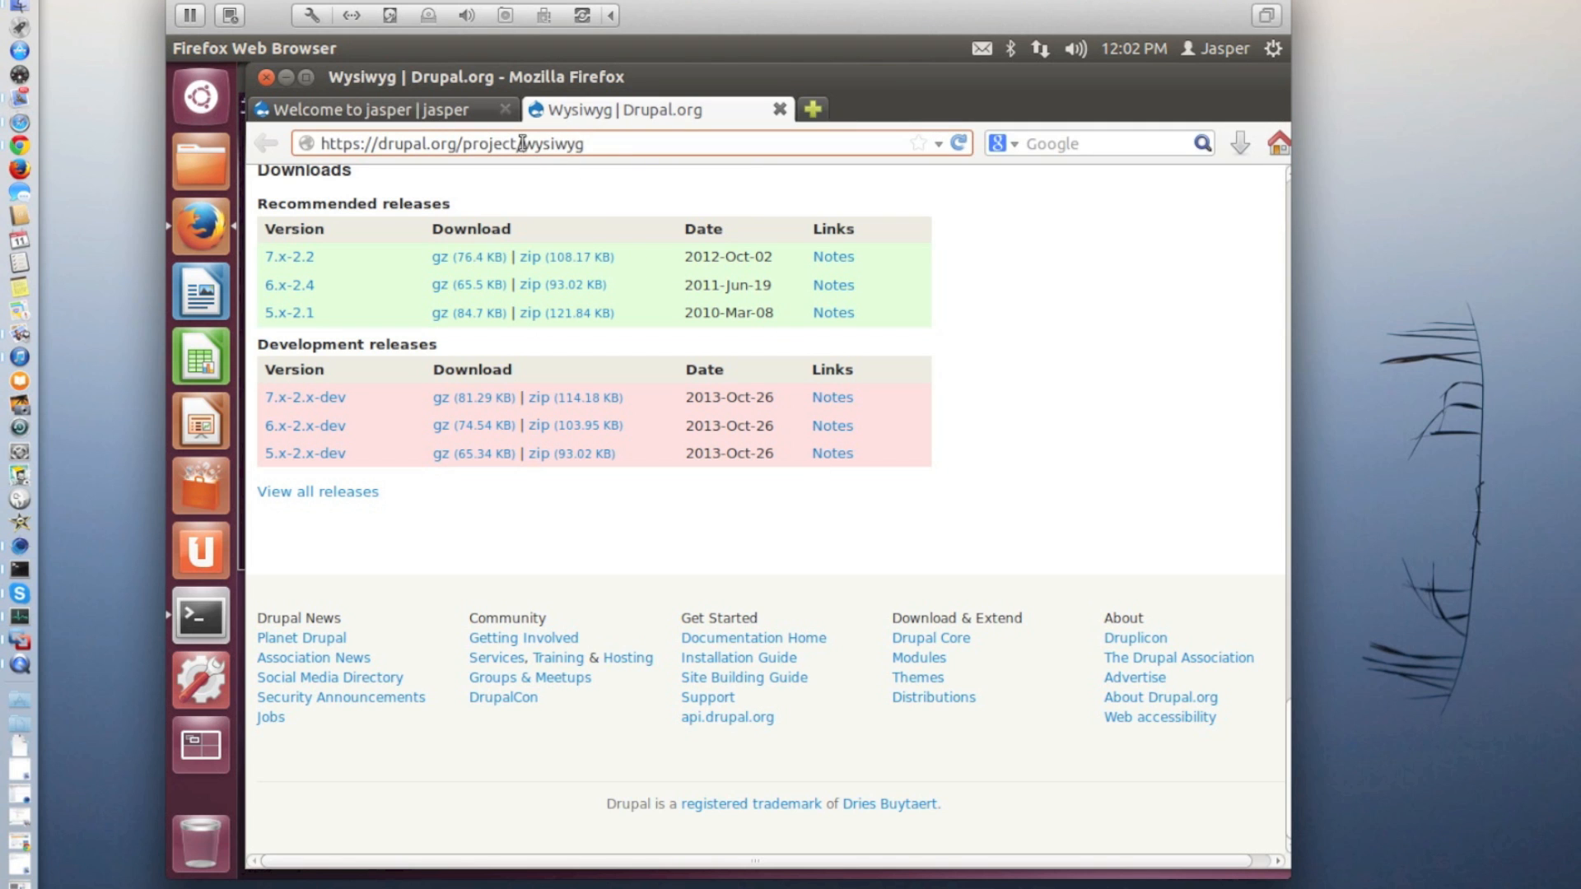
text(imce_)
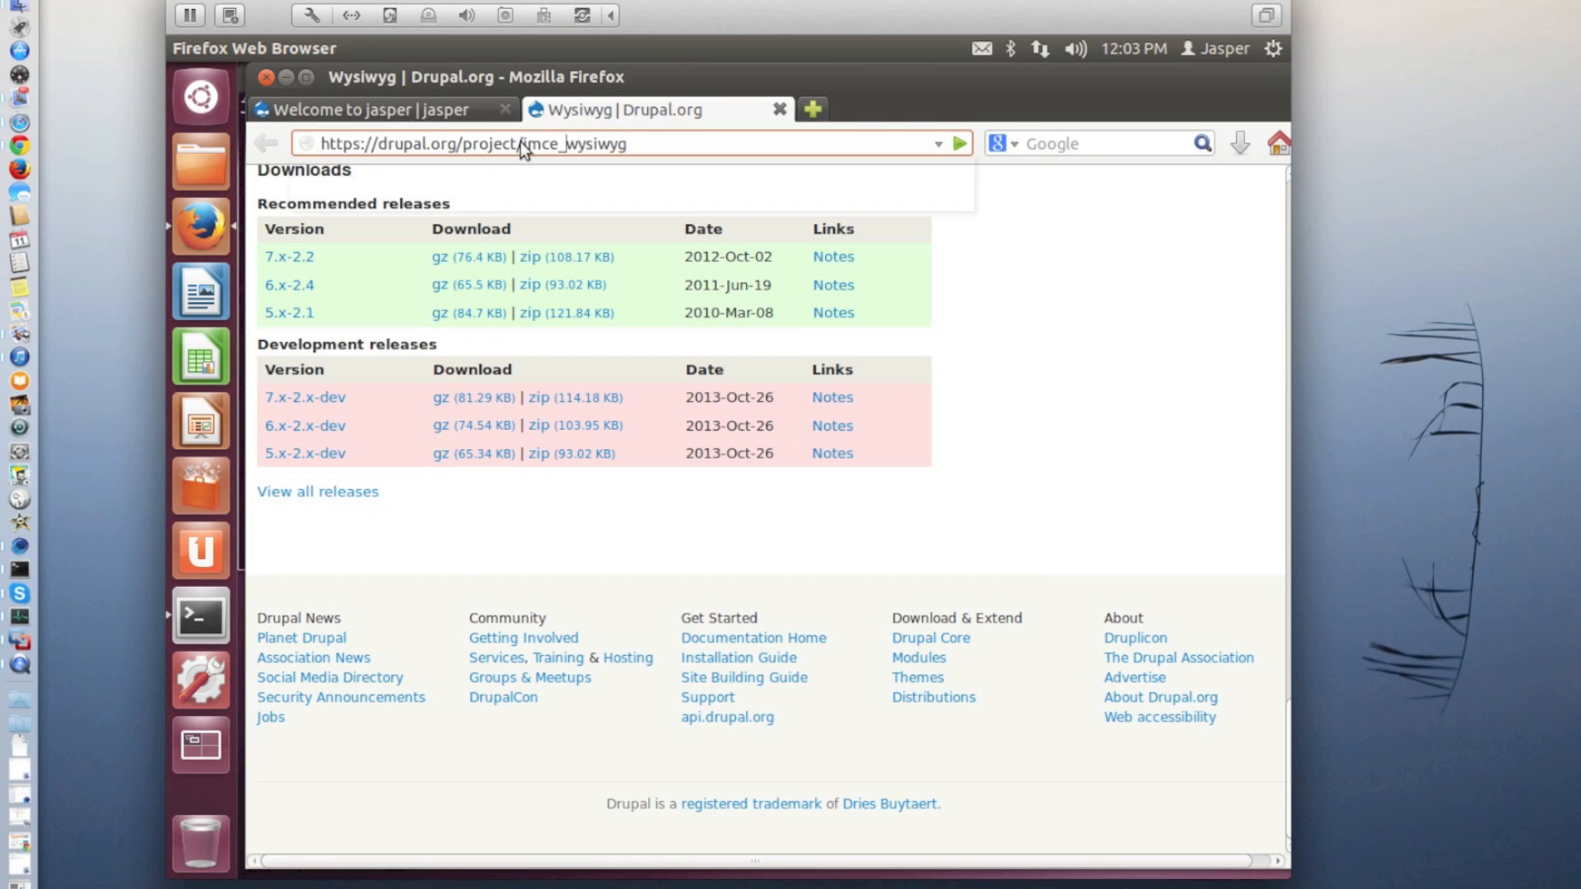
key(Return)
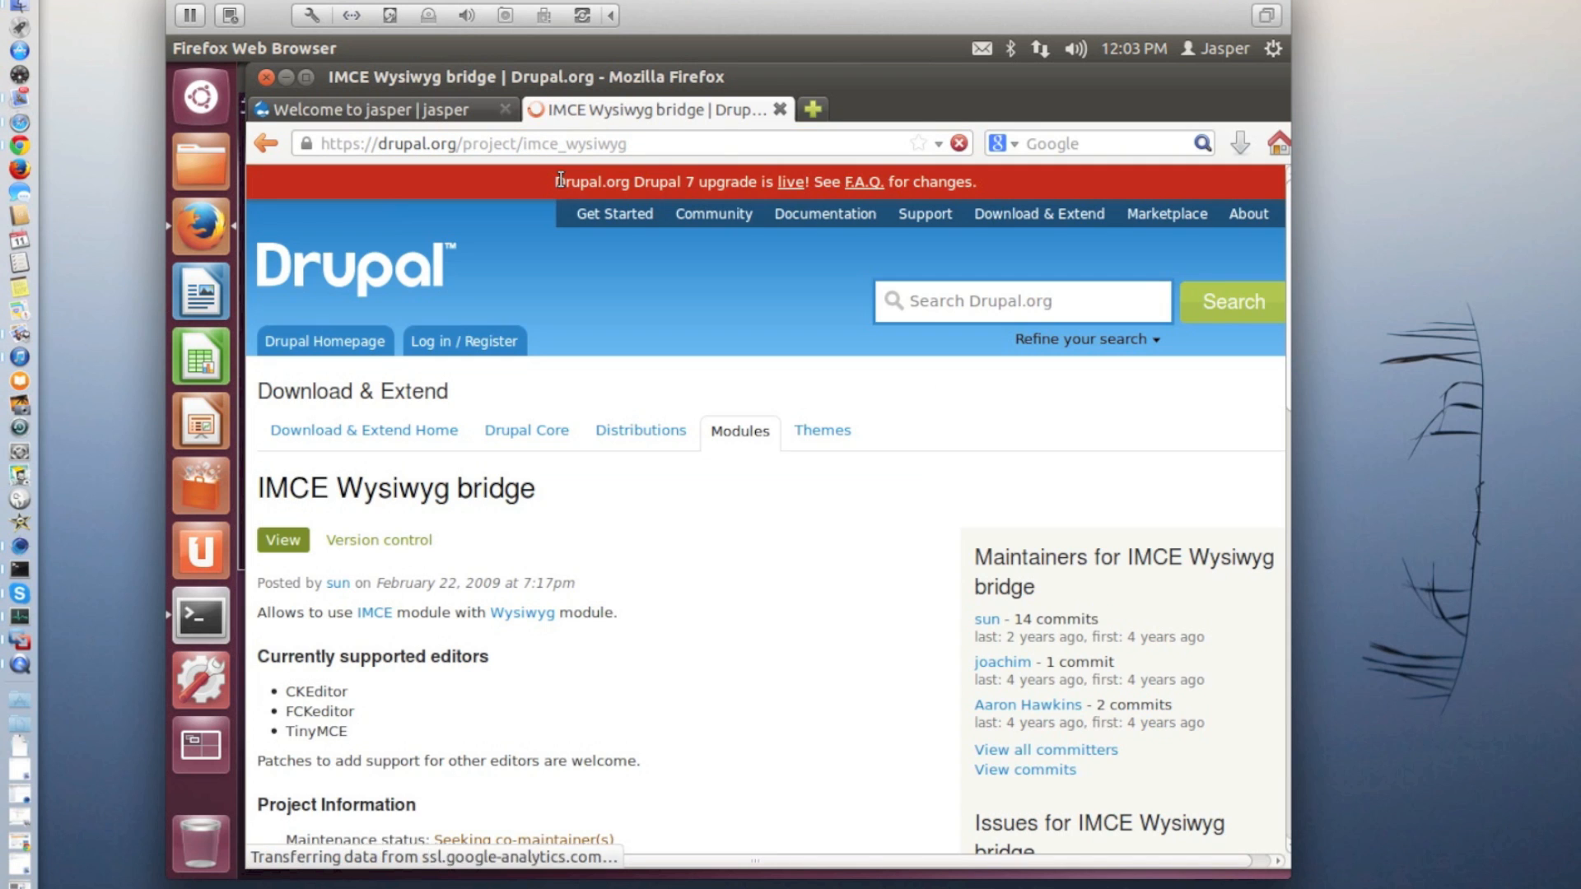
Download the recommended 7.x-1.0 release of IMCE Wysiwyg bridge as a gz archive and save it
scroll(654, 487, down, 10)
scroll(654, 488, down, 5)
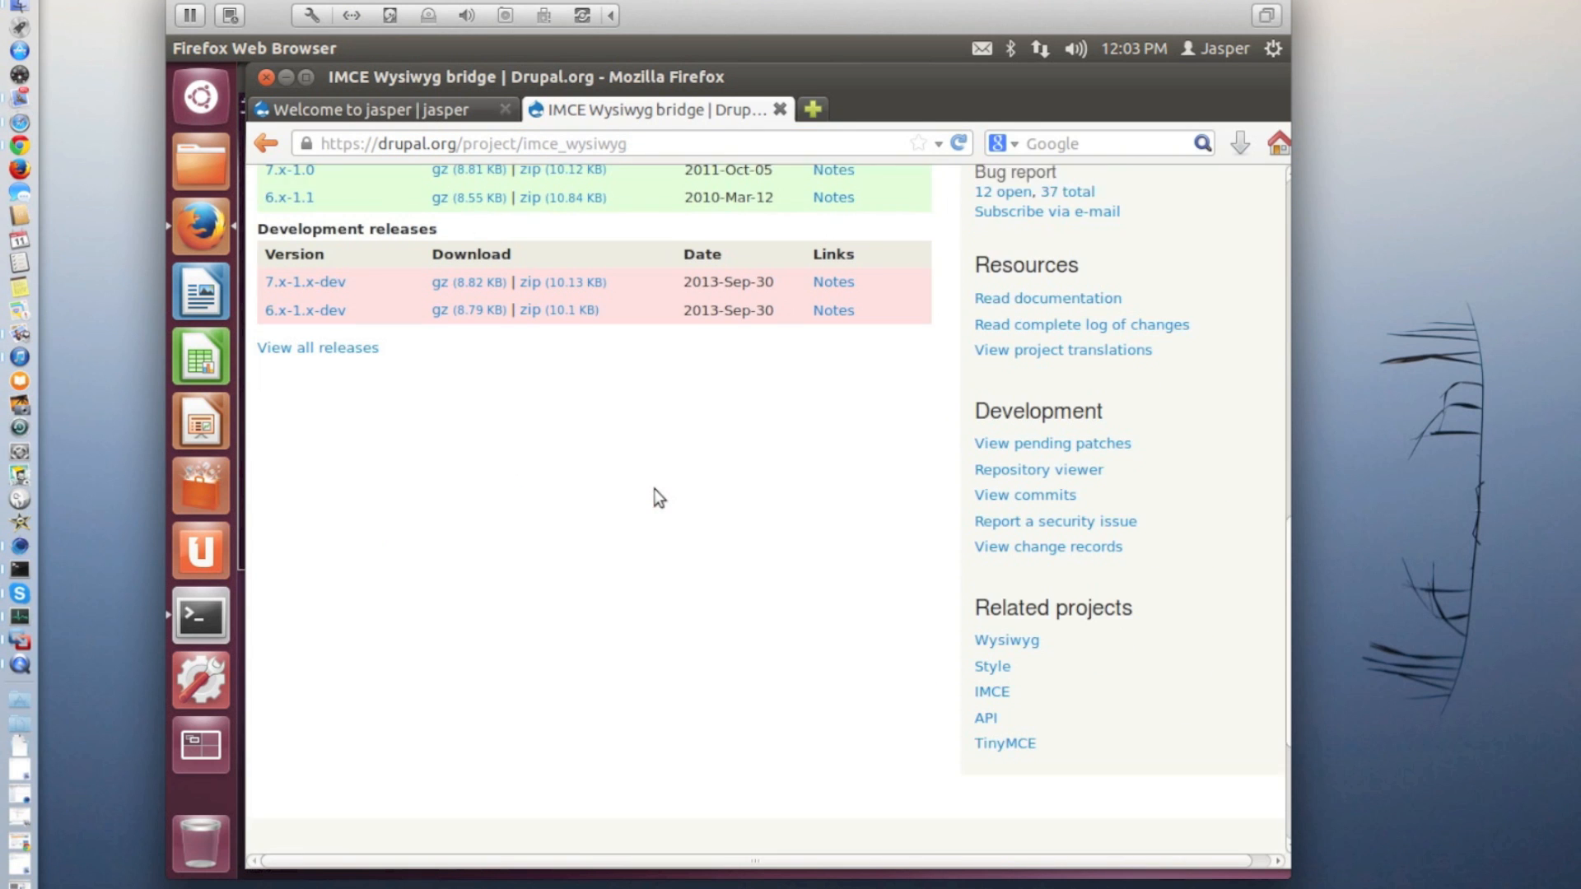
scroll(613, 428, up, 2)
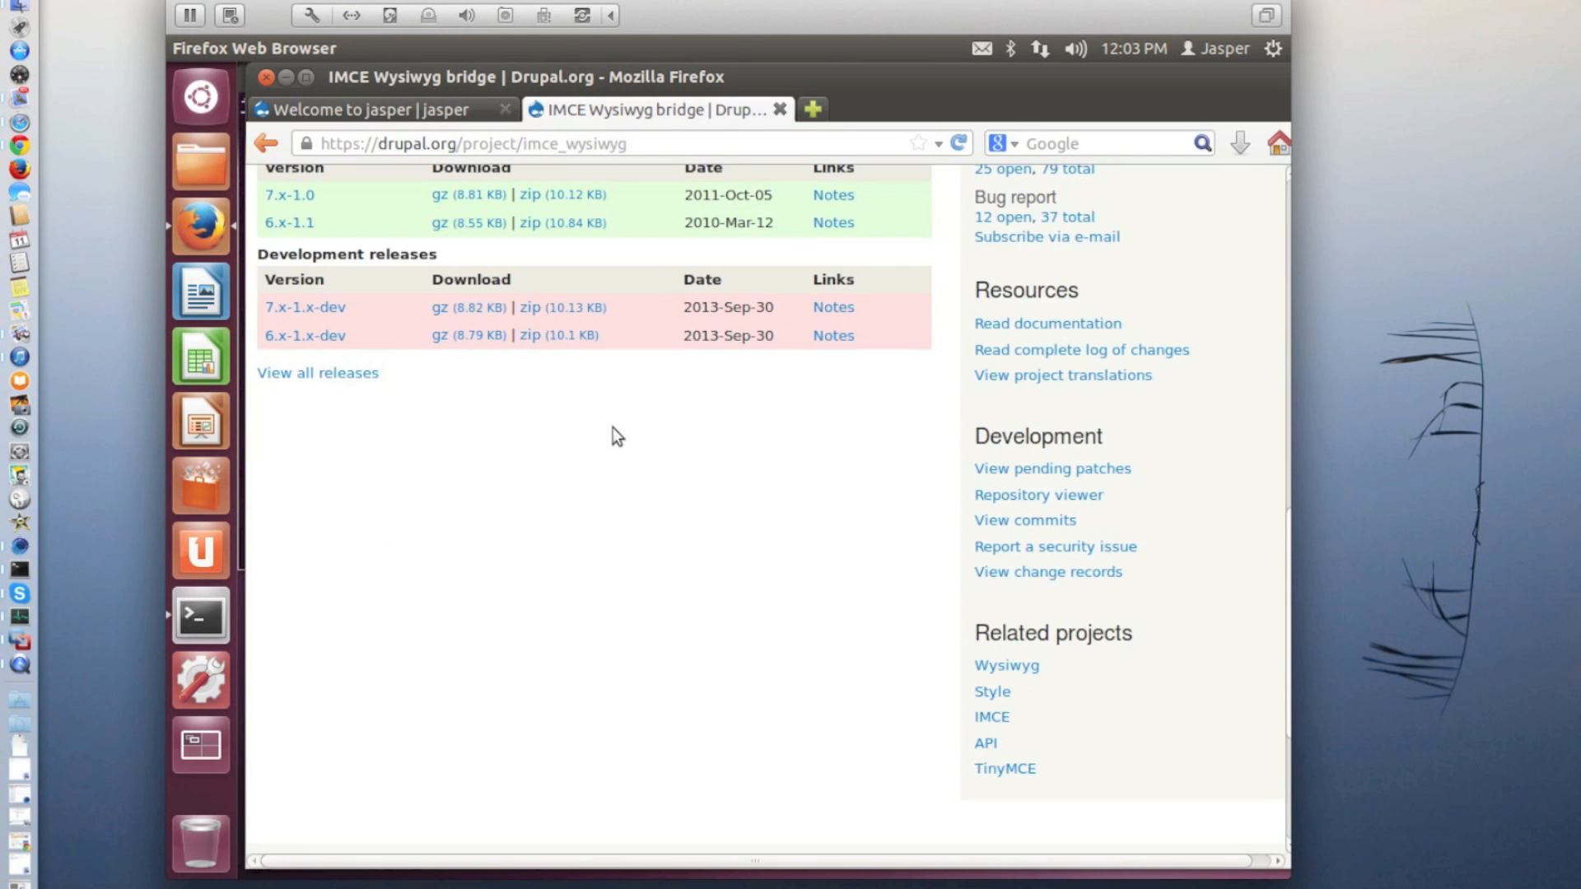
click(464, 198)
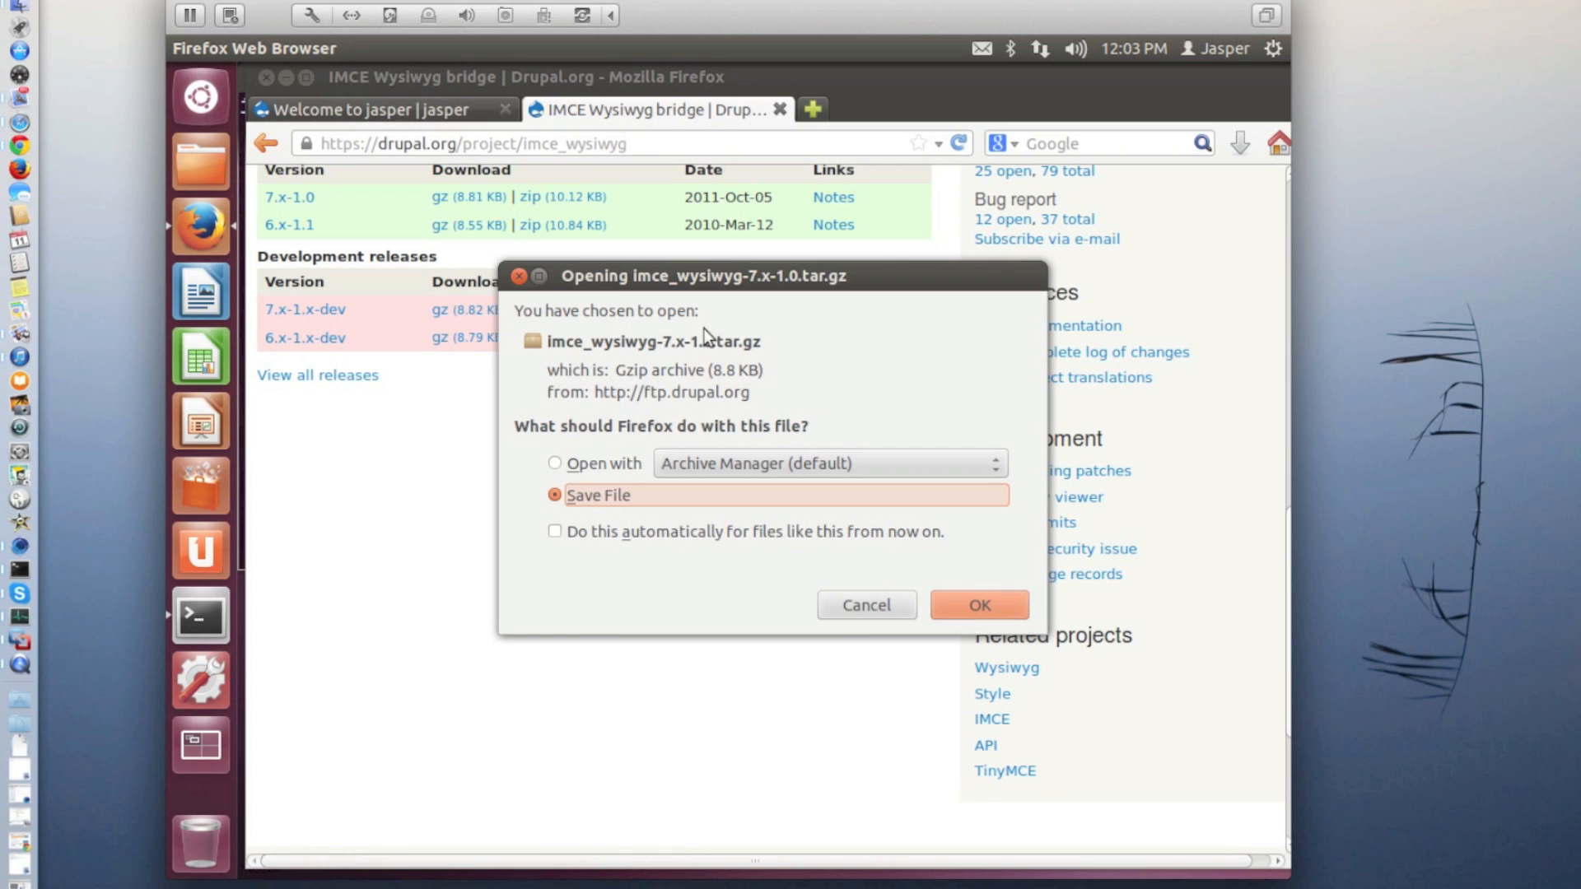
click(963, 601)
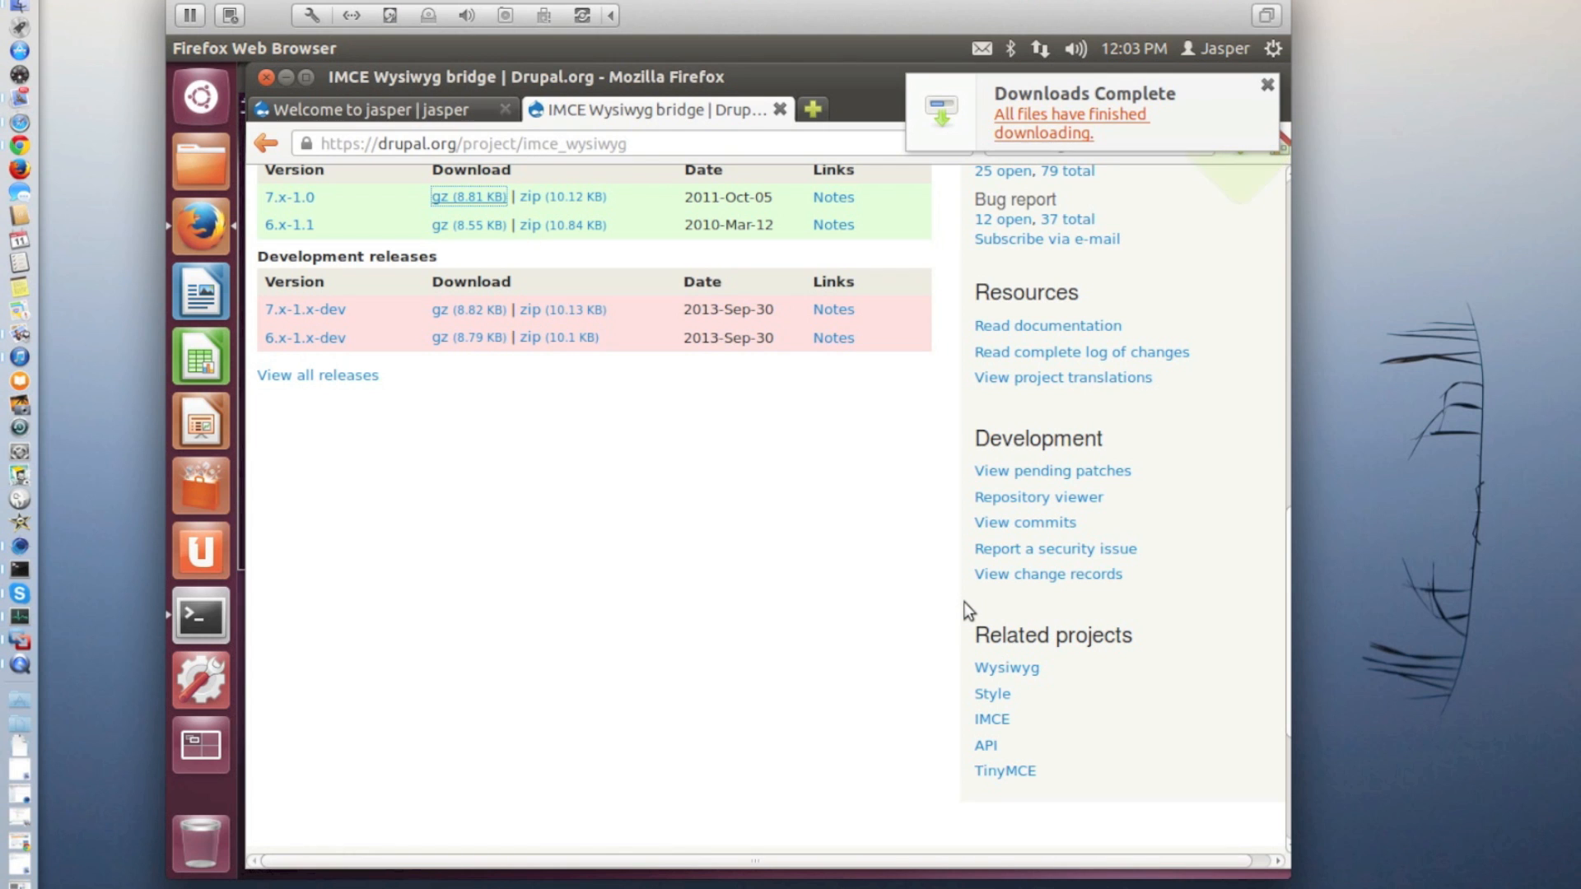
Go to the IMCE project page at drupal.org/project/imce
click(699, 151)
key(BackSpace)
key(BackSpace)
key(BackSpace)
key(BackSpace)
key(BackSpace)
key(BackSpace)
key(BackSpace)
key(BackSpace)
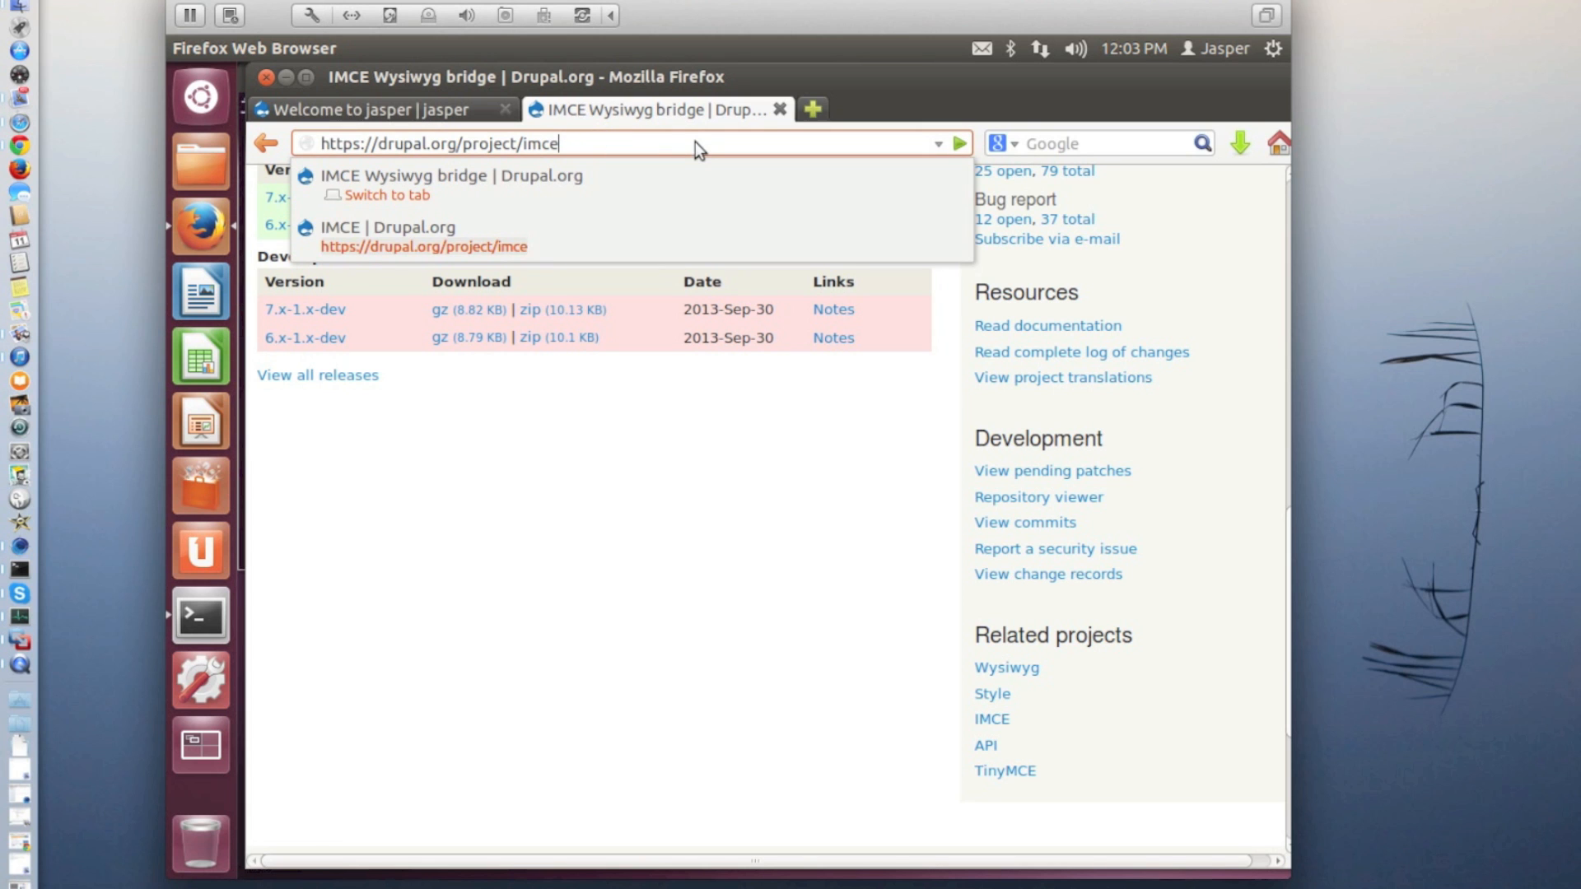
key(Return)
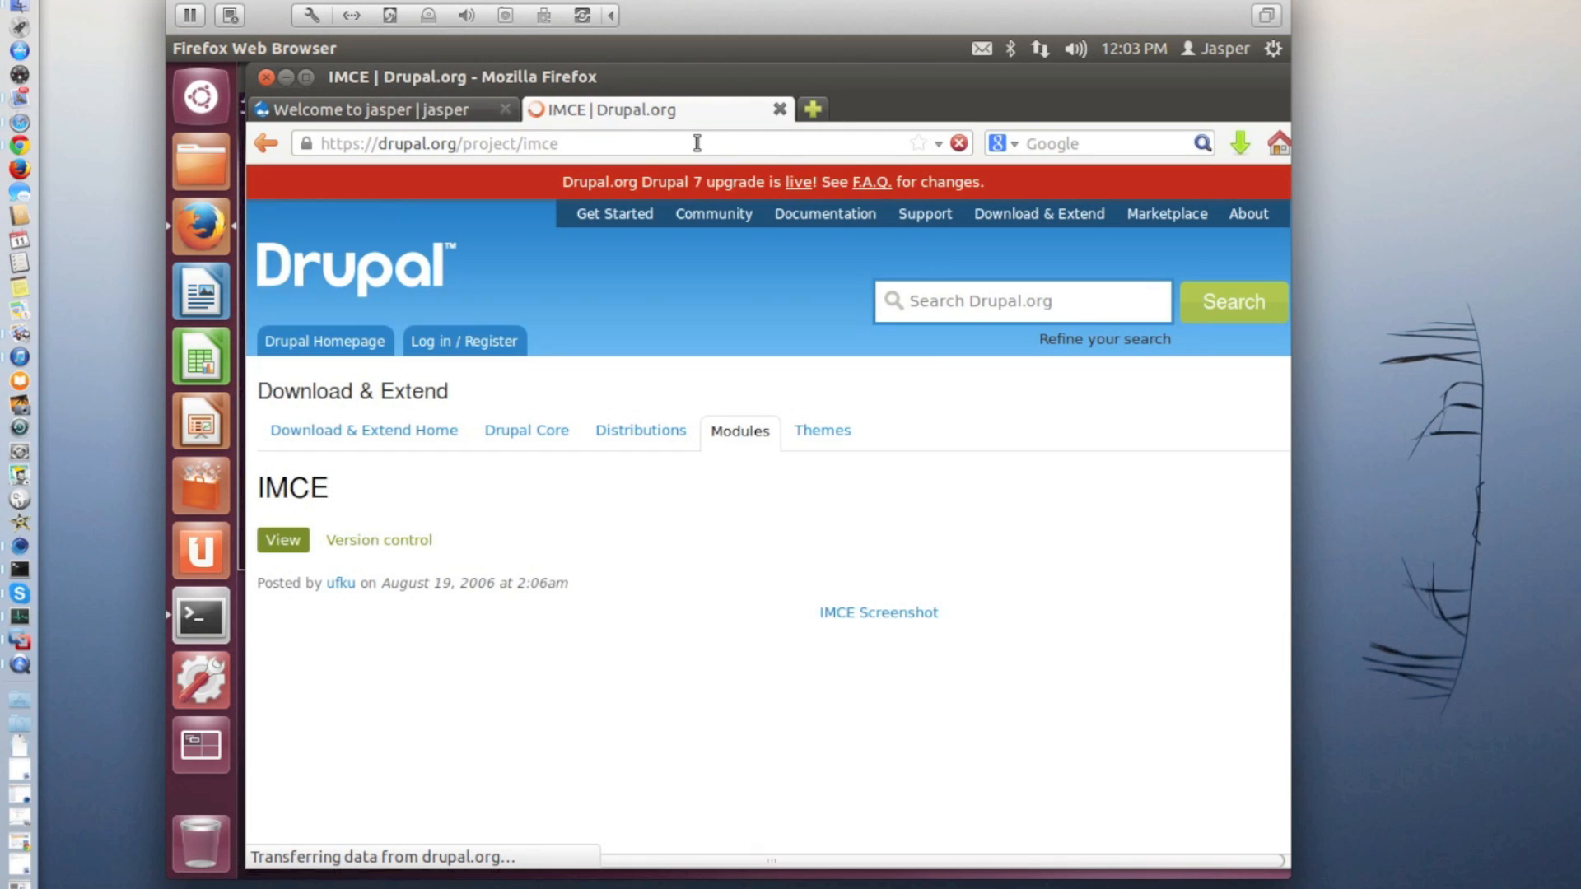
Download the recommended 7.x-1.7 release of IMCE as a gz archive and save it
scroll(594, 533, down, 1)
scroll(595, 532, down, 10)
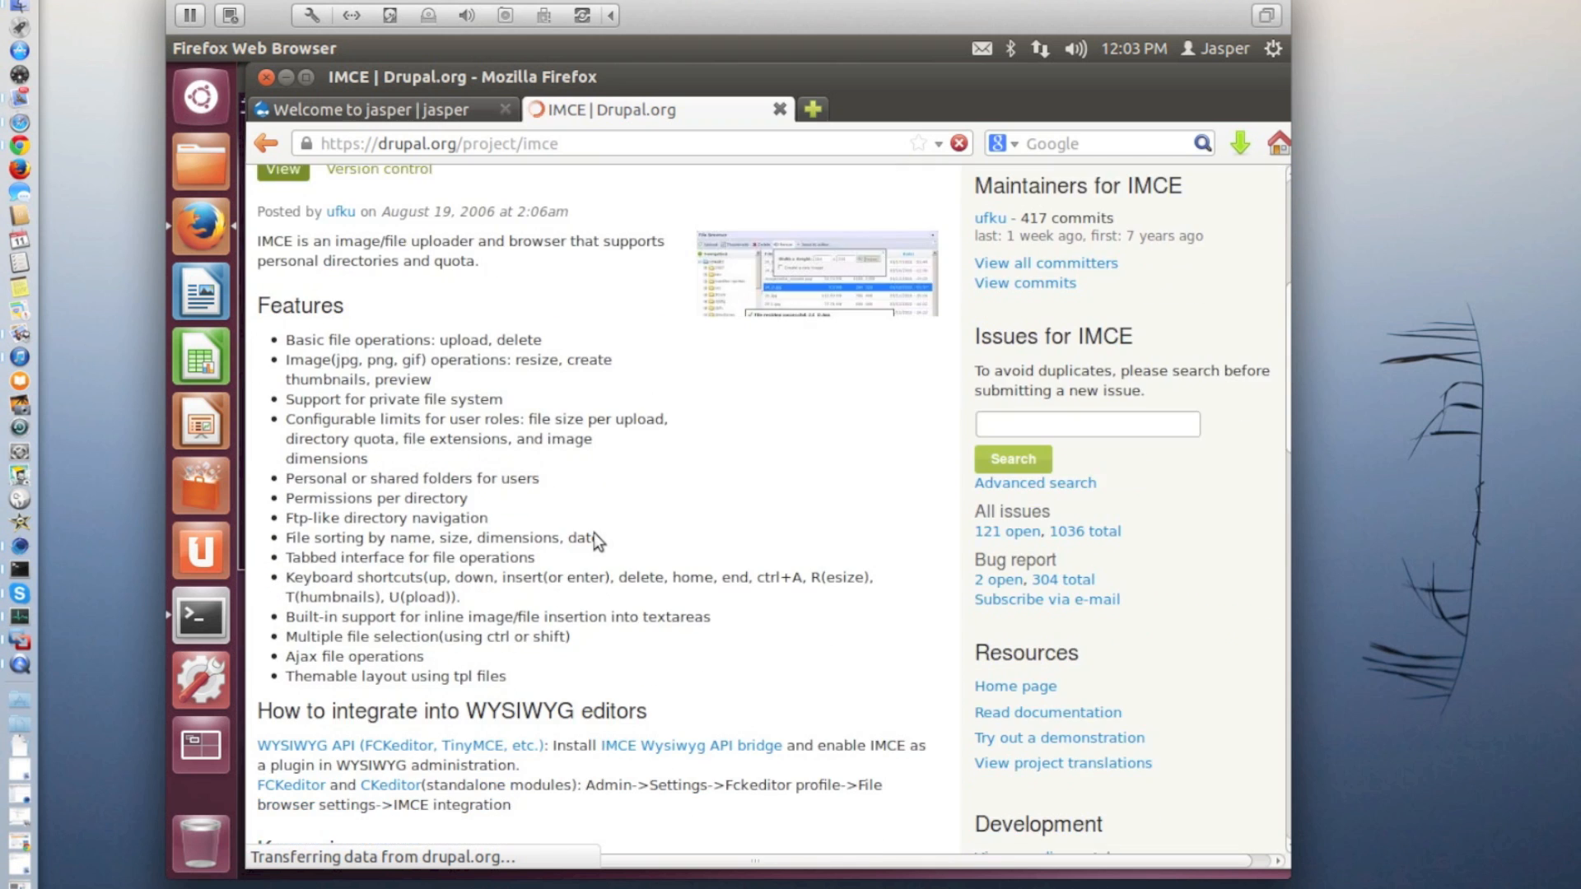
scroll(596, 533, down, 10)
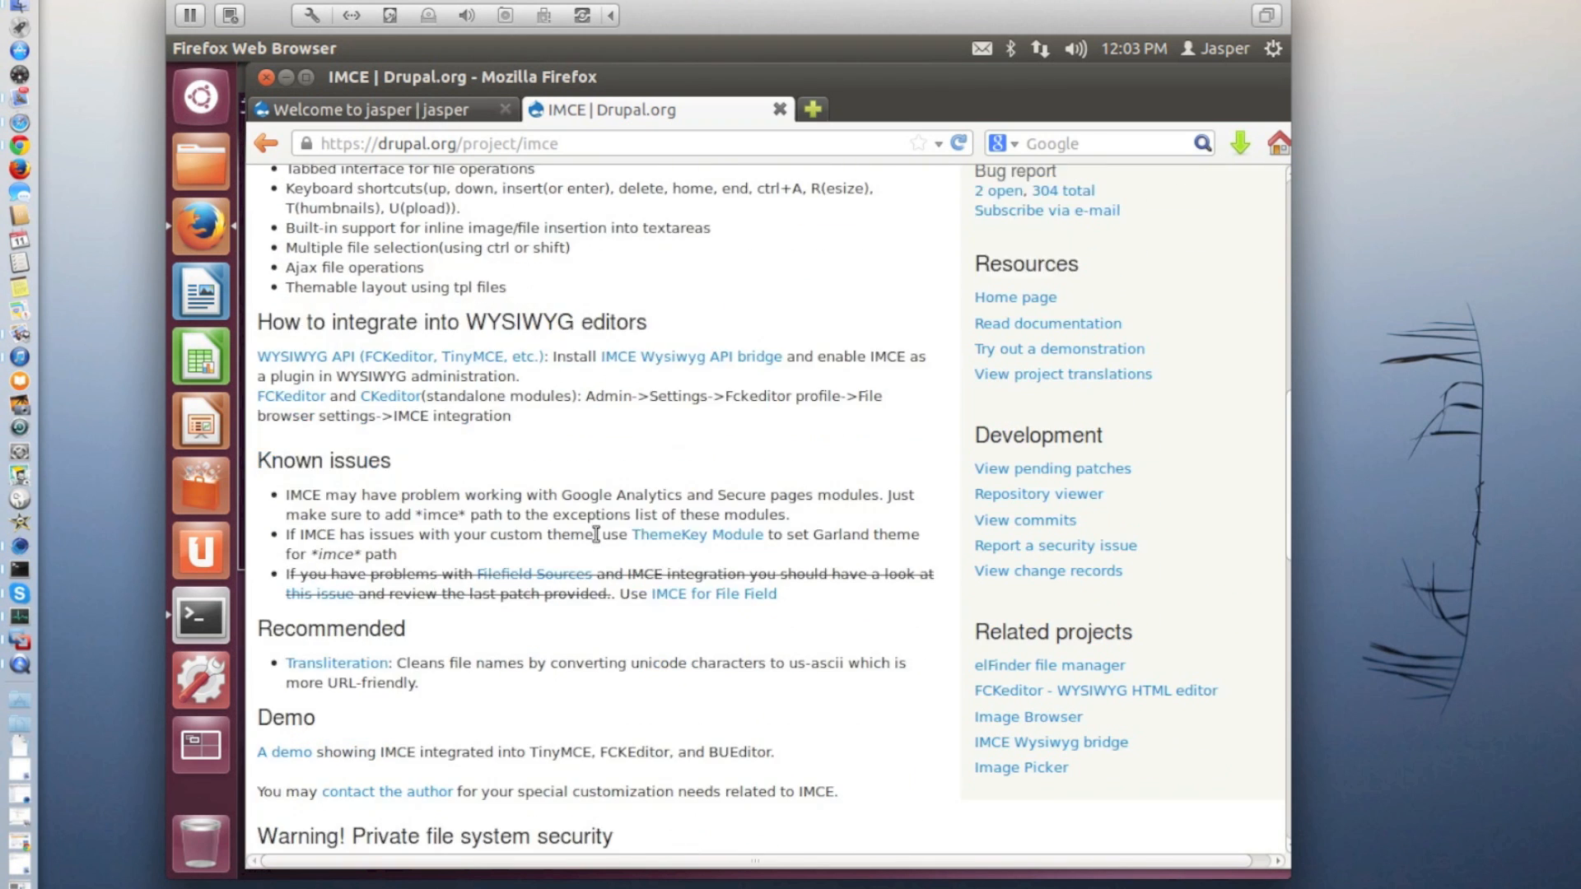
scroll(595, 532, down, 1)
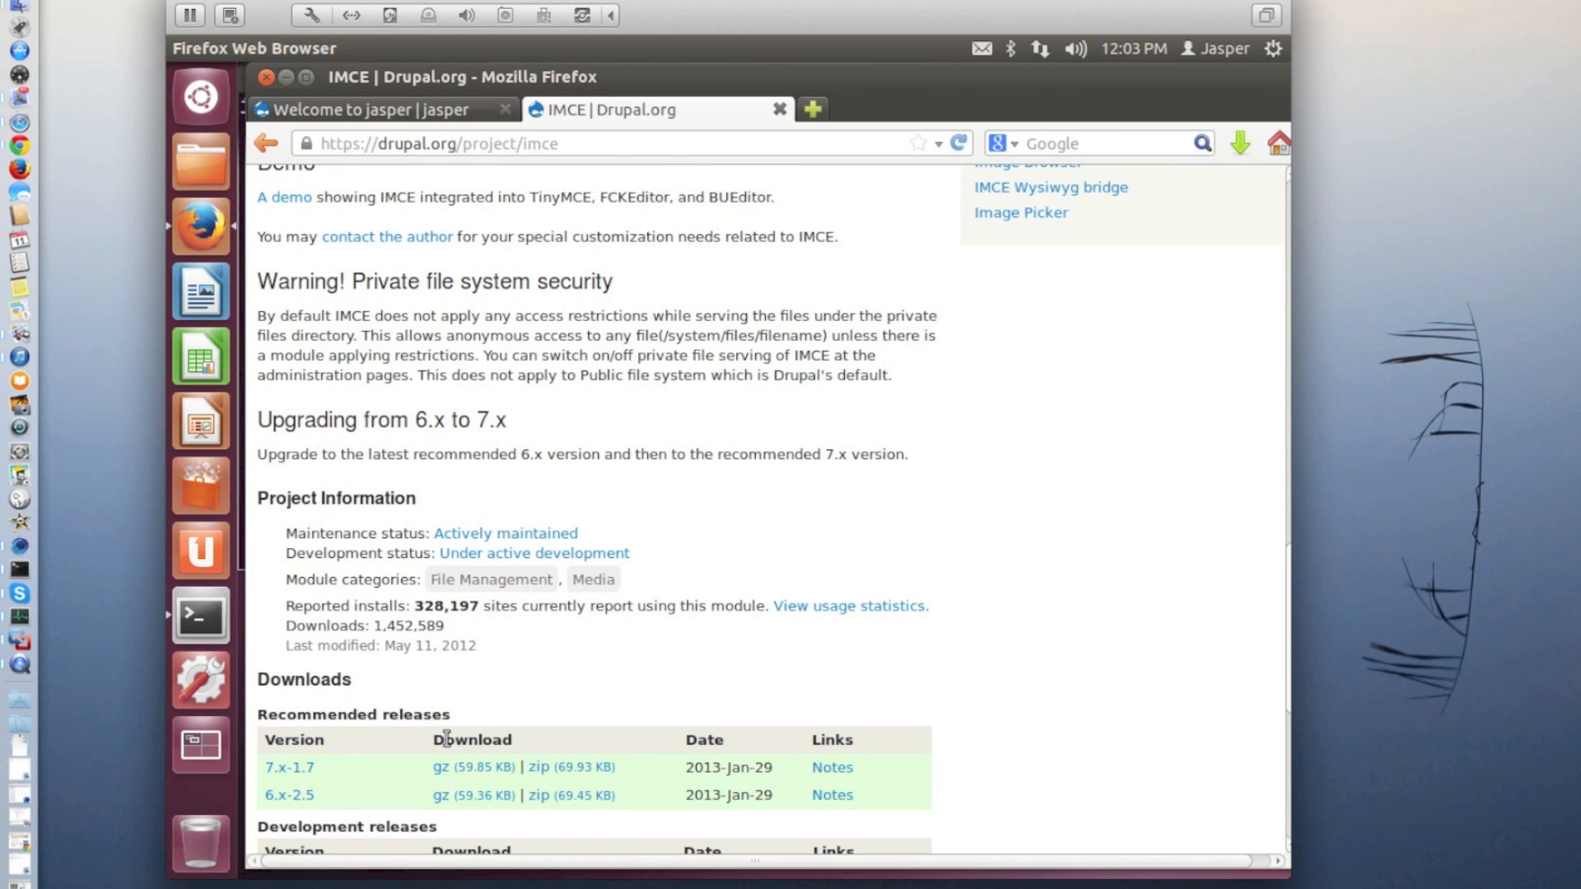
click(442, 770)
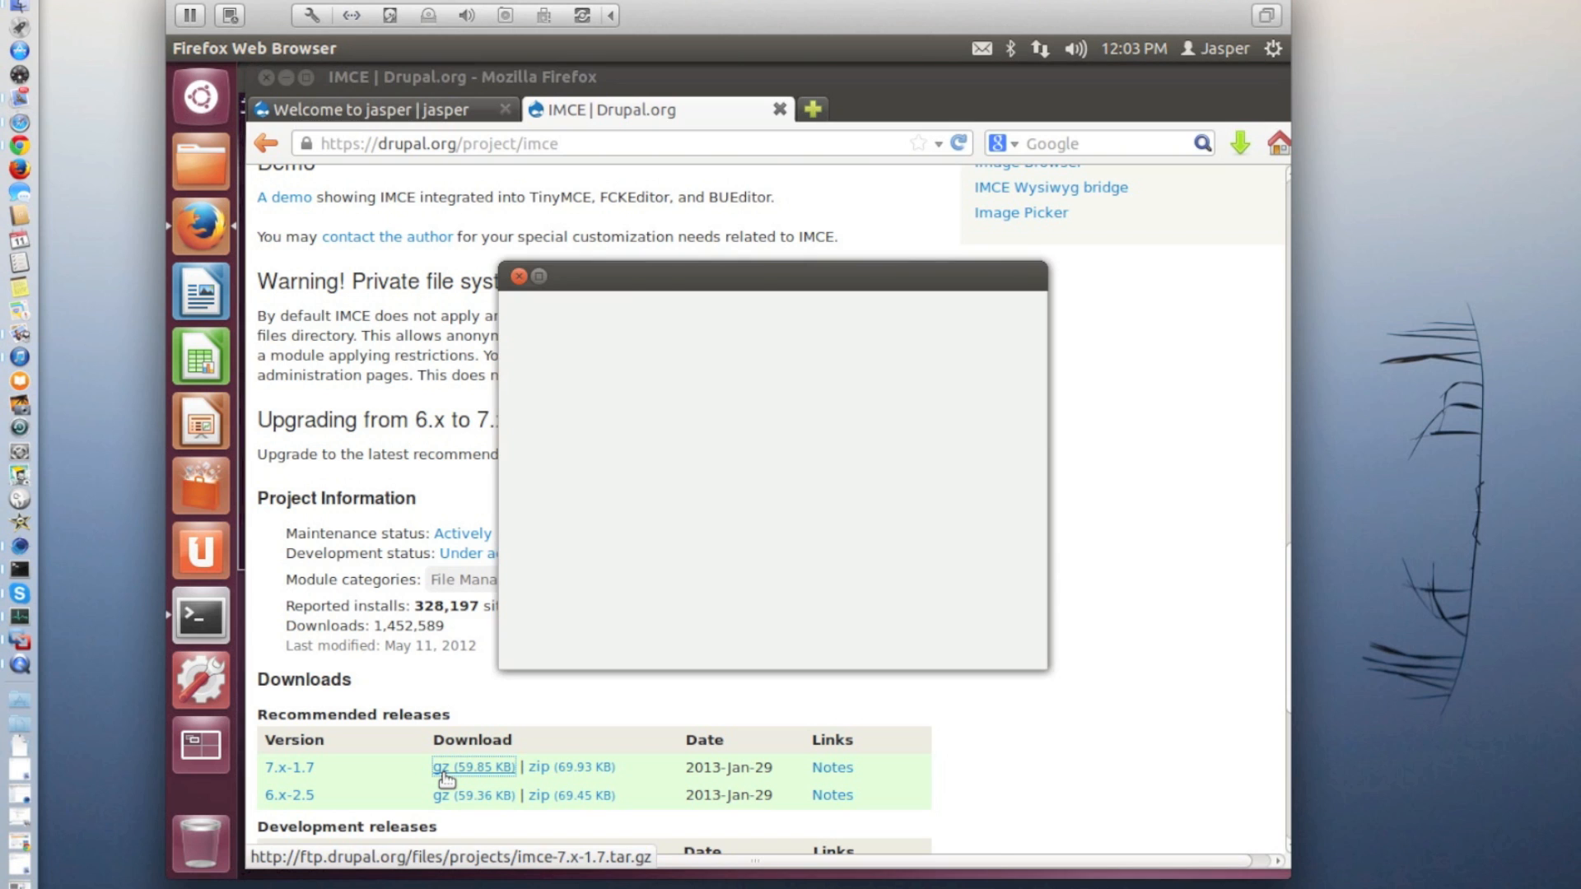
click(979, 605)
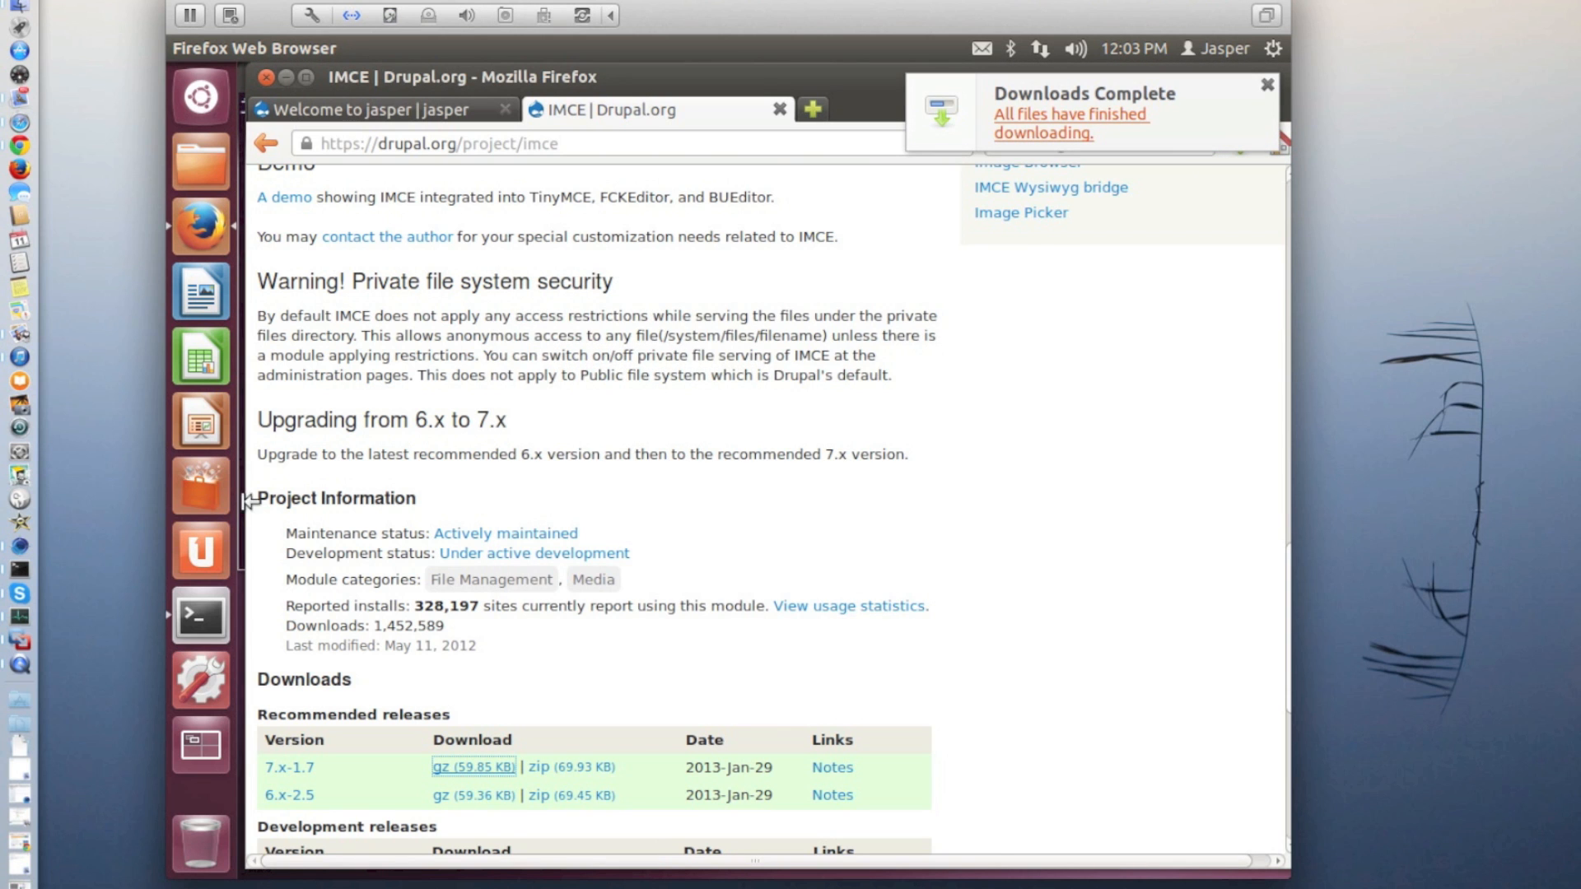
Switch to the Terminal and list the contents of the Downloads folder with ls -al
click(202, 613)
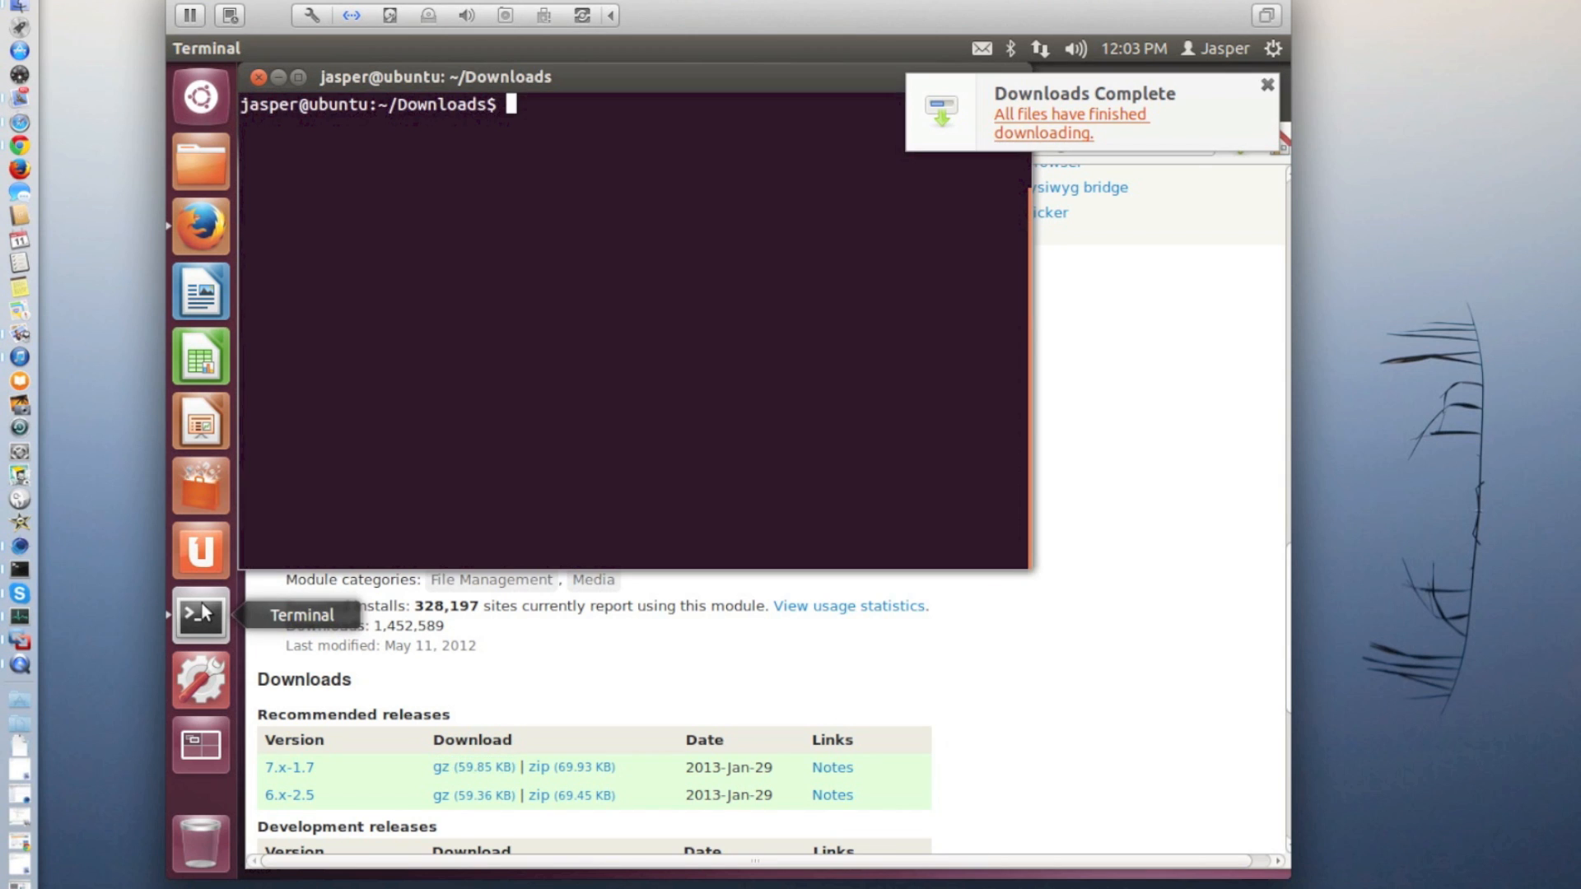
text(ls -al)
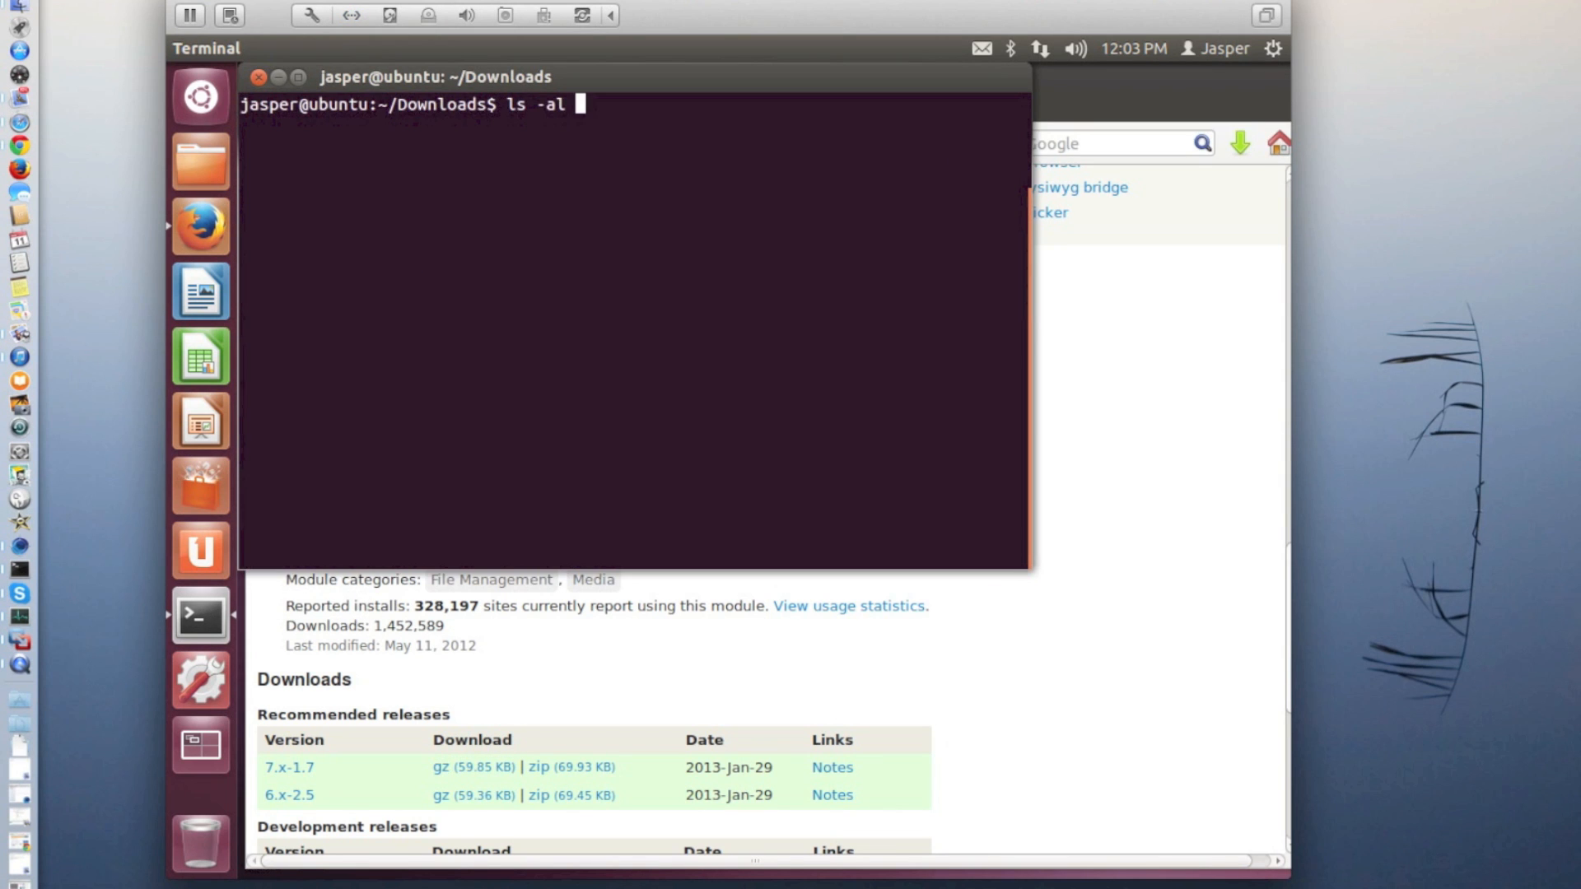
key(Return)
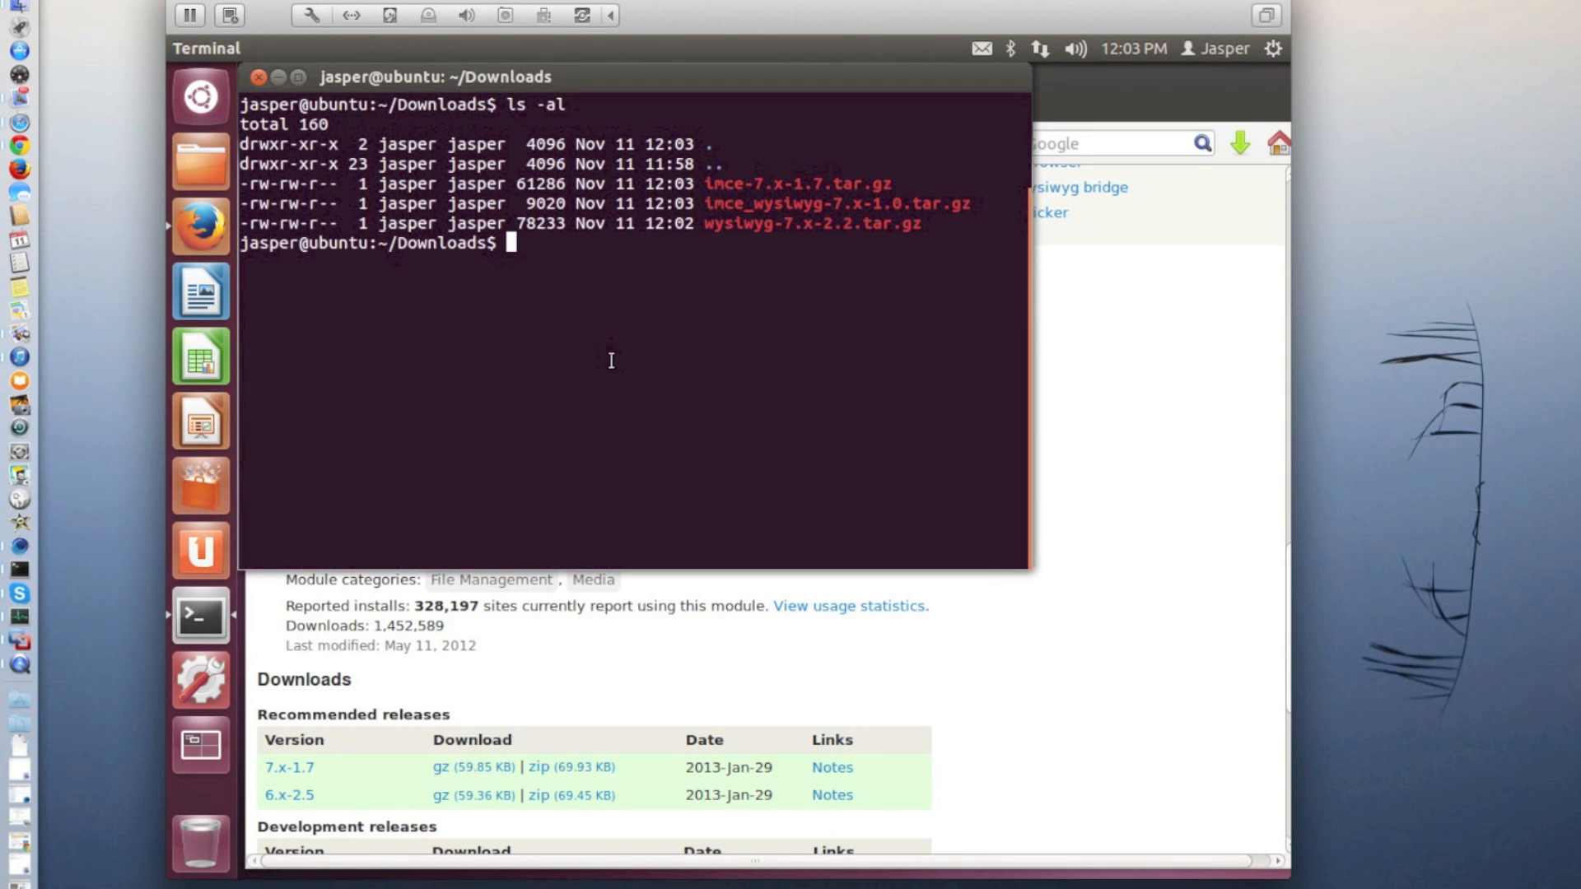
Switch to Firefox and open the page for installing a new module on the local Drupal site
click(1083, 649)
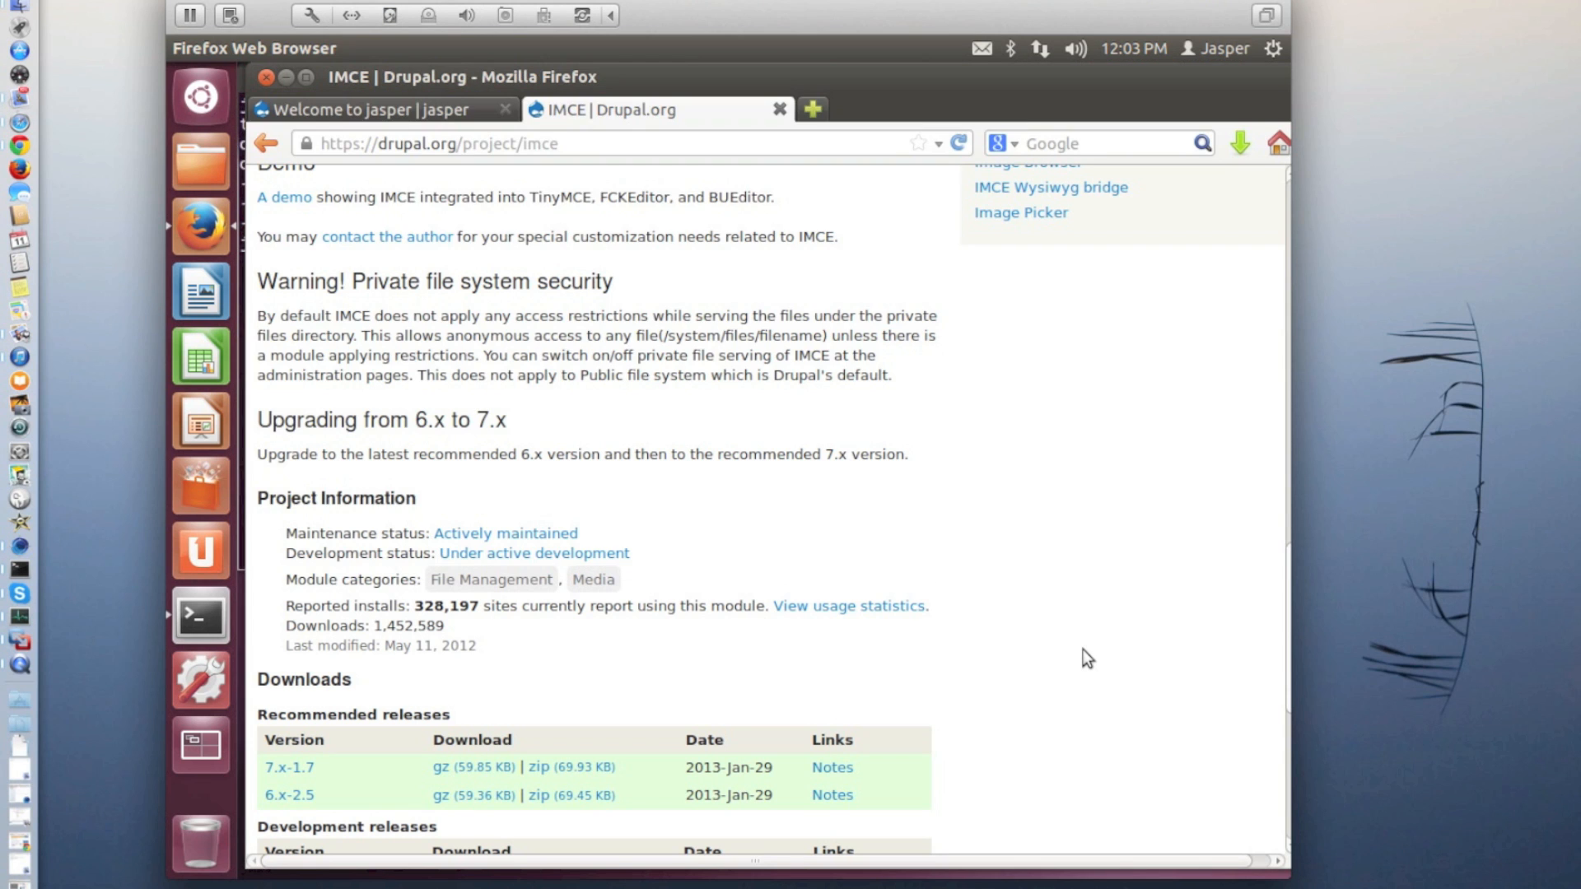
click(373, 107)
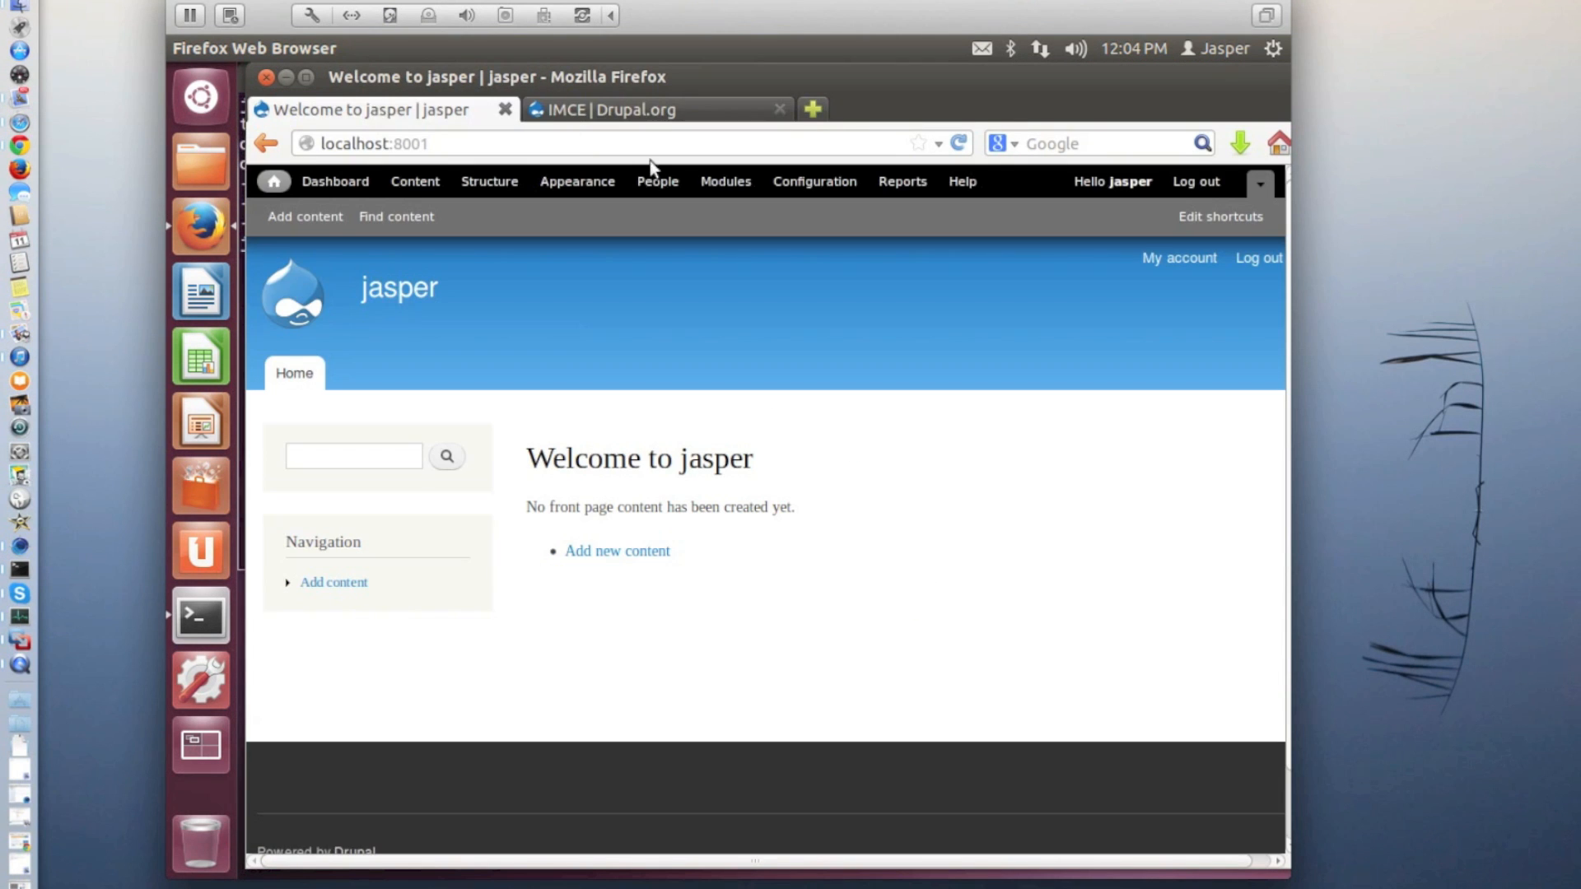
click(725, 182)
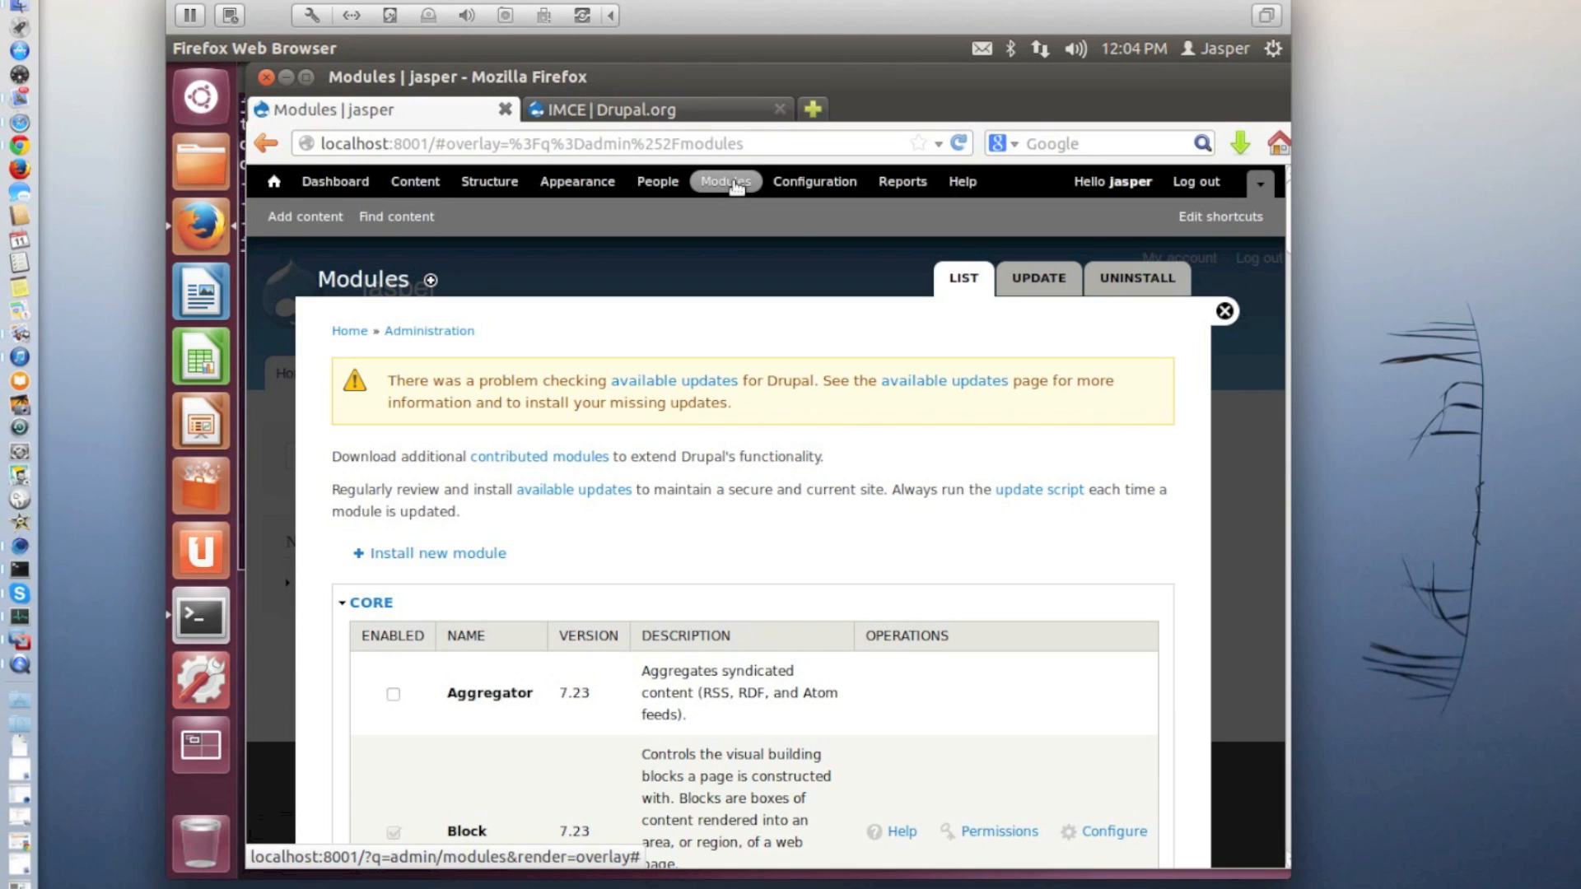
click(445, 552)
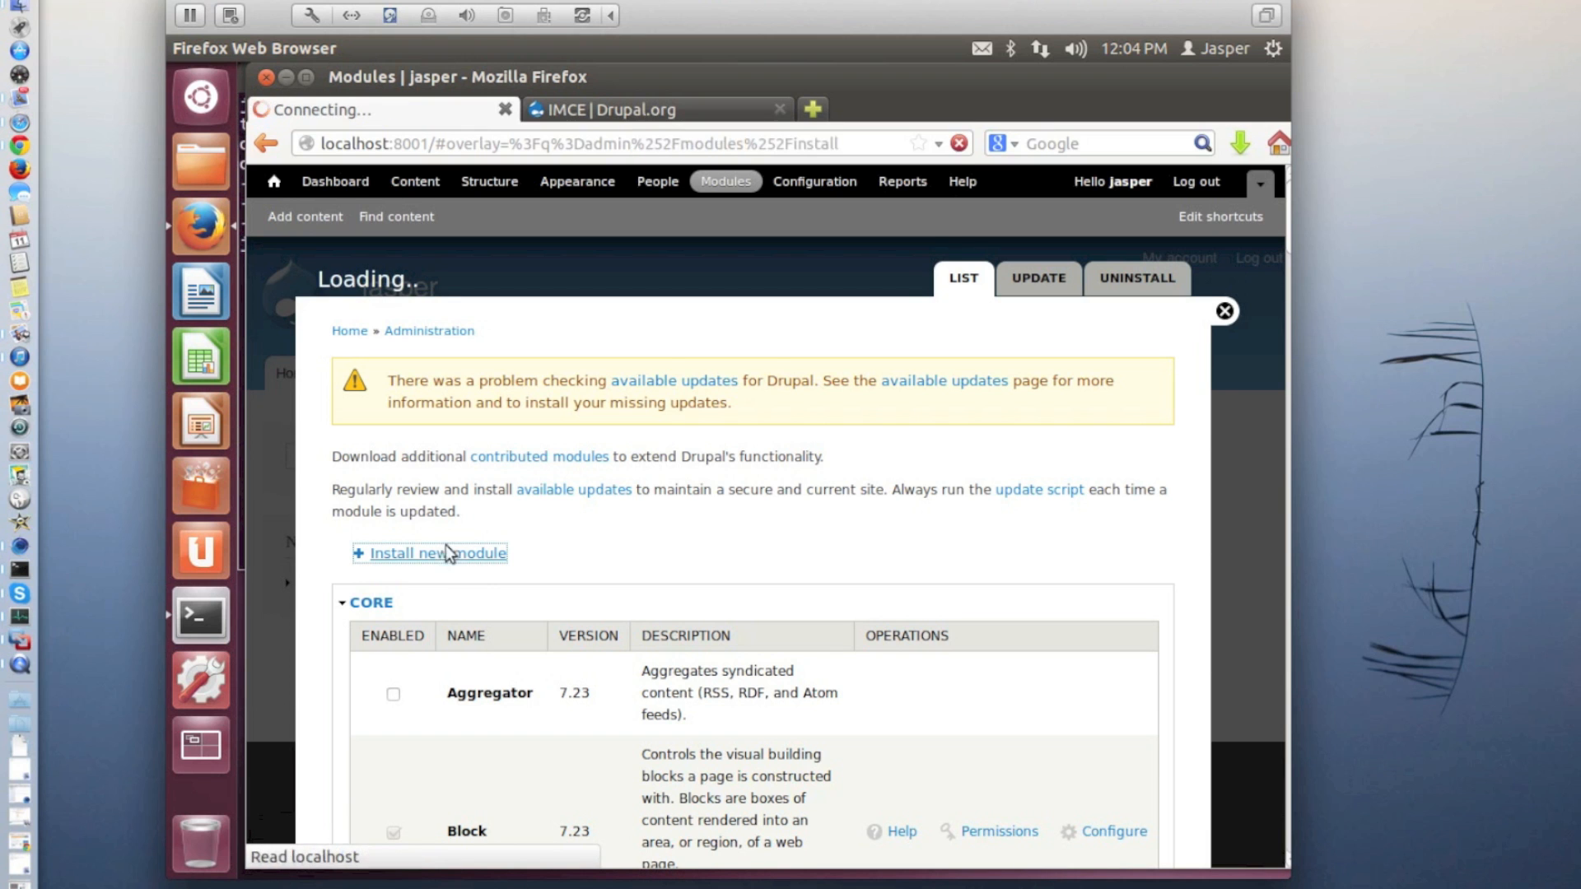
Upload and install wysiwyg-7.x-2.2.tar.gz from the Downloads folder, and open the form for installing another module
click(397, 583)
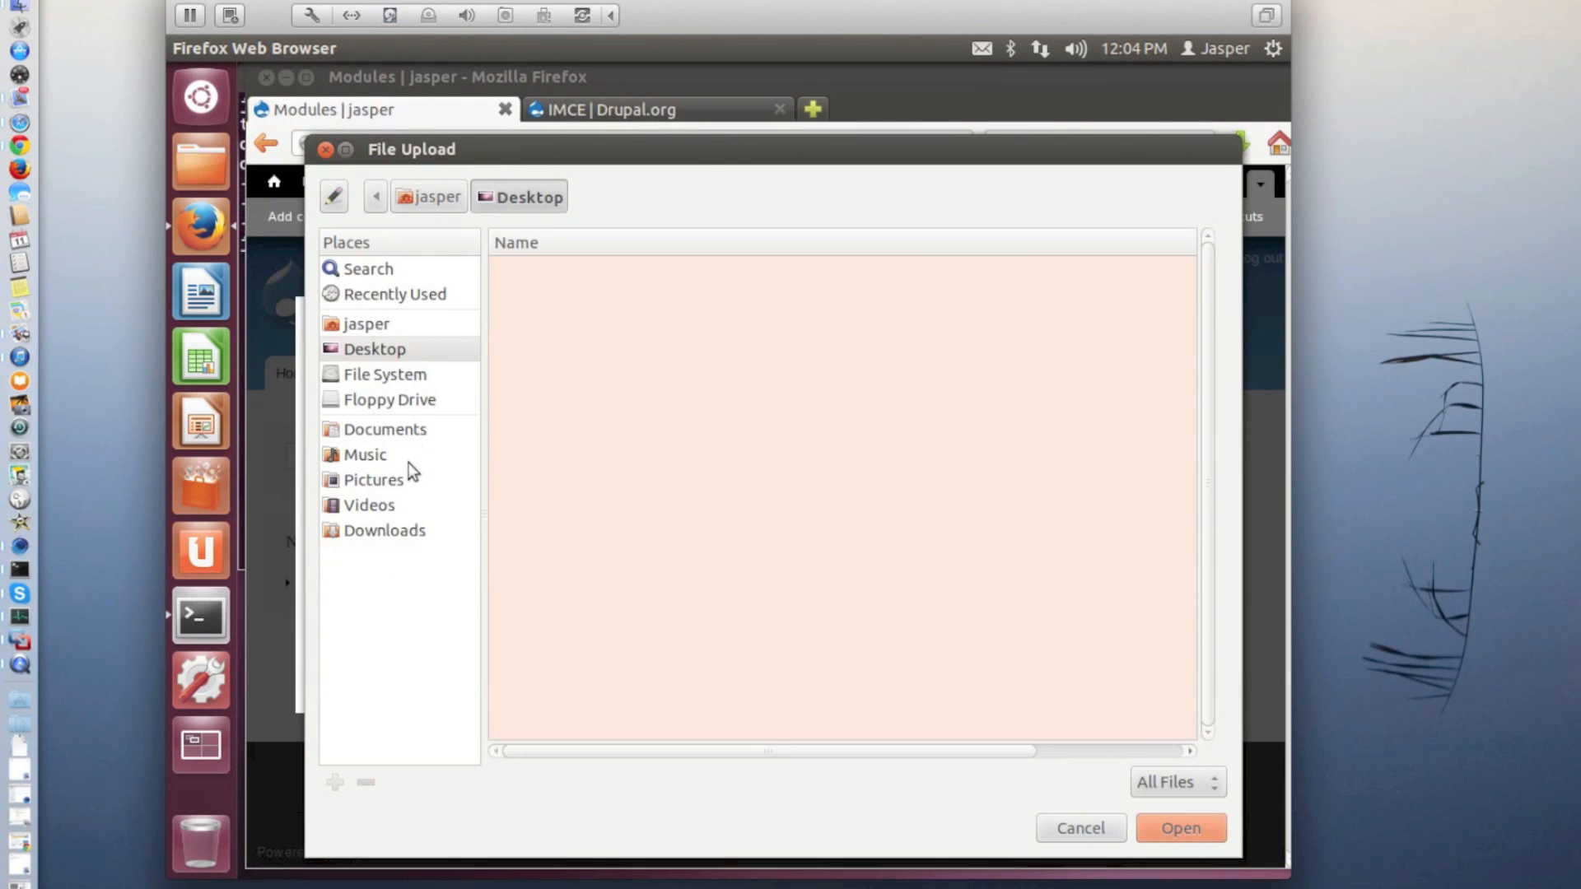
click(386, 529)
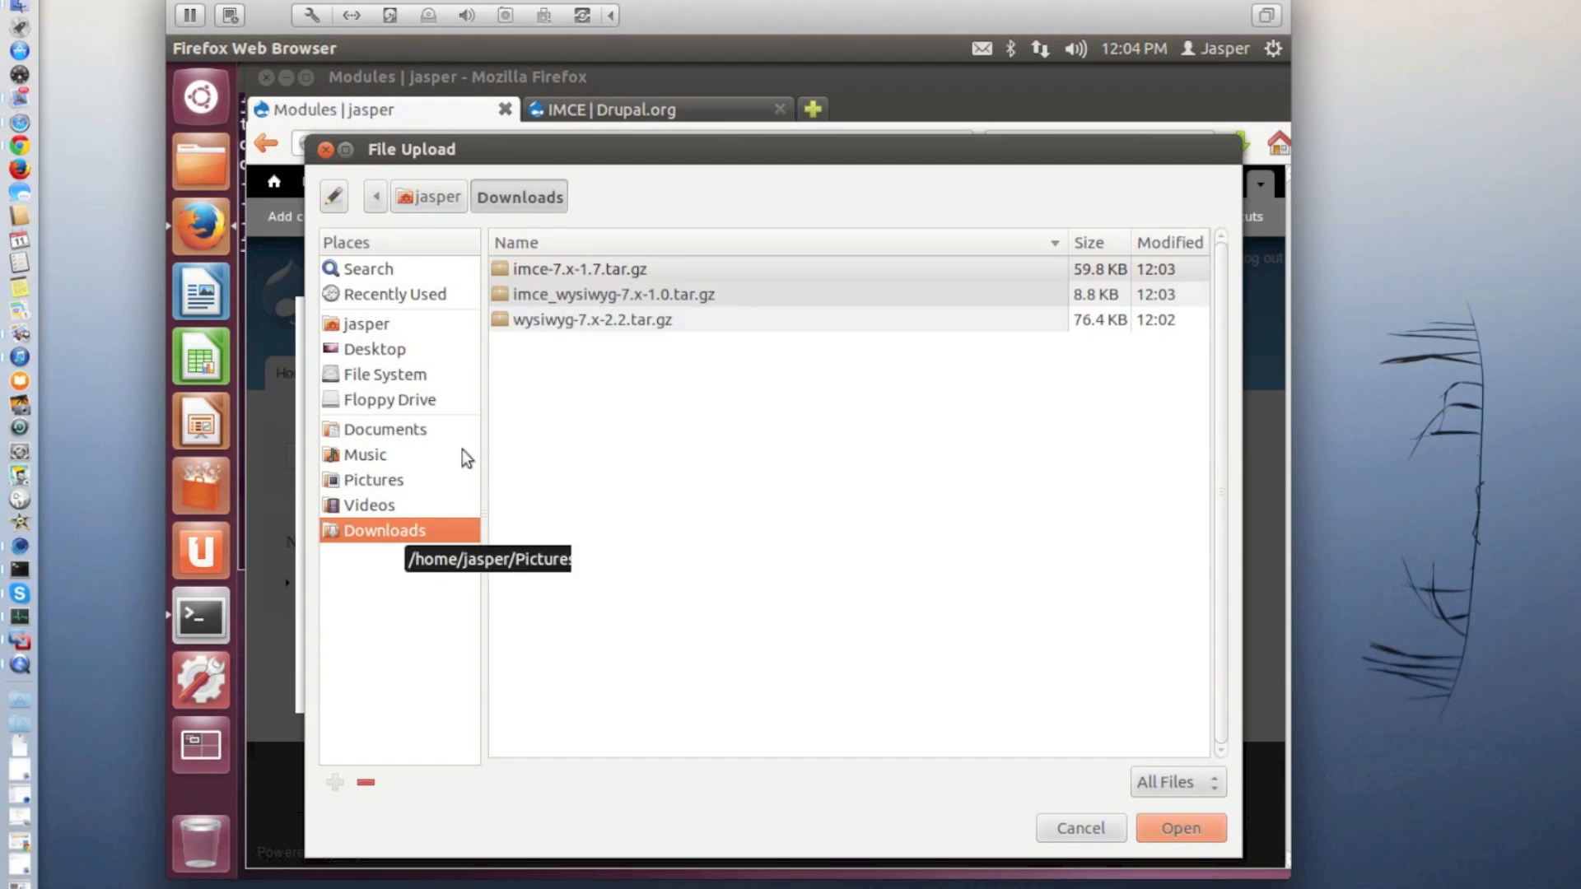
click(559, 323)
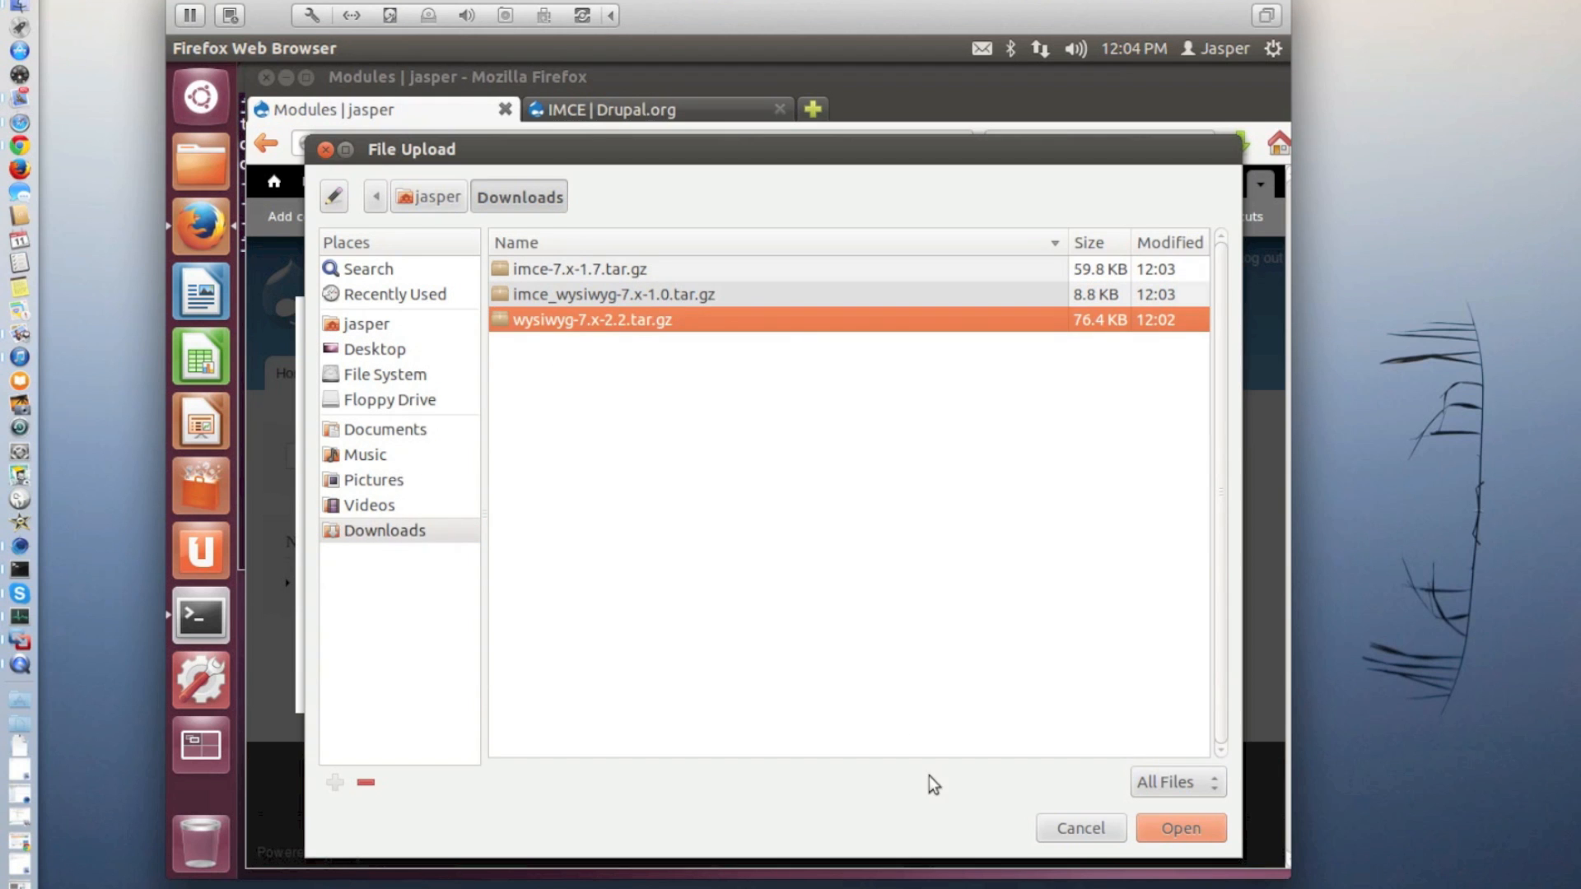
click(1164, 825)
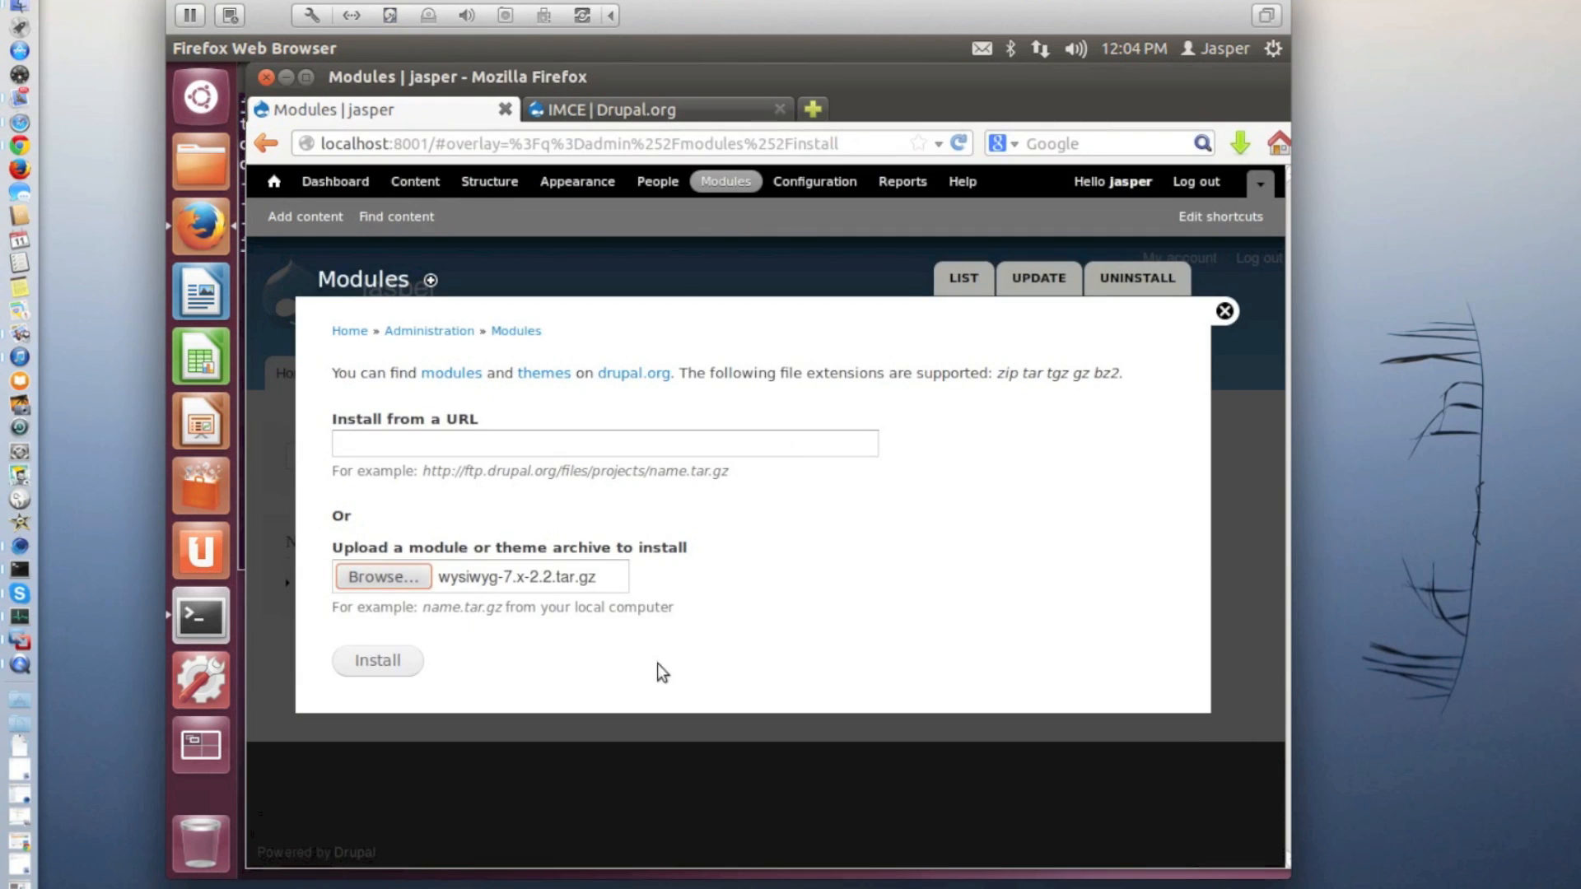
click(398, 658)
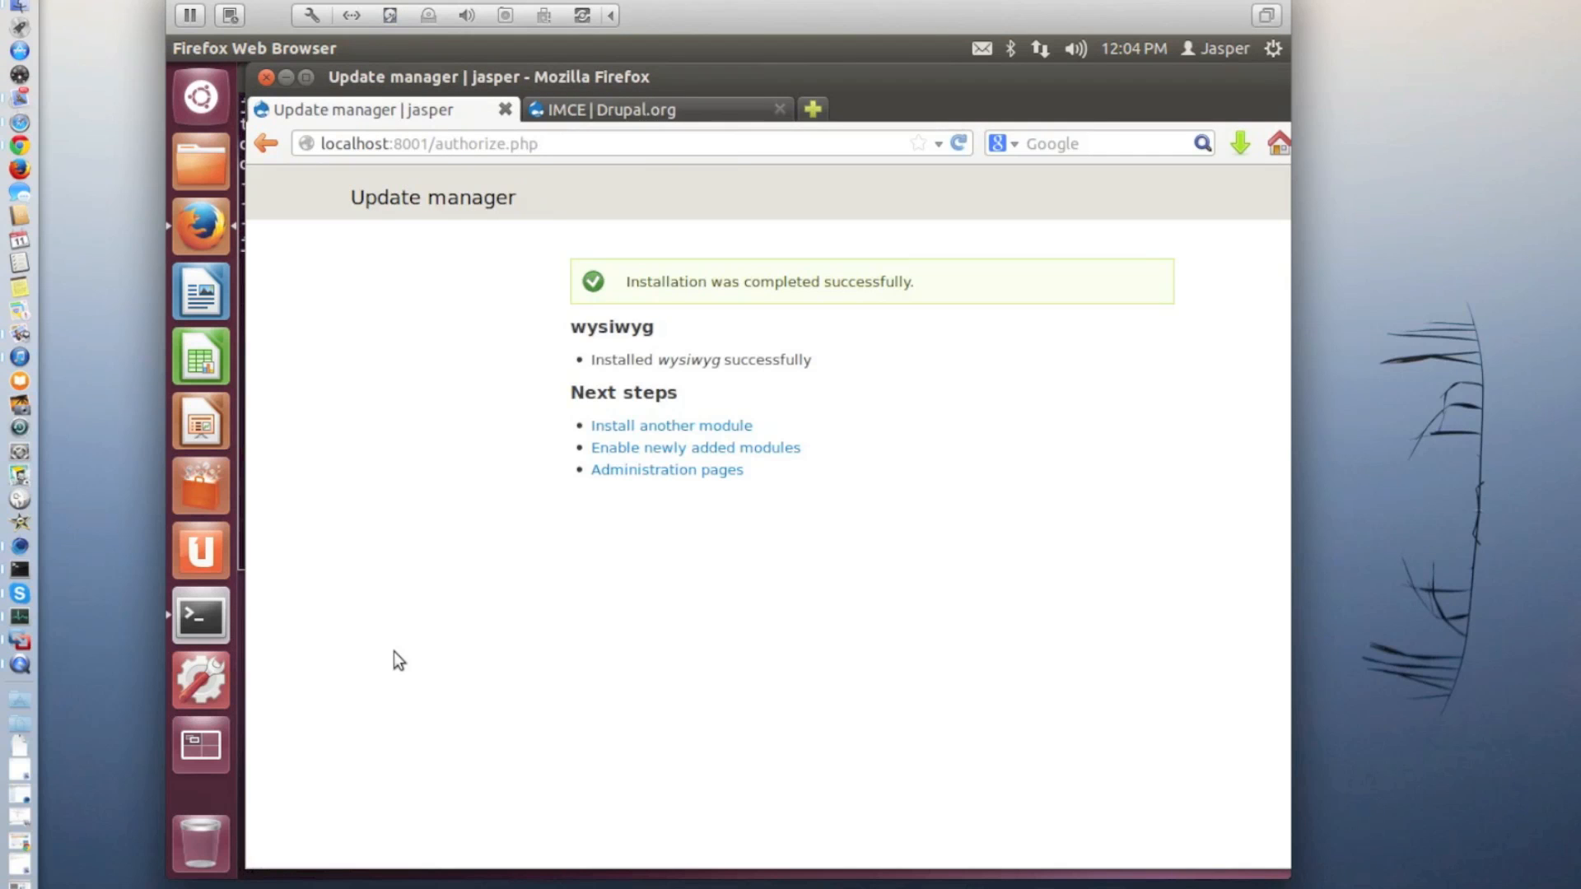
click(671, 427)
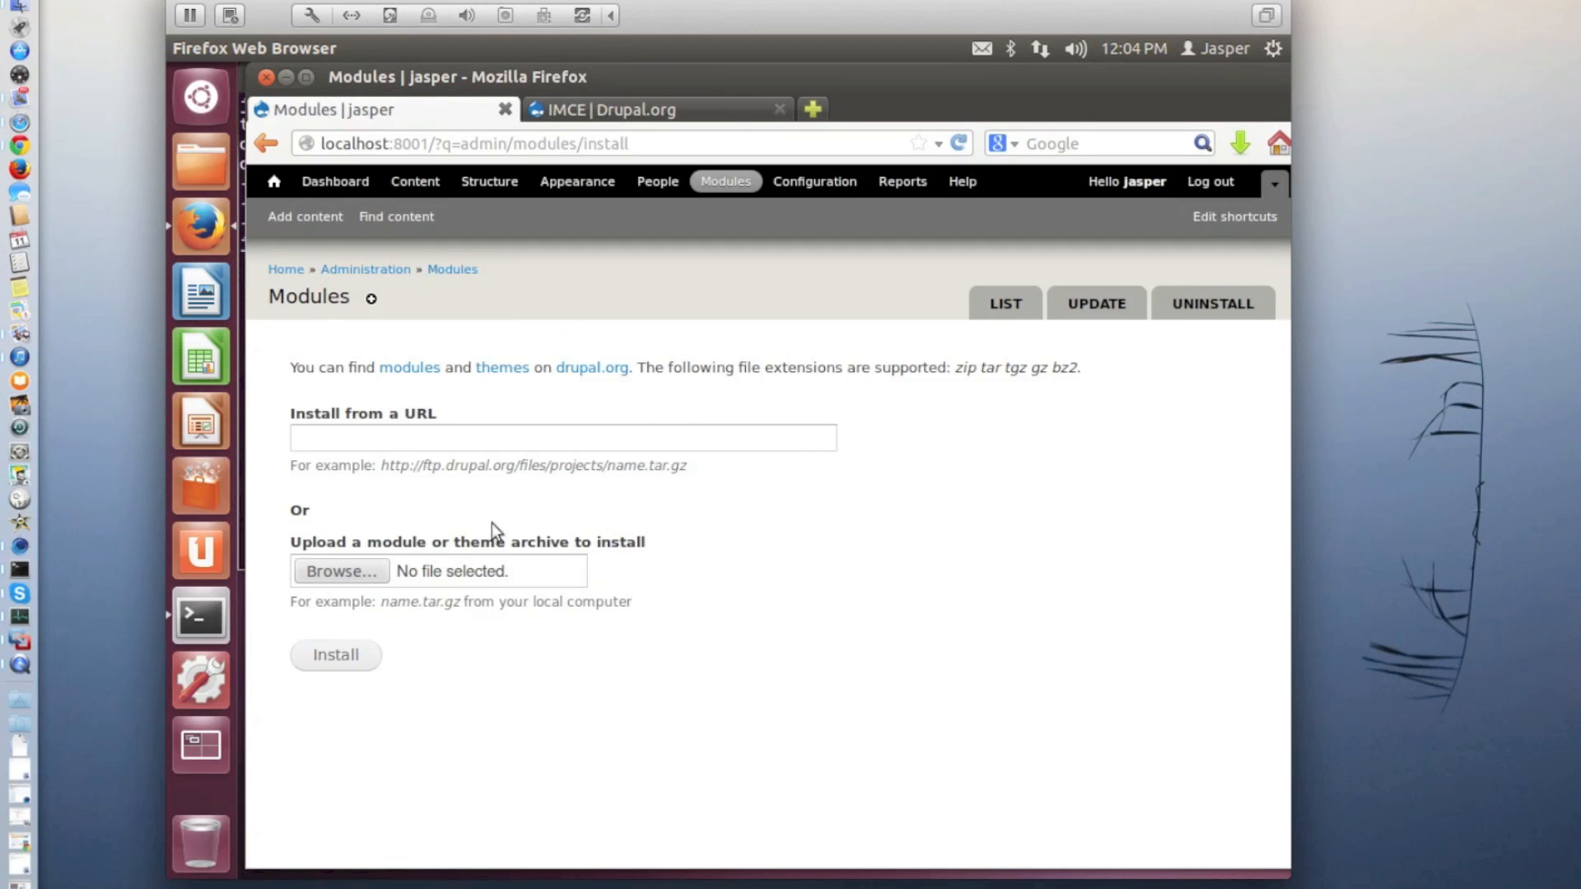
Upload and install imce-7.x-1.7.tar.gz from the Downloads folder, and open the form for installing another module
click(367, 568)
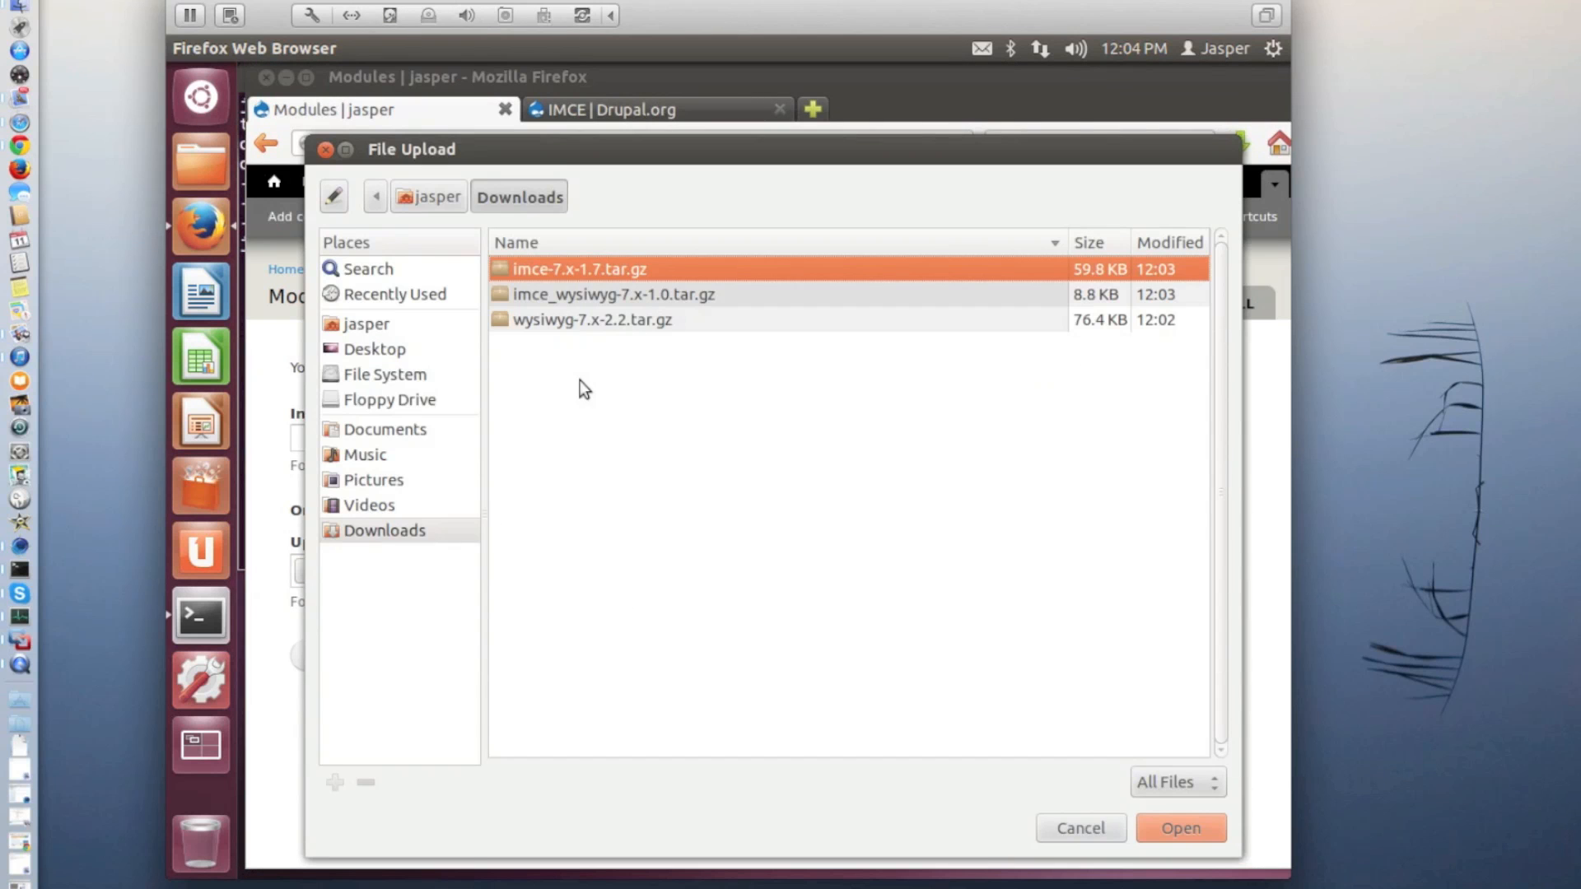
double_click(591, 267)
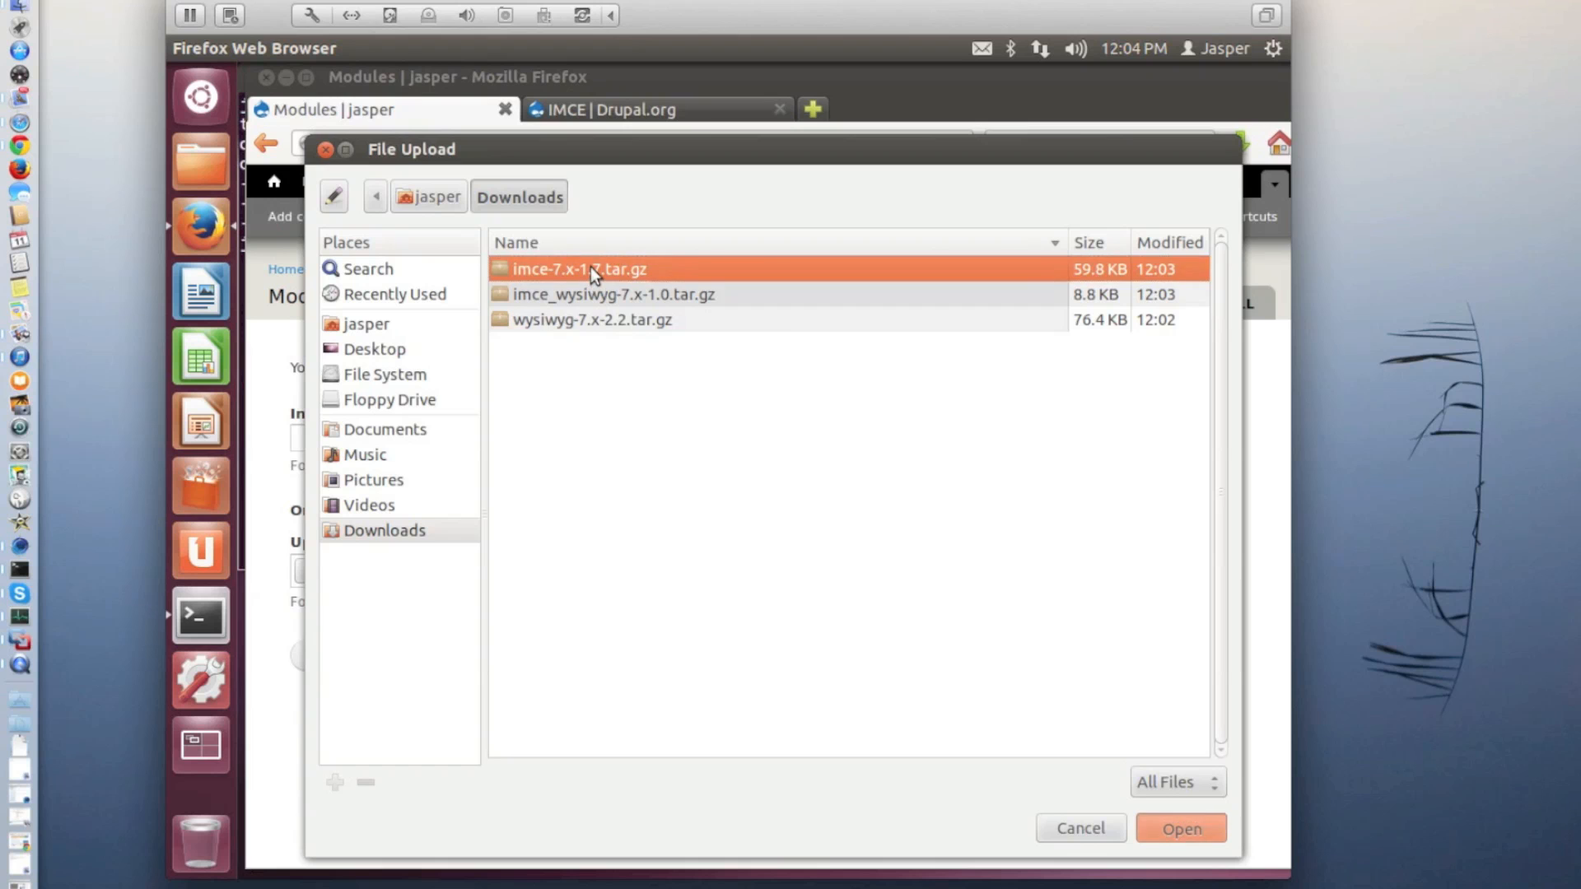
click(346, 655)
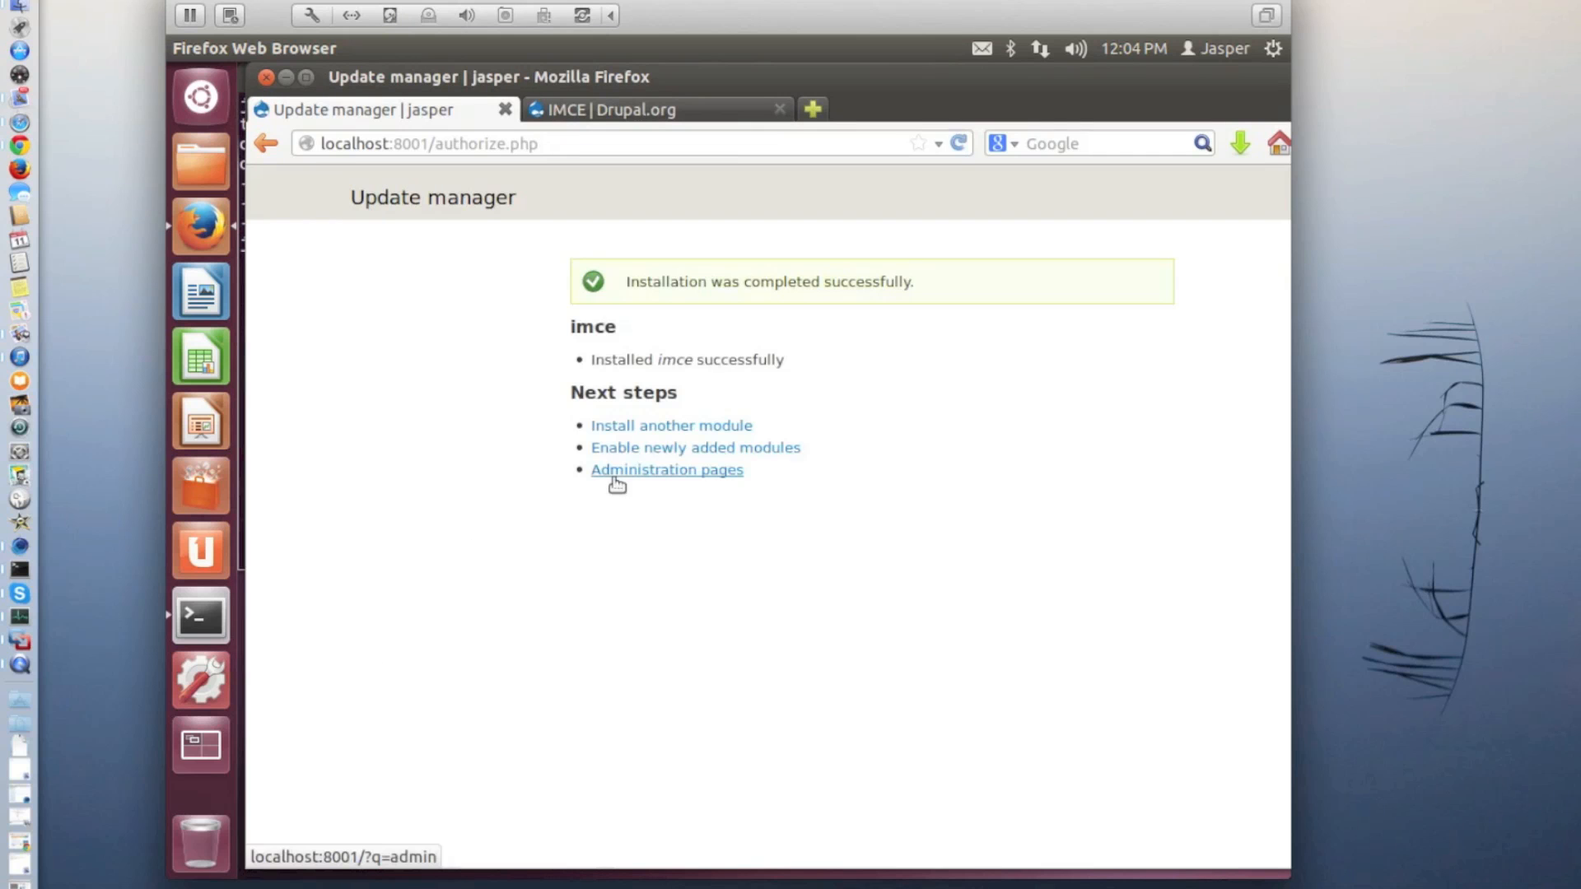
click(662, 428)
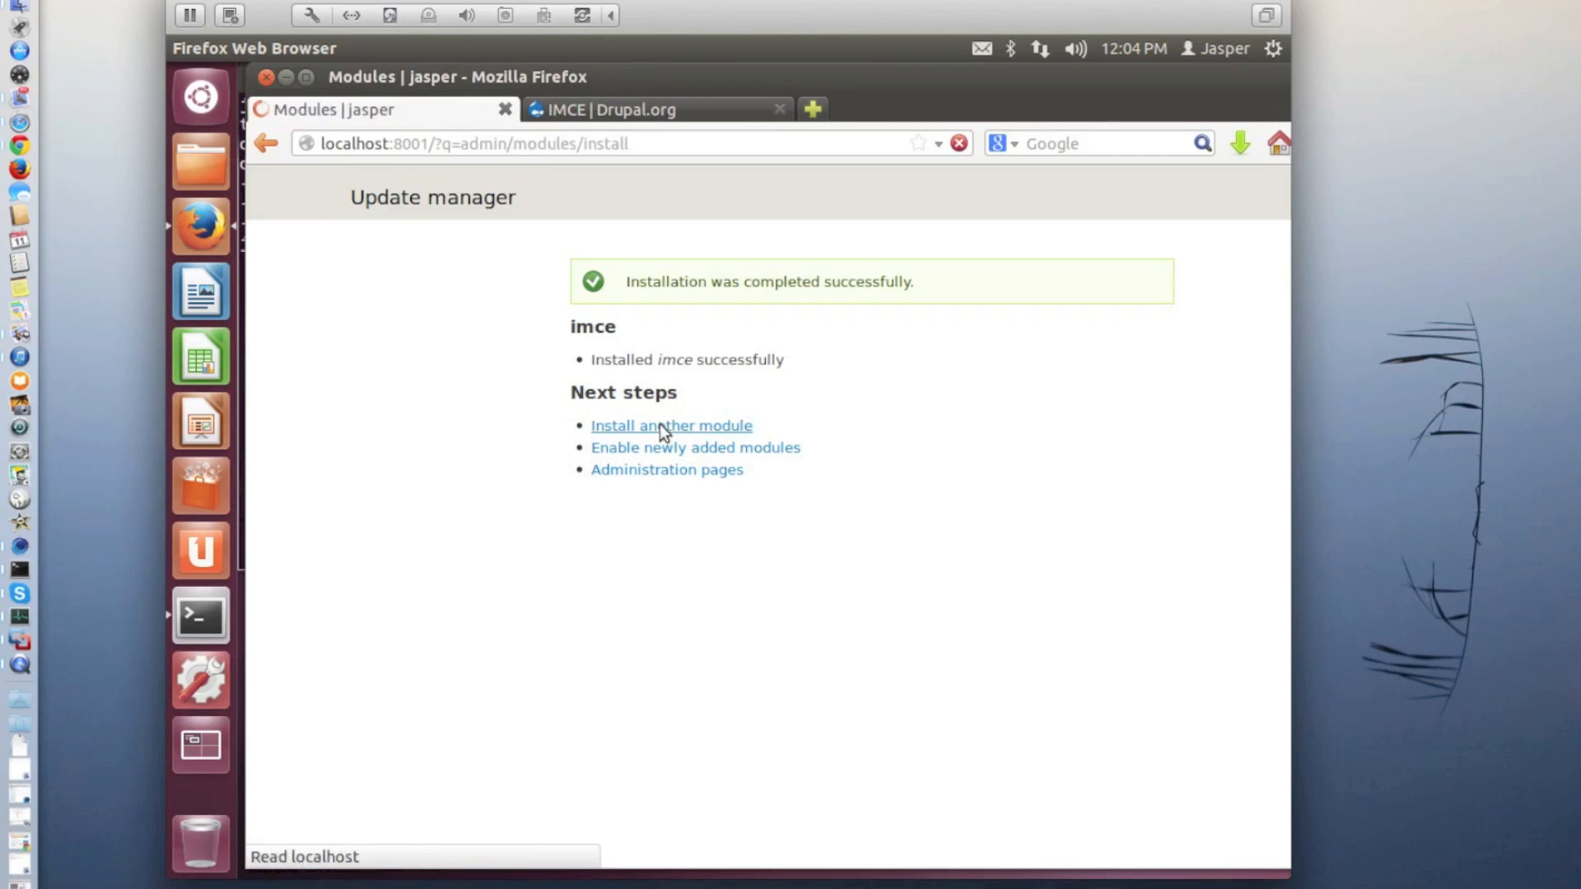
Upload and install imce_wysiwyg-7.x-1.0.tar.gz from the Downloads folder
click(362, 573)
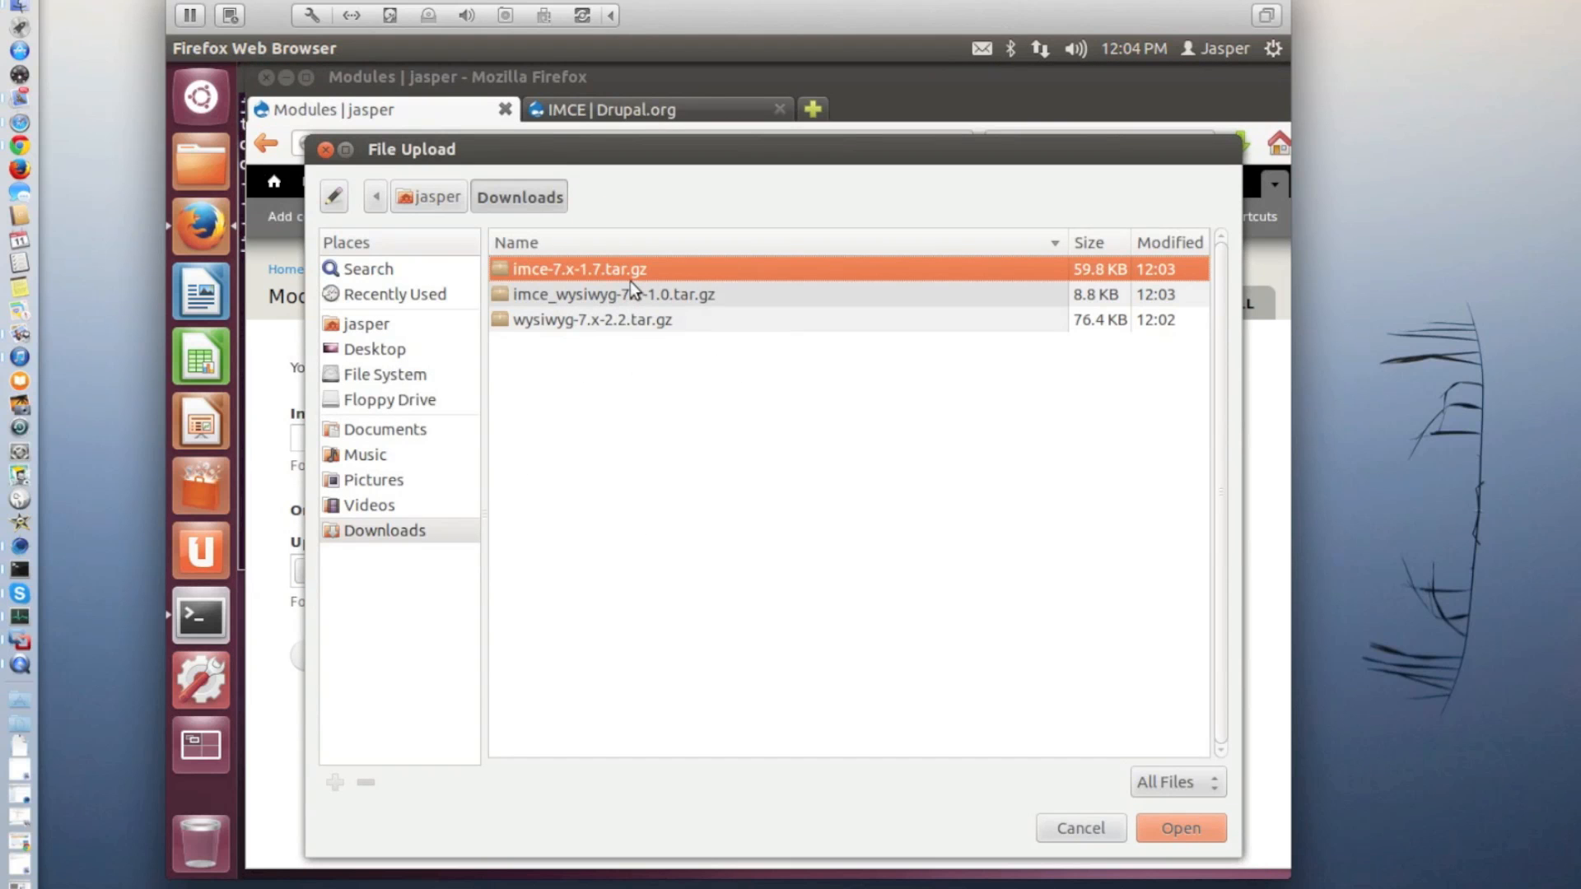
double_click(631, 290)
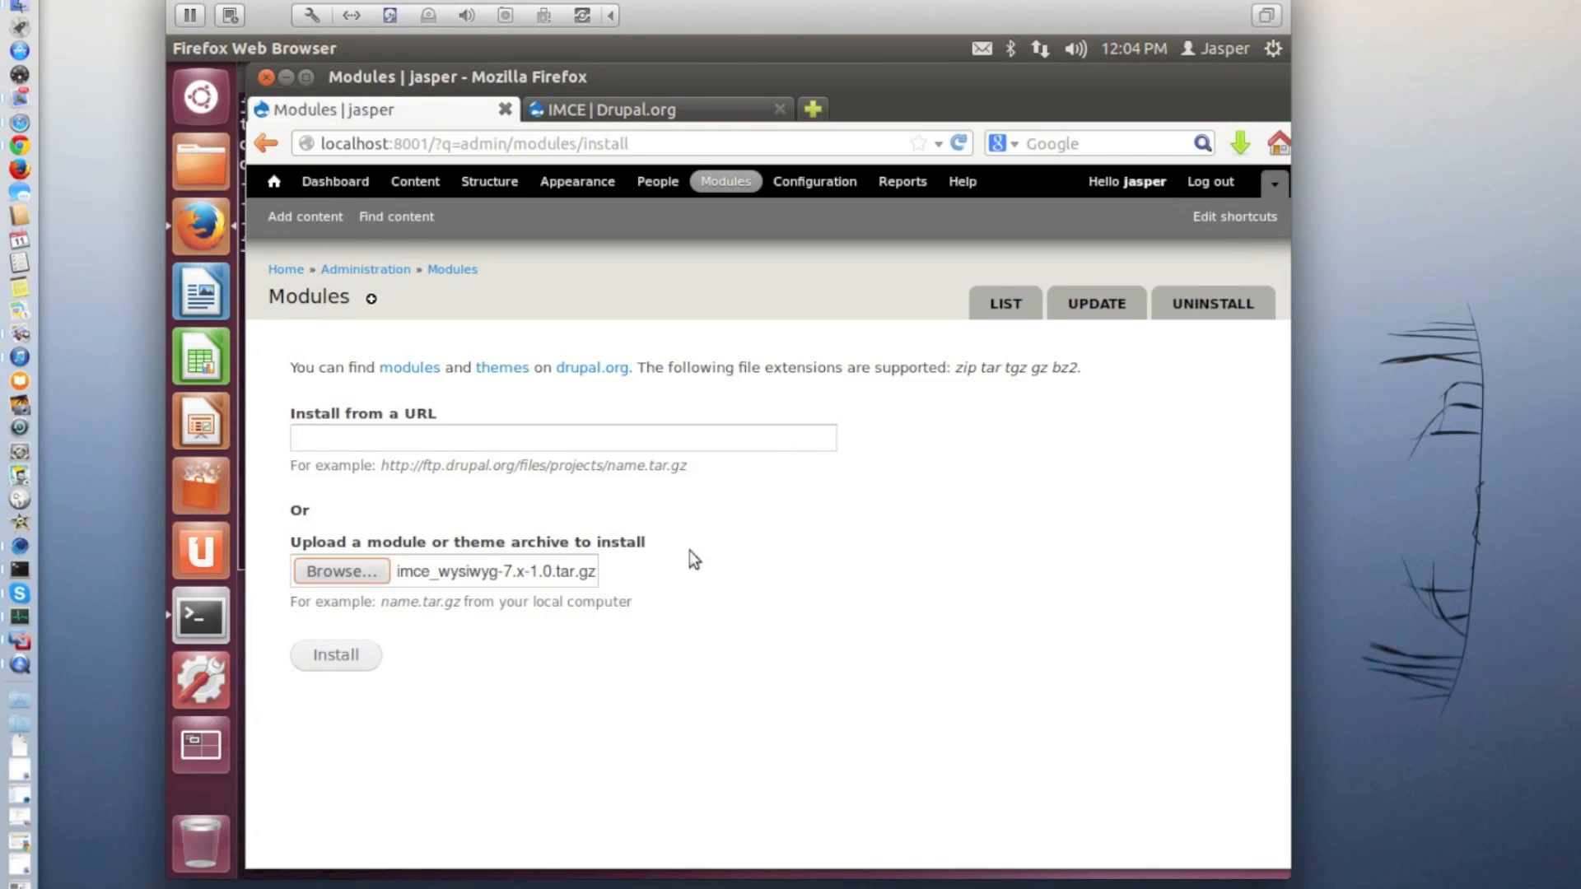
click(327, 663)
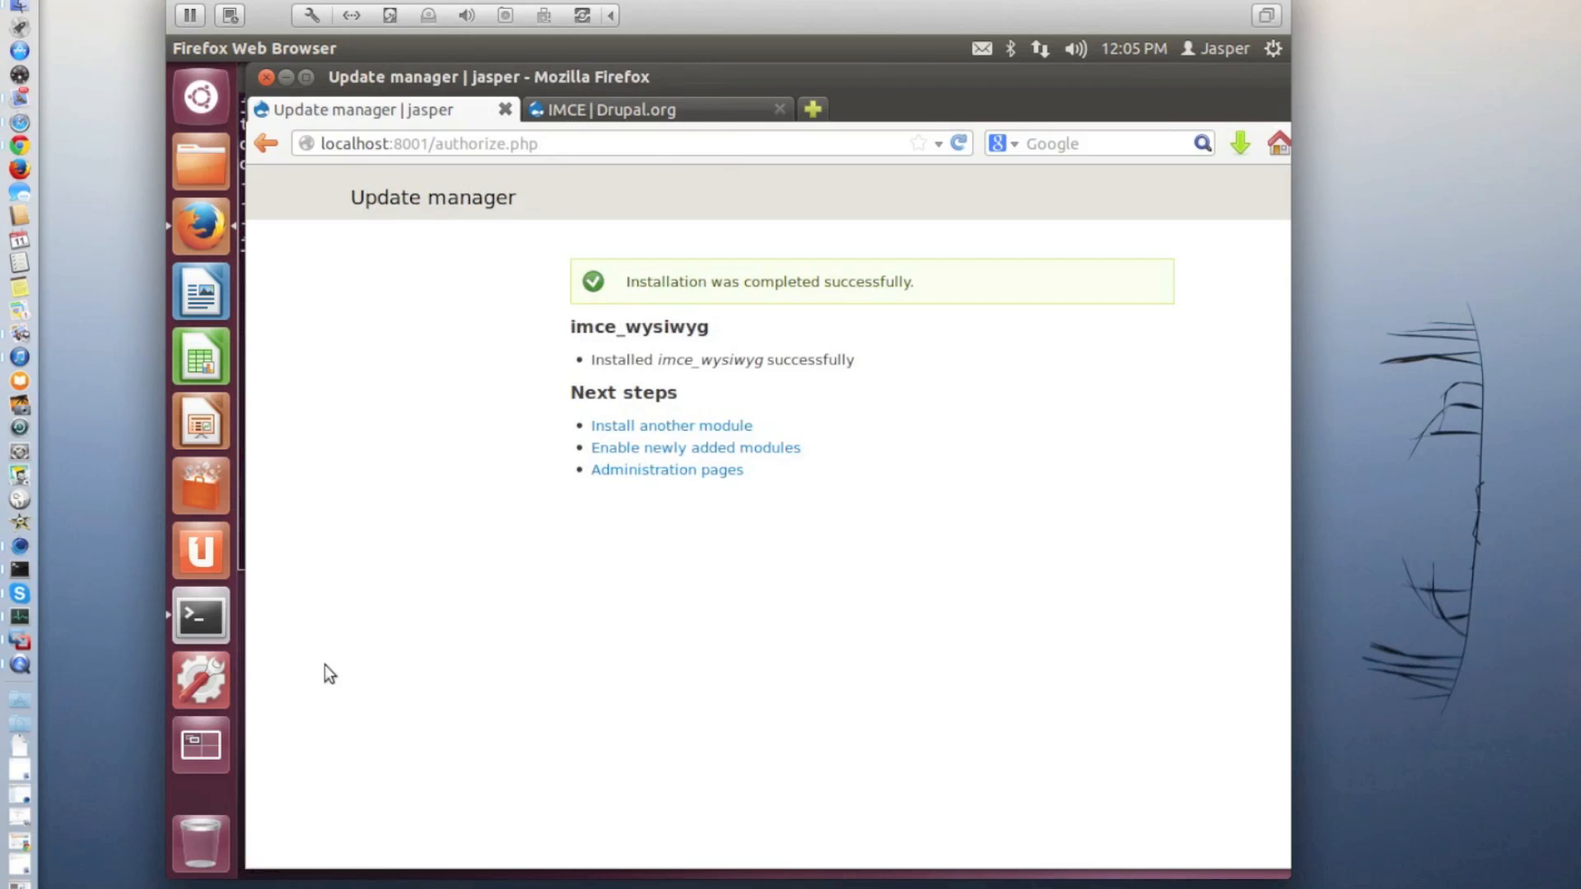
Enable the IMCE, IMCE Wysiwyg API bridge and Wysiwyg modules on the site and save the configuration
click(664, 452)
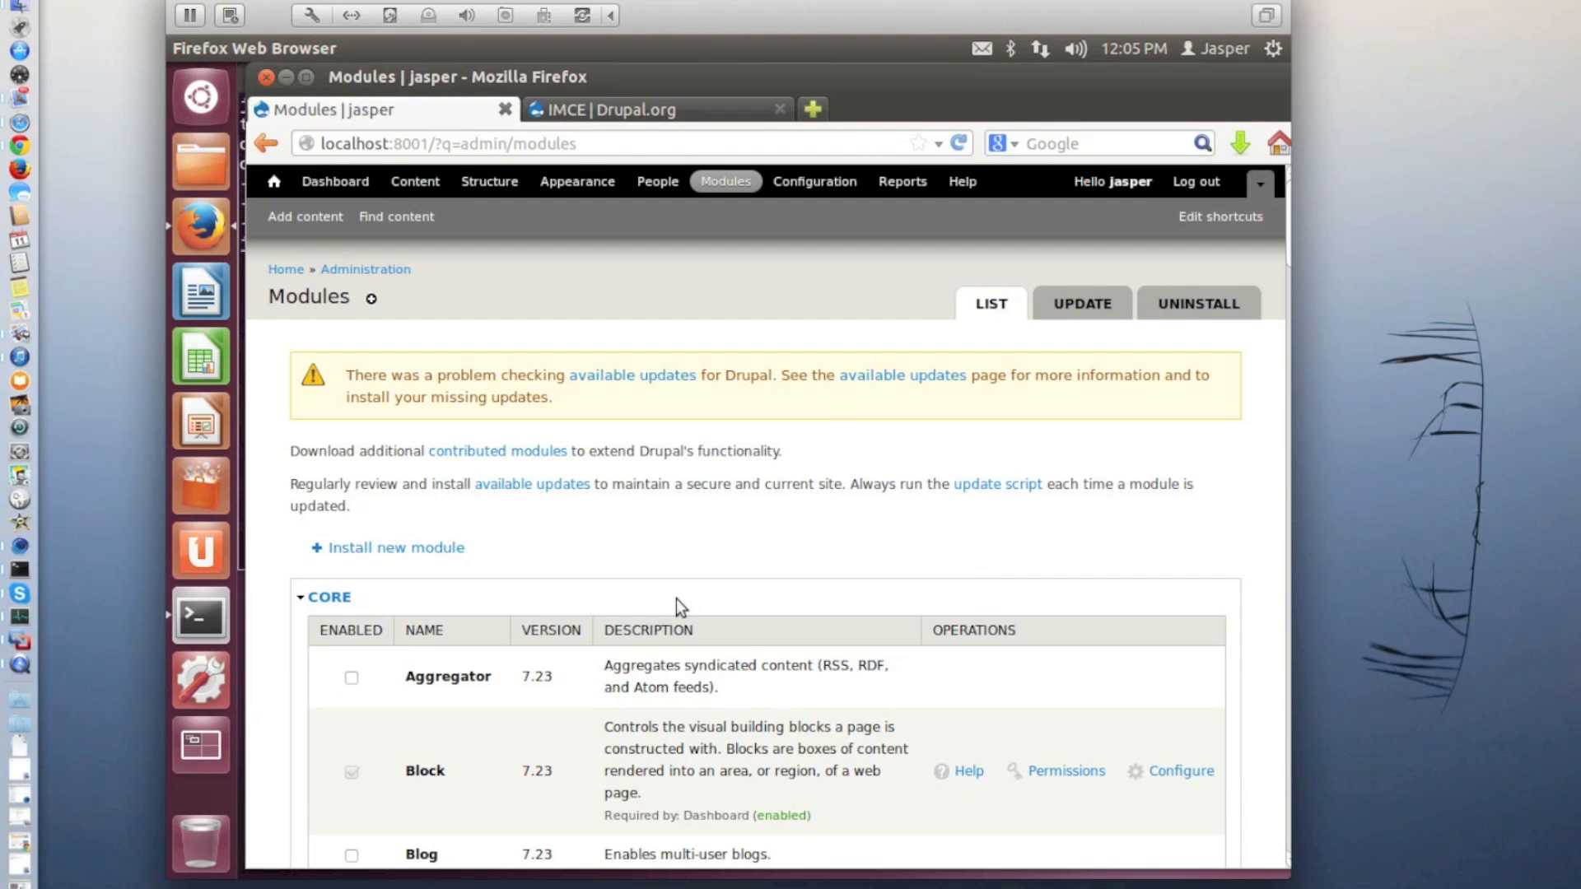
click(326, 598)
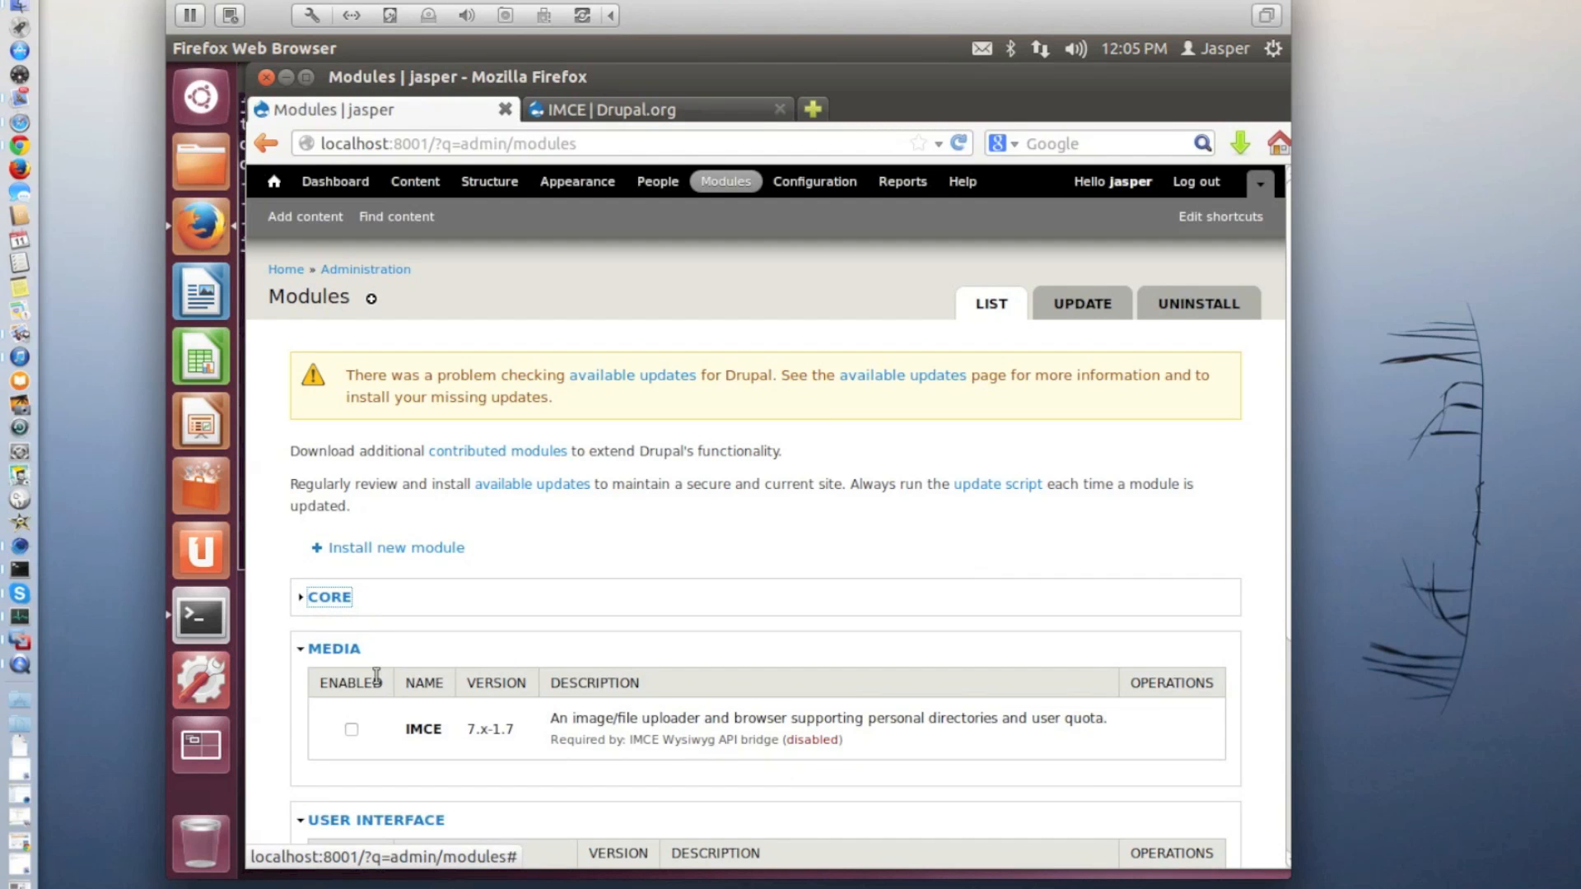
scroll(374, 674, down, 5)
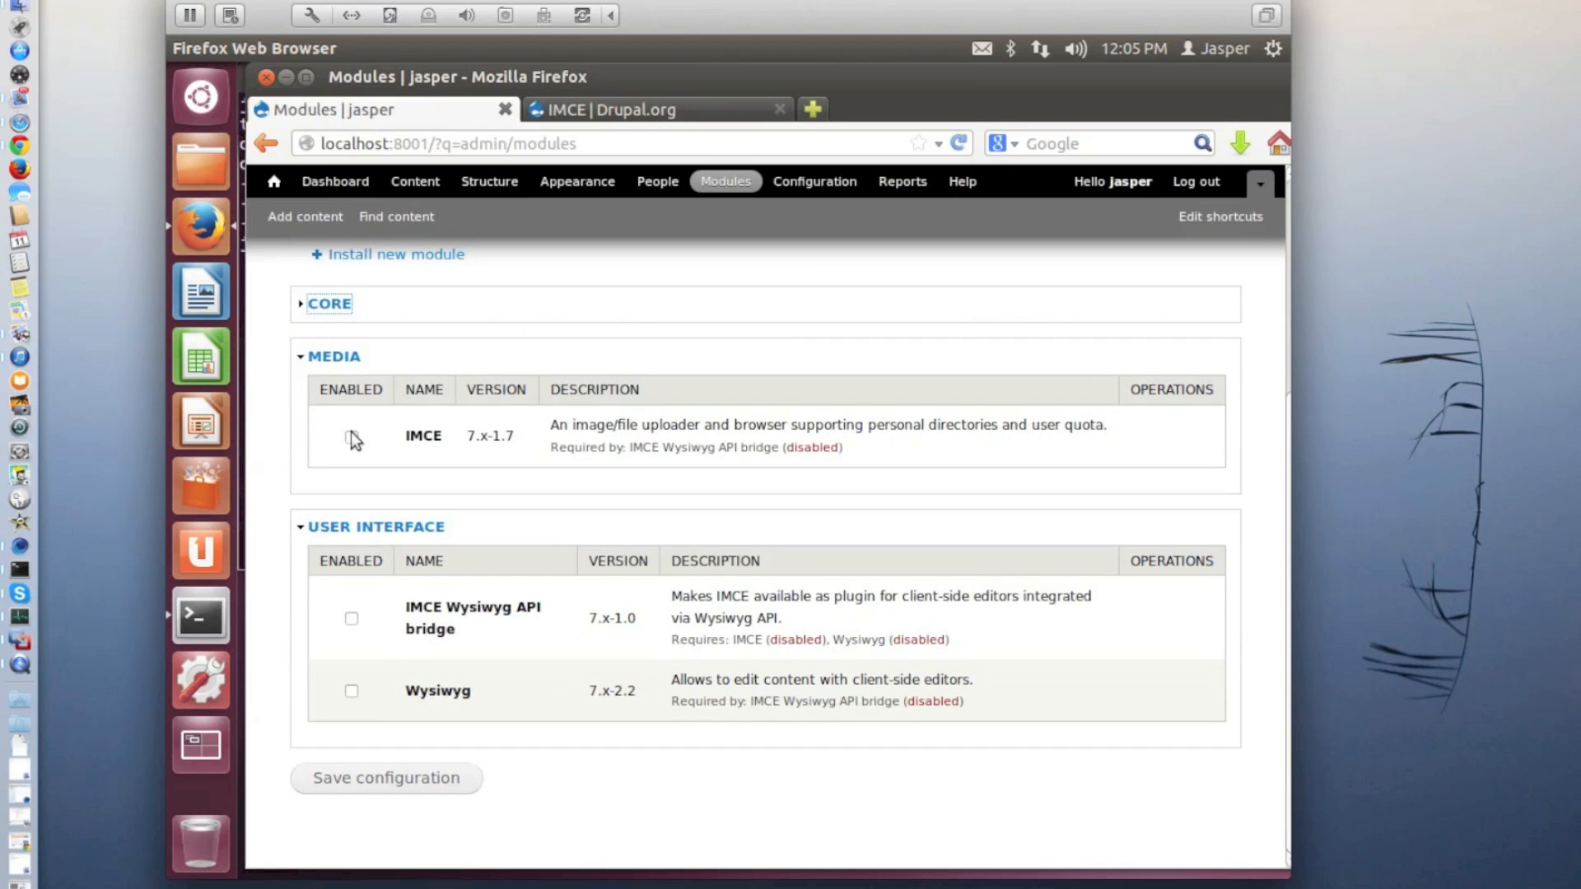
click(350, 434)
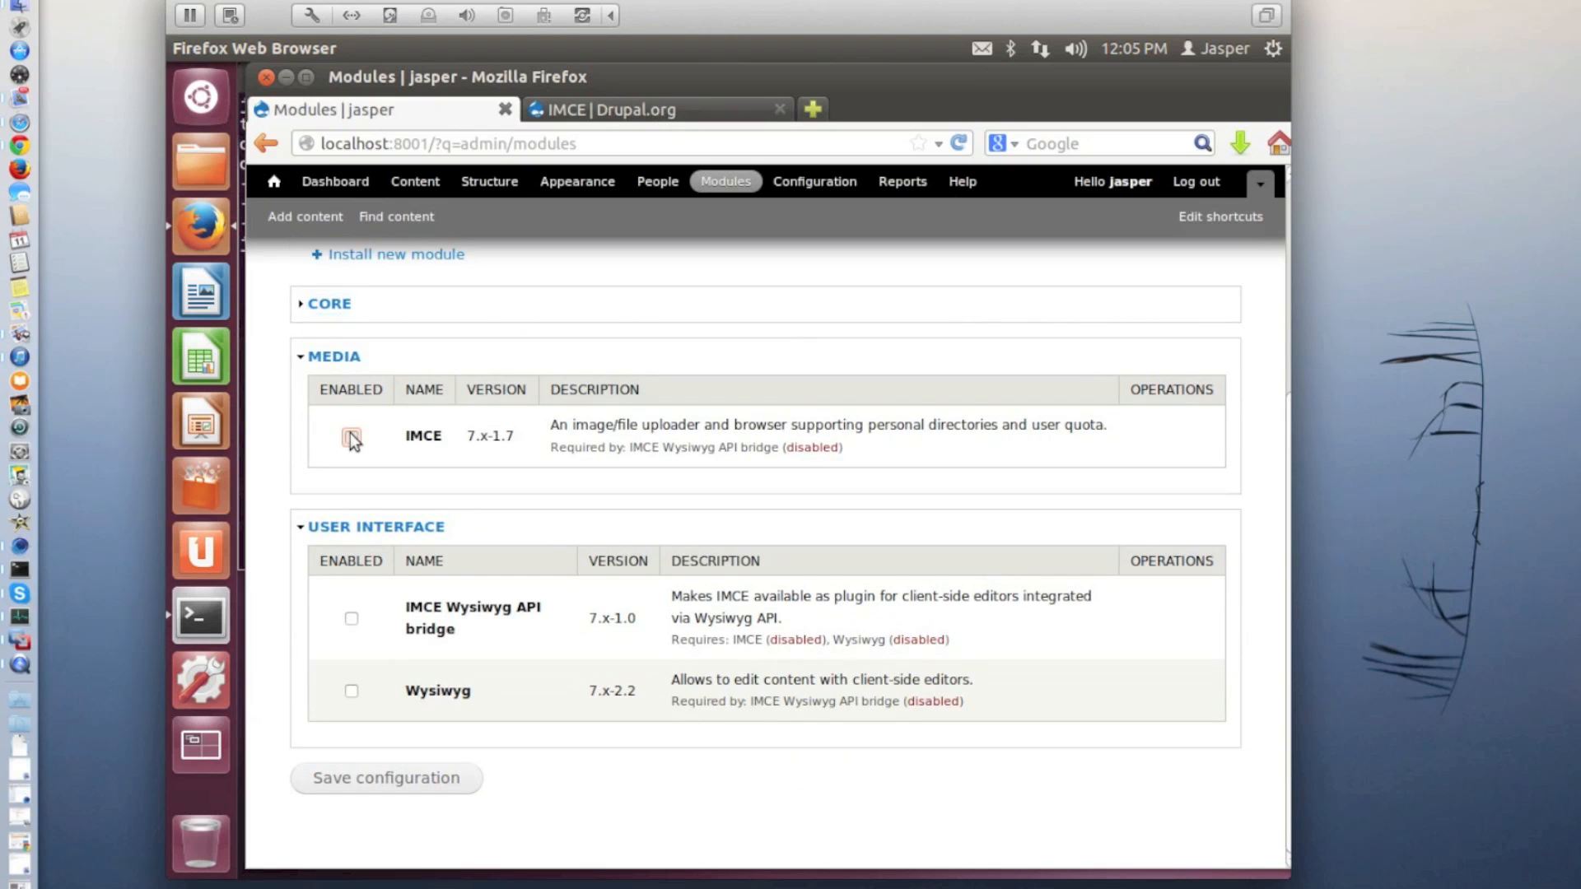
click(349, 620)
click(352, 692)
click(372, 779)
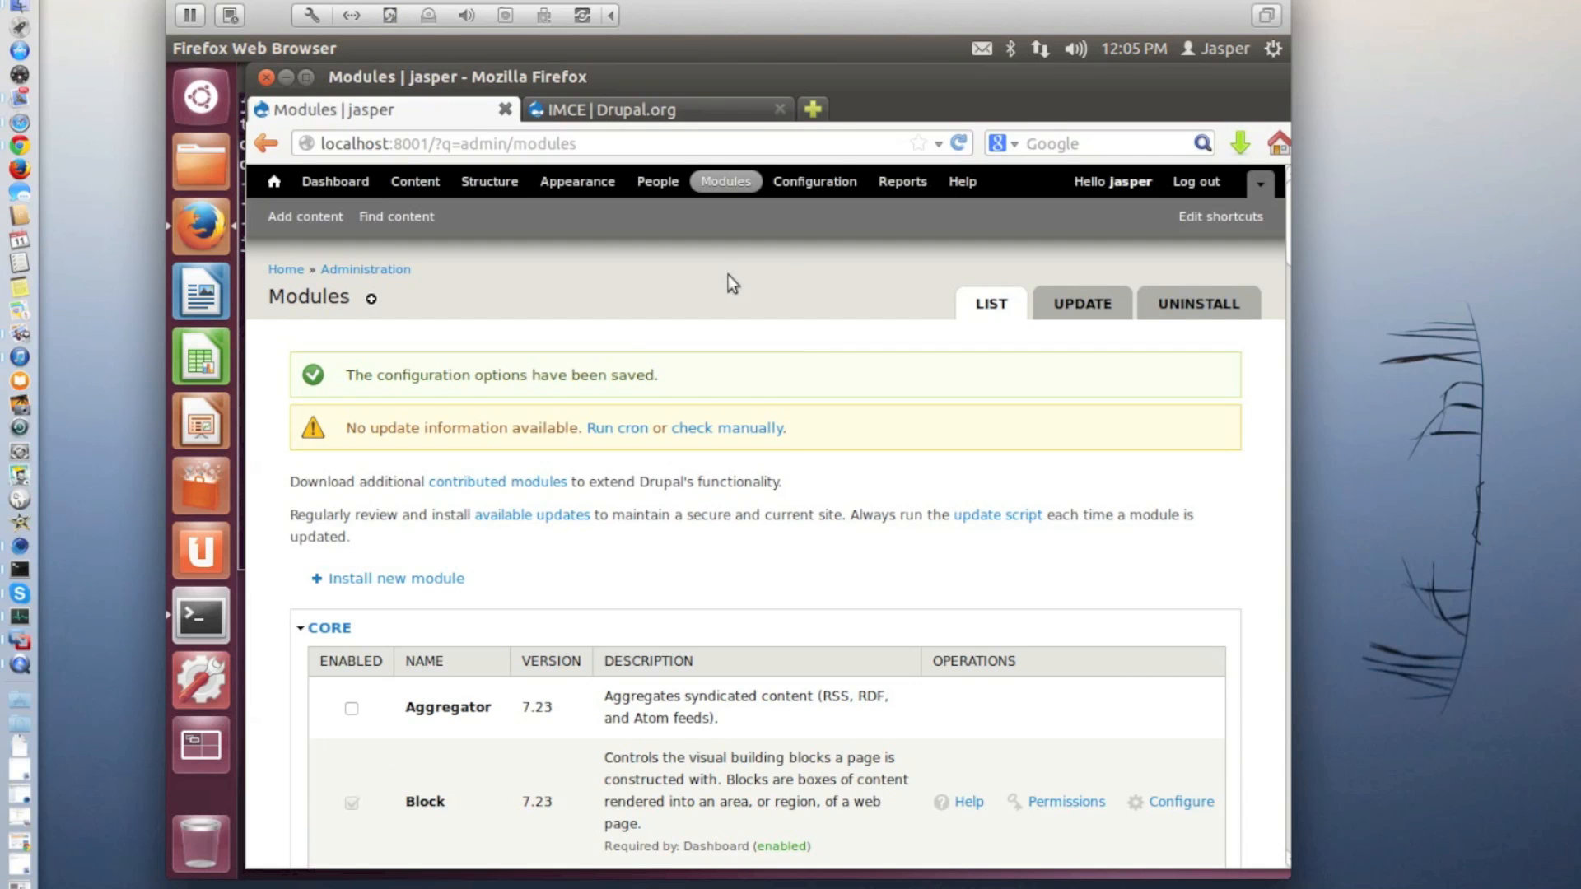
Open the site's Wysiwyg profiles configuration and follow the download link for the TinyMCE editor library
click(817, 183)
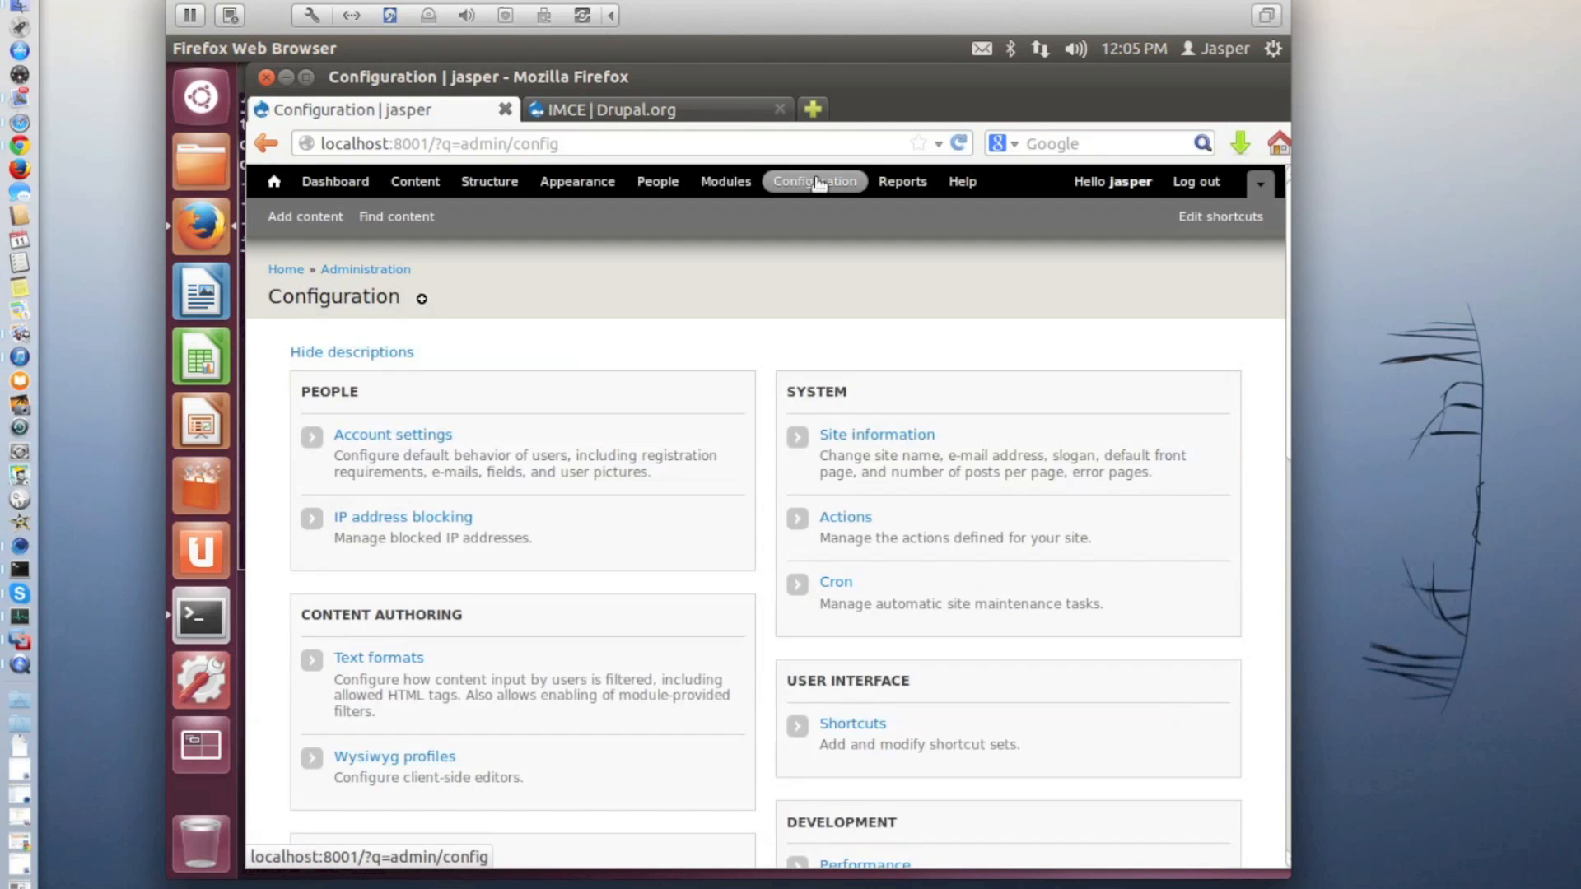
click(384, 758)
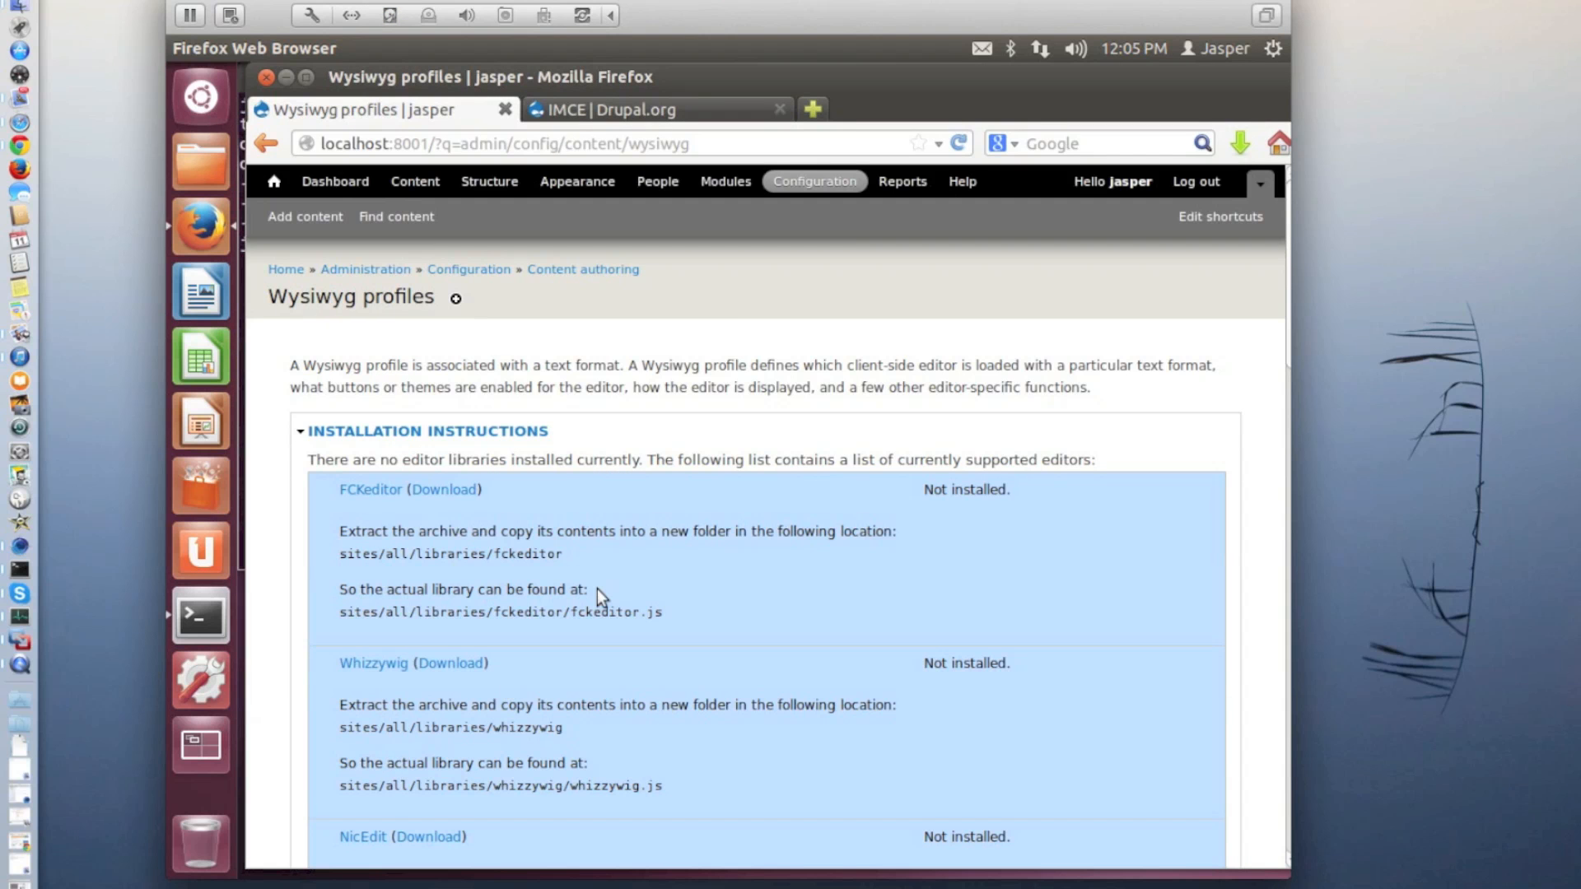
scroll(596, 590, down, 3)
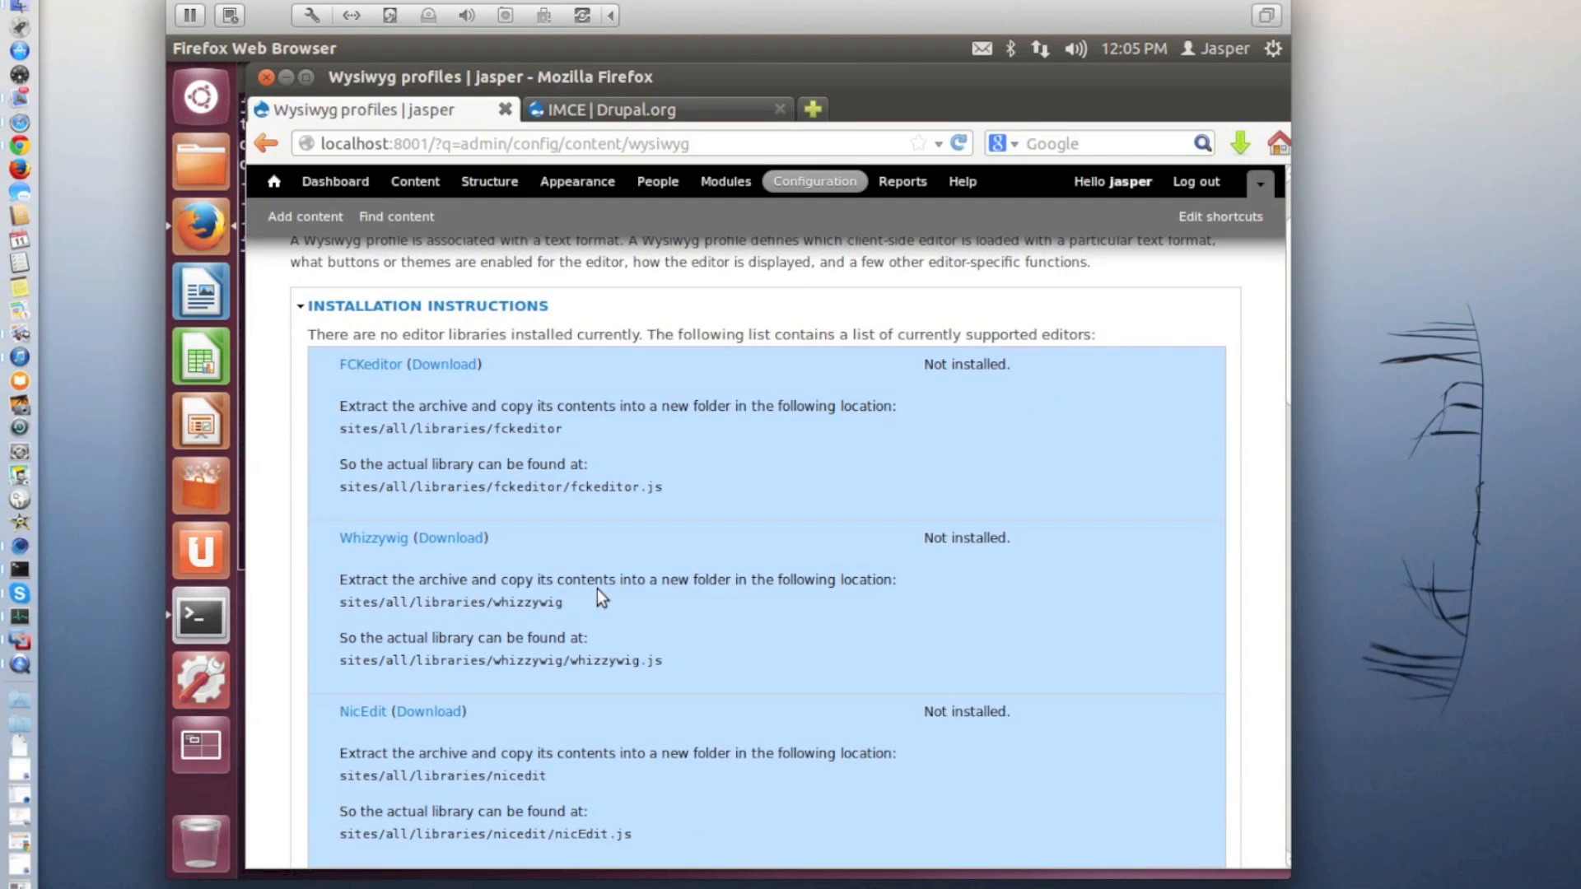
scroll(598, 589, down, 3)
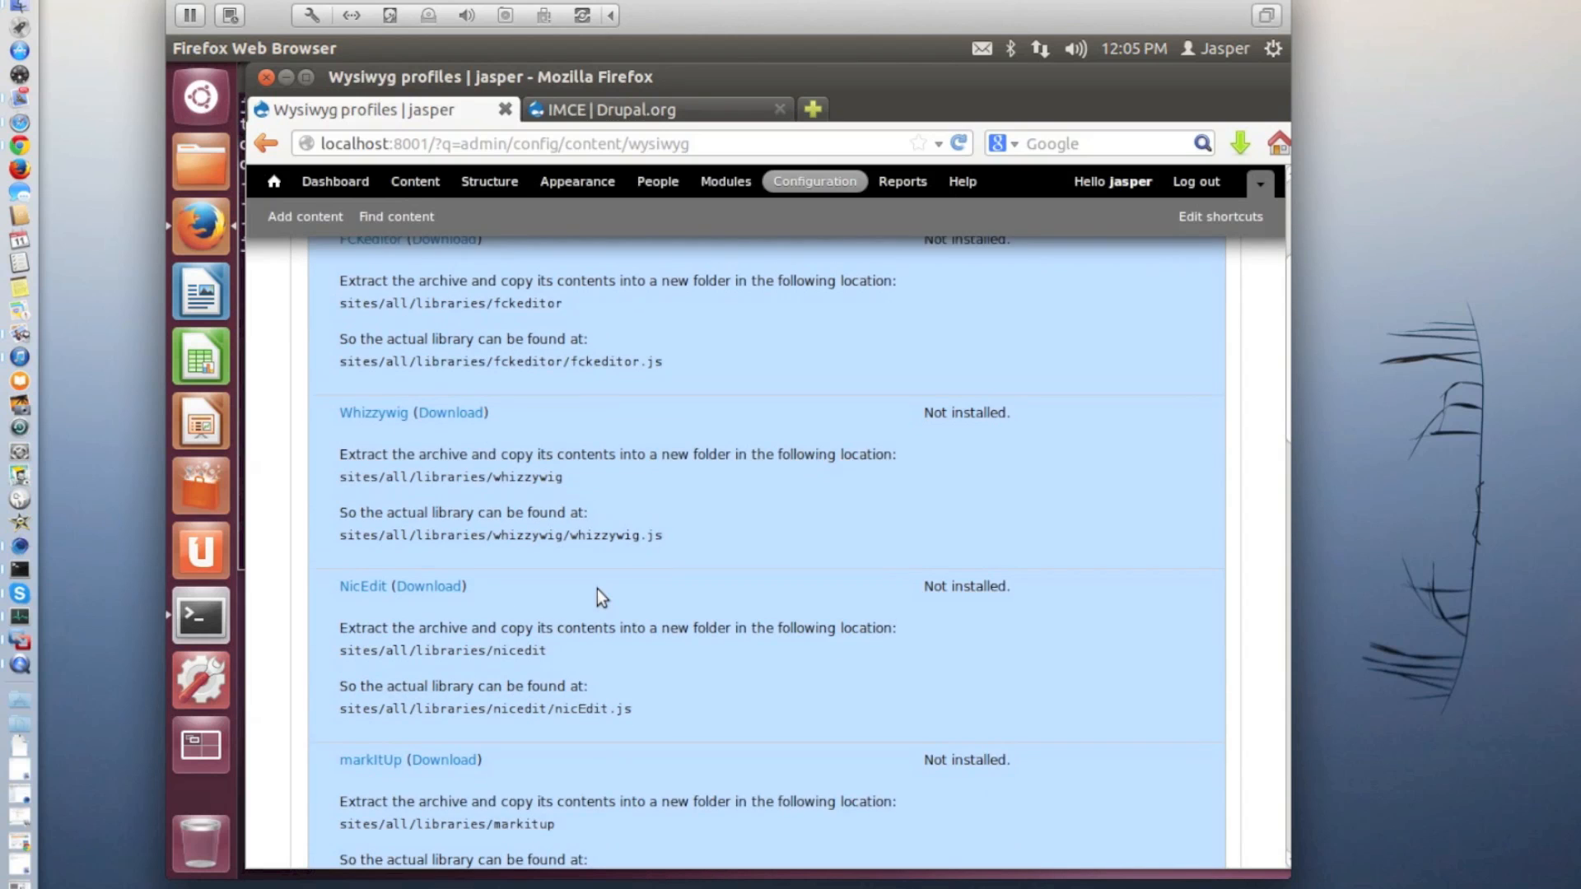
scroll(597, 590, down, 5)
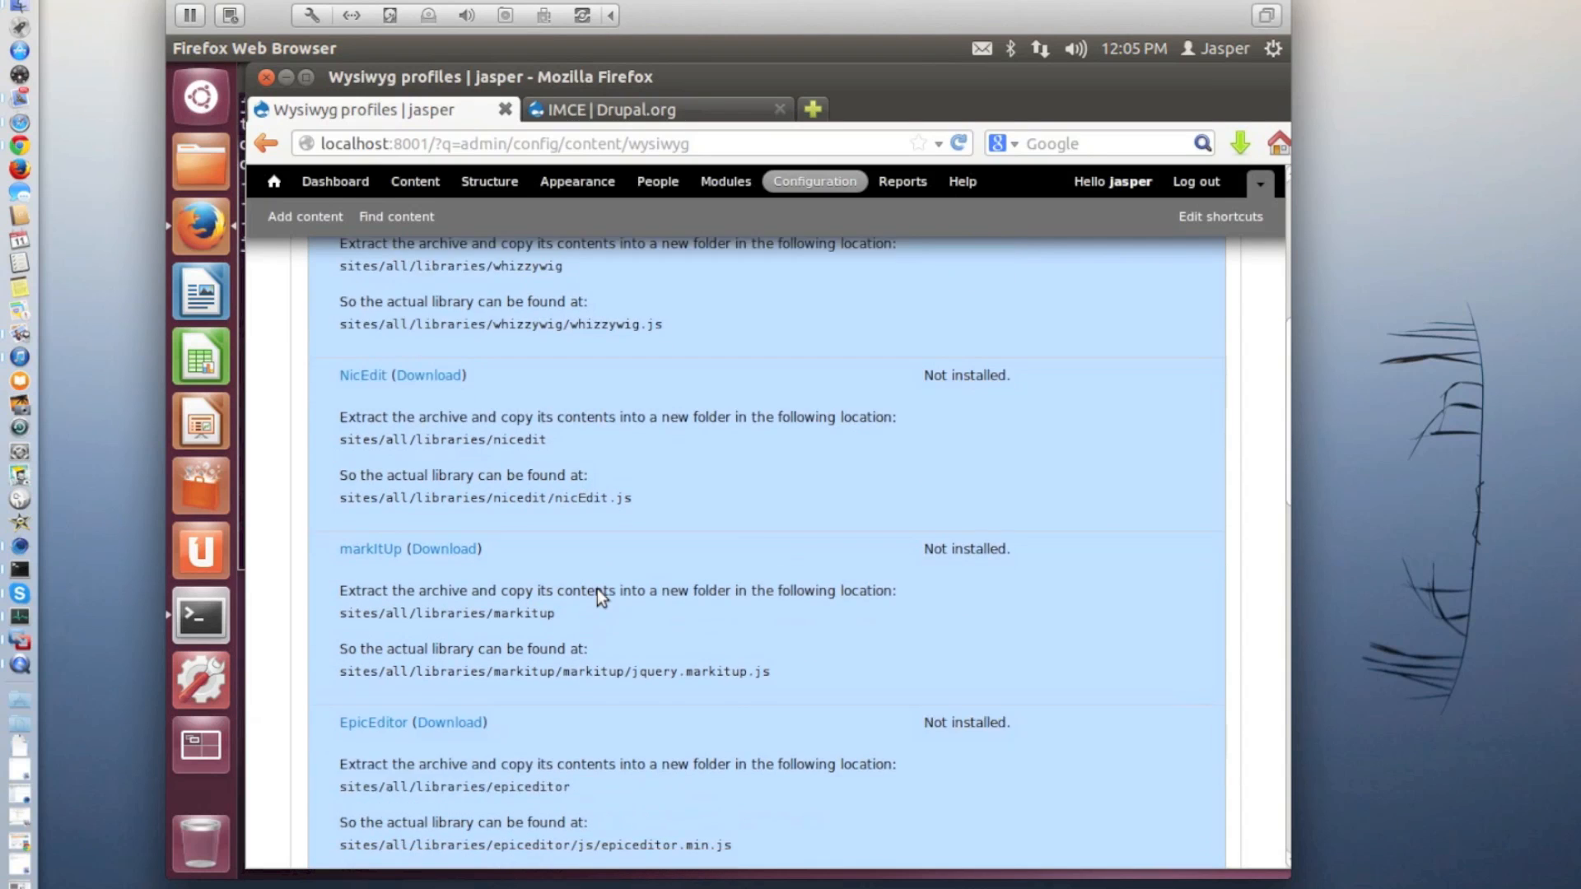
scroll(596, 590, down, 7)
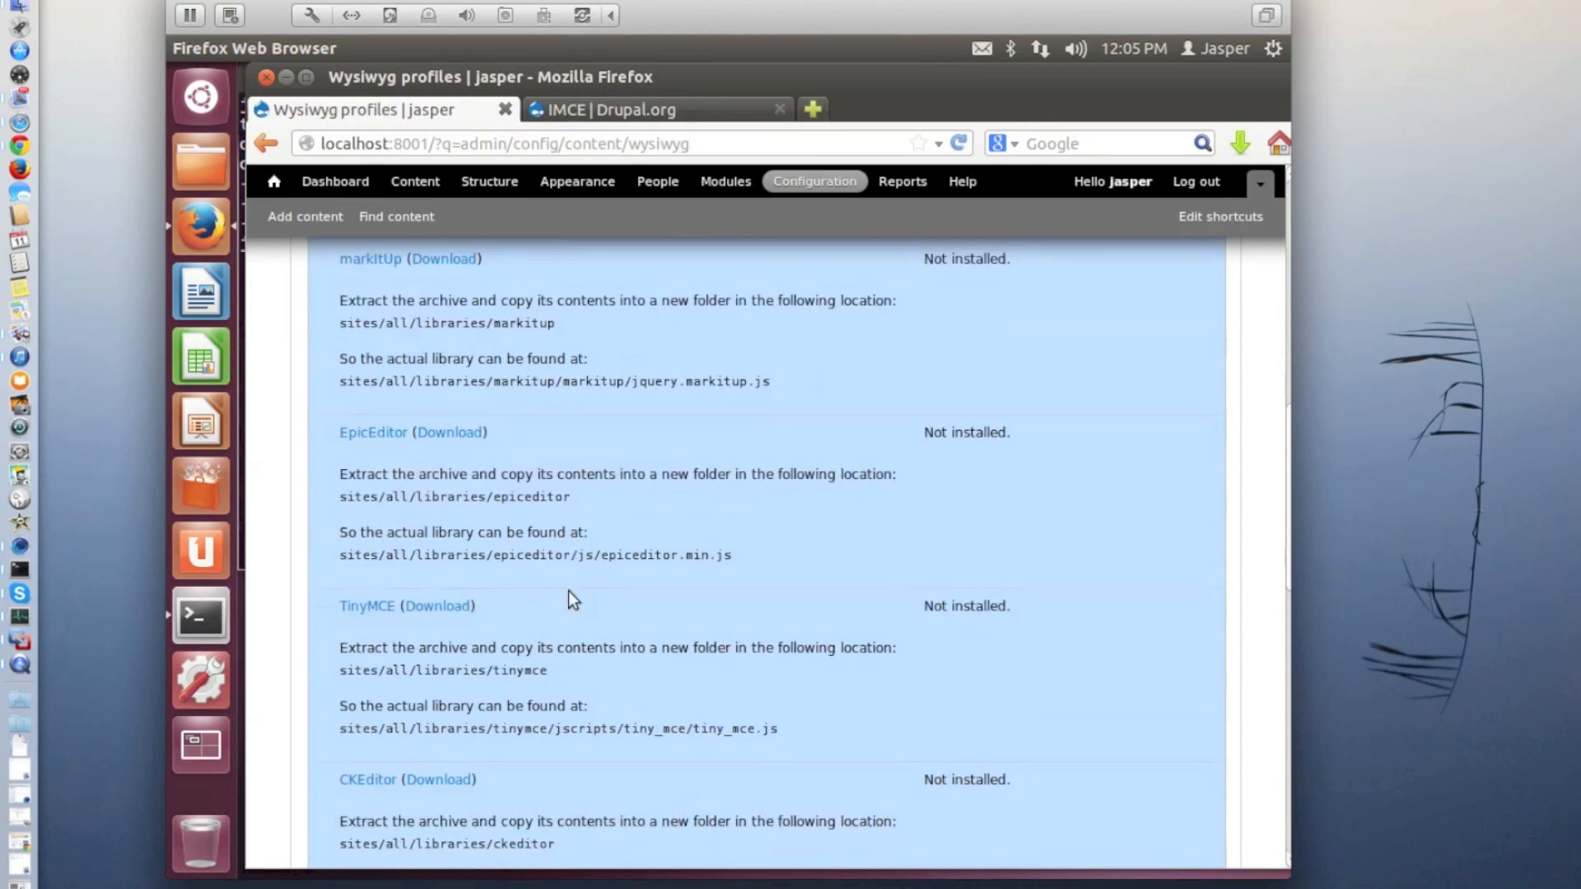
click(449, 609)
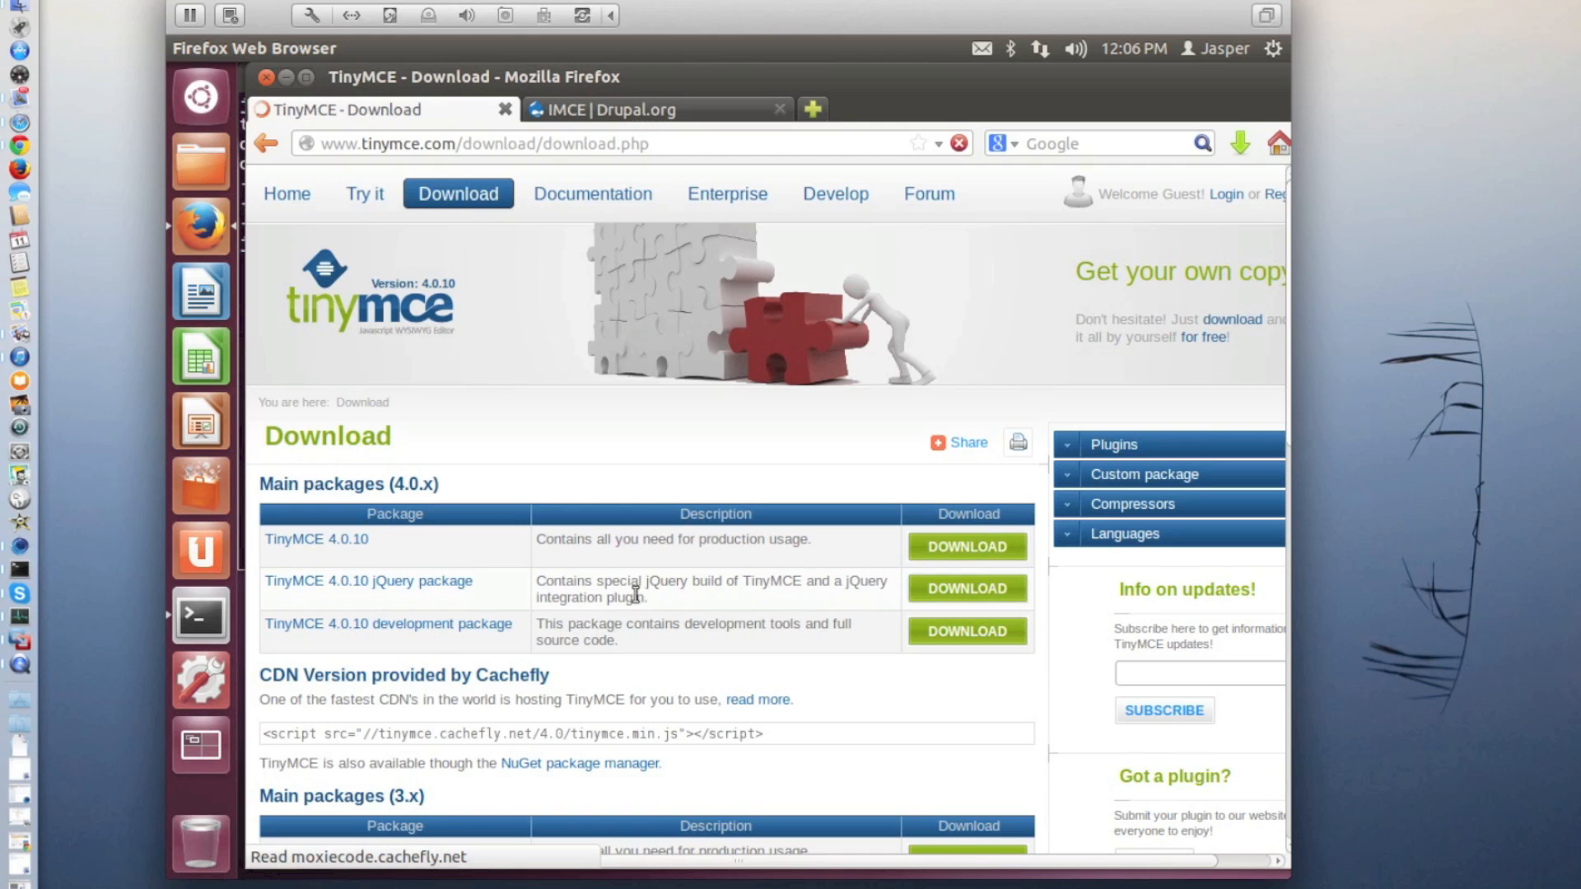
Download the TinyMCE 3.5.10 production package from the 3.x main packages and save the zip file
scroll(636, 594, down, 2)
scroll(635, 593, down, 3)
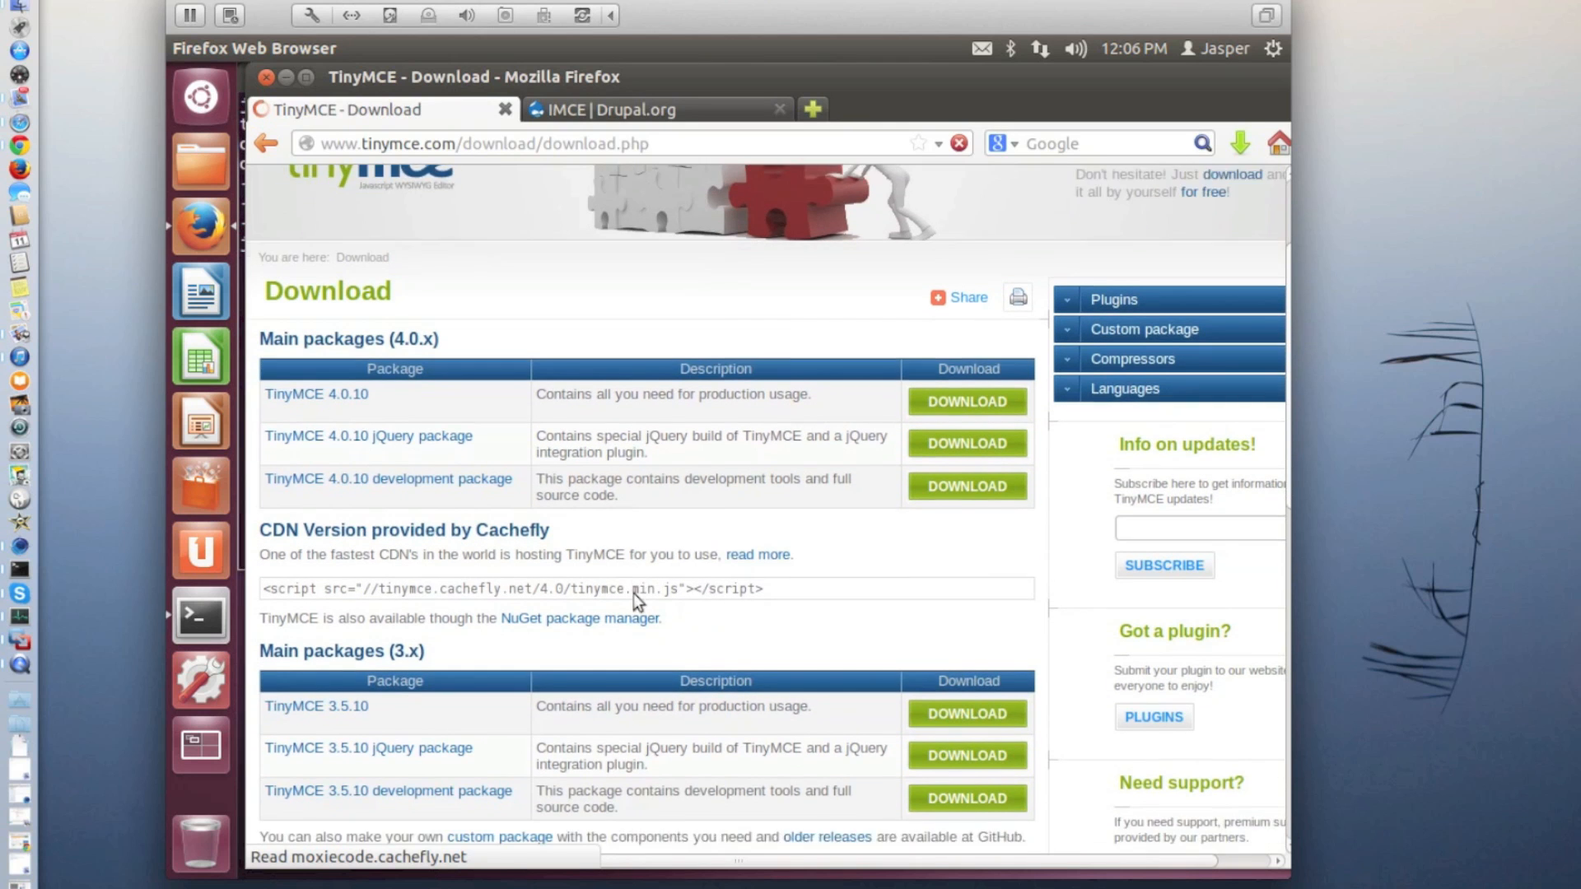
scroll(635, 593, down, 1)
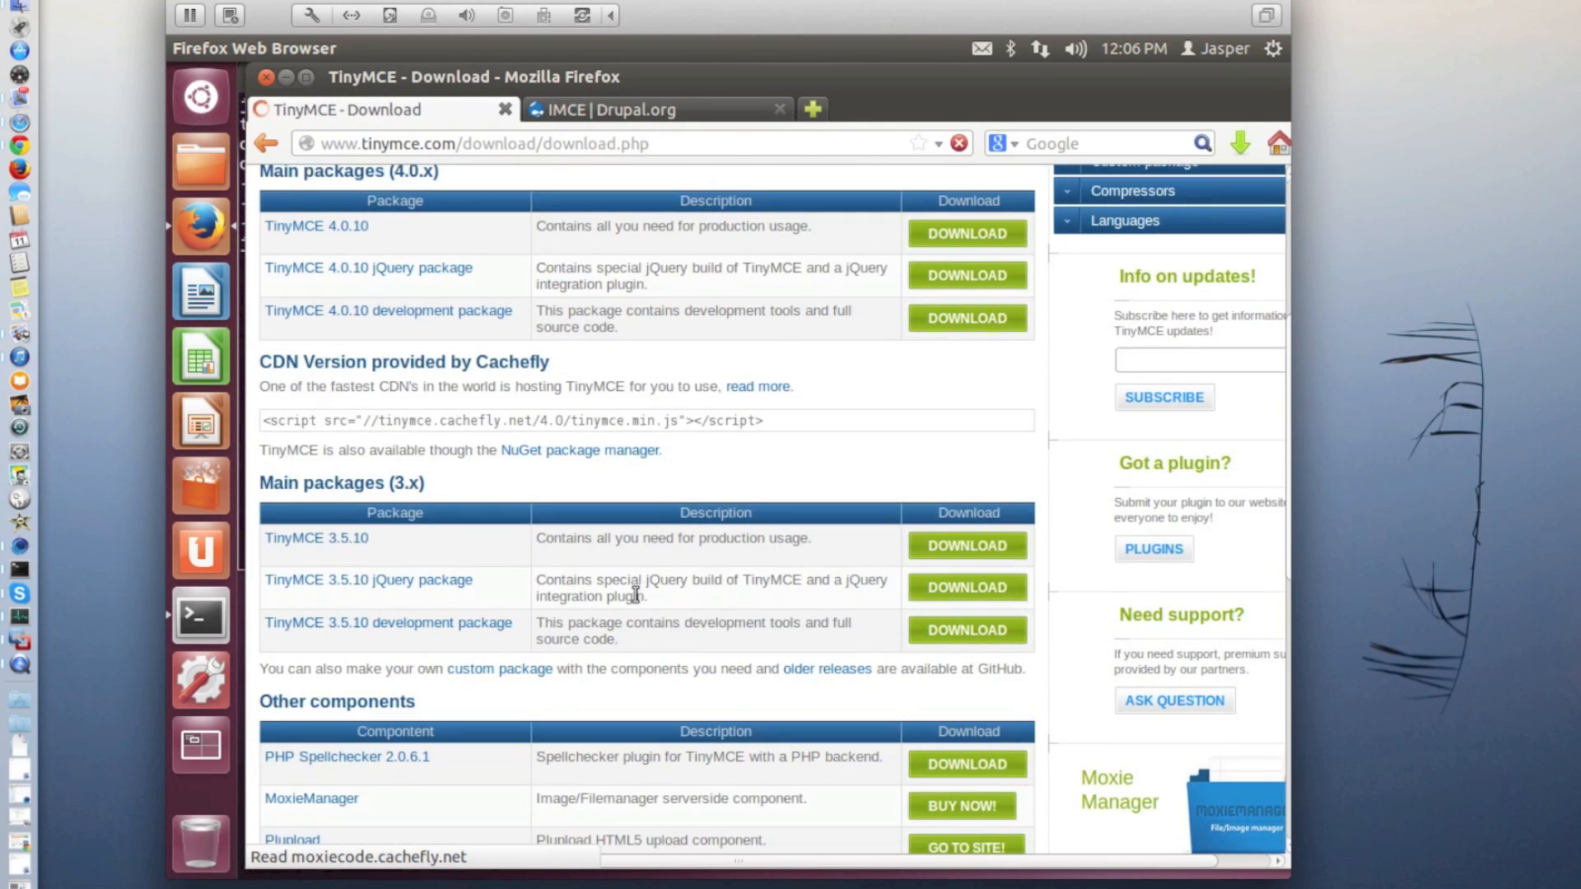
click(972, 553)
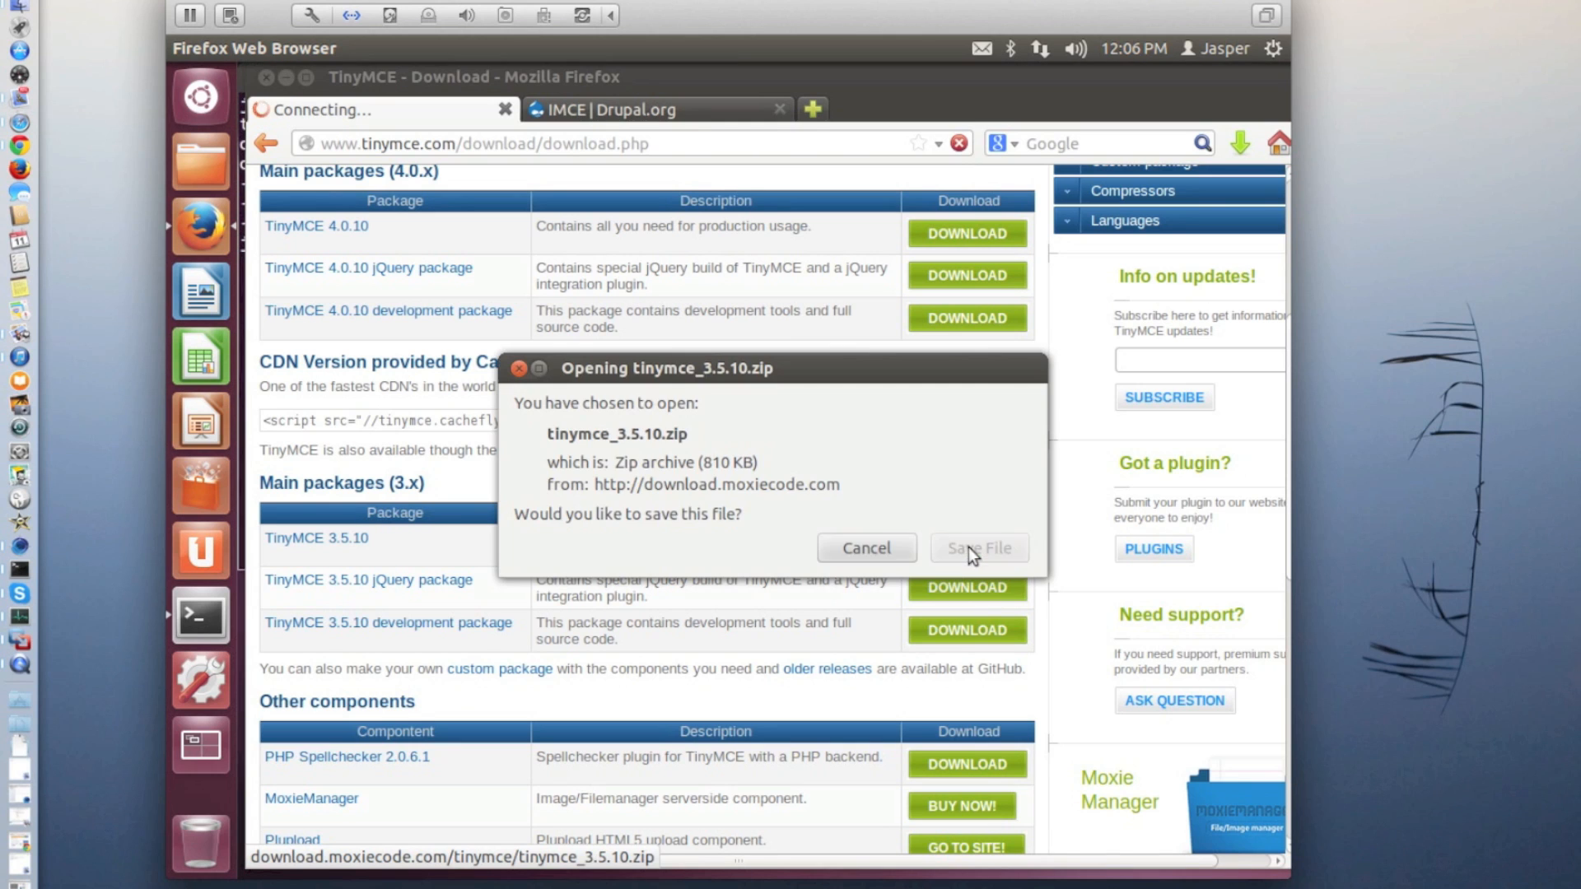
click(960, 547)
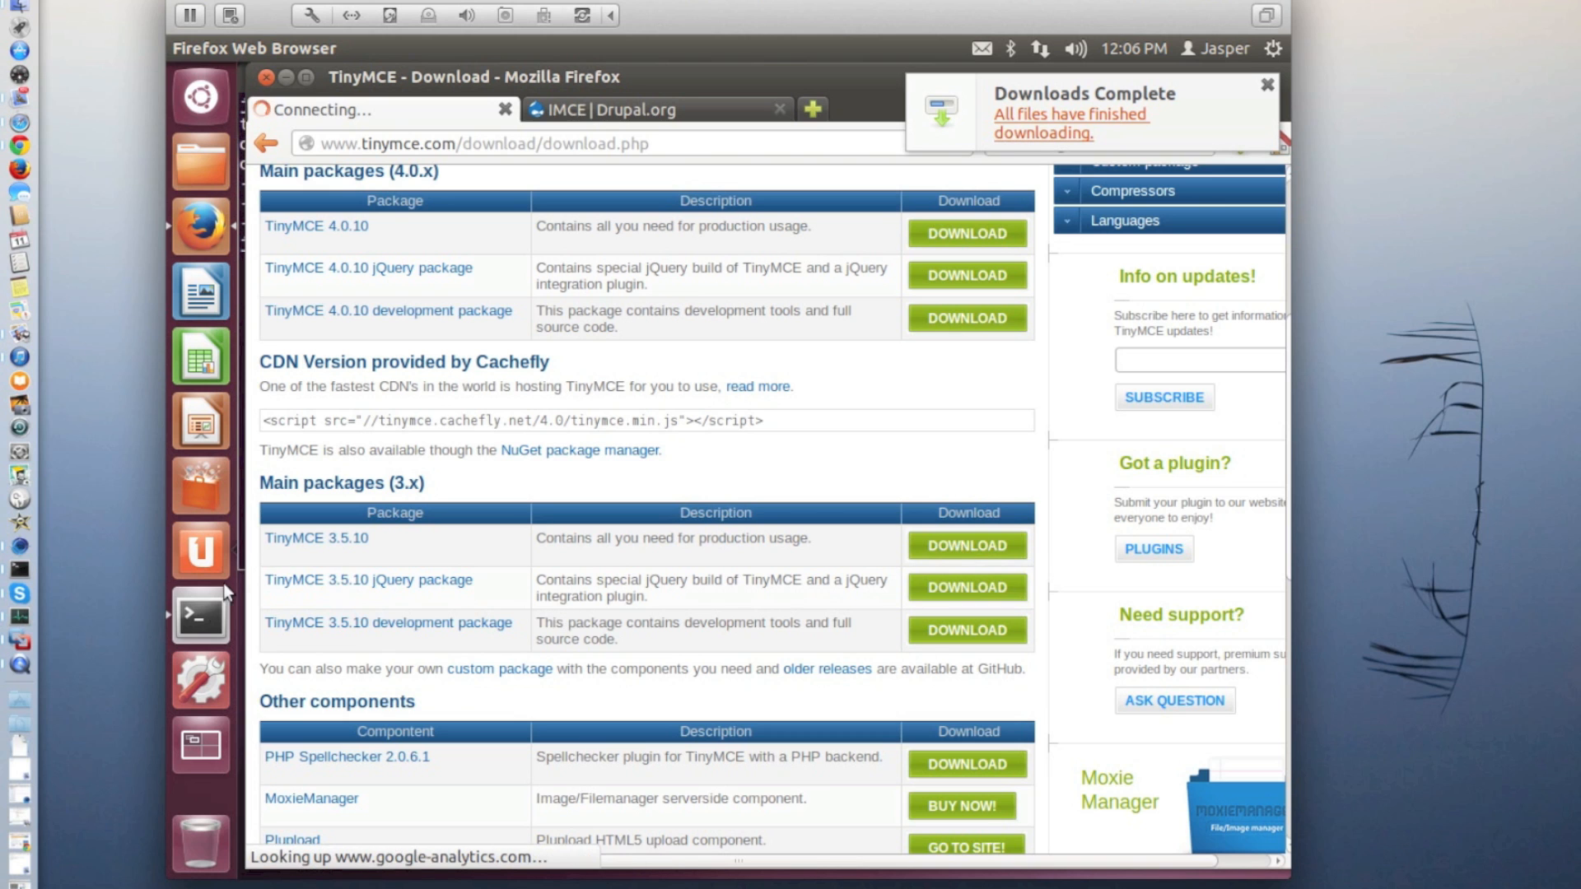
Switch to the Terminal and list the Downloads folder again with ls -al to check for the TinyMCE archive
click(200, 614)
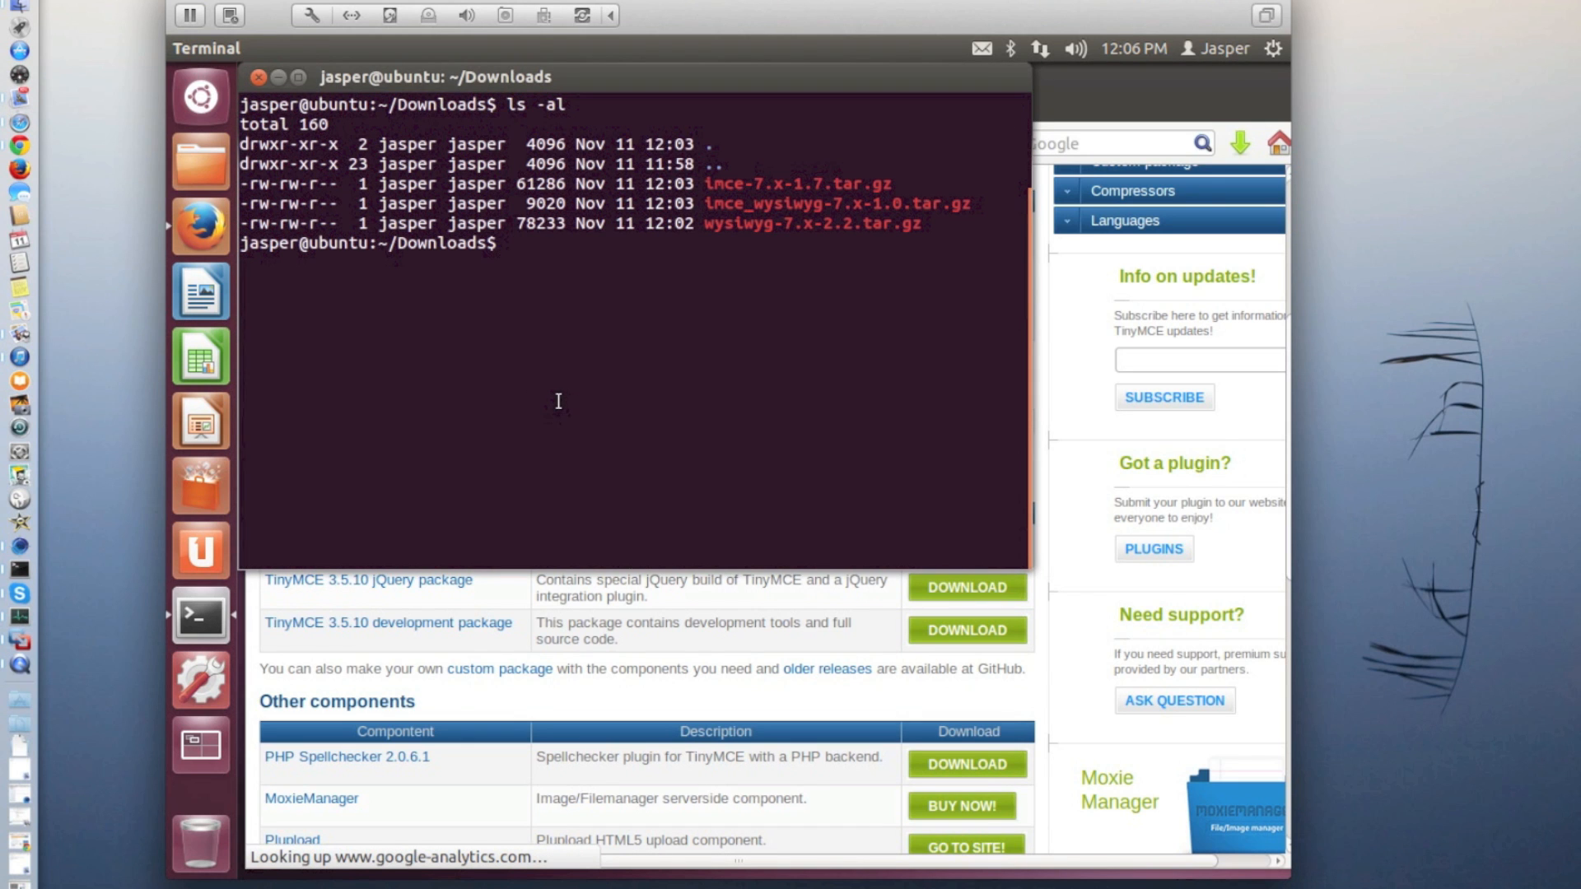
text(ls -al)
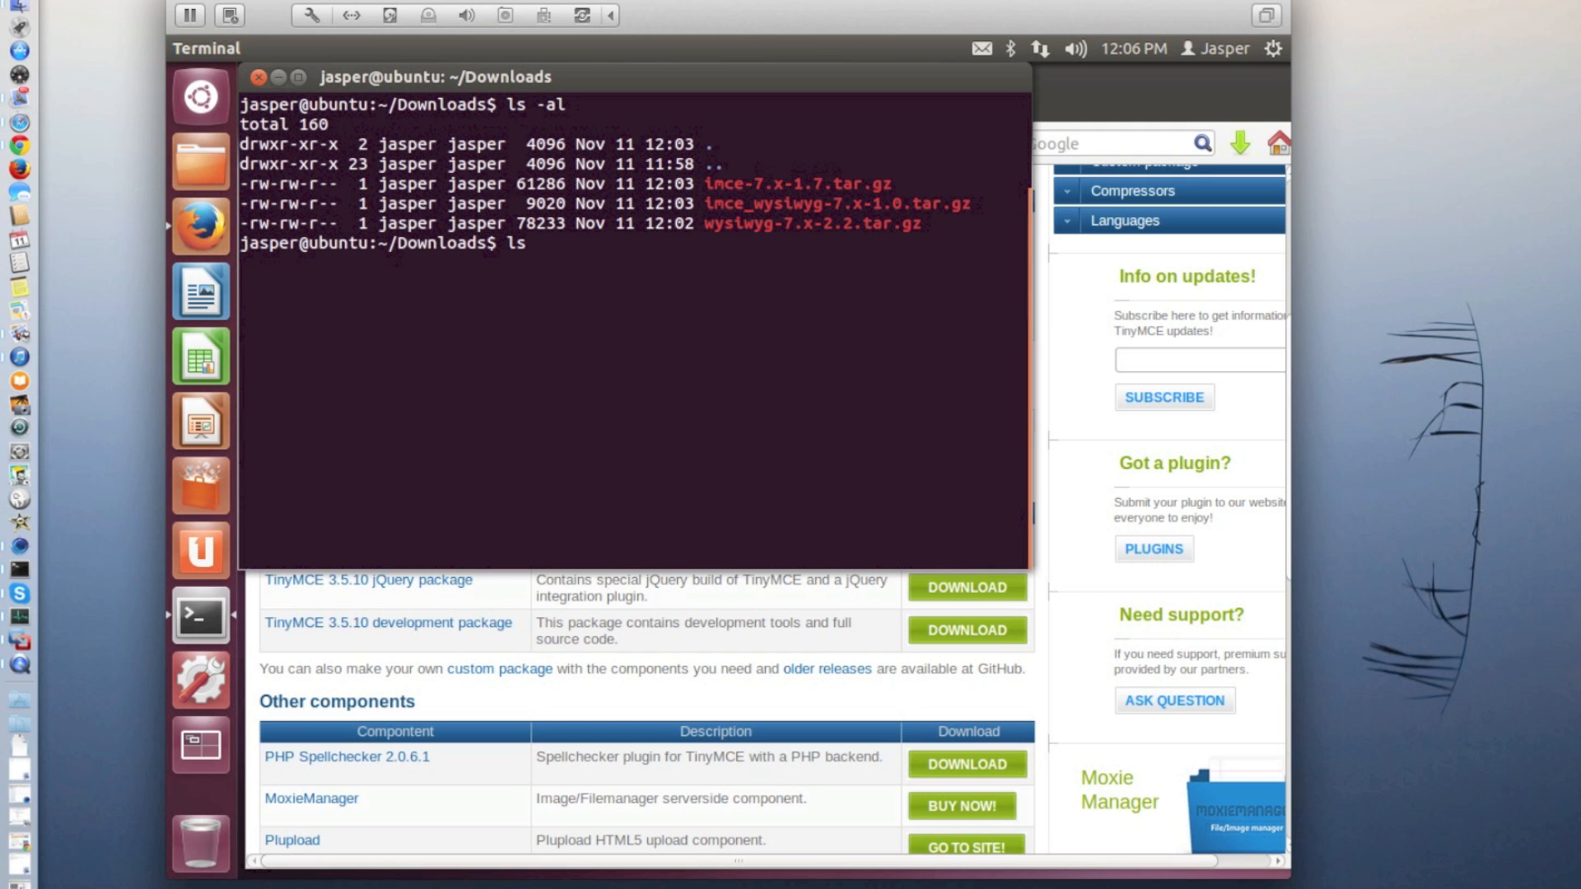
key(Return)
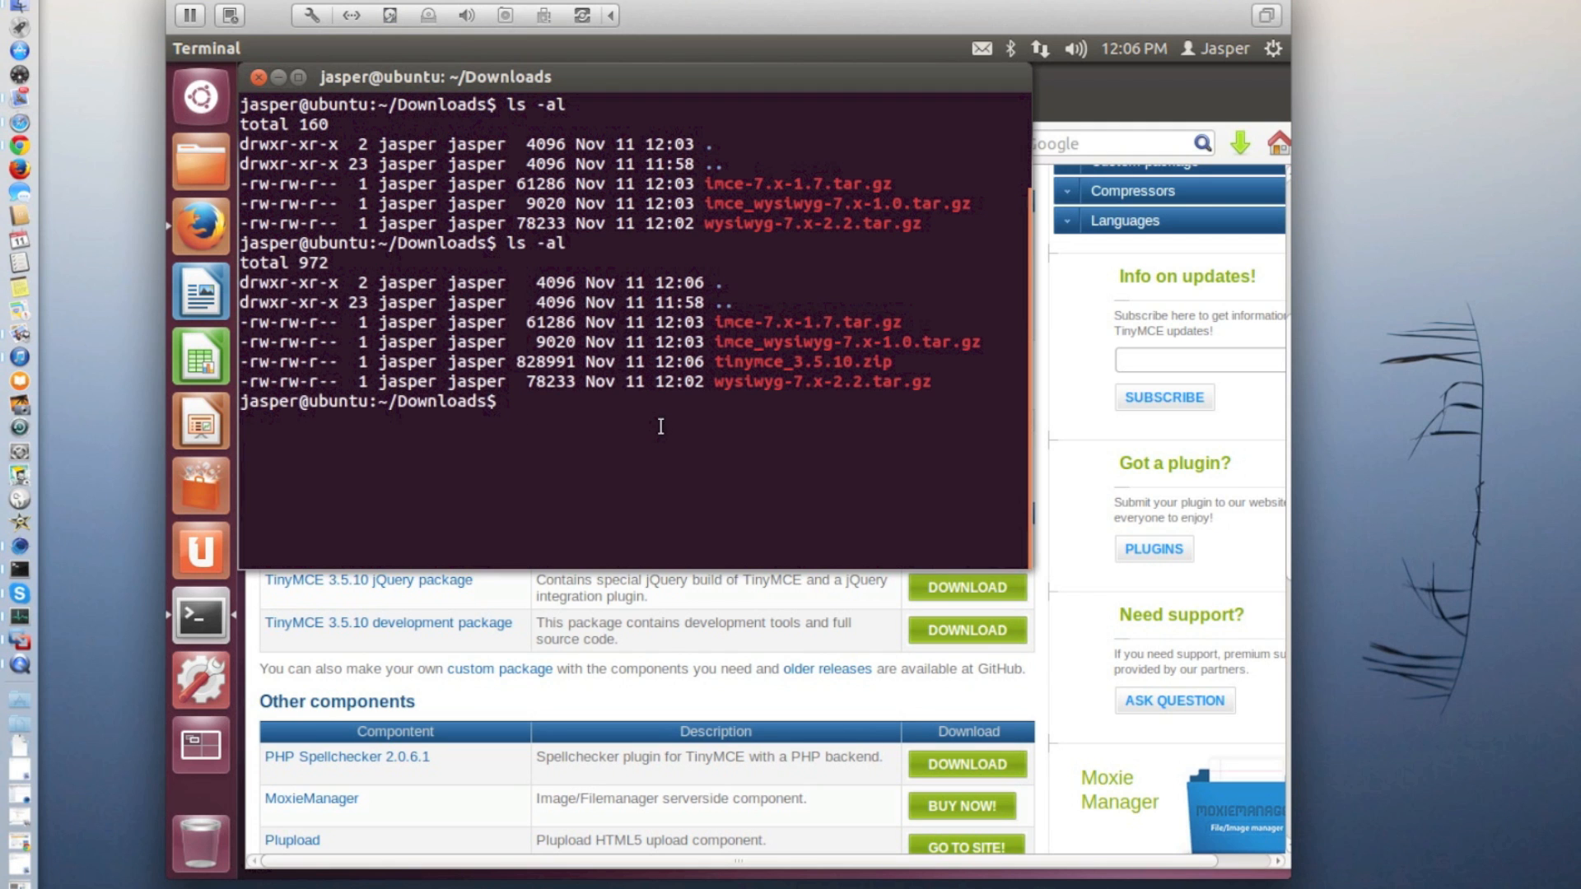
Change to the local Drupal site's sites/all directory under /var/www and list its contents with ls -al
text(cd /var/www/jasper/)
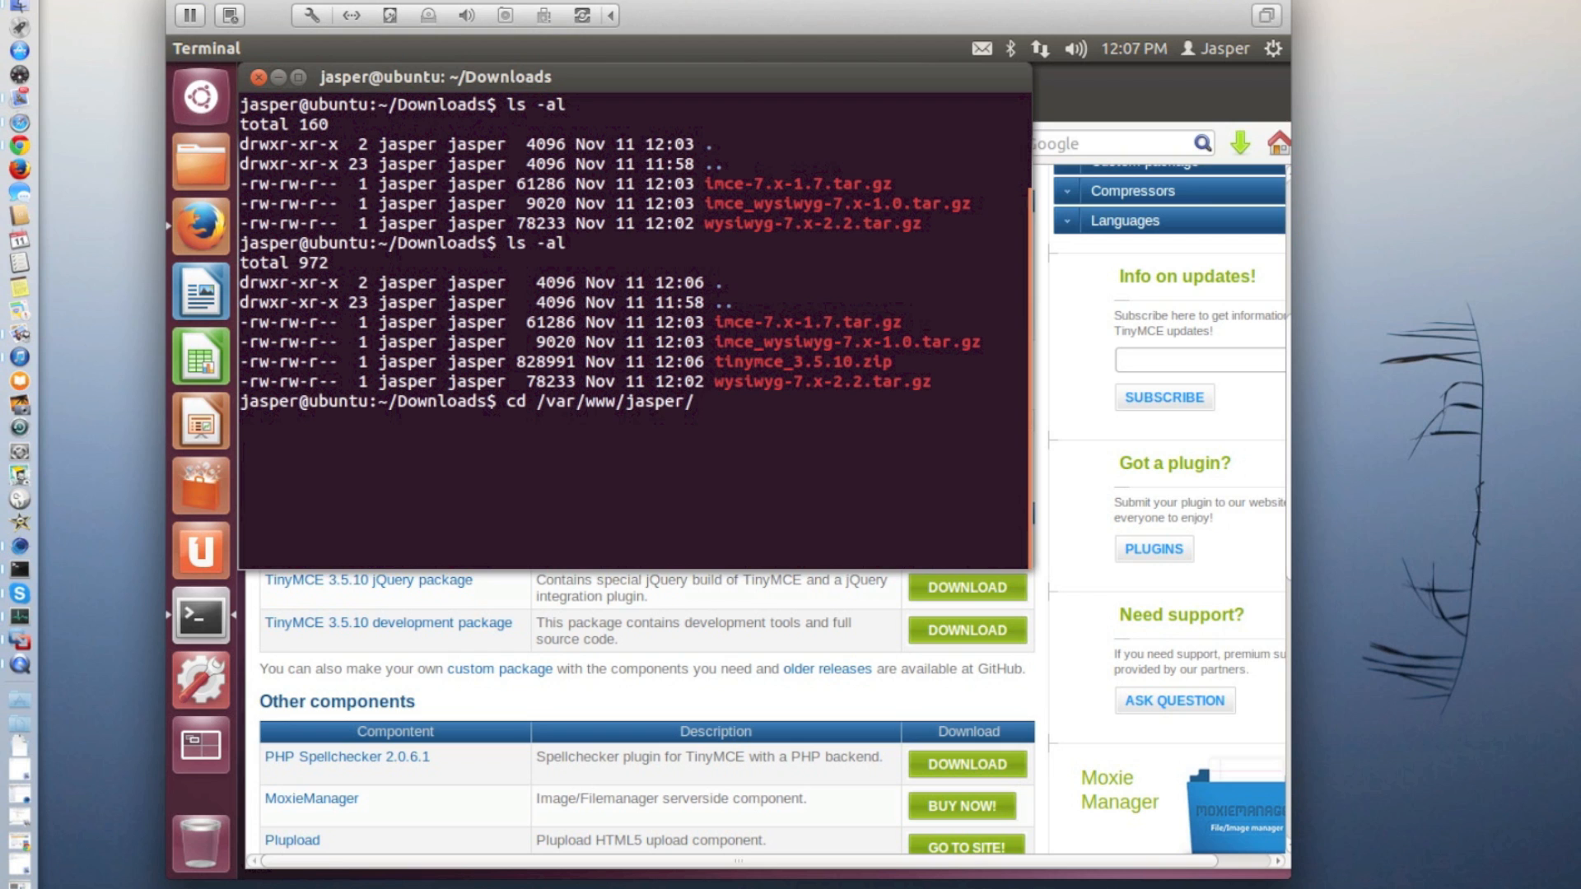
text(si)
key(Tab)
text(all/)
key(Return)
text(ls -al)
key(Return)
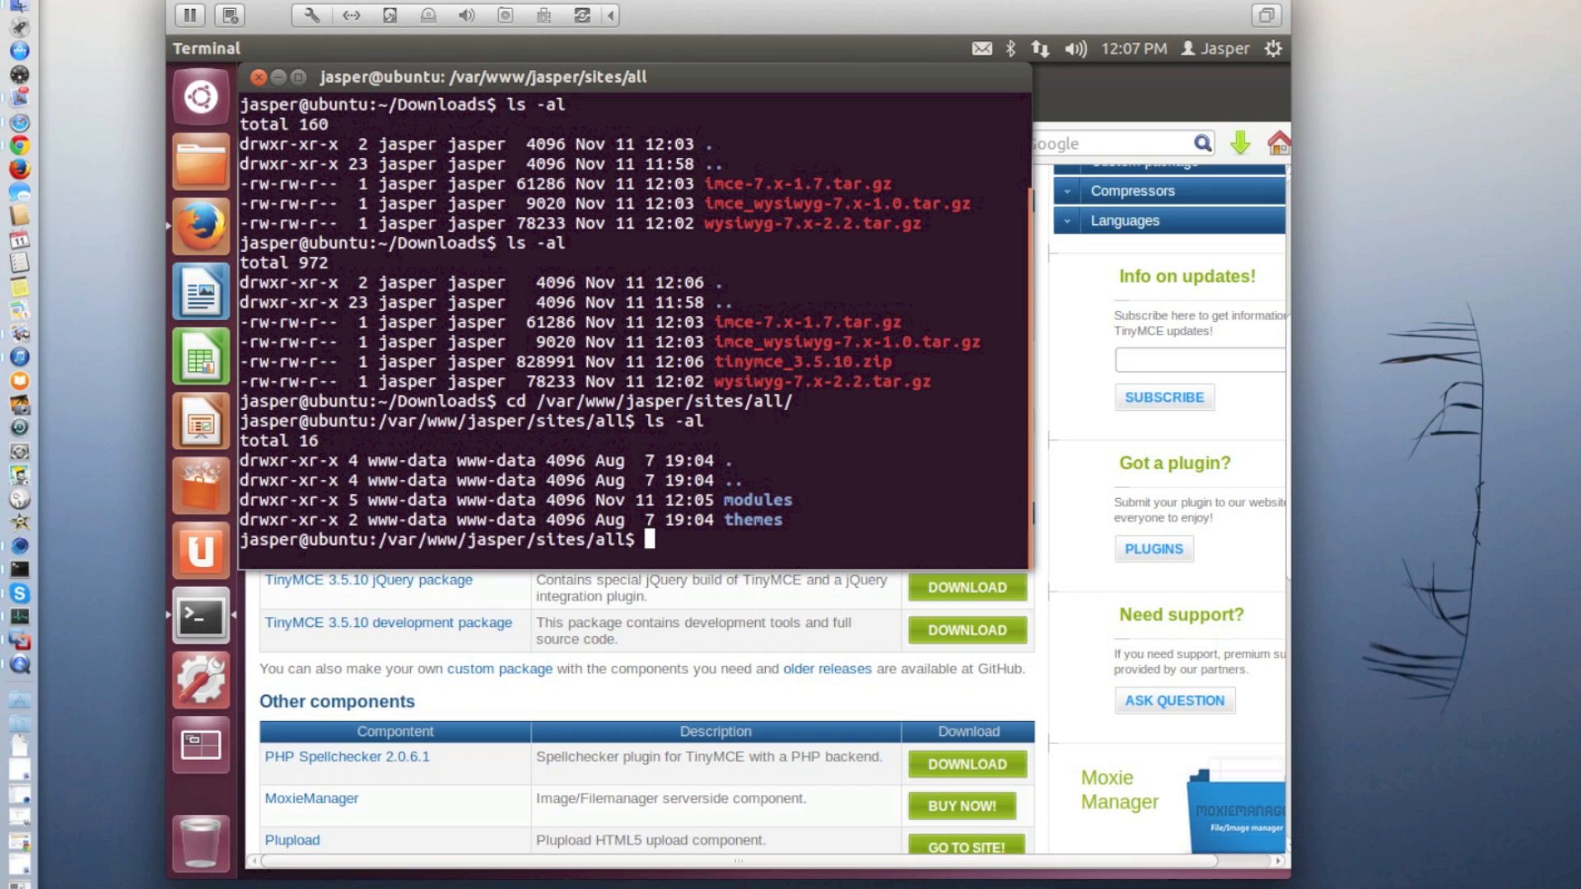
Try to create a libraries directory in sites/all with mkdir as the regular user
text(mkdir libr)
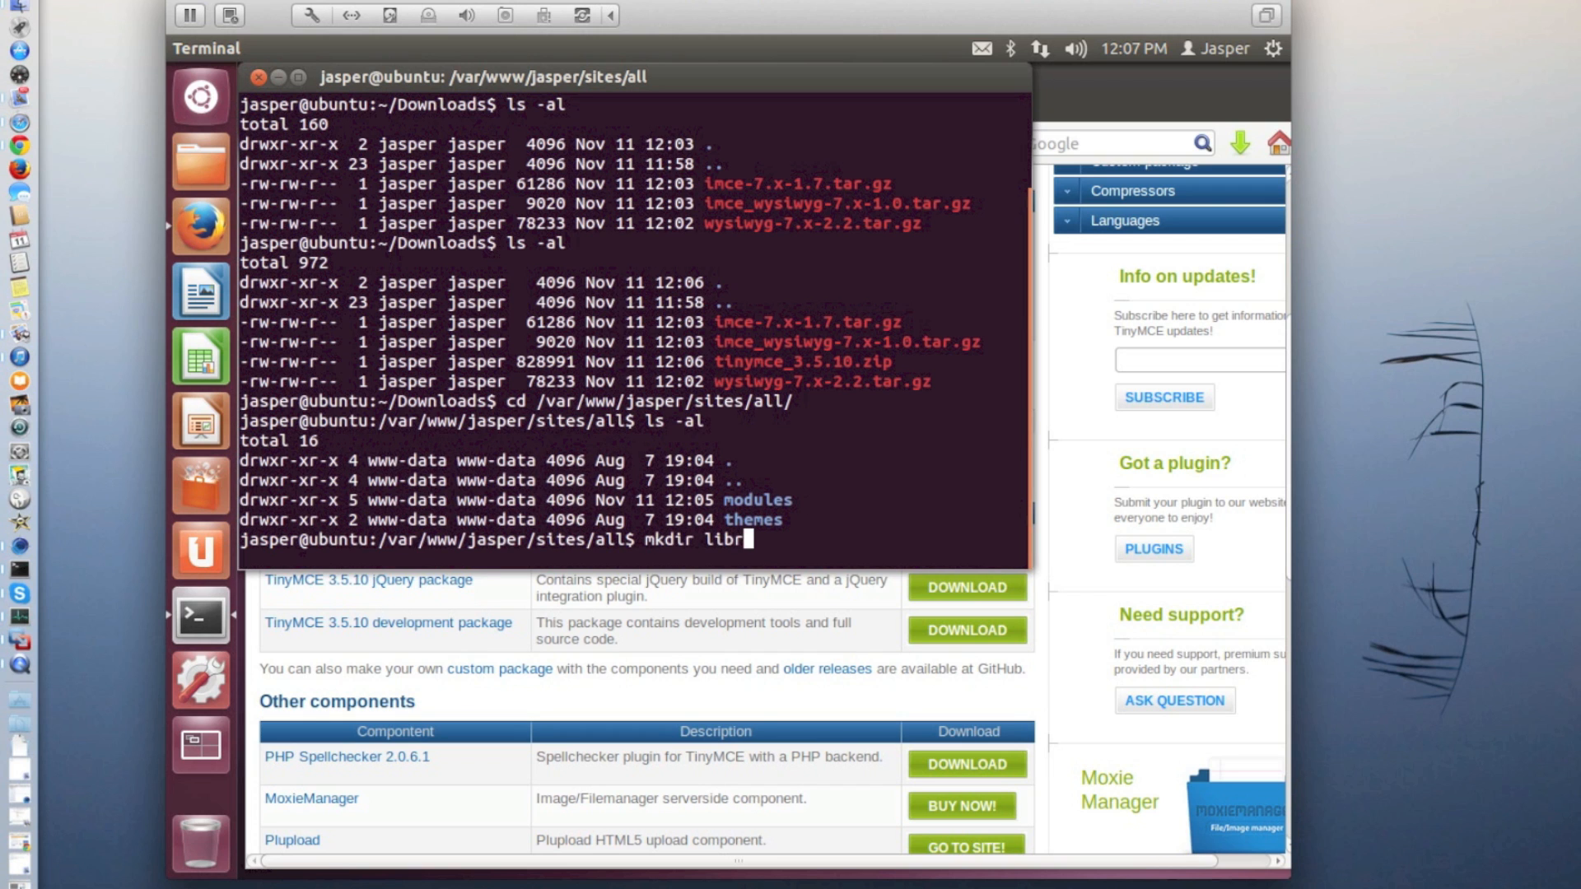
text(aries)
key(Return)
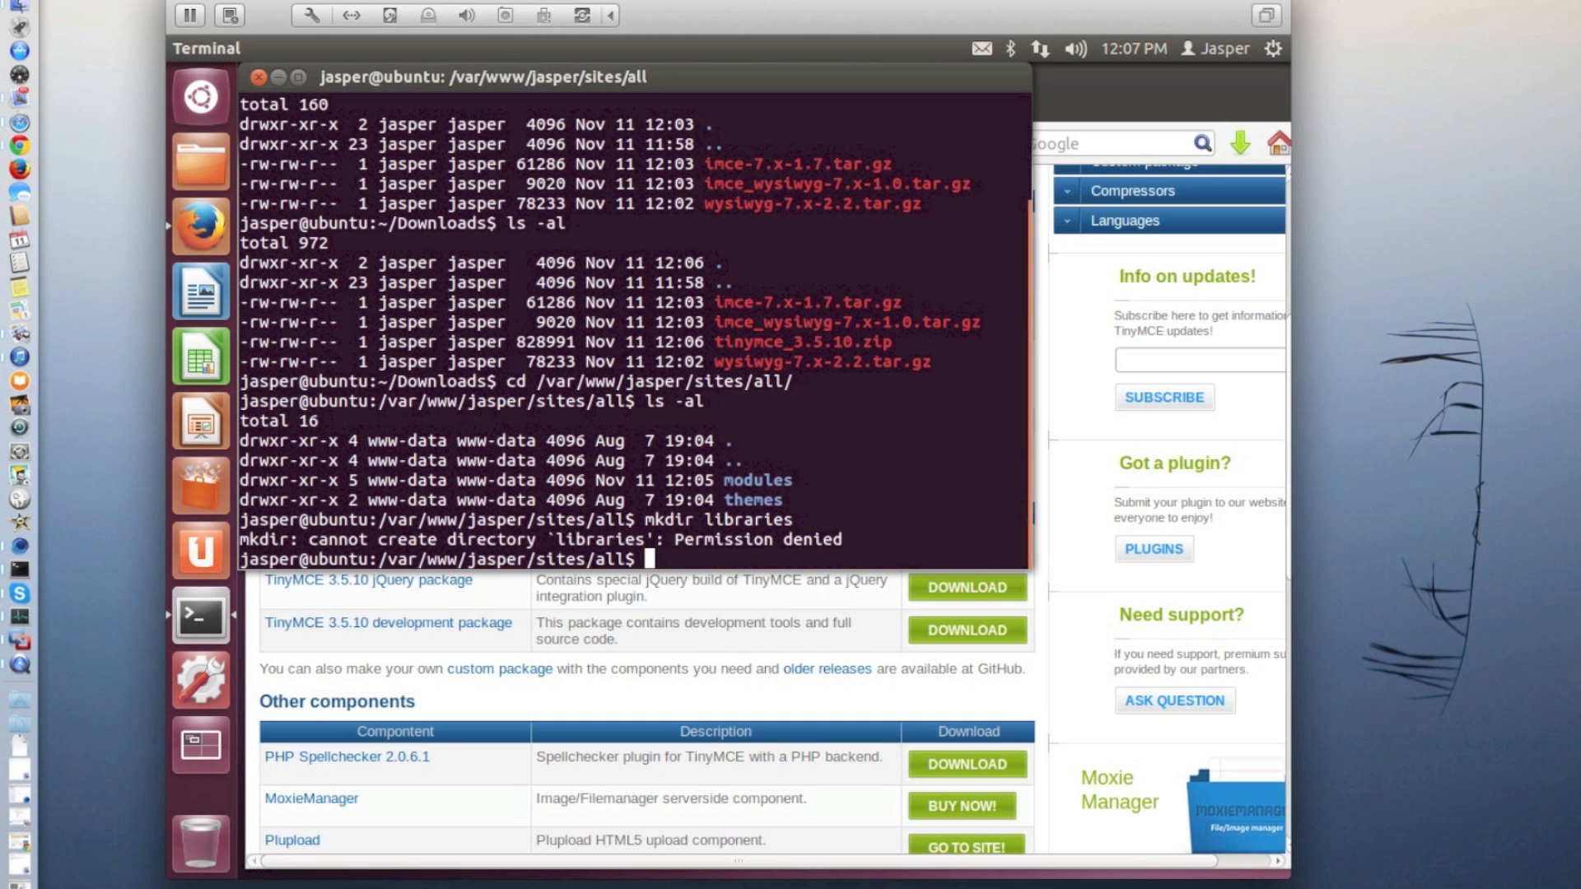
Create the libraries directory with sudo mkdir, entering the account password, and list the contents of sites/all with ll
key(Up)
key(Left)
key(Left)
key(Left)
key(Left)
key(Left)
key(Left)
key(Left)
key(Left)
key(Left)
key(Left)
key(Left)
key(Left)
key(Left)
key(Left)
key(Left)
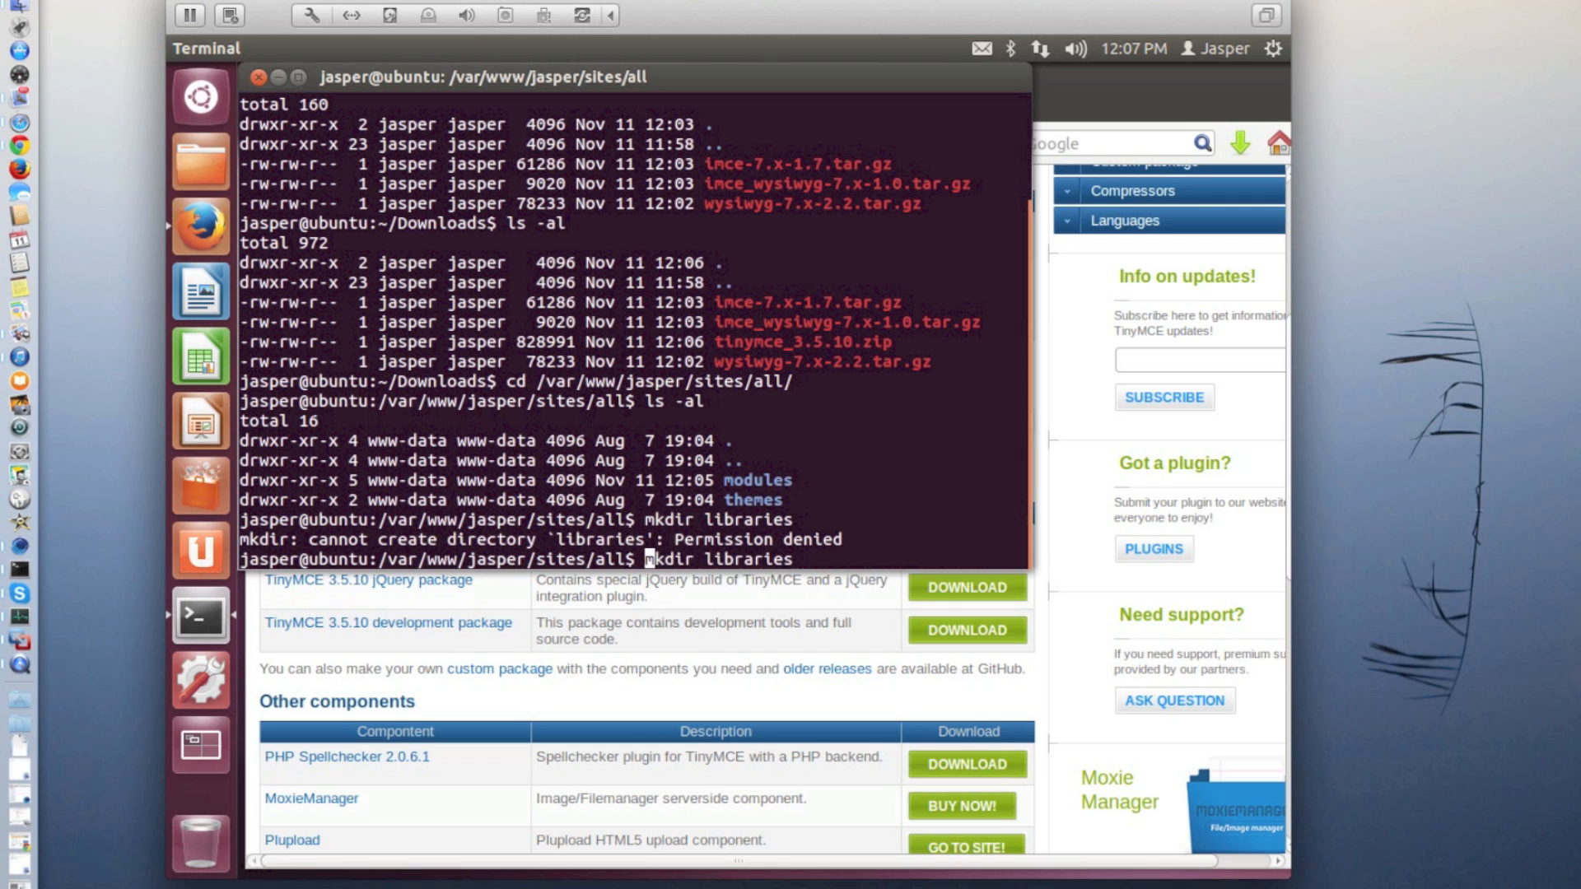
text(sudo)
key(Return)
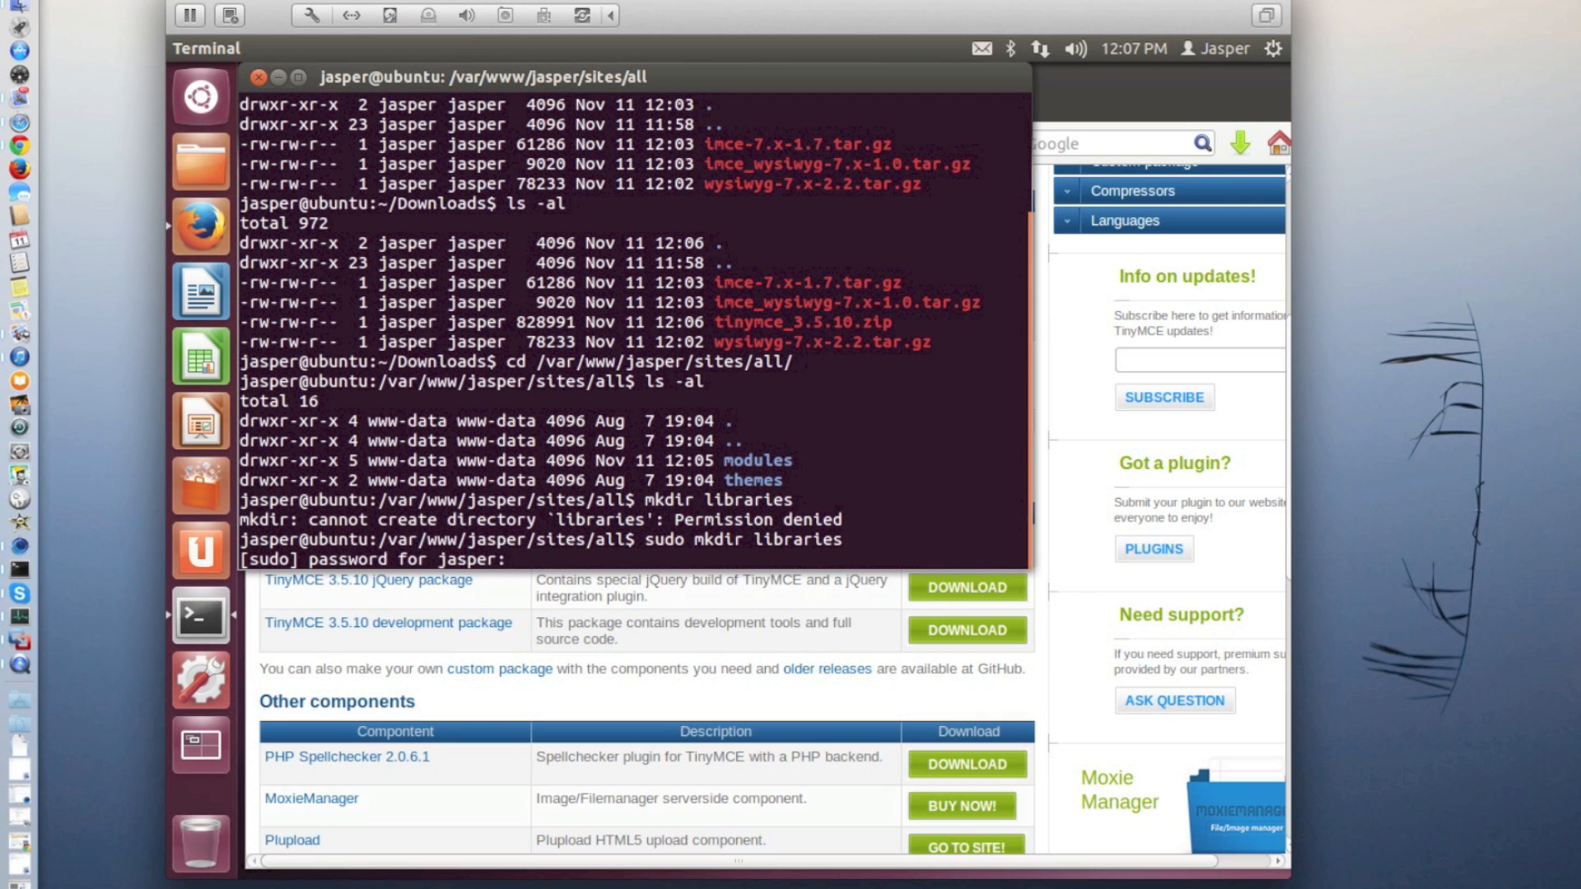
key(Return)
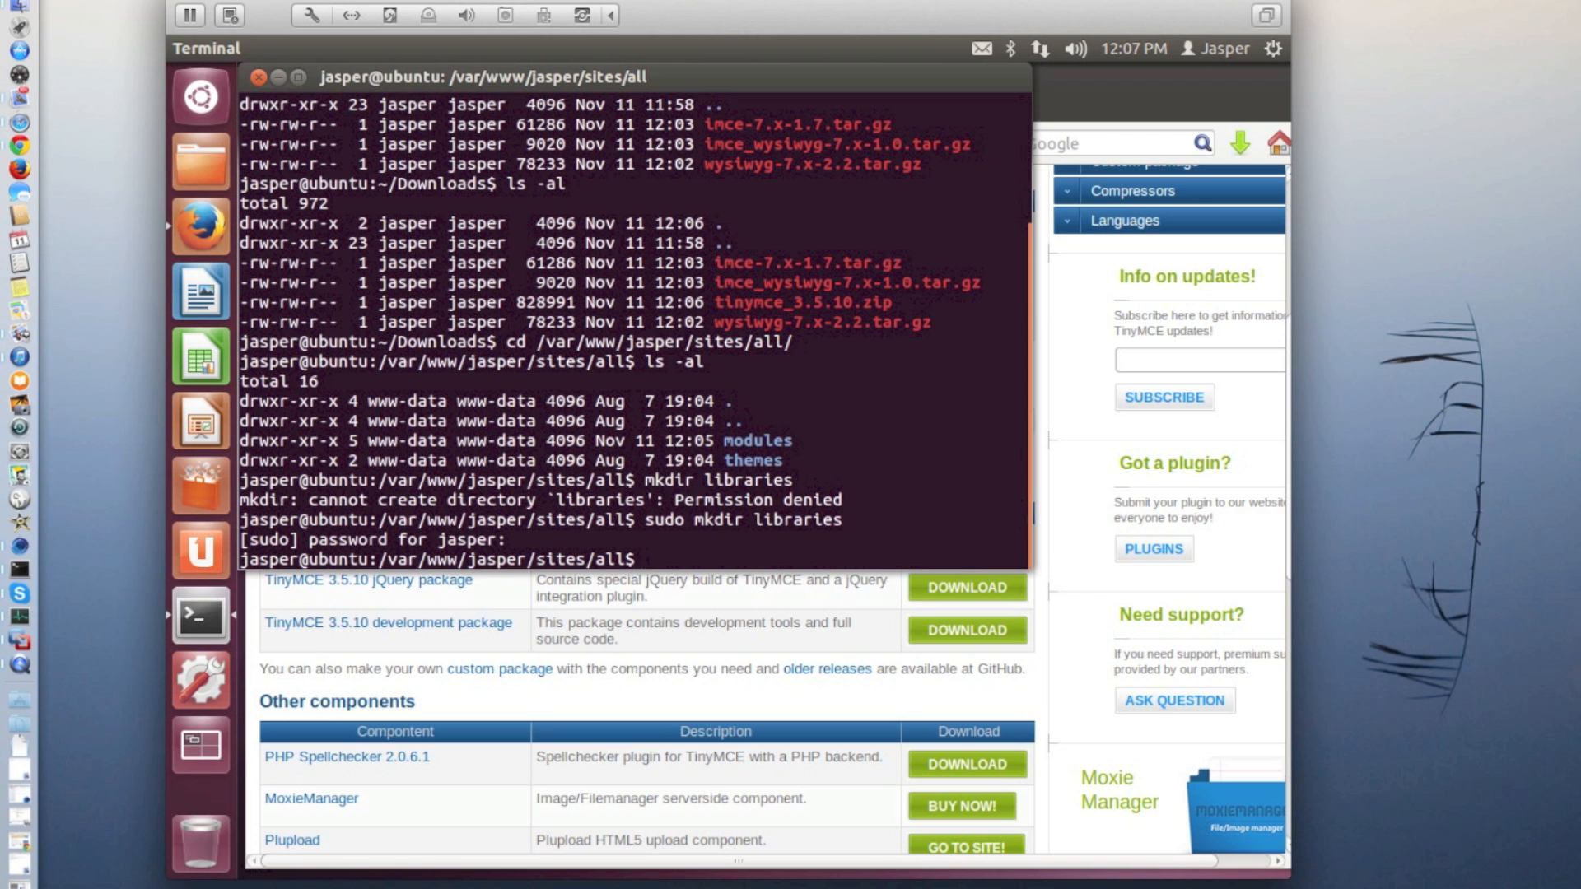
text(ll)
key(Return)
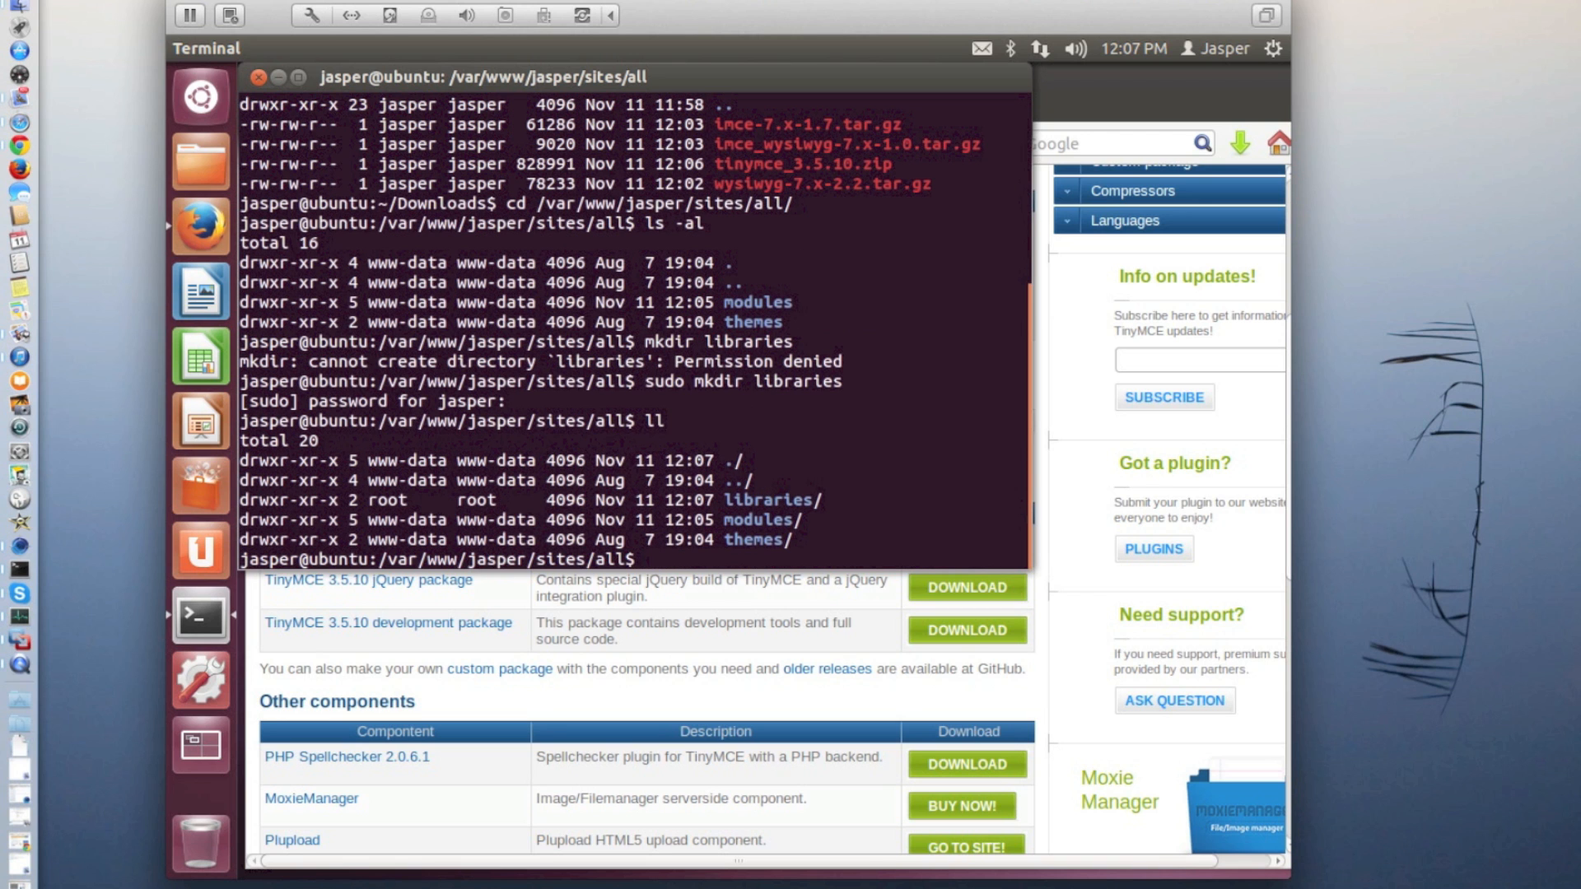
Try to change the owner and group of the libraries directory to www-data.www-data with chown as the regular user
text(chown)
text(www-data)
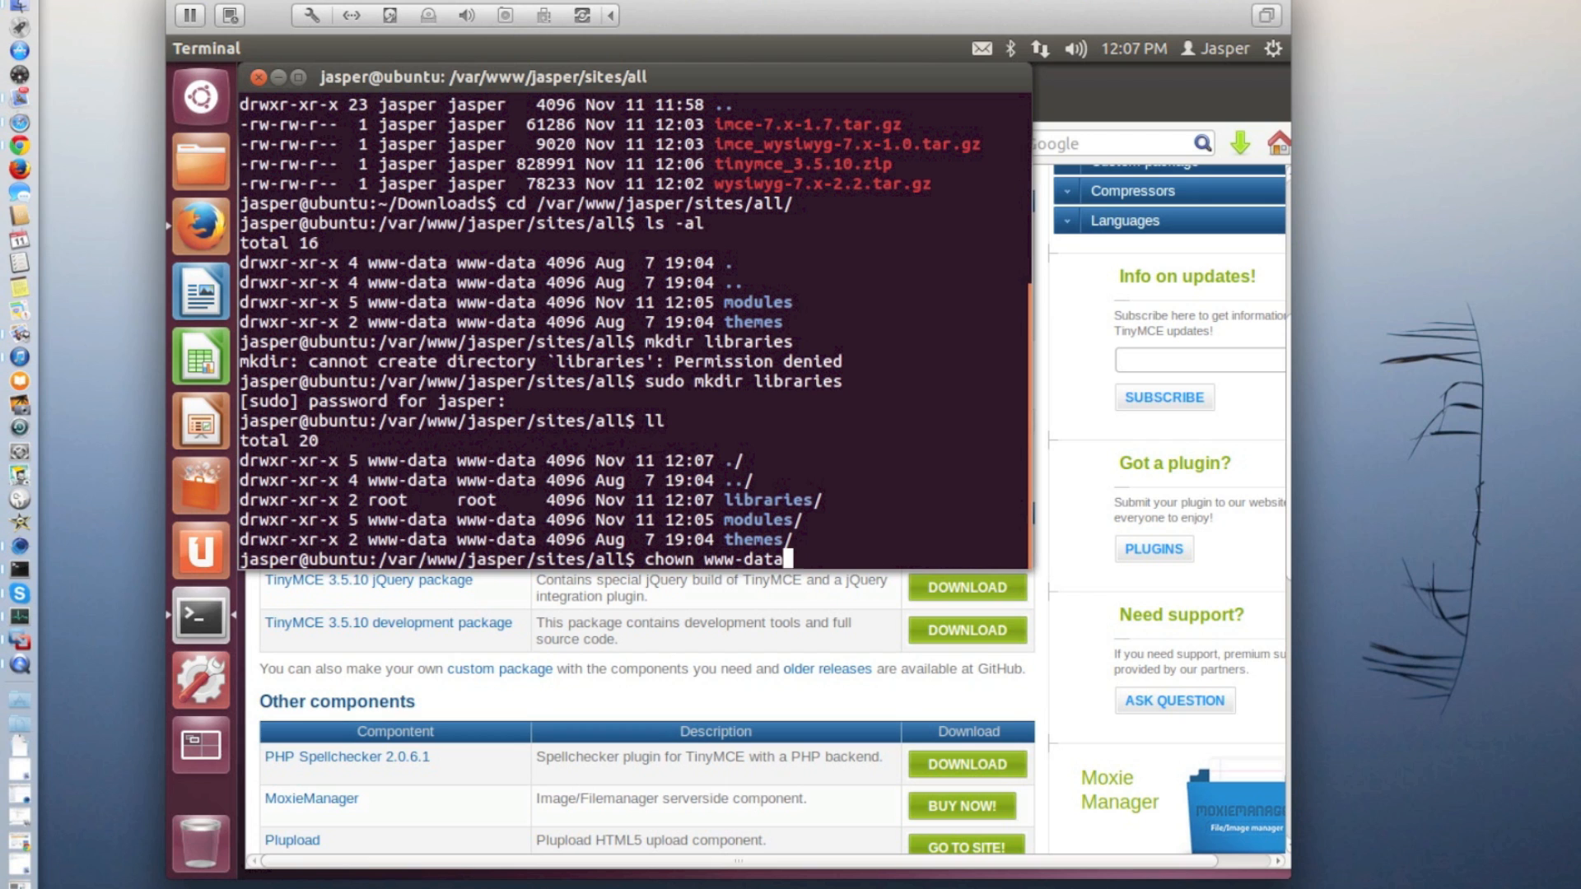
text(.www)
text(-data)
text( lib)
key(Tab)
key(Return)
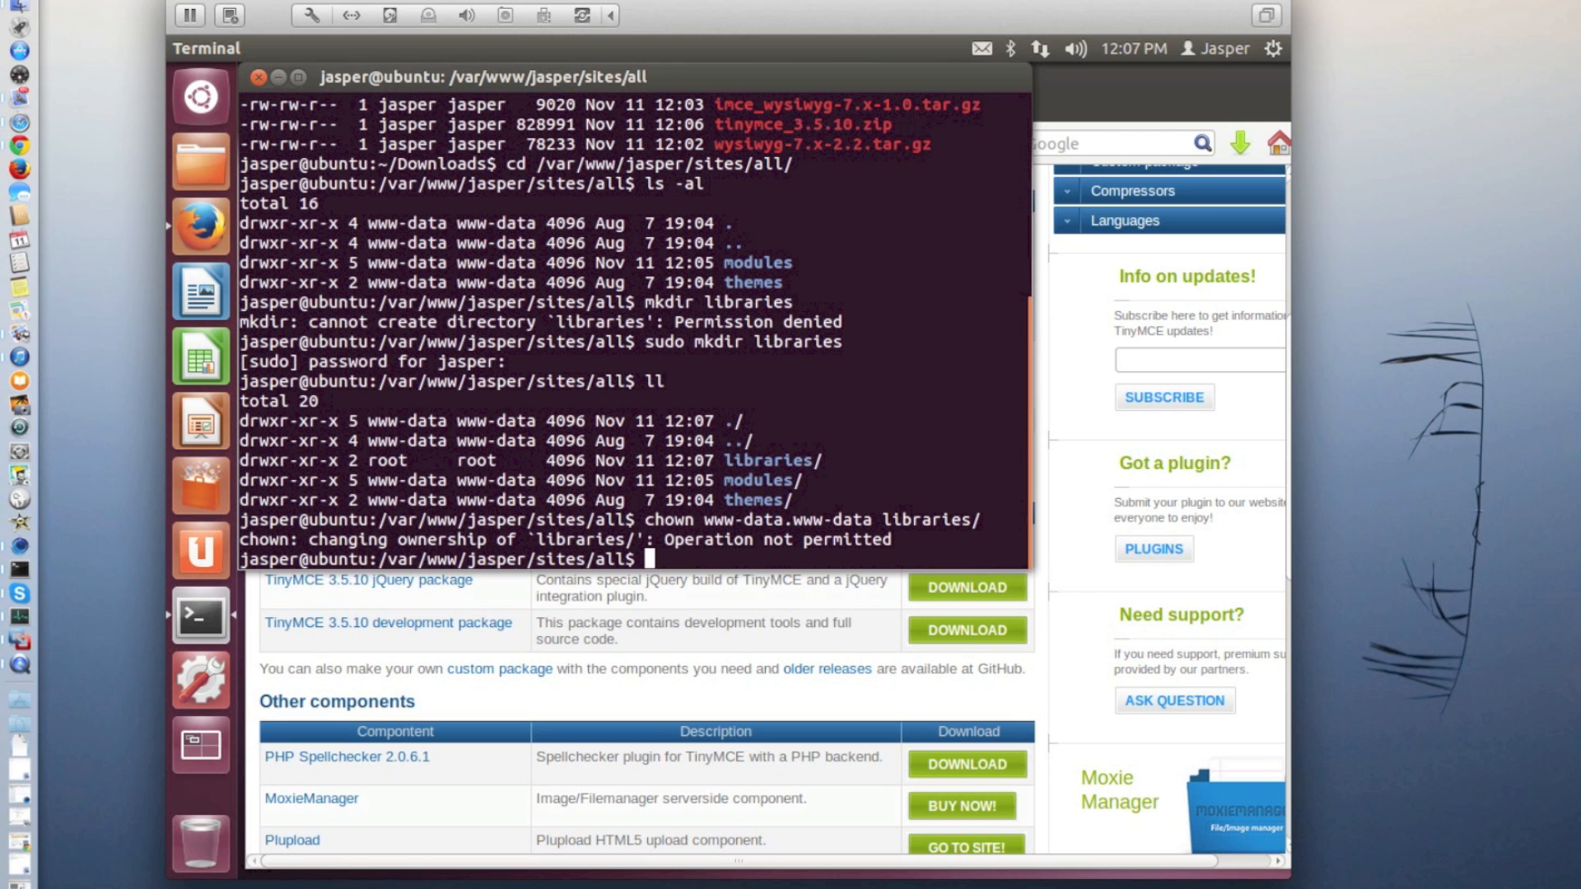
Change the owner and group of libraries/ to www-data.www-data with sudo chown, and list sites/all with ll
key(Up)
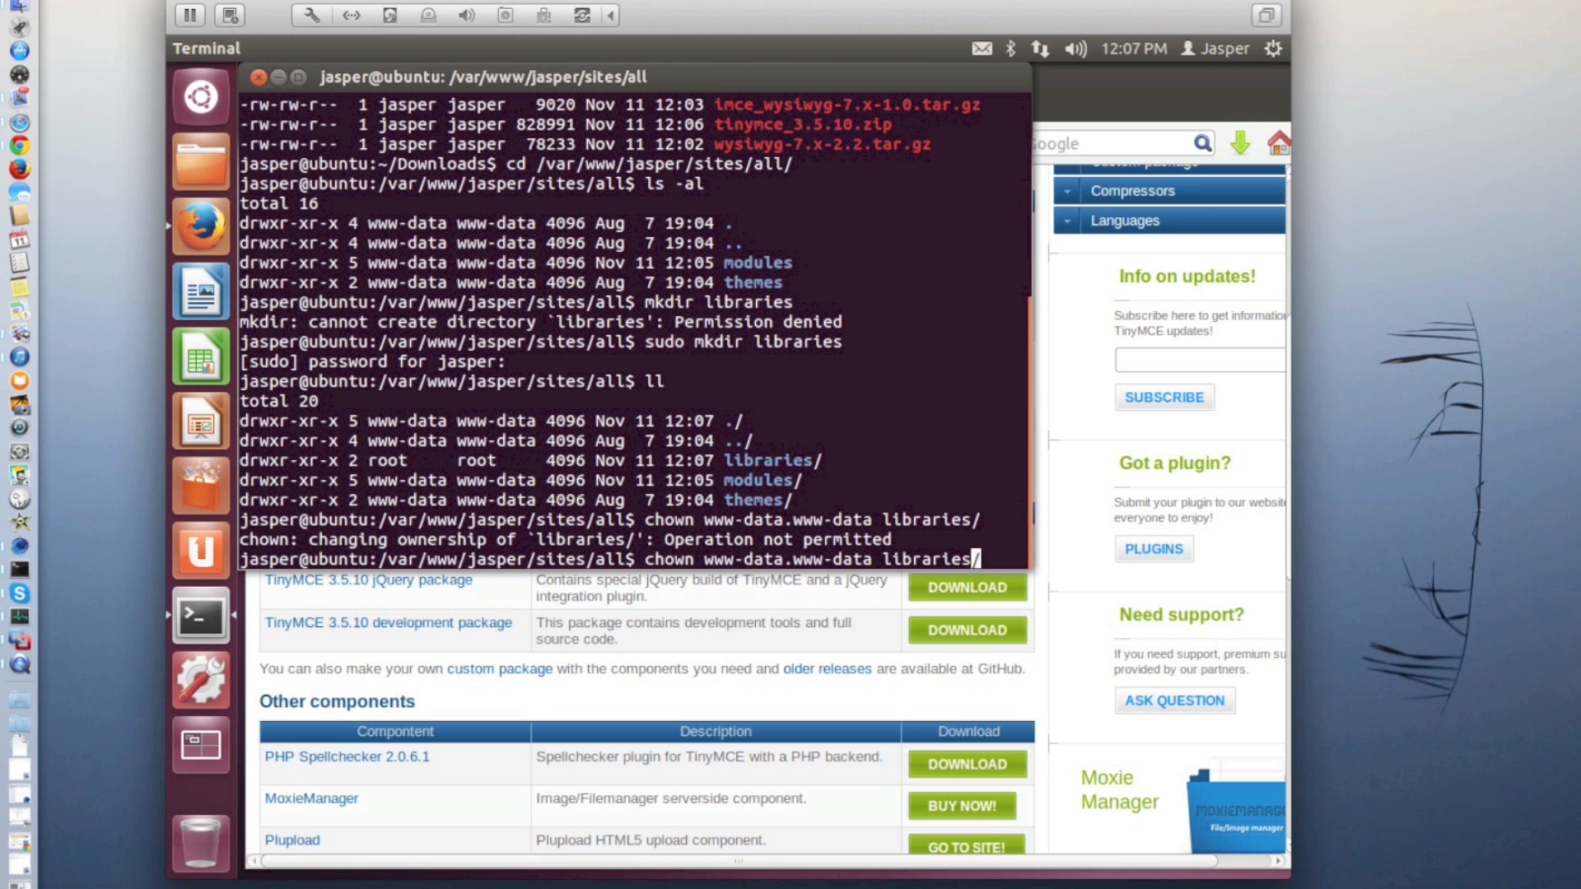
key(Left)
key(Left)
key(Left)
key(Left)
key(Left)
key(Left)
key(Left)
key(Left)
key(Left)
key(Left)
key(Left)
key(Left)
key(Left)
key(Left)
key(Left)
key(Left)
key(Left)
key(Left)
key(Left)
key(Left)
text(sudo)
key(Return)
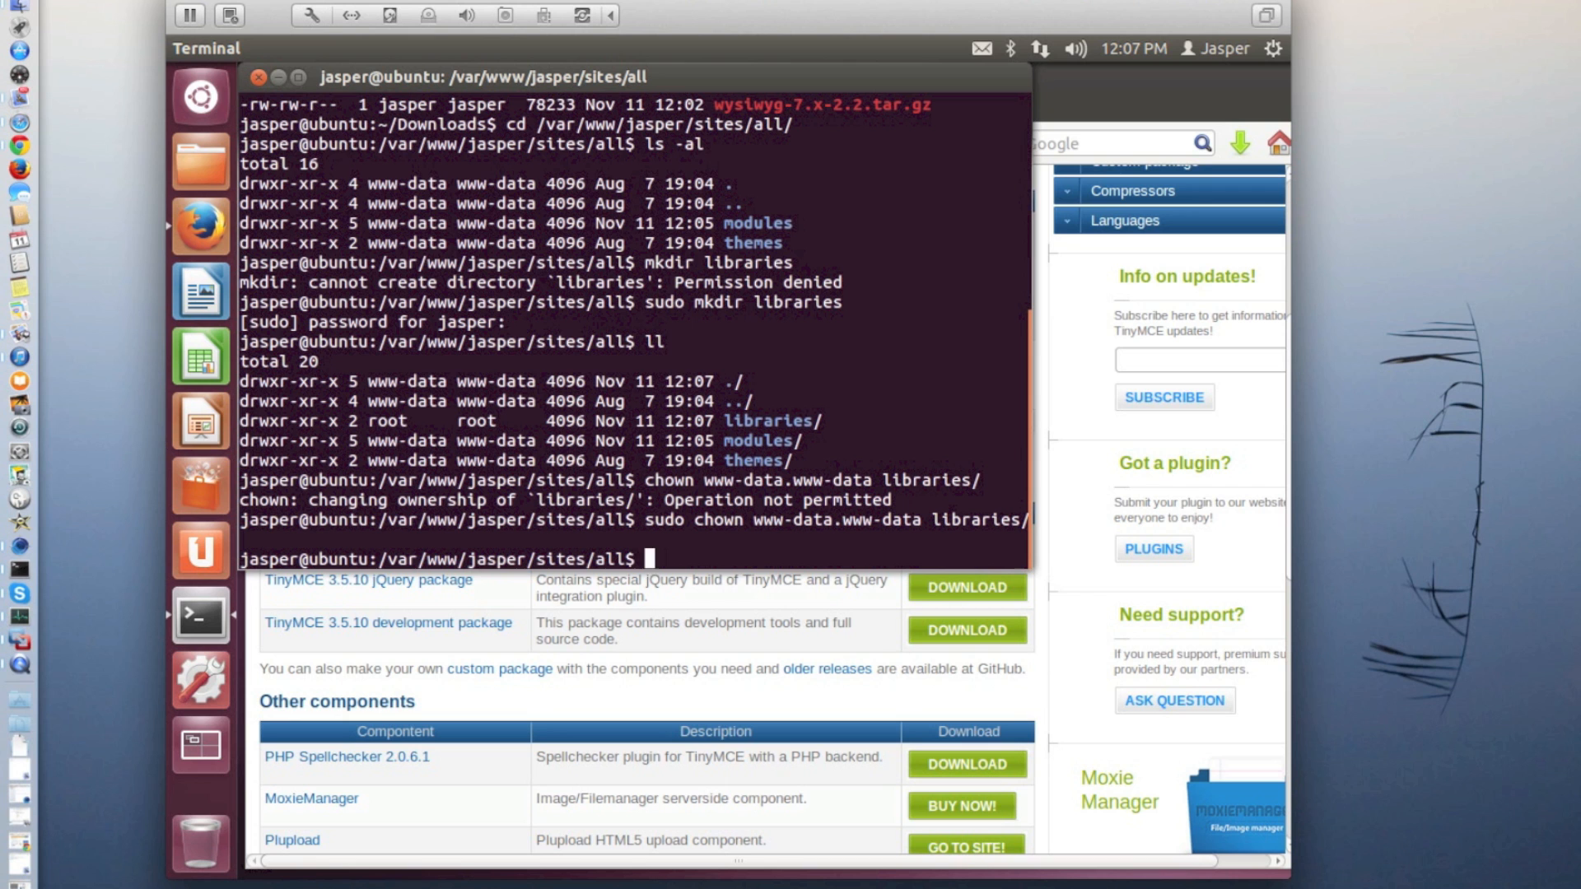
text(ll)
key(Return)
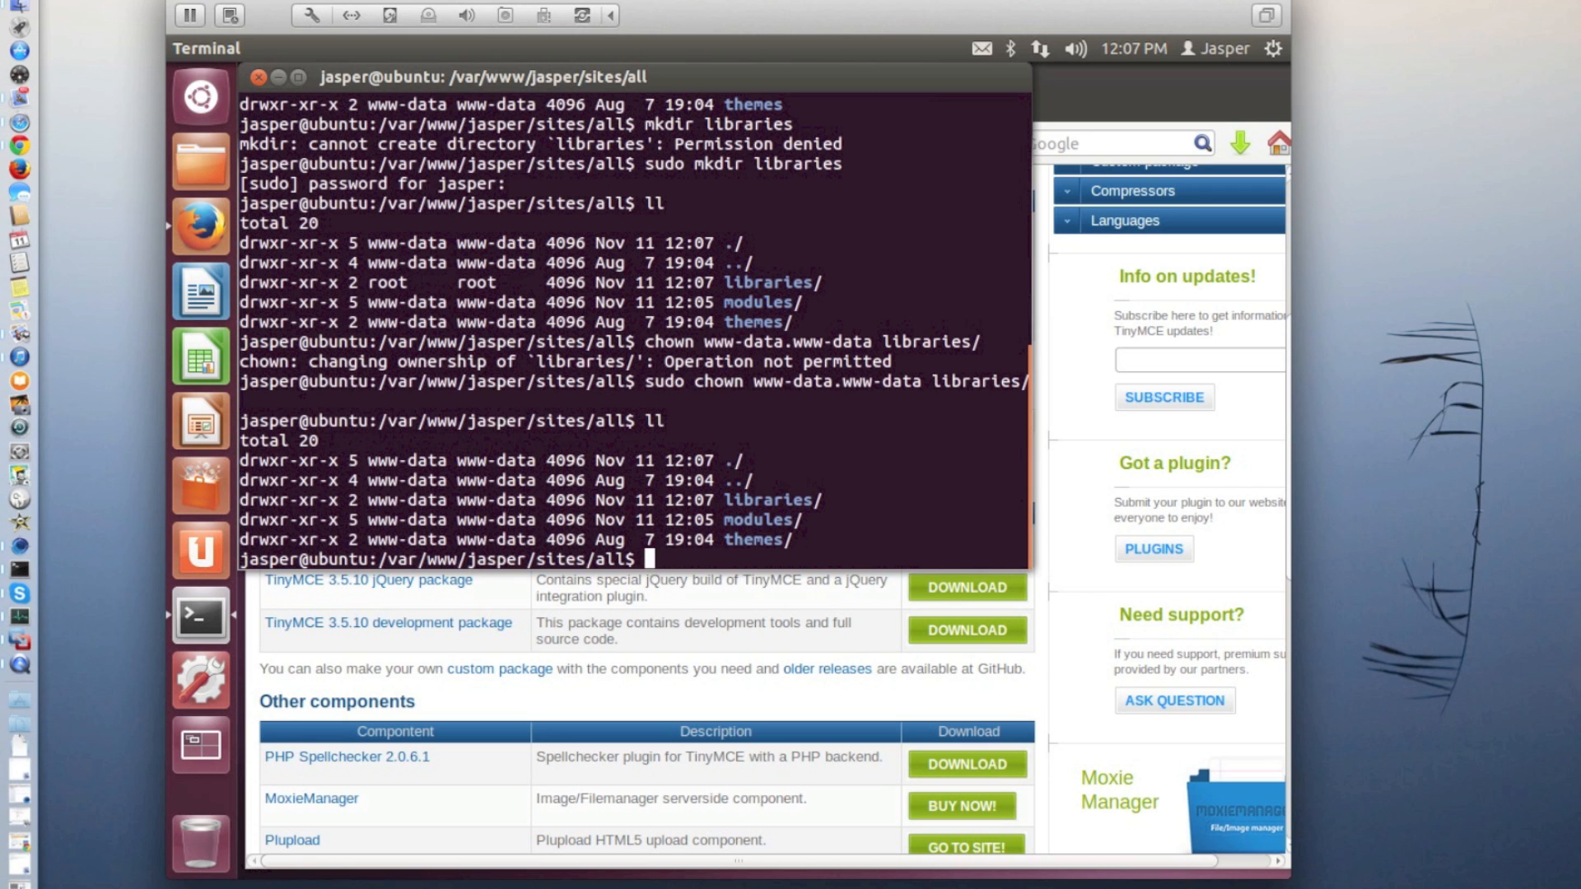
Open a root login shell with sudo su -
text(sudo su -)
key(Return)
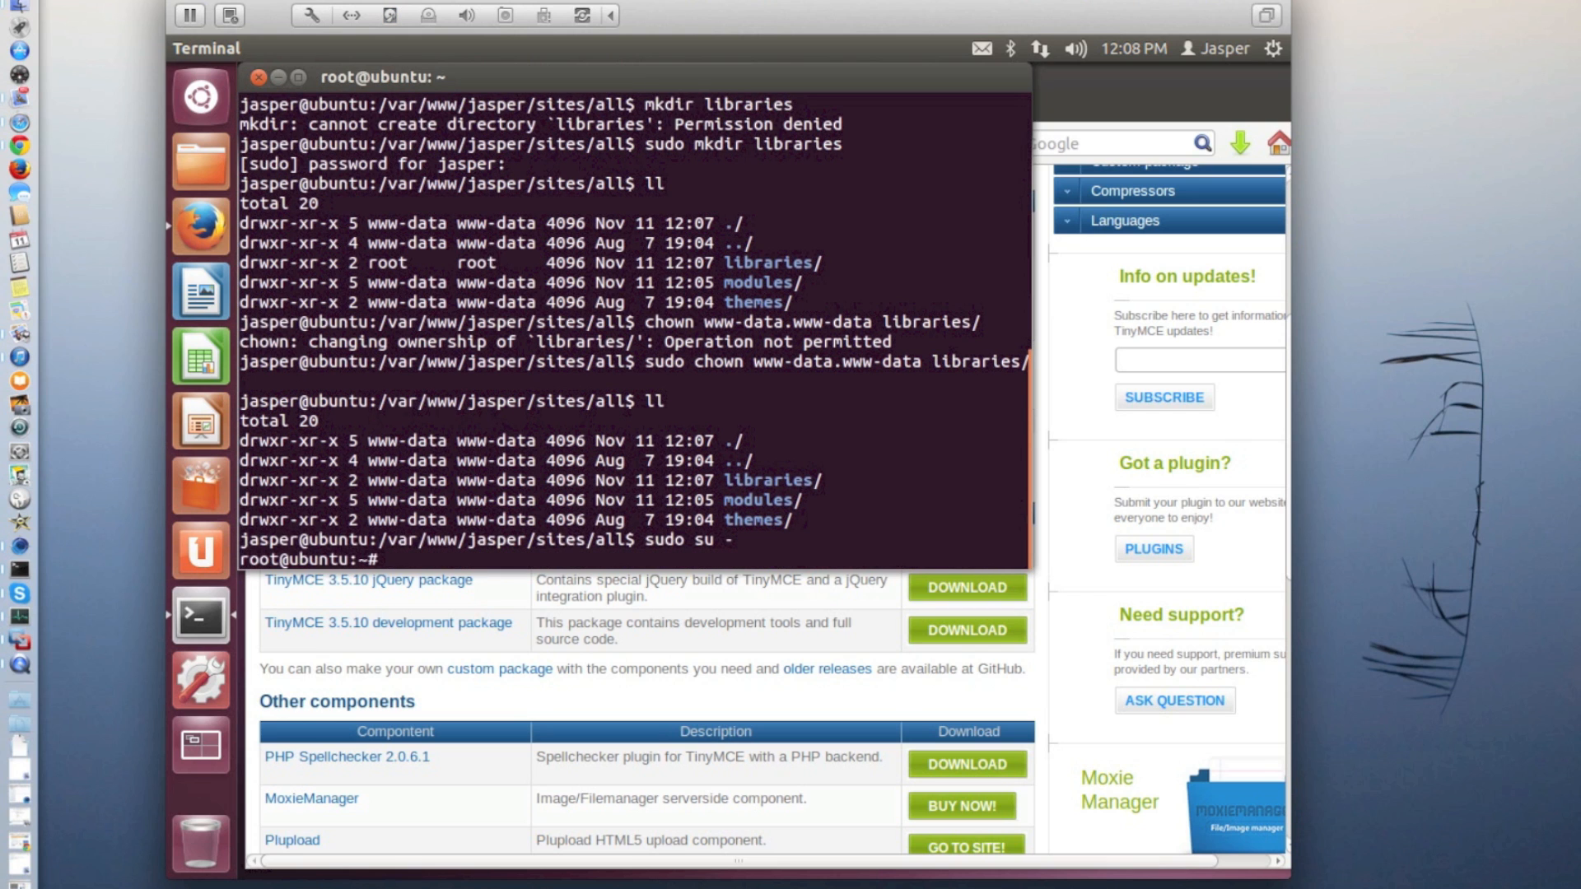
Change to the Drupal site's sites/all/libraries directory under /var/www as root
text(cd /var/www/jasper)
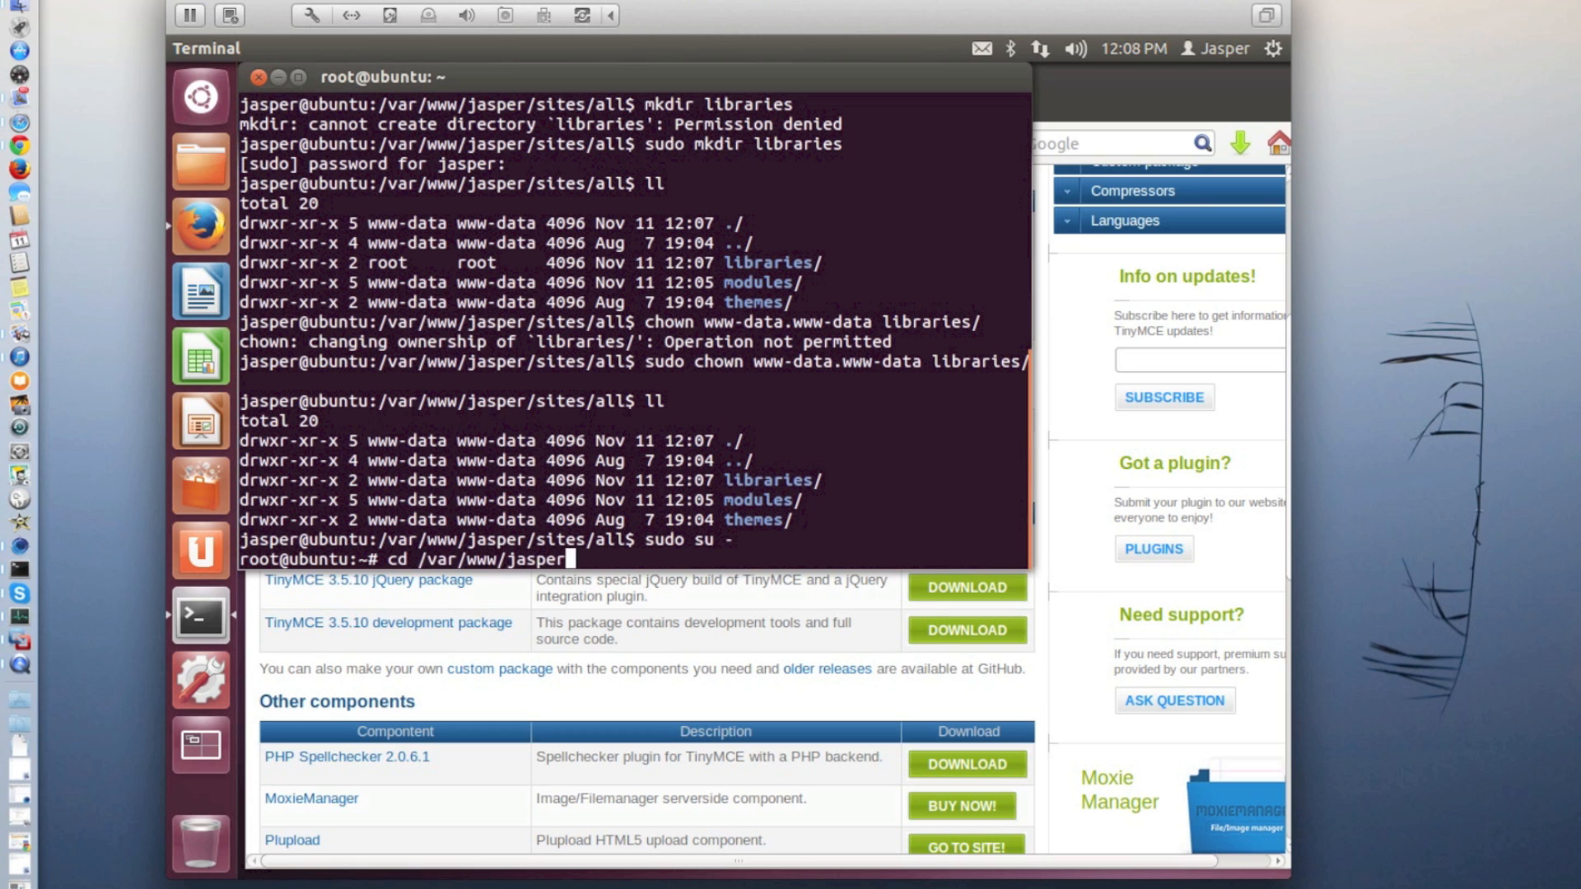
text(/sites/all/libraries/)
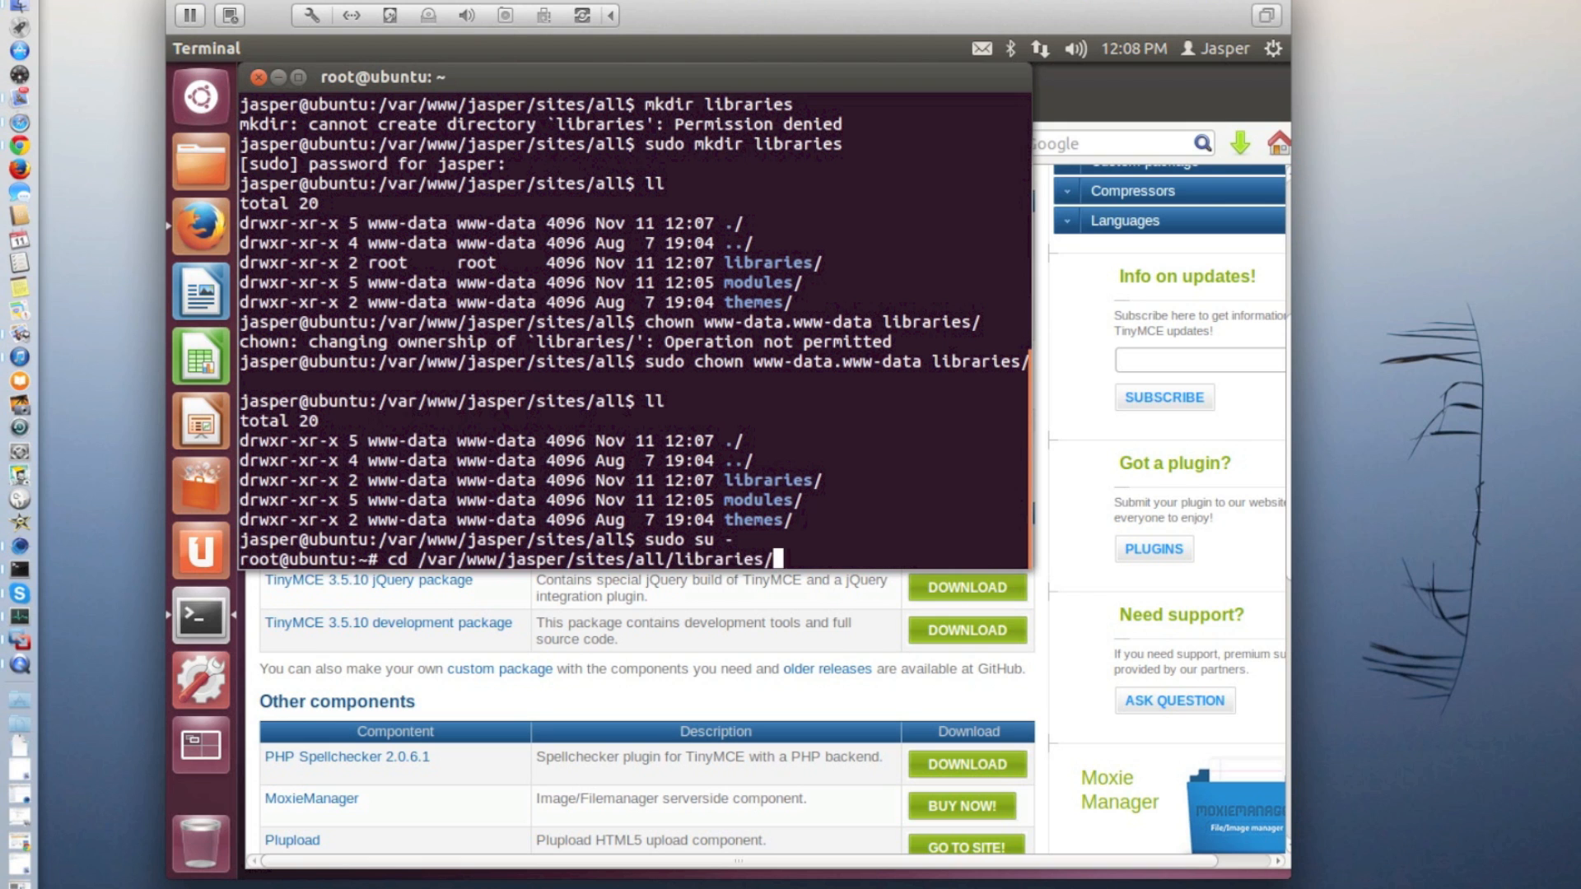
key(Return)
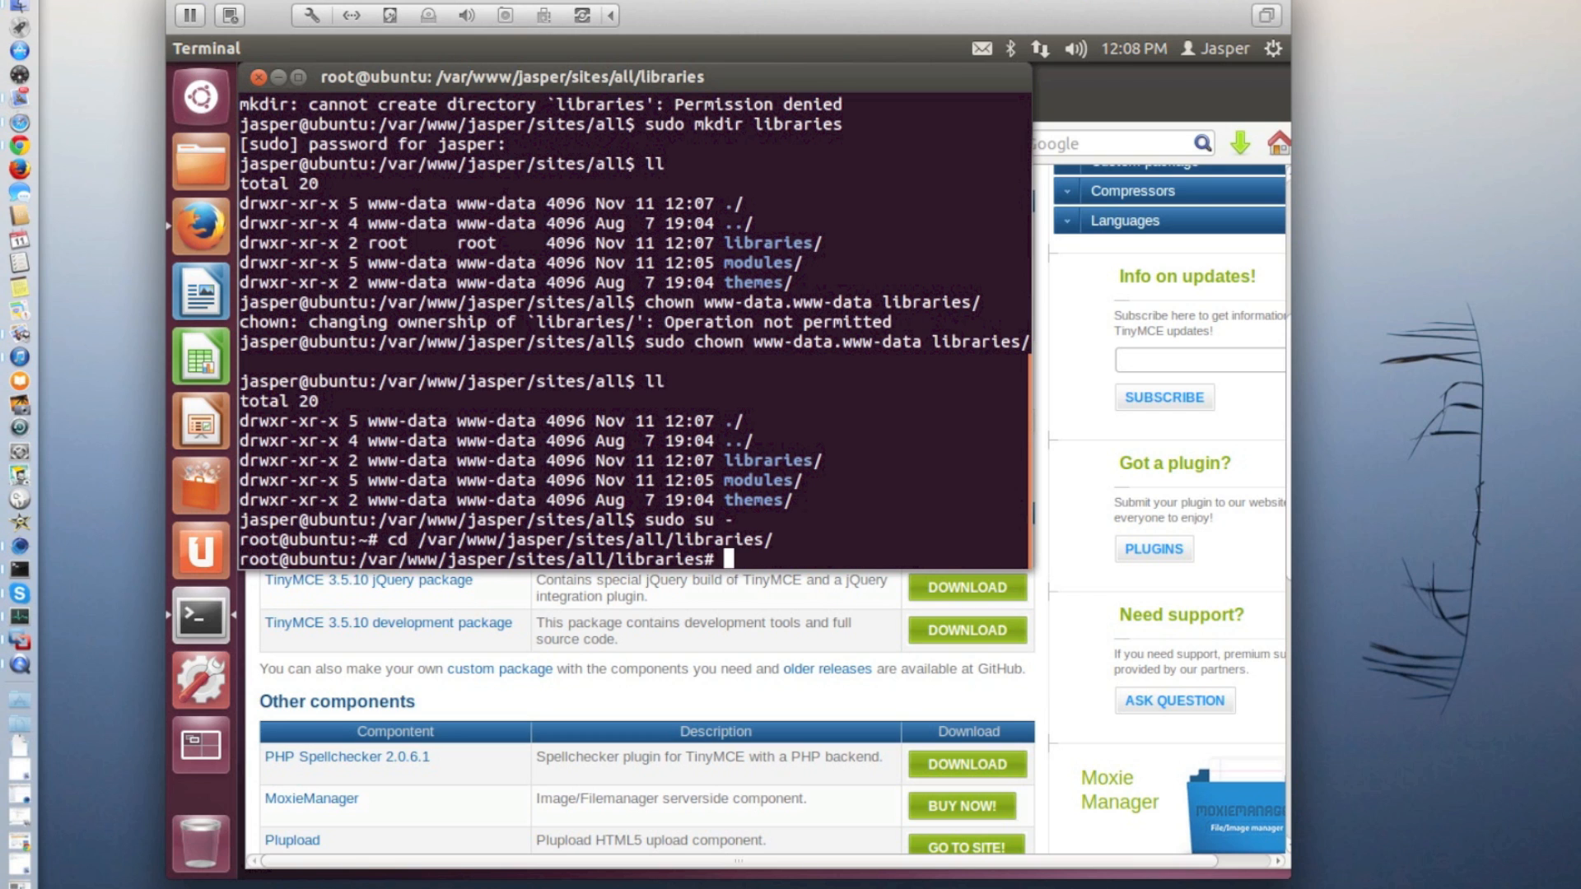
Copy tinymce_3.5.10.zip from the regular user's Downloads folder into the current libraries directory with cp
text(cp /home/jasper/)
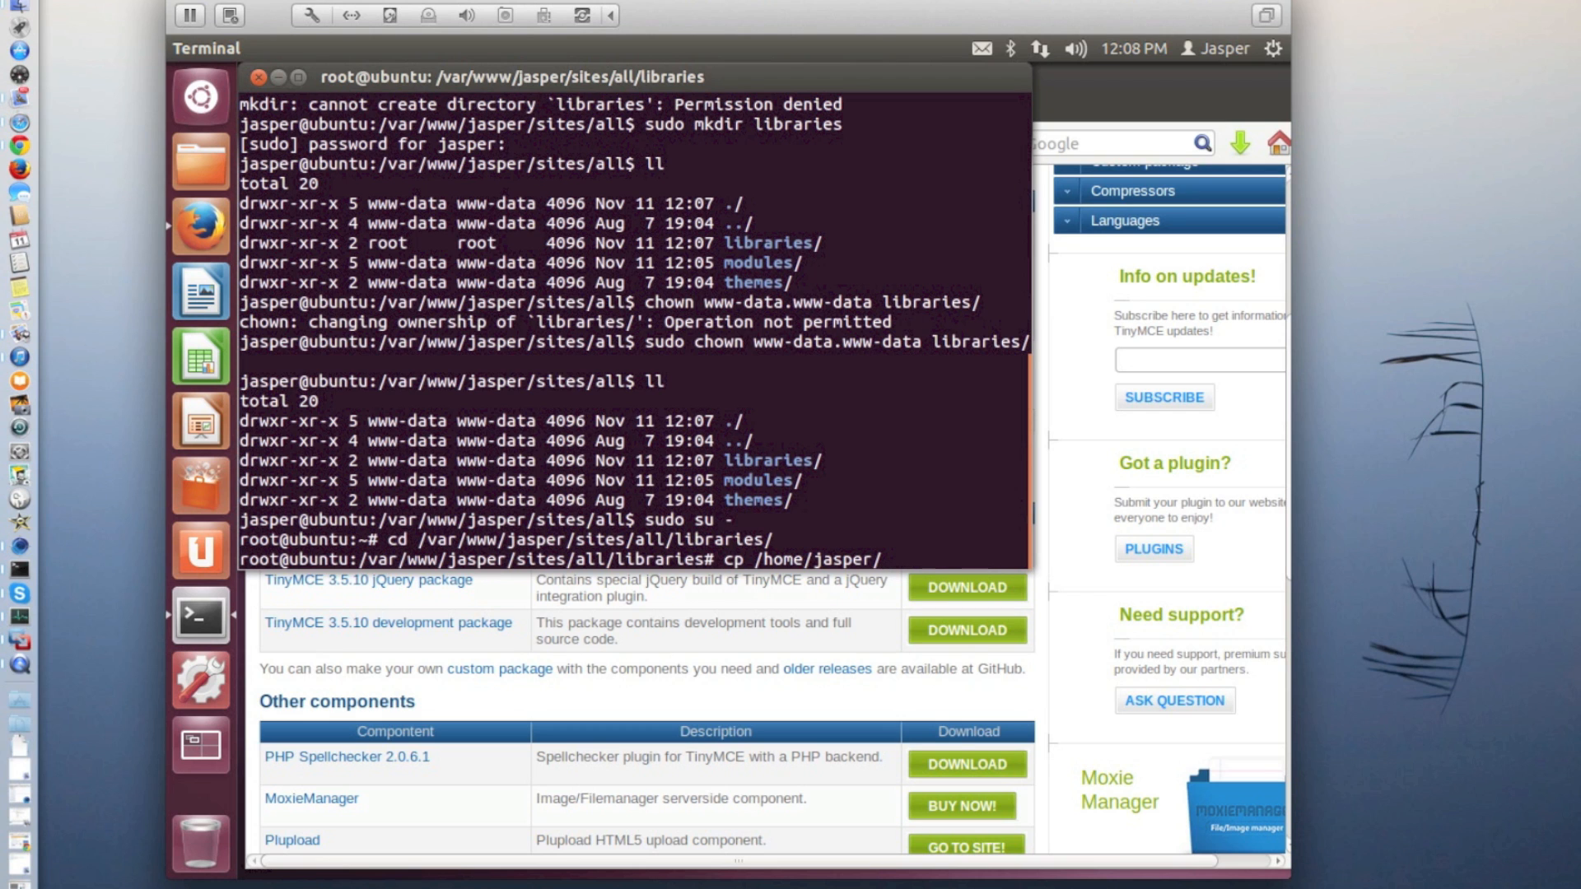
text(Dow)
key(Tab)
text(ti)
key(Tab)
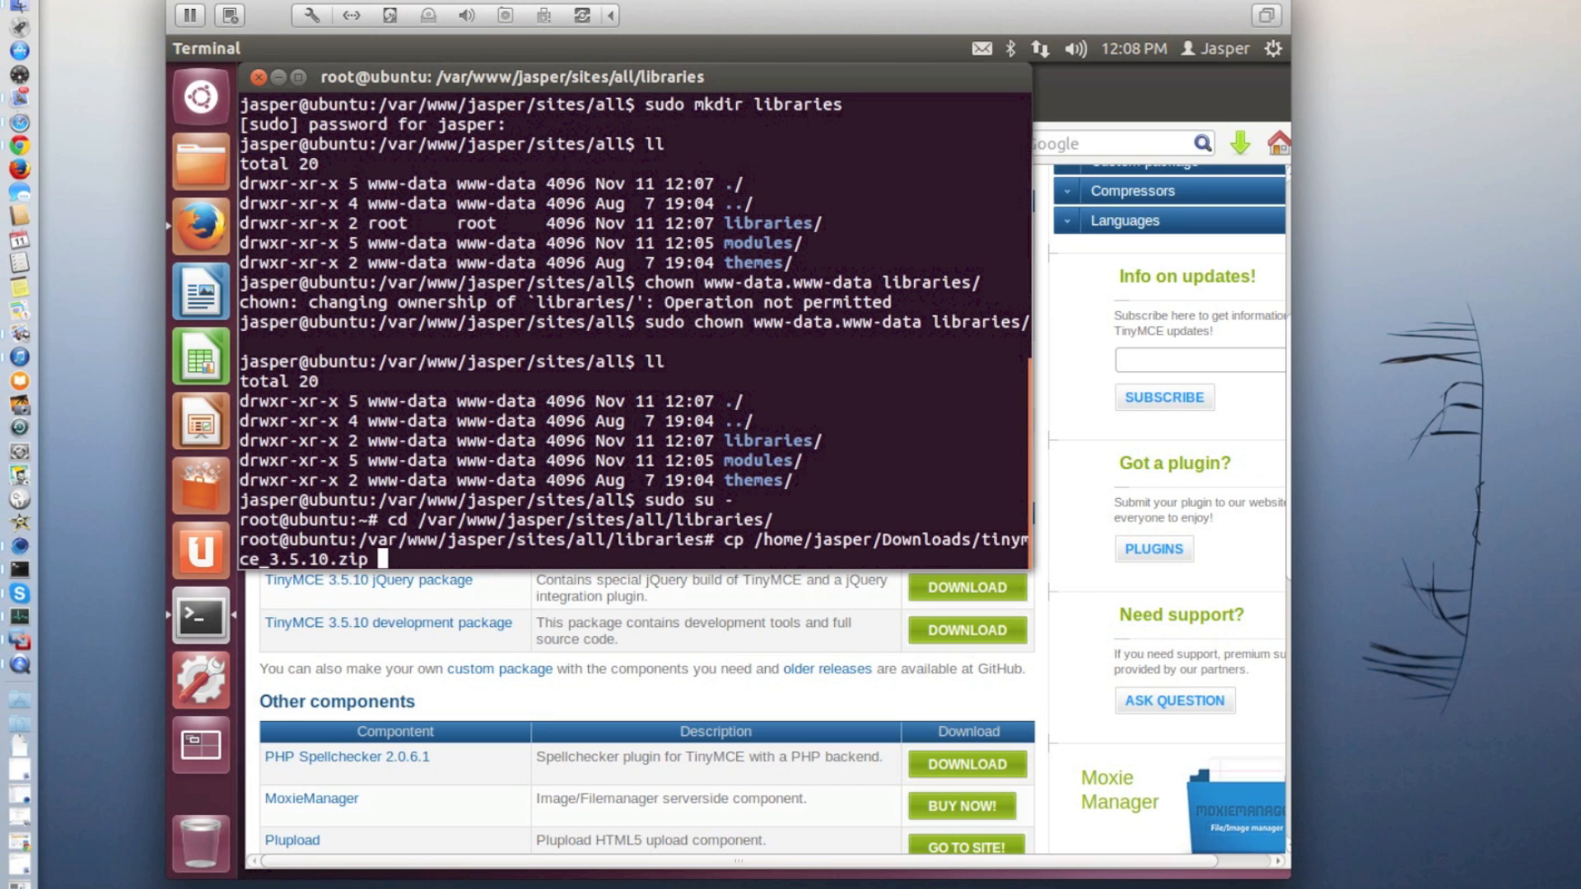
text(.)
key(Return)
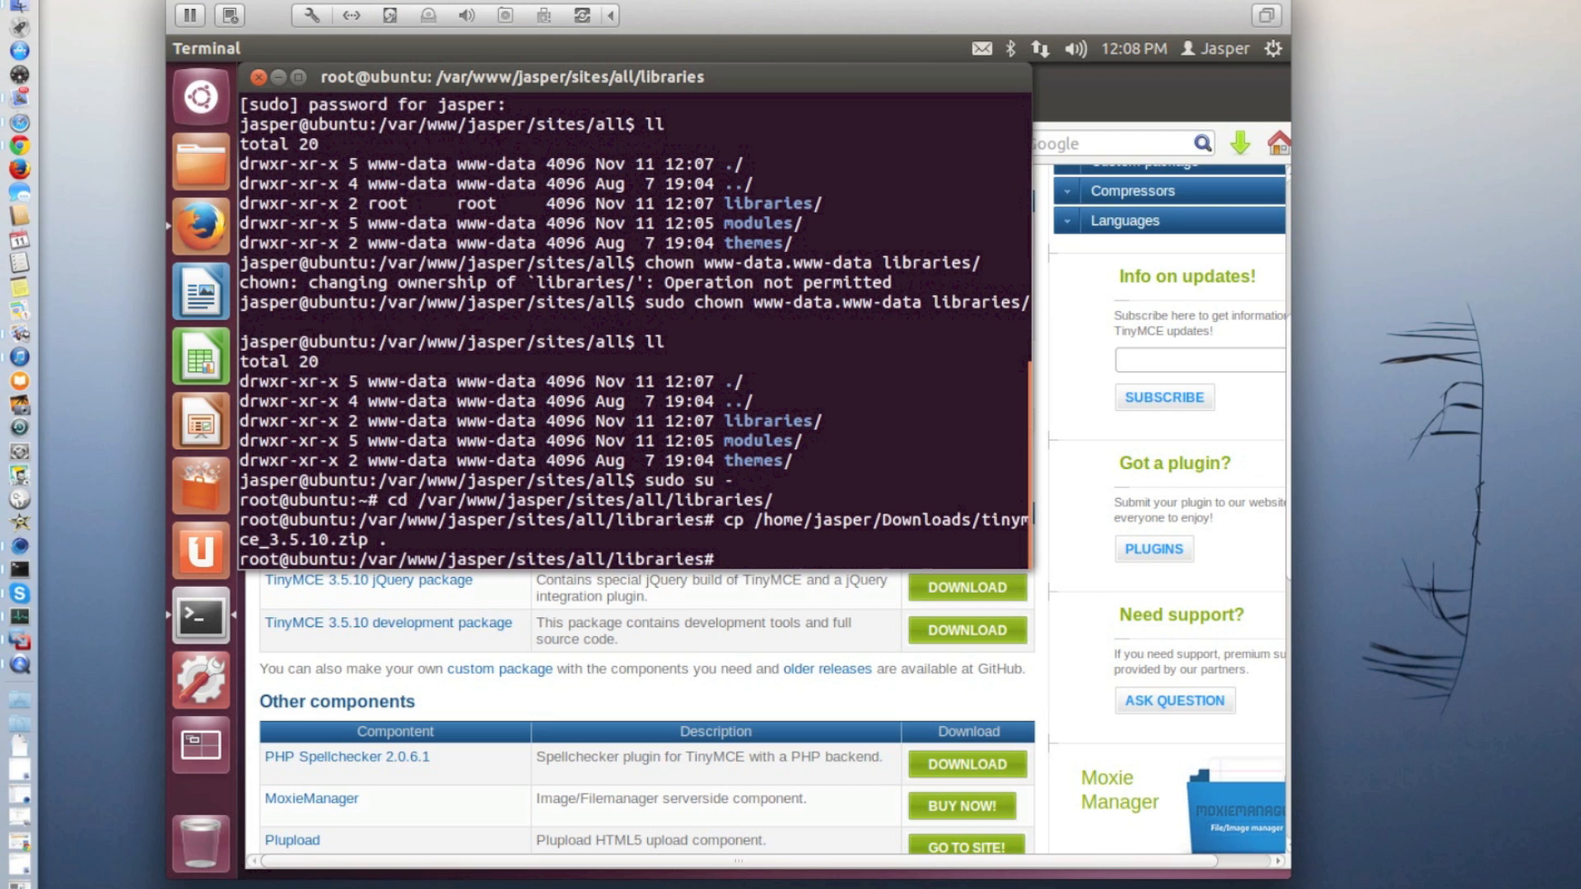
Extract tinymce_3.5.10.zip in the libraries directory with unzip and list the contents with ll
text(unzip ti)
key(Tab)
key(Return)
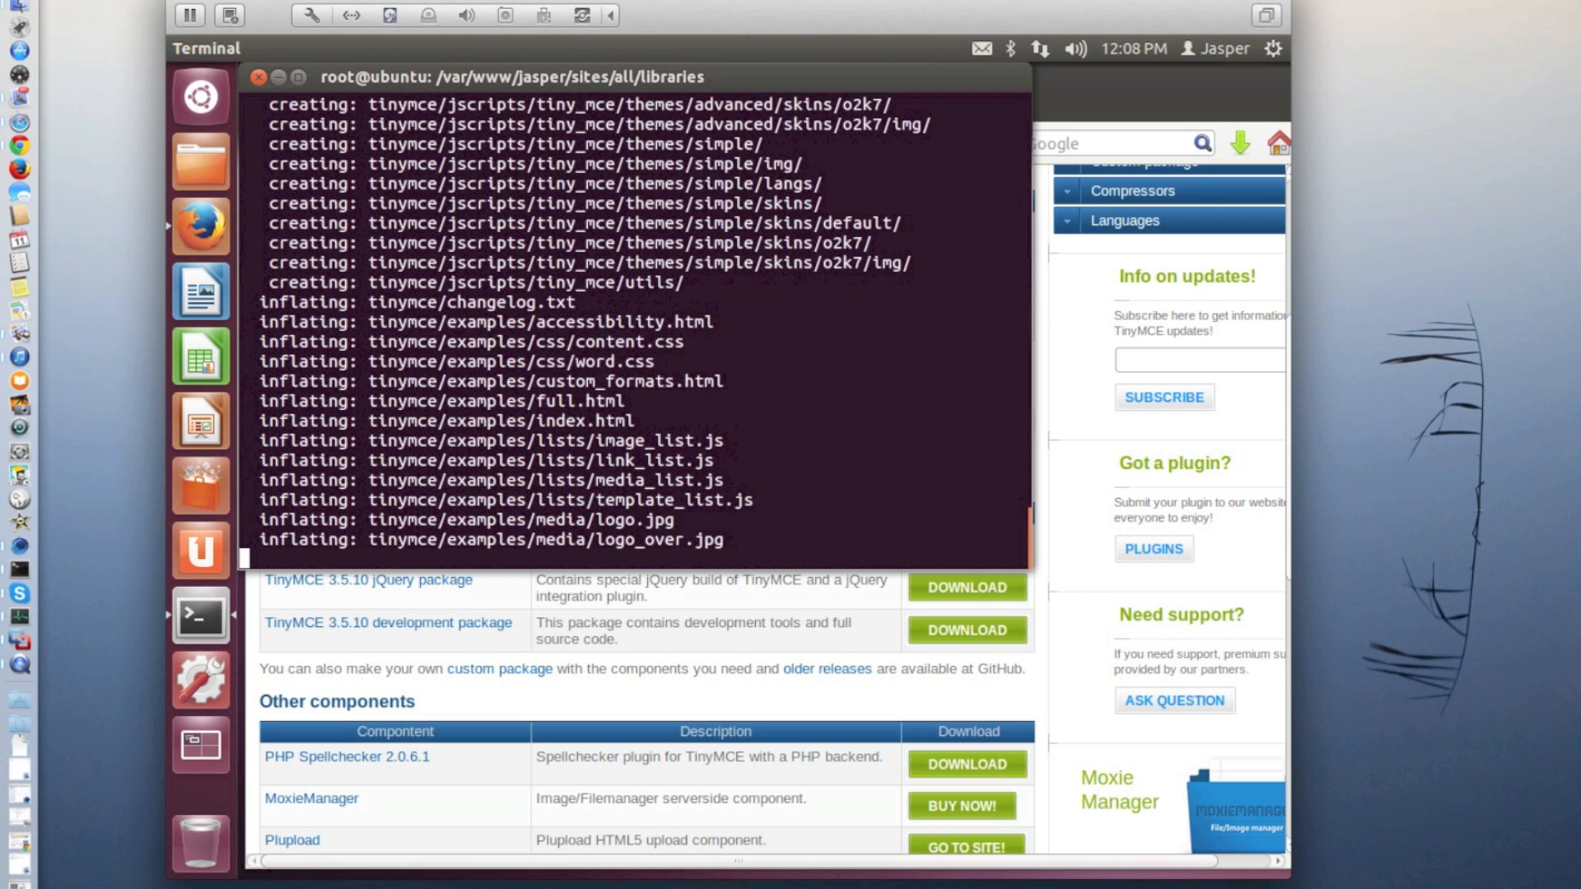
text(ll)
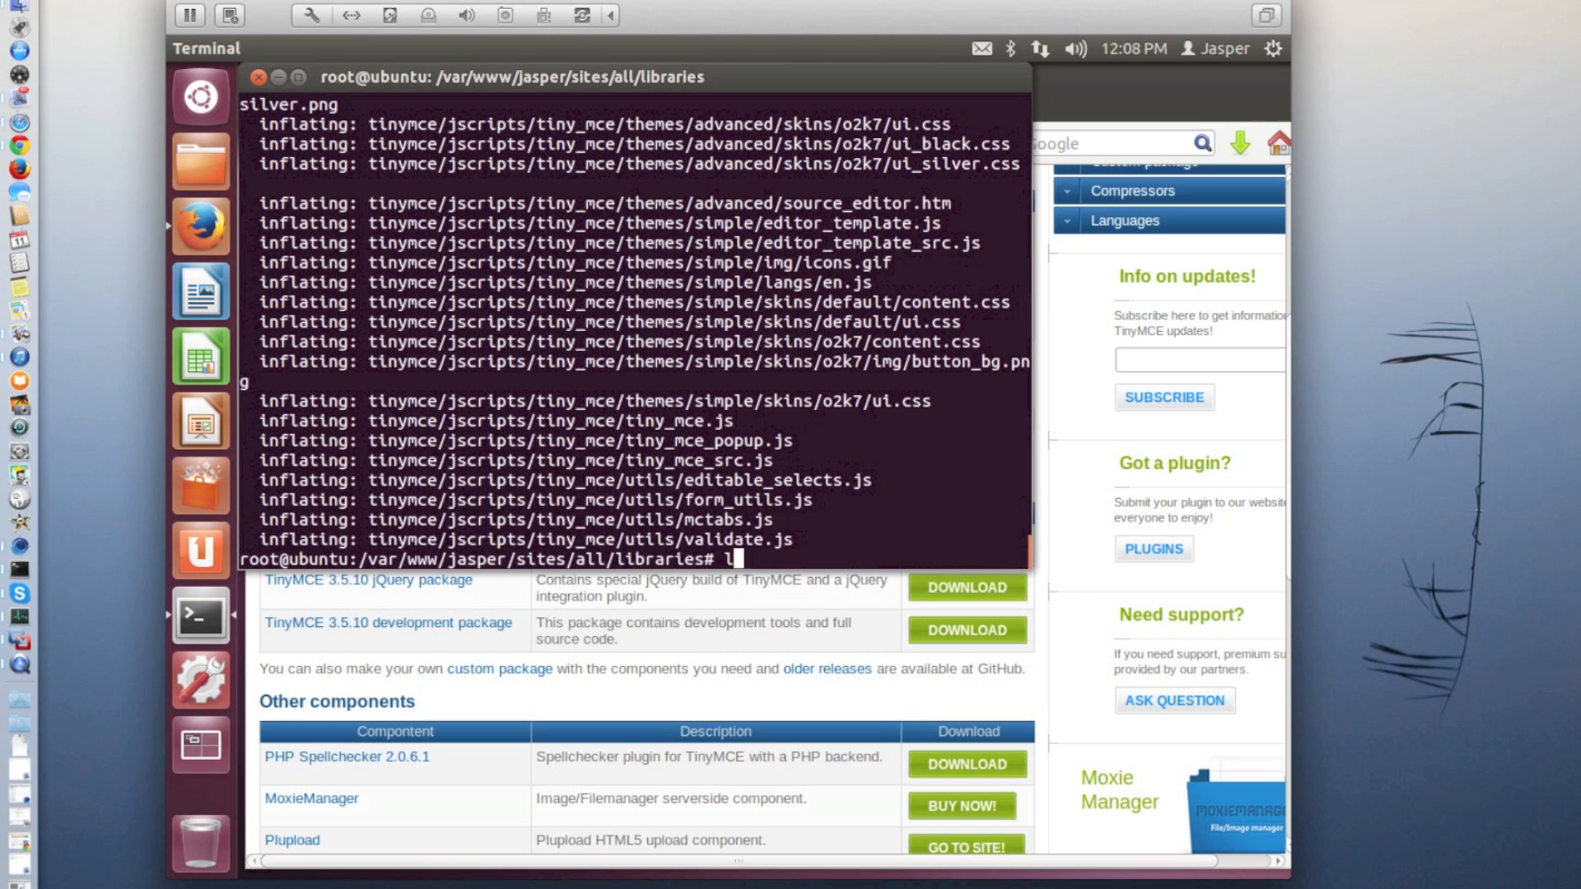
key(Return)
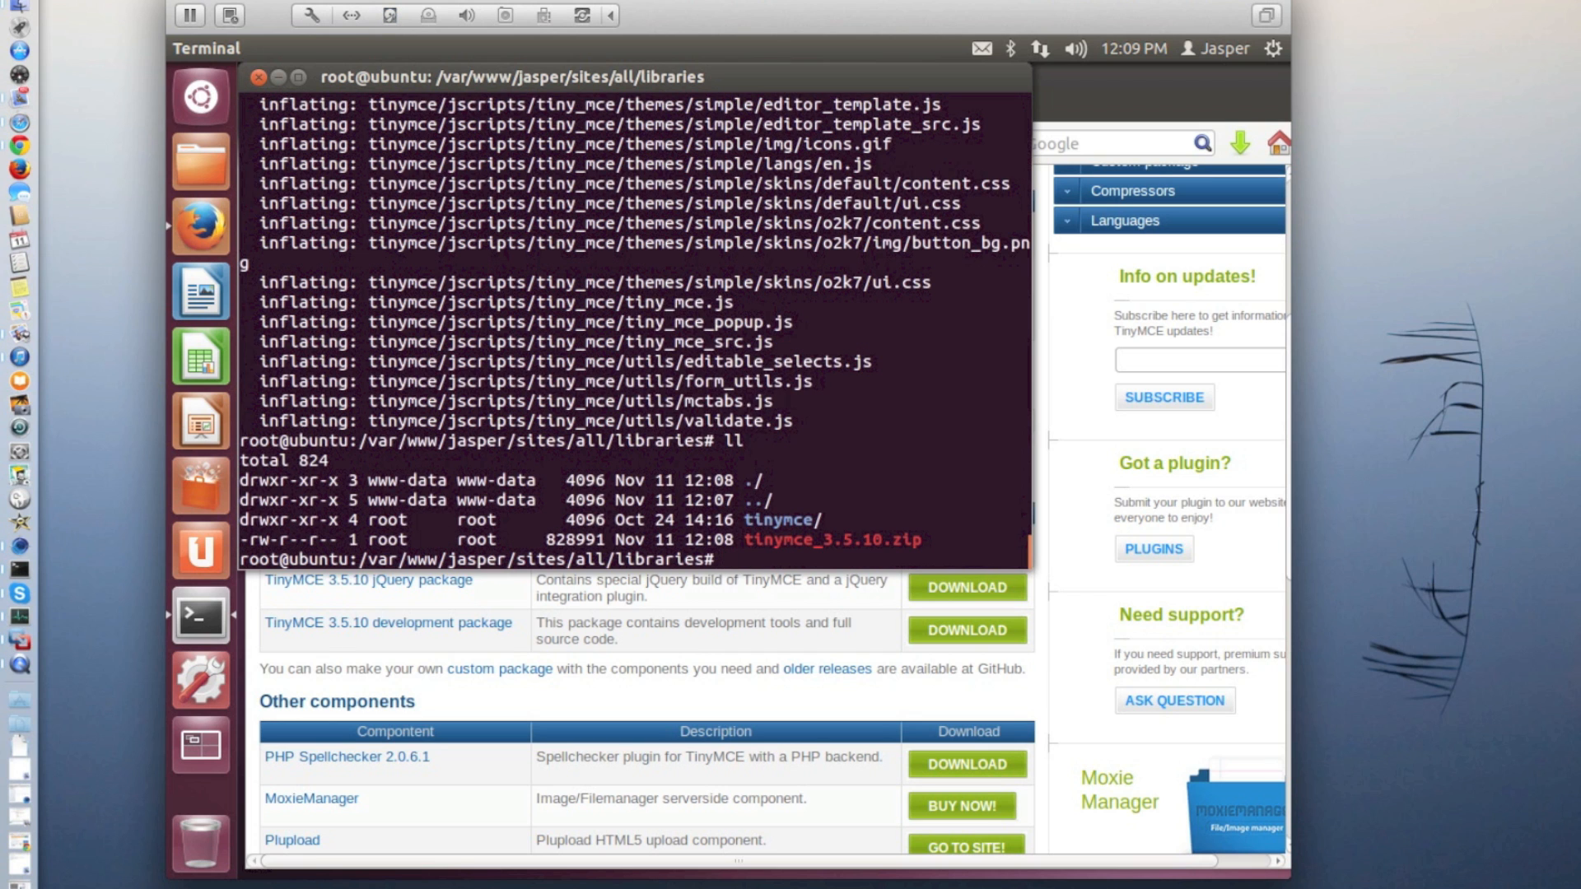
Delete the archive tinymce_3.5.10.zip from the libraries directory with rm
text(rm tinymce_3.5.10.zip)
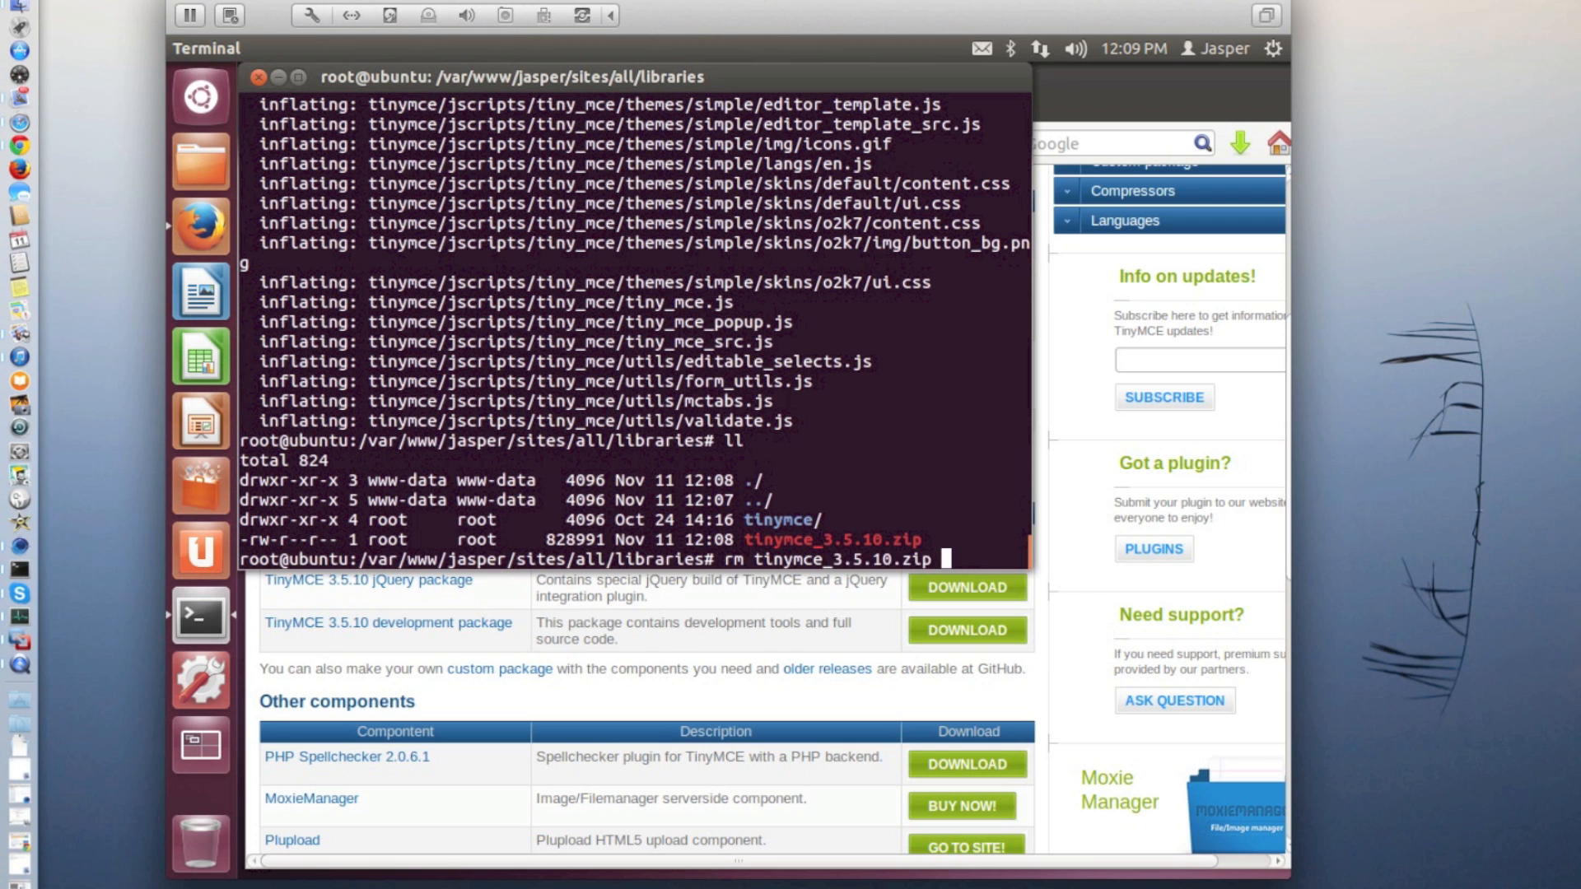
key(Return)
Recursively change the owner and group of tinymce/ to www-data.www-data with chown -R, and list the libraries directory with ll
text(ch)
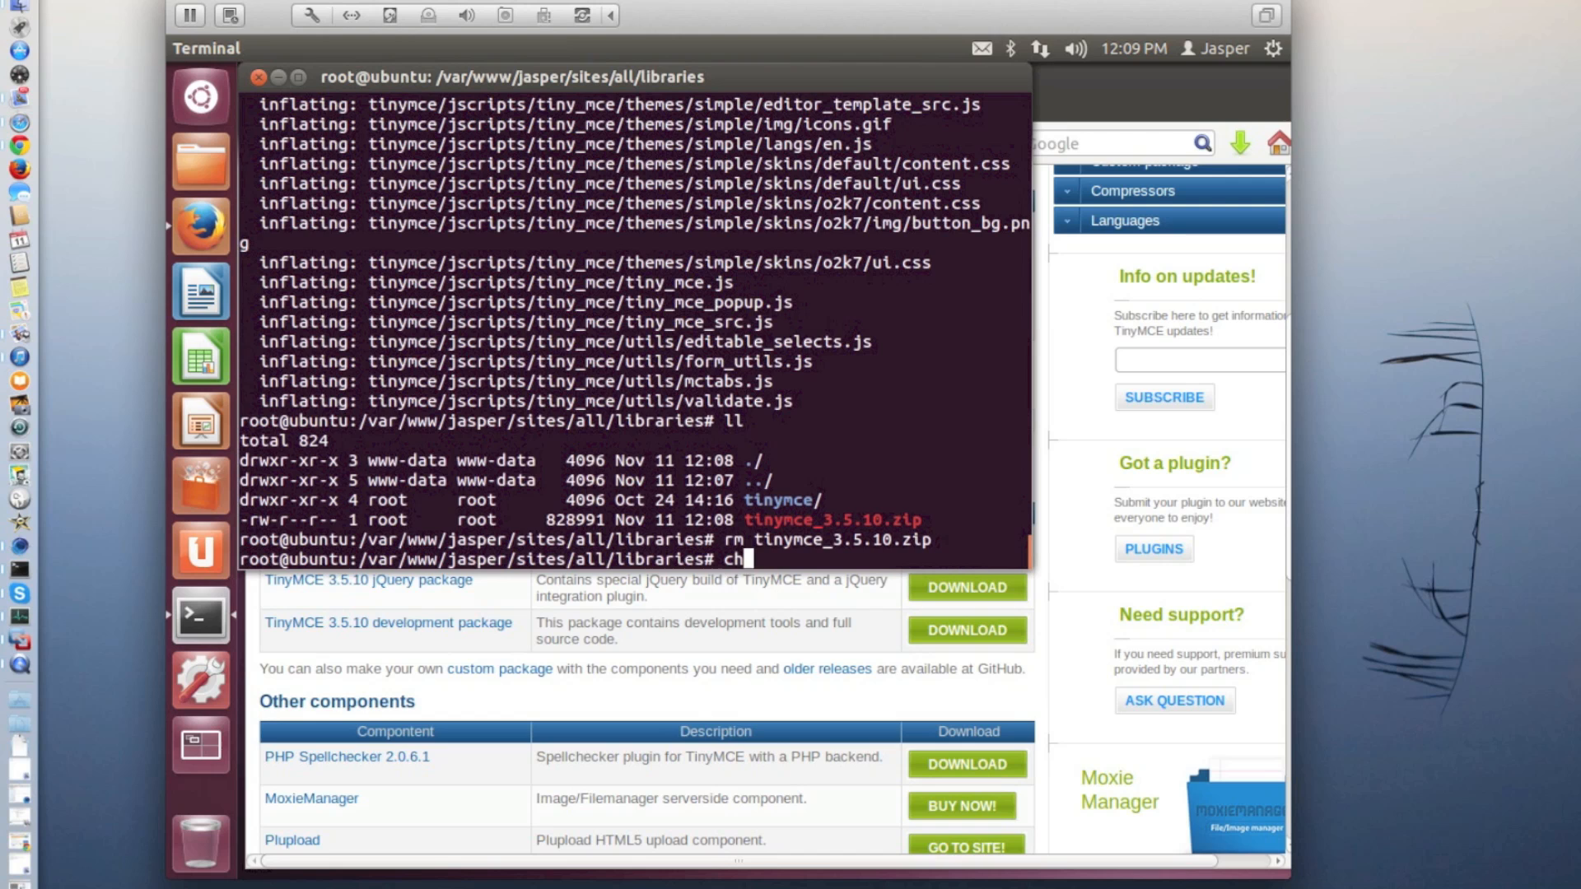
text(own -R www-data.ww)
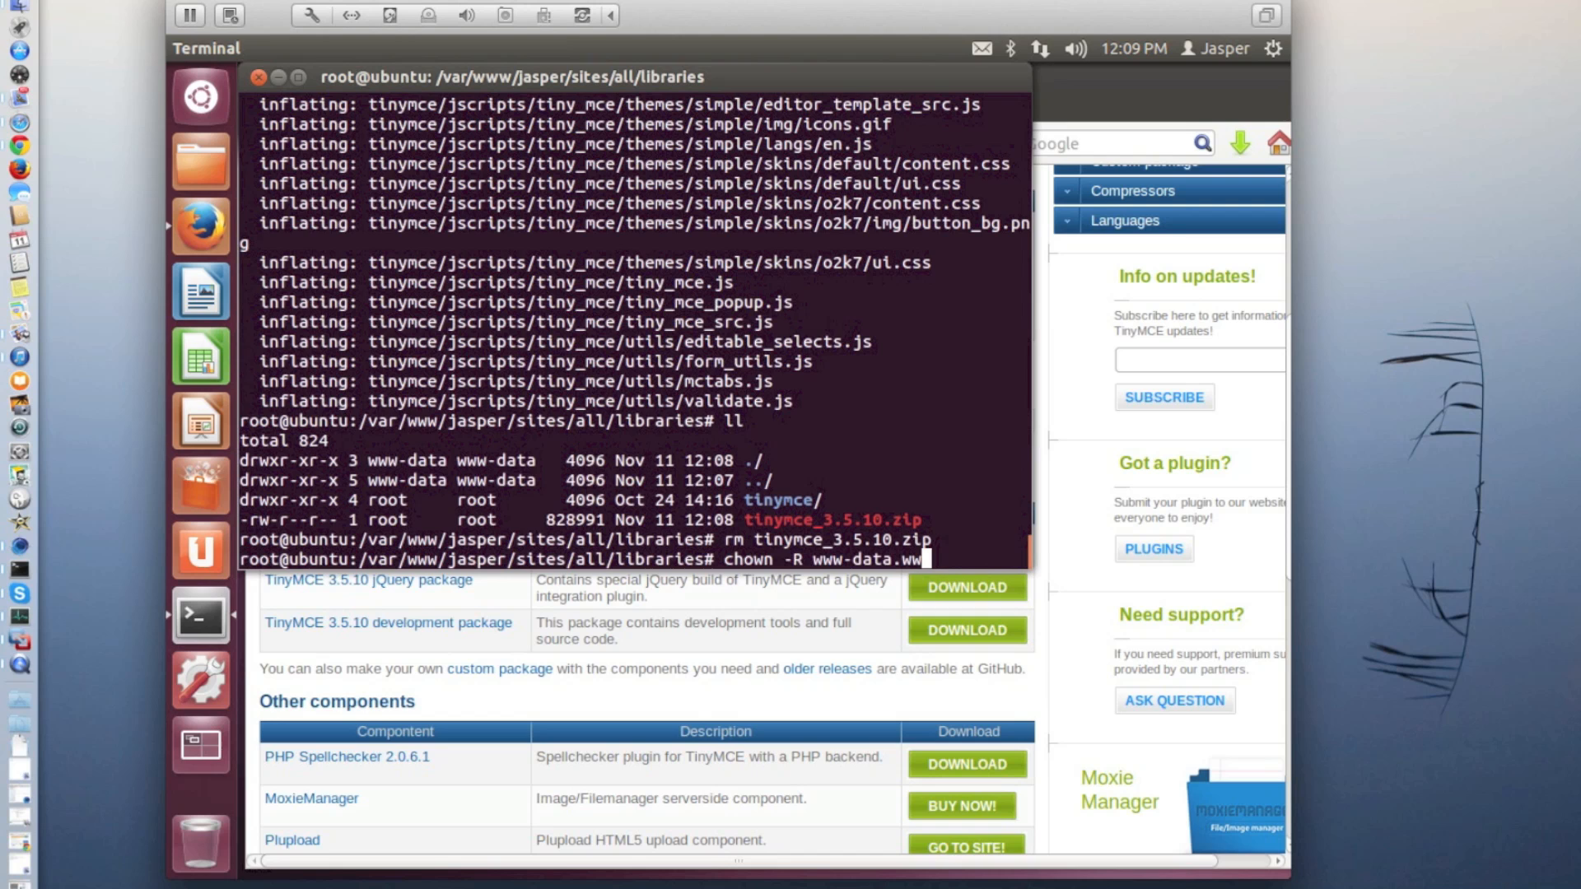
text(w0data)
key(BackSpace)
key(BackSpace)
key(BackSpace)
key(BackSpace)
key(BackSpace)
text(-data tiny)
key(Tab)
key(Return)
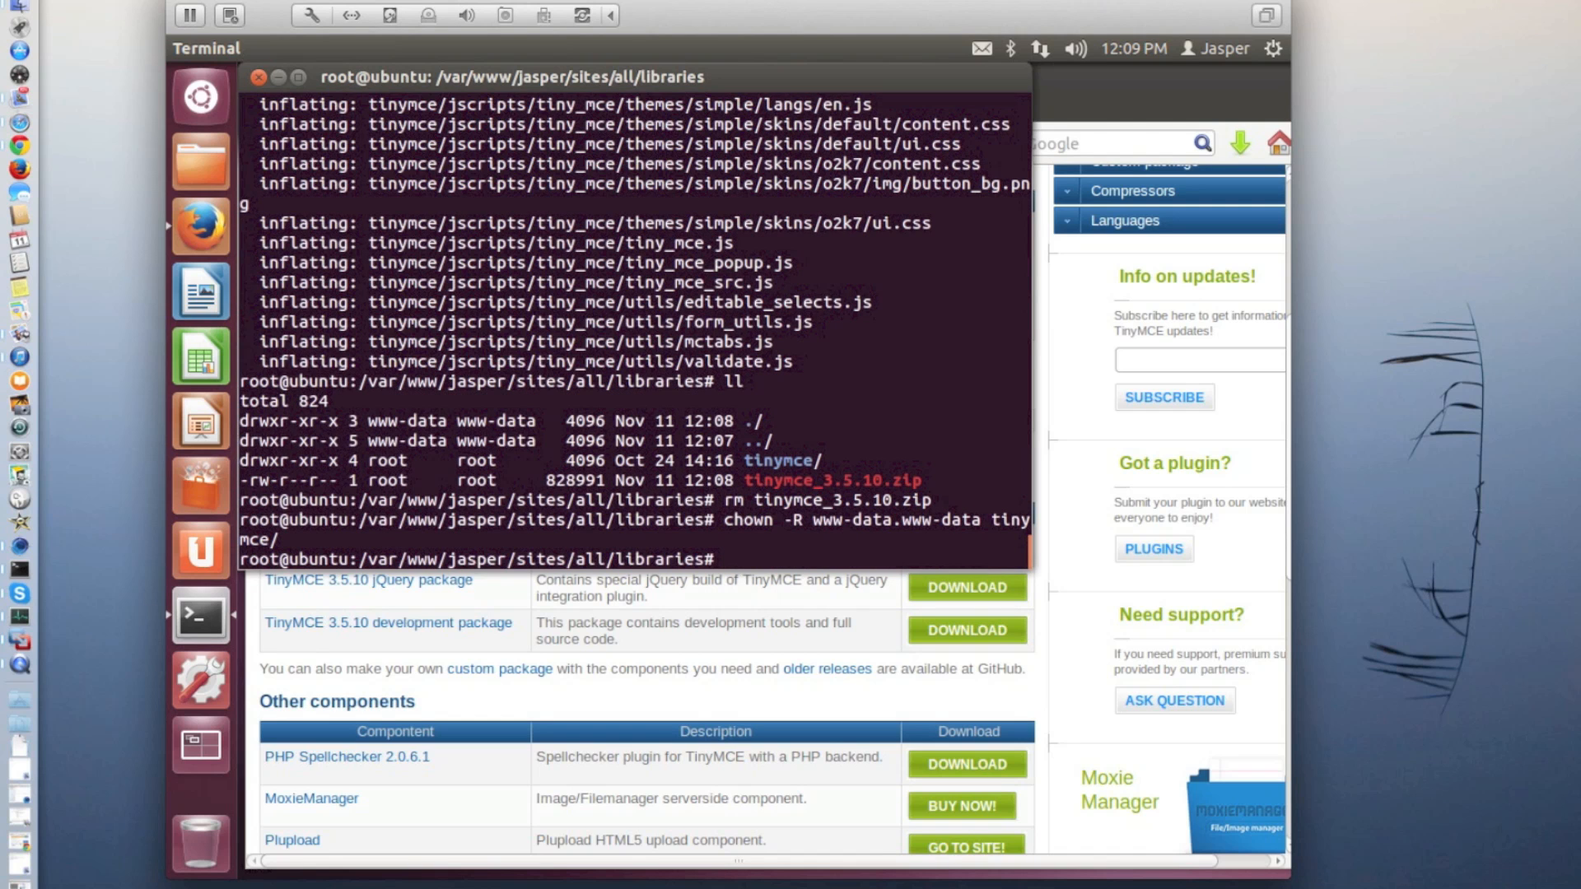
text(ll)
key(Return)
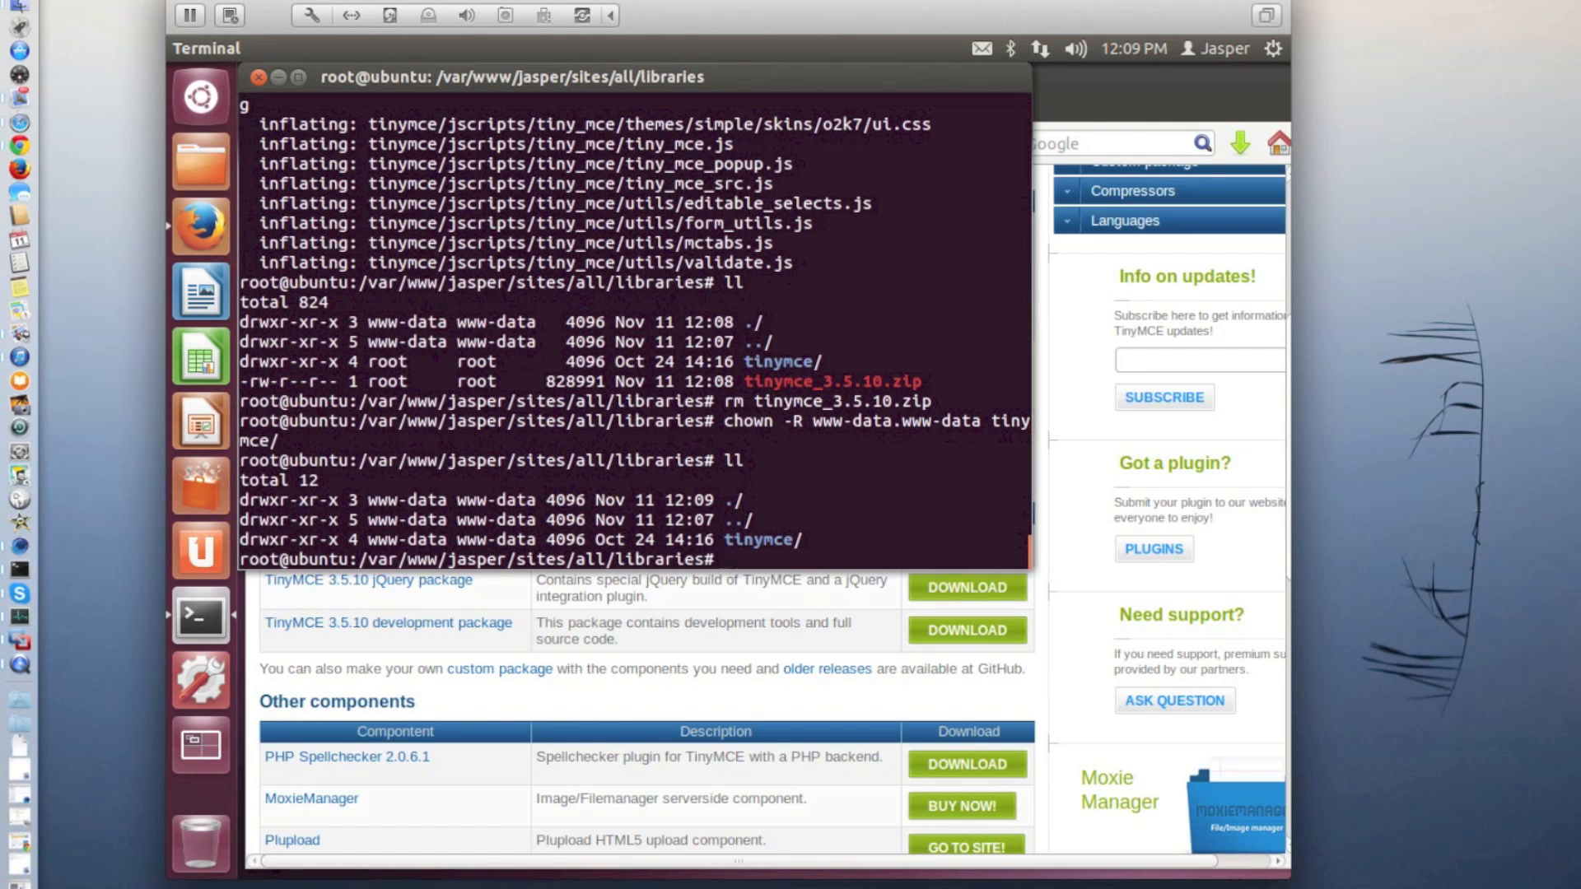
Switch to Firefox, return to the Drupal site's Wysiwyg profiles page and reload it
click(1149, 87)
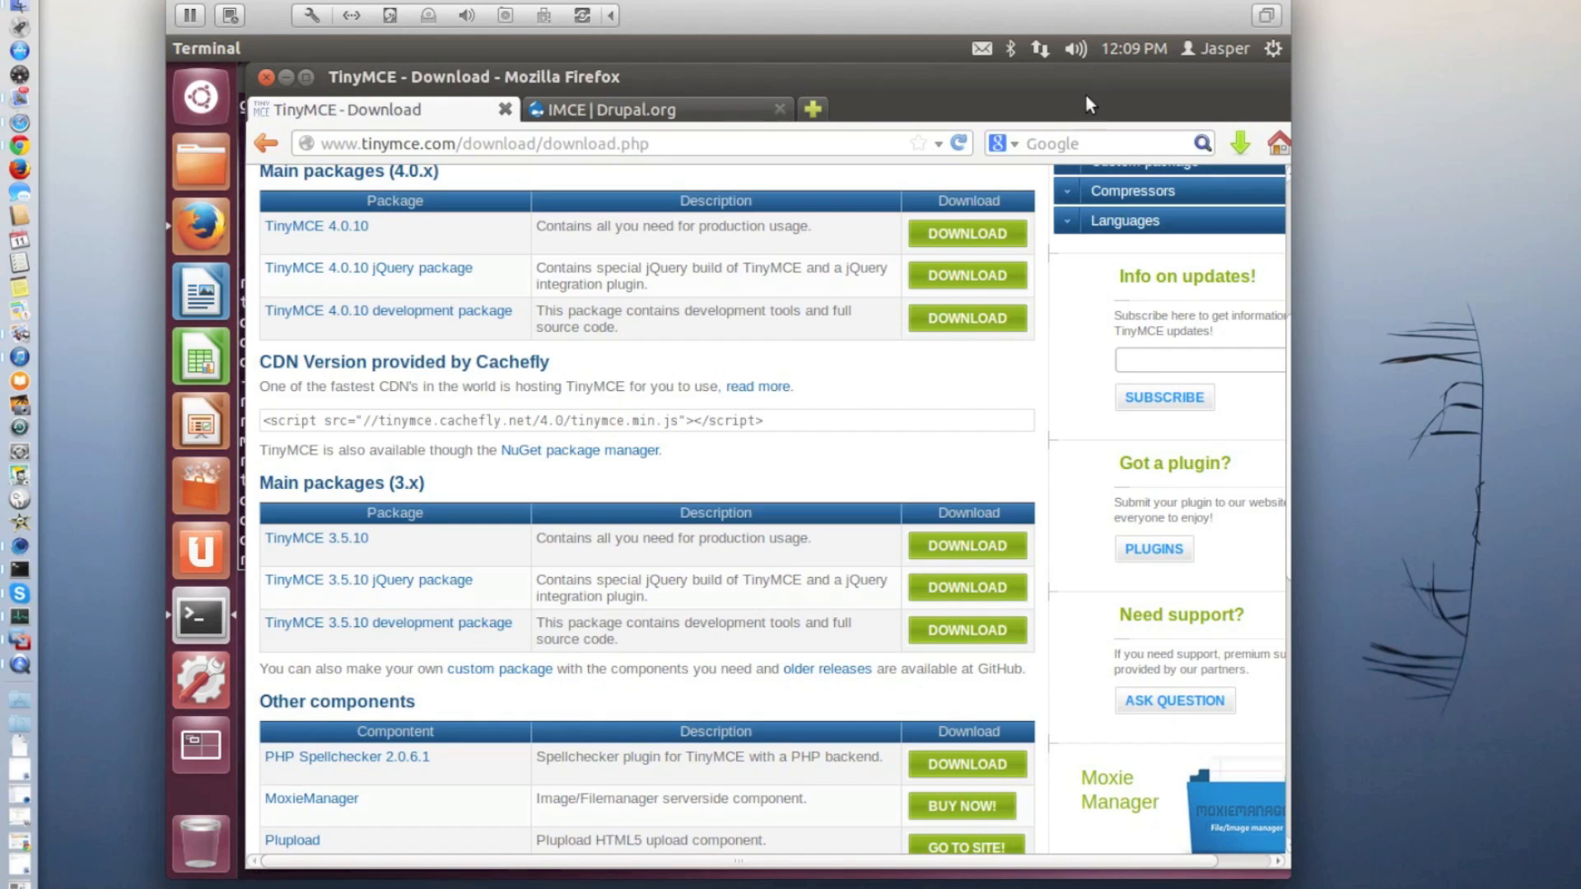
click(267, 145)
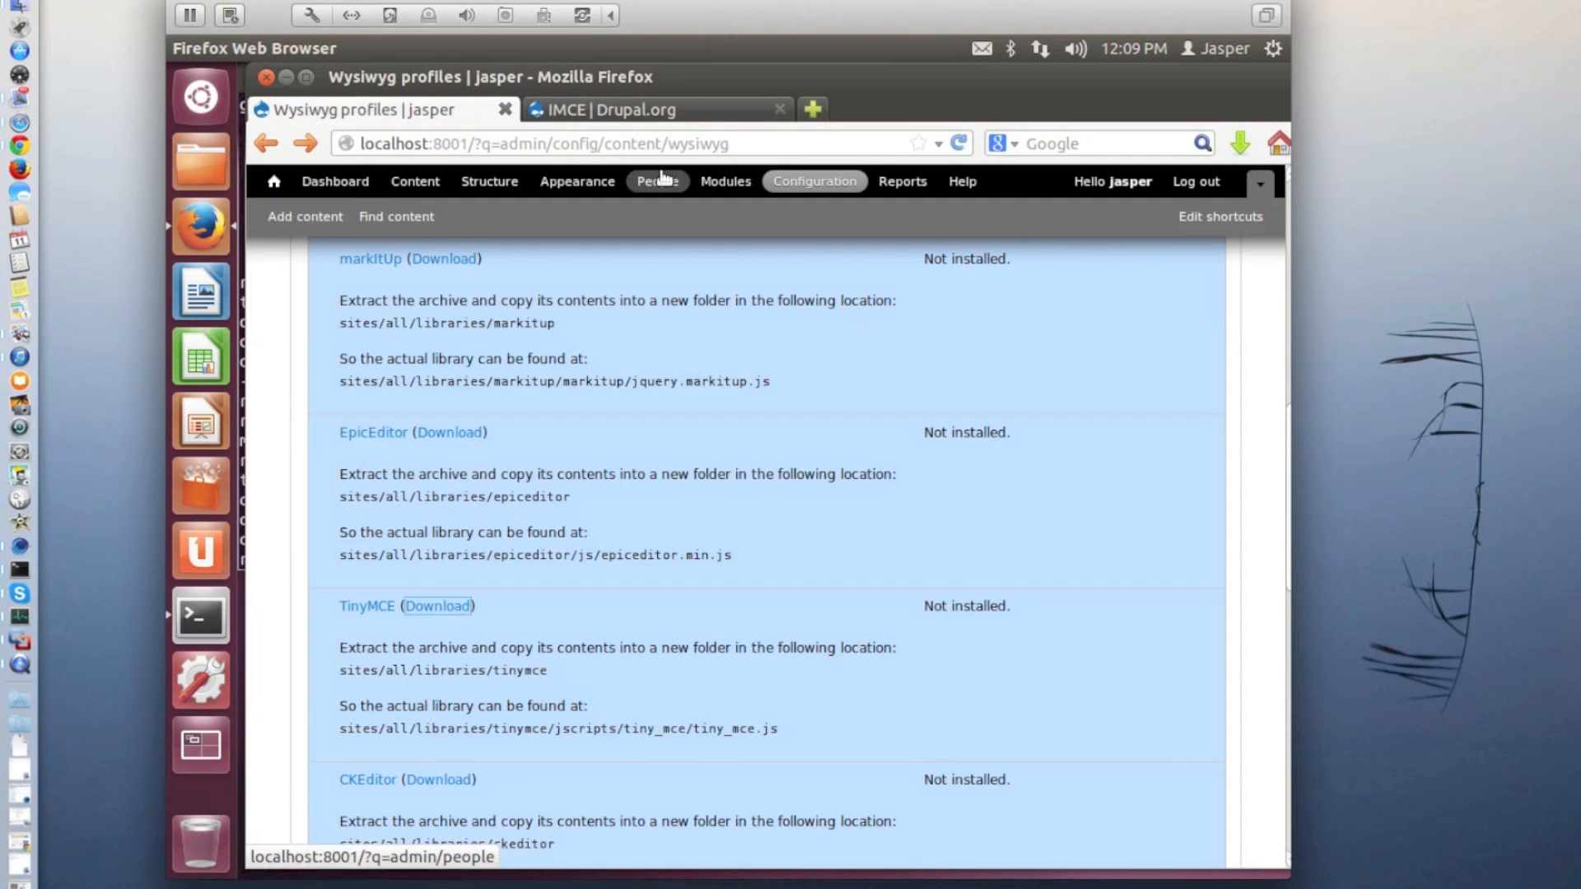
click(959, 144)
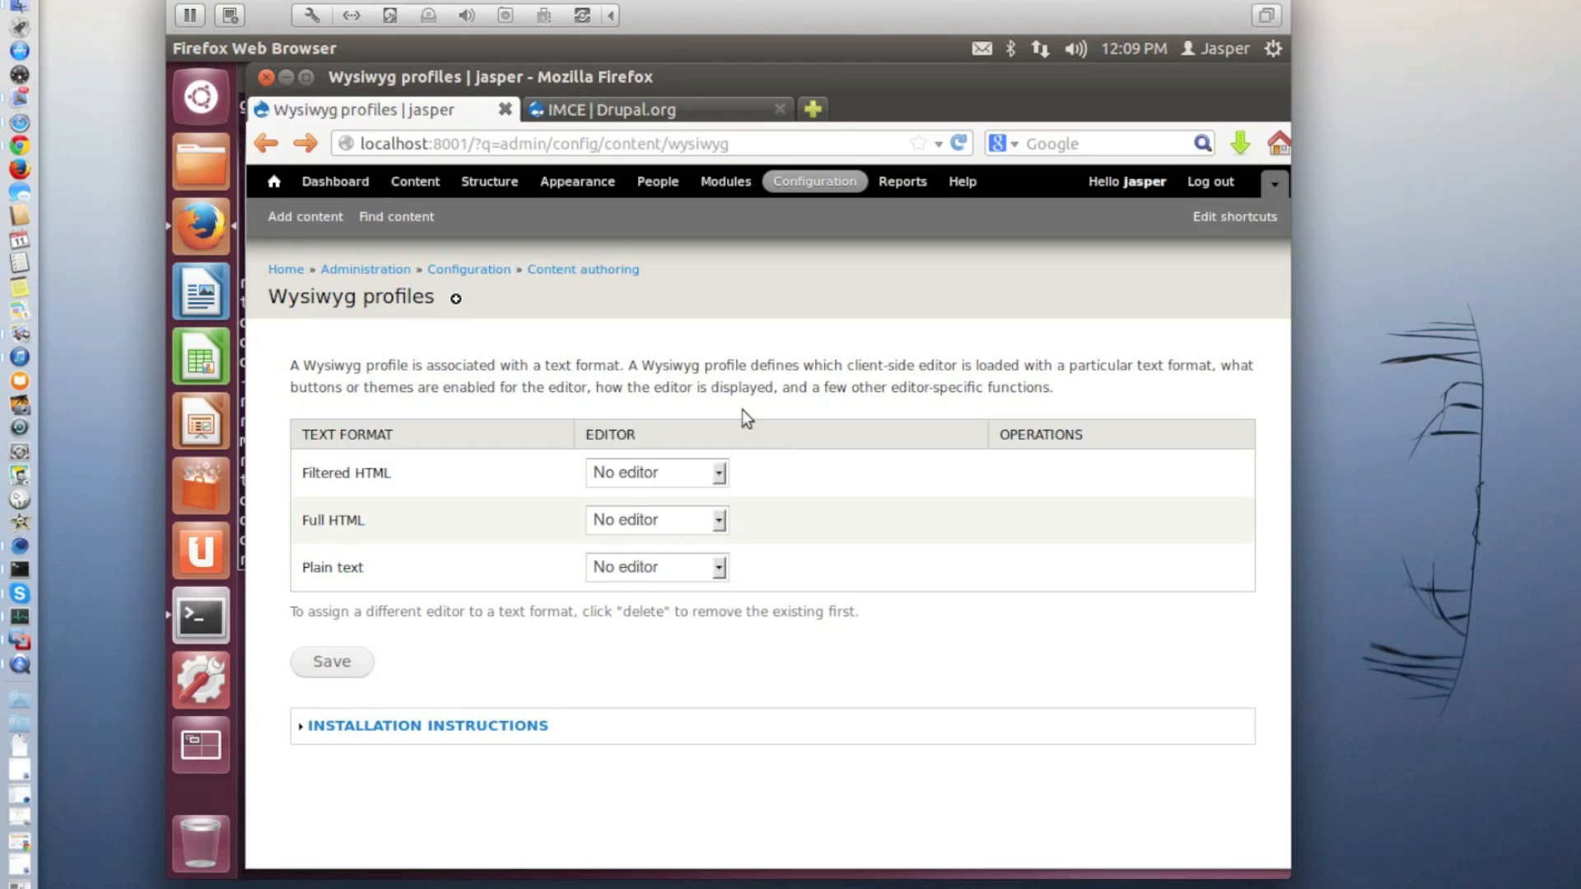
Assign the TinyMCE 3.5.10 editor to the Filtered HTML and Full HTML text formats and save the profiles
click(723, 472)
click(705, 517)
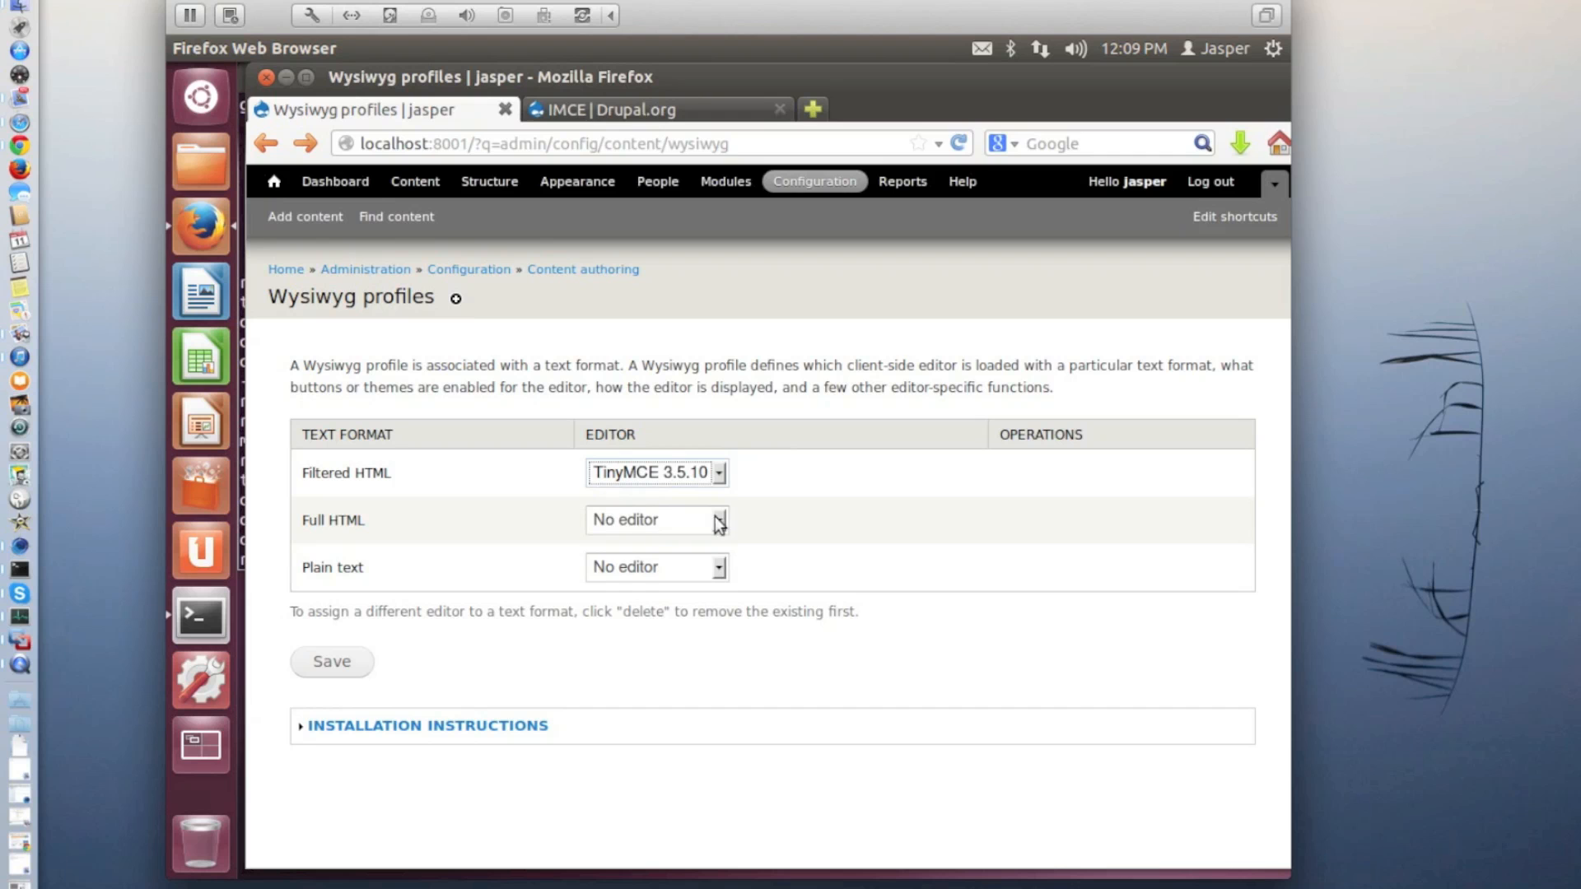
click(720, 520)
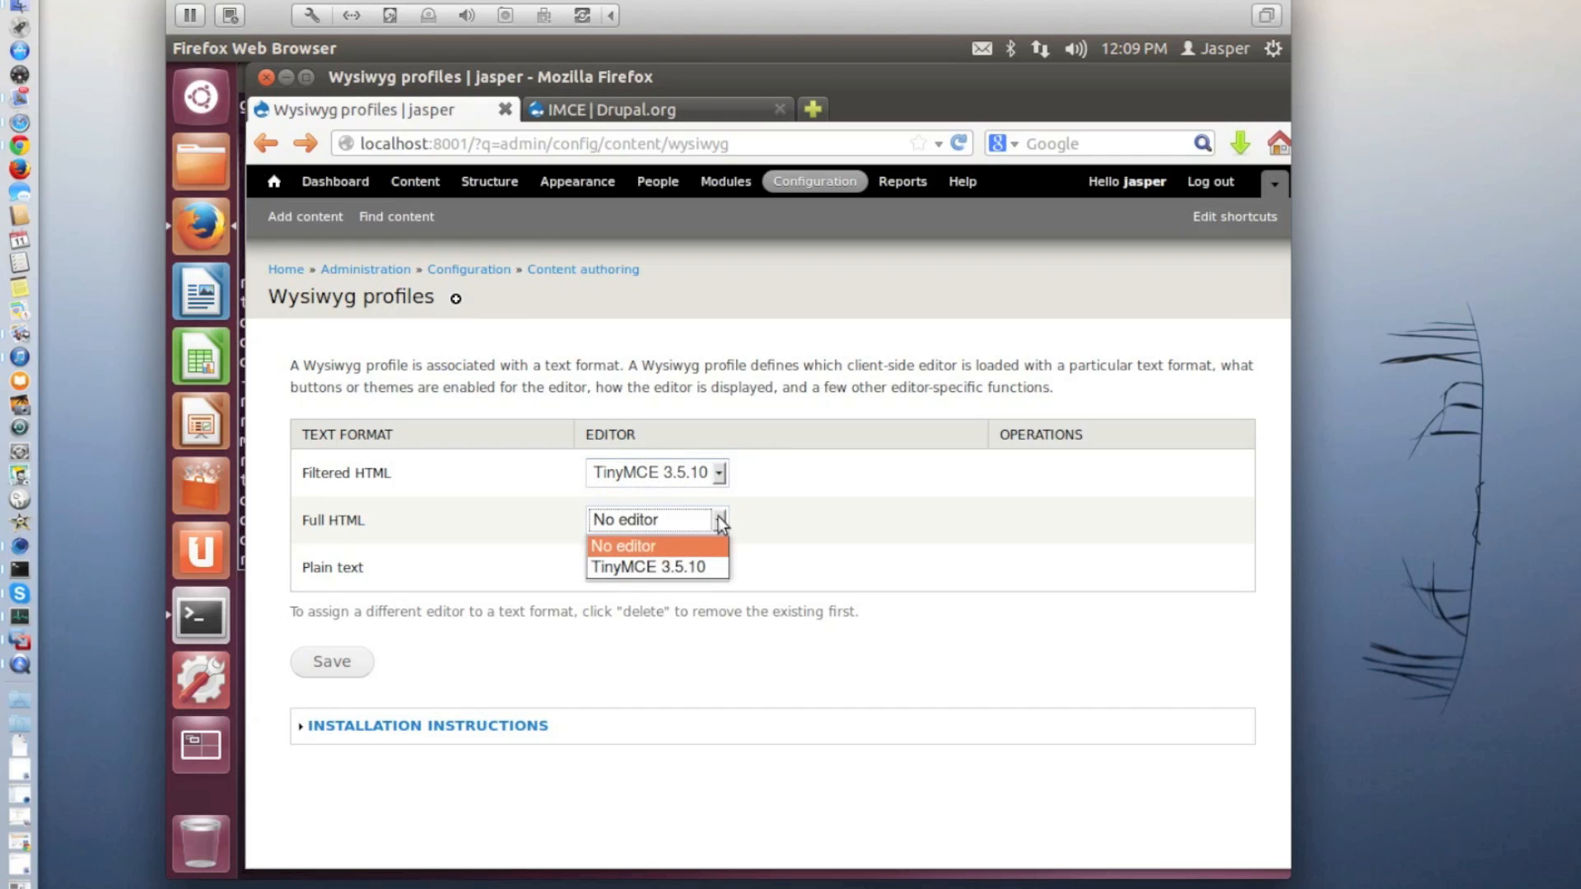
click(703, 563)
click(337, 662)
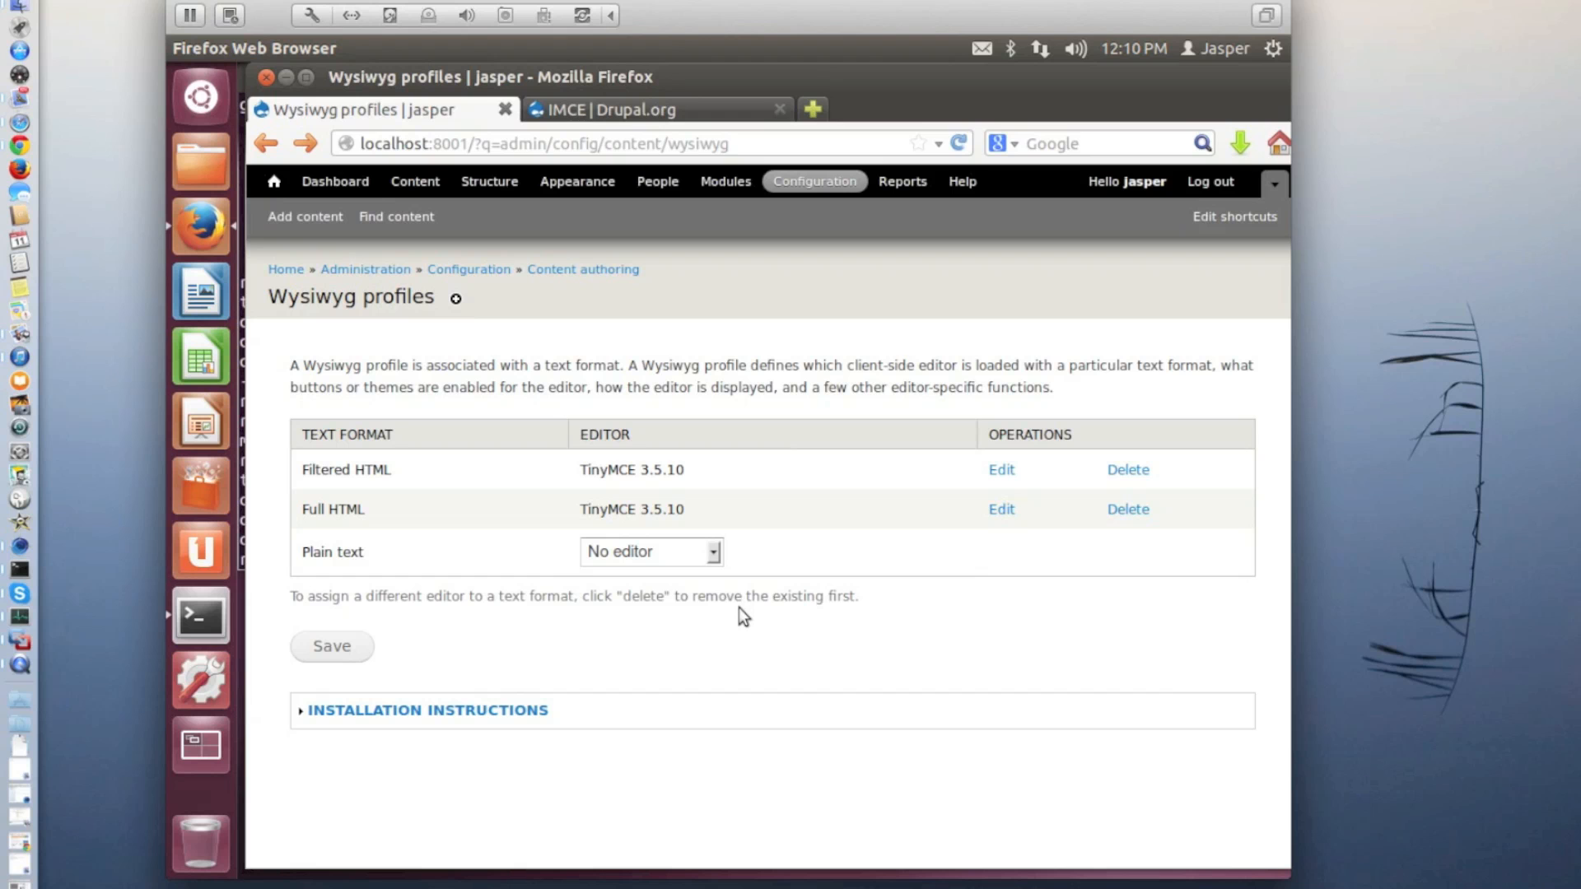
Open the TinyMCE profile for Filtered HTML for editing and expand its basic setup options
click(1003, 472)
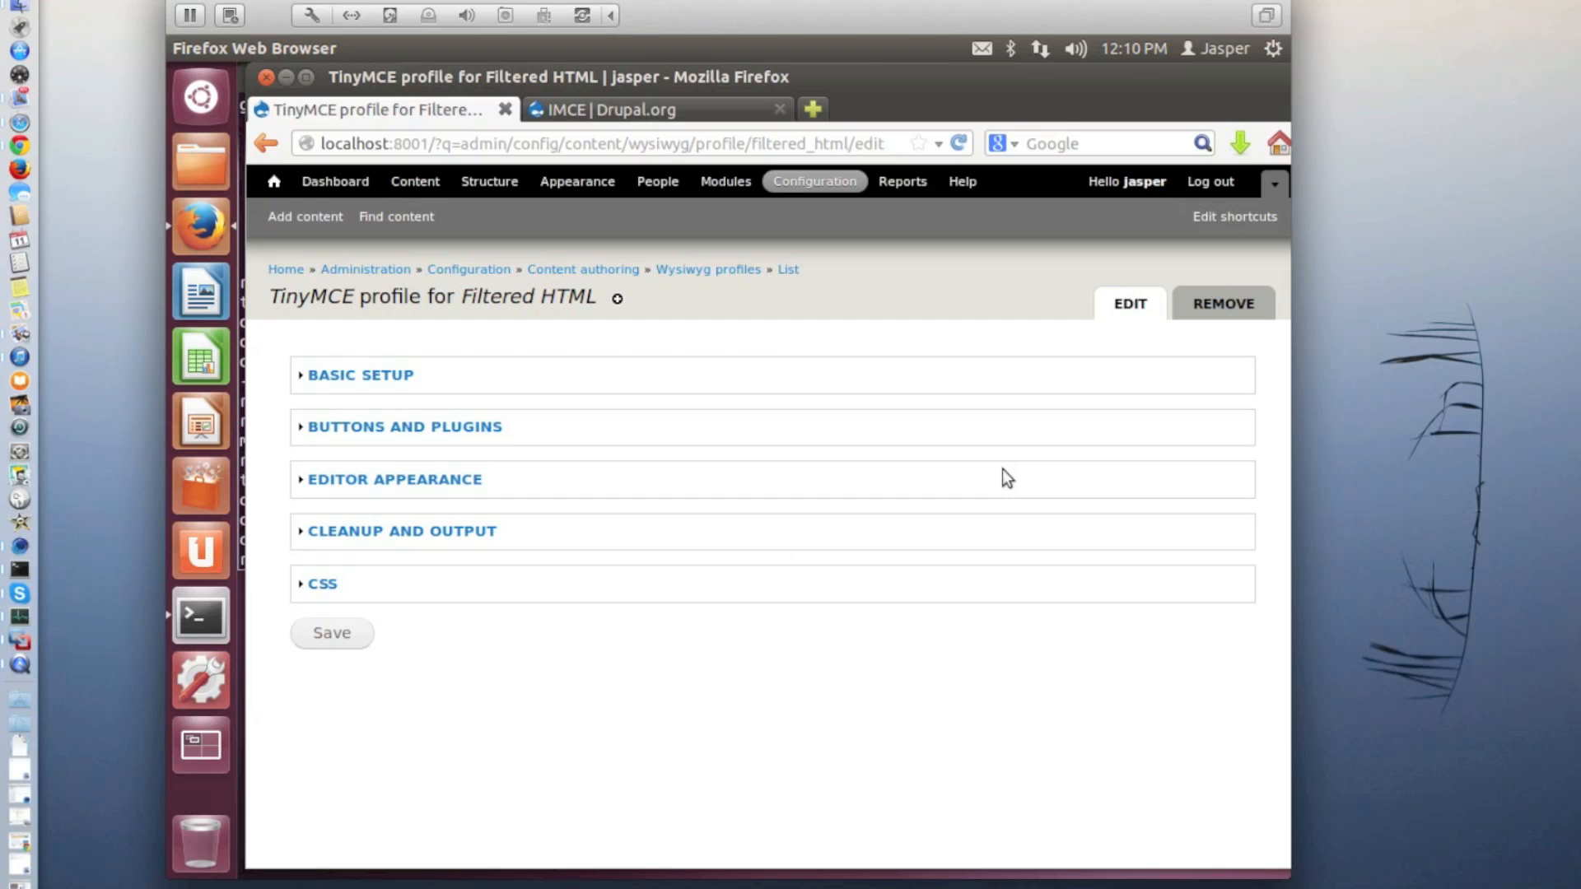
click(401, 377)
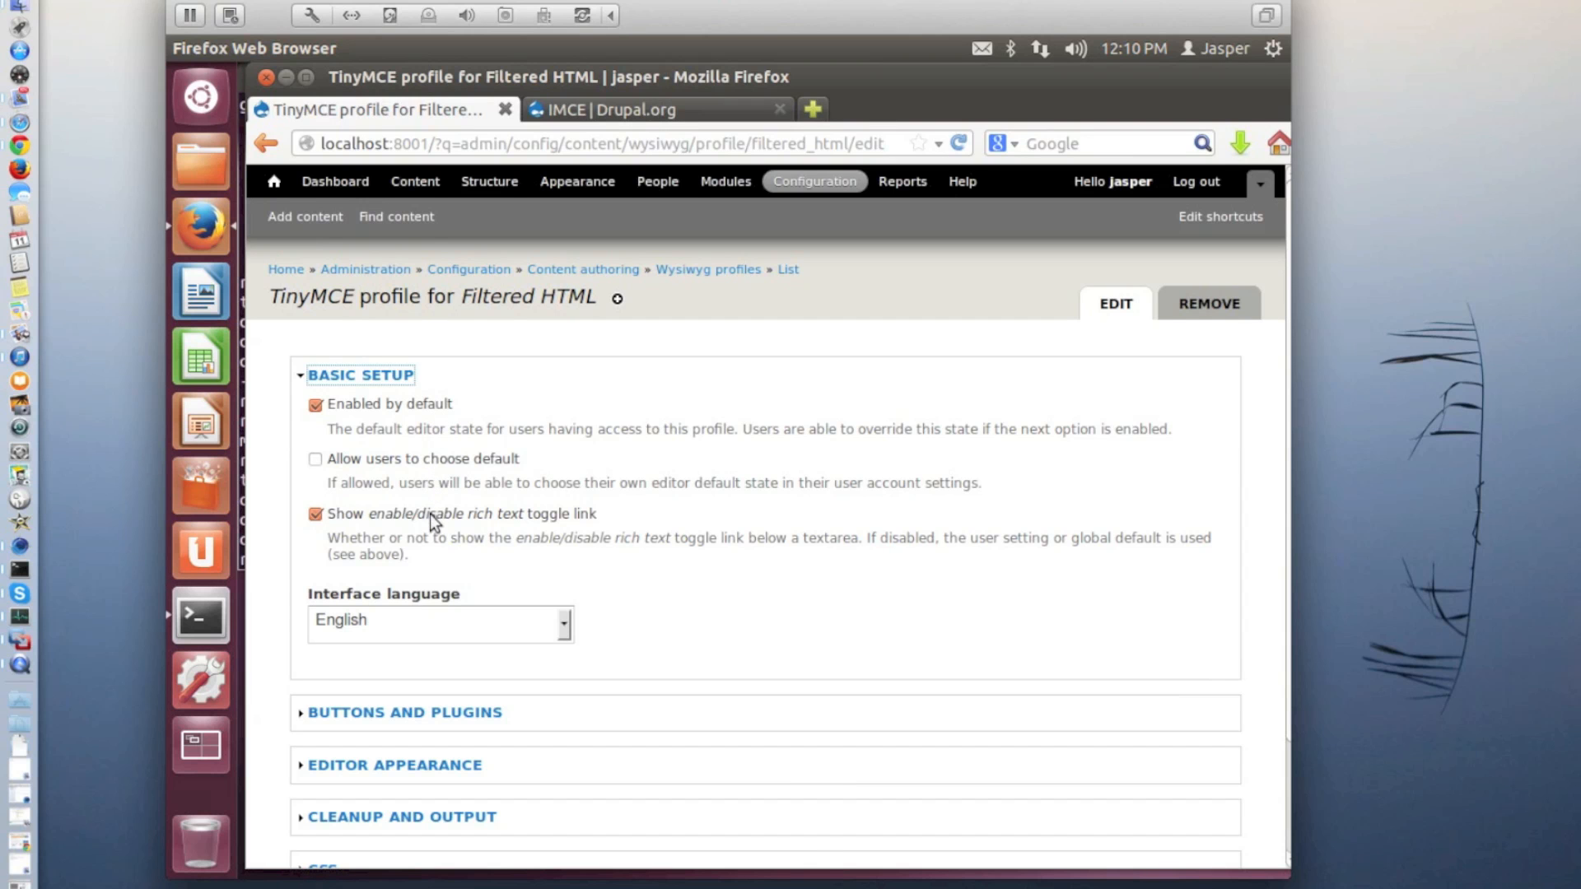
Enable the Bold, Italic, Underline, Image and IMCE buttons and plugins in the Filtered HTML profile
click(386, 712)
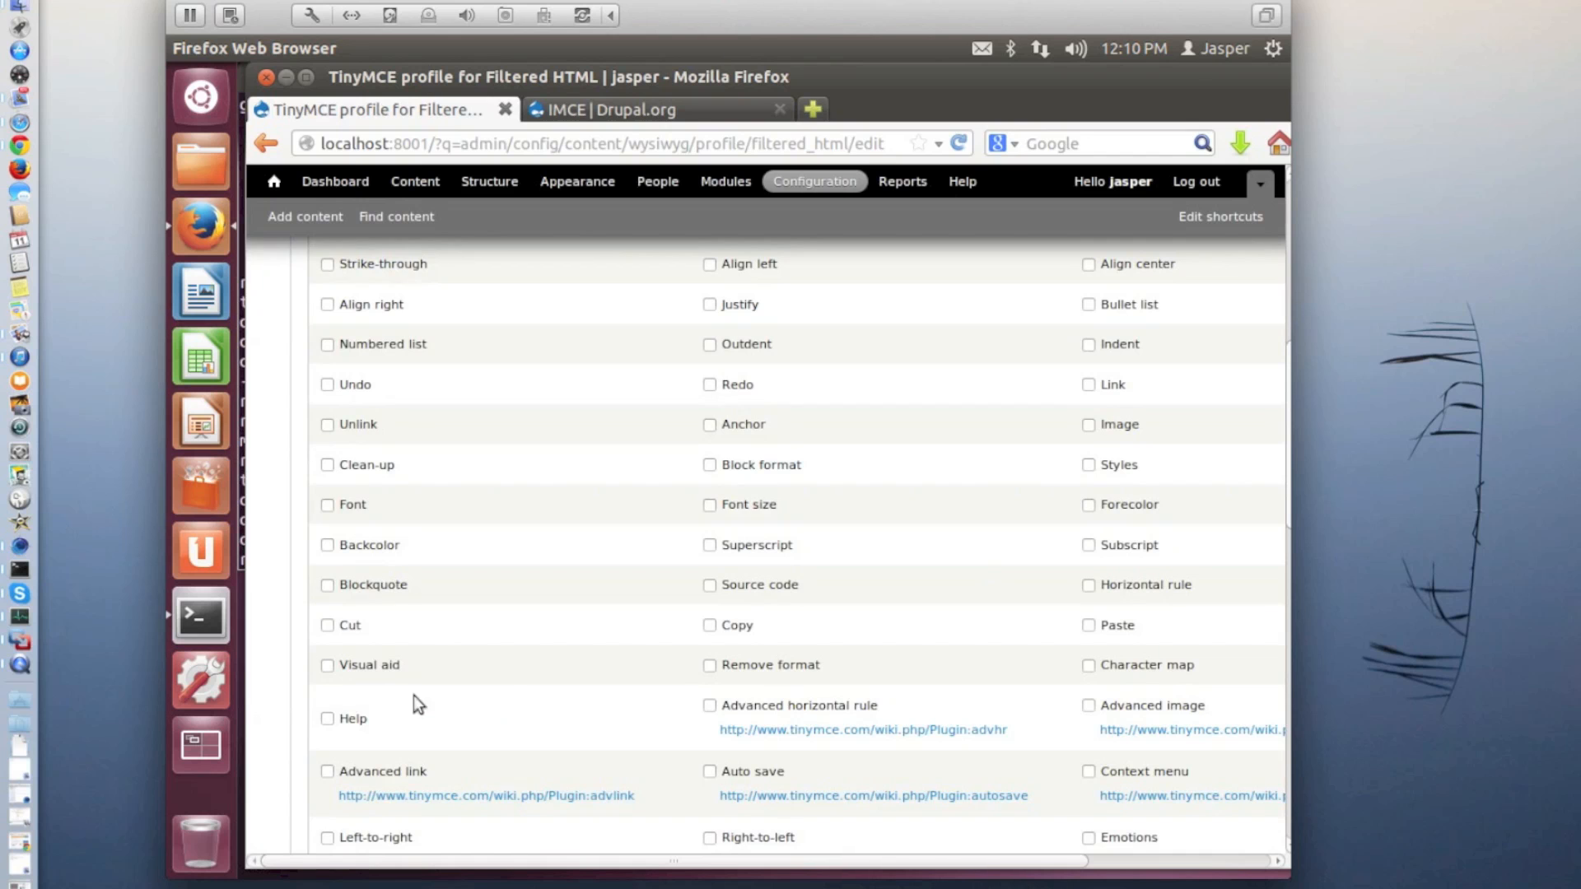
scroll(634, 628, up, 5)
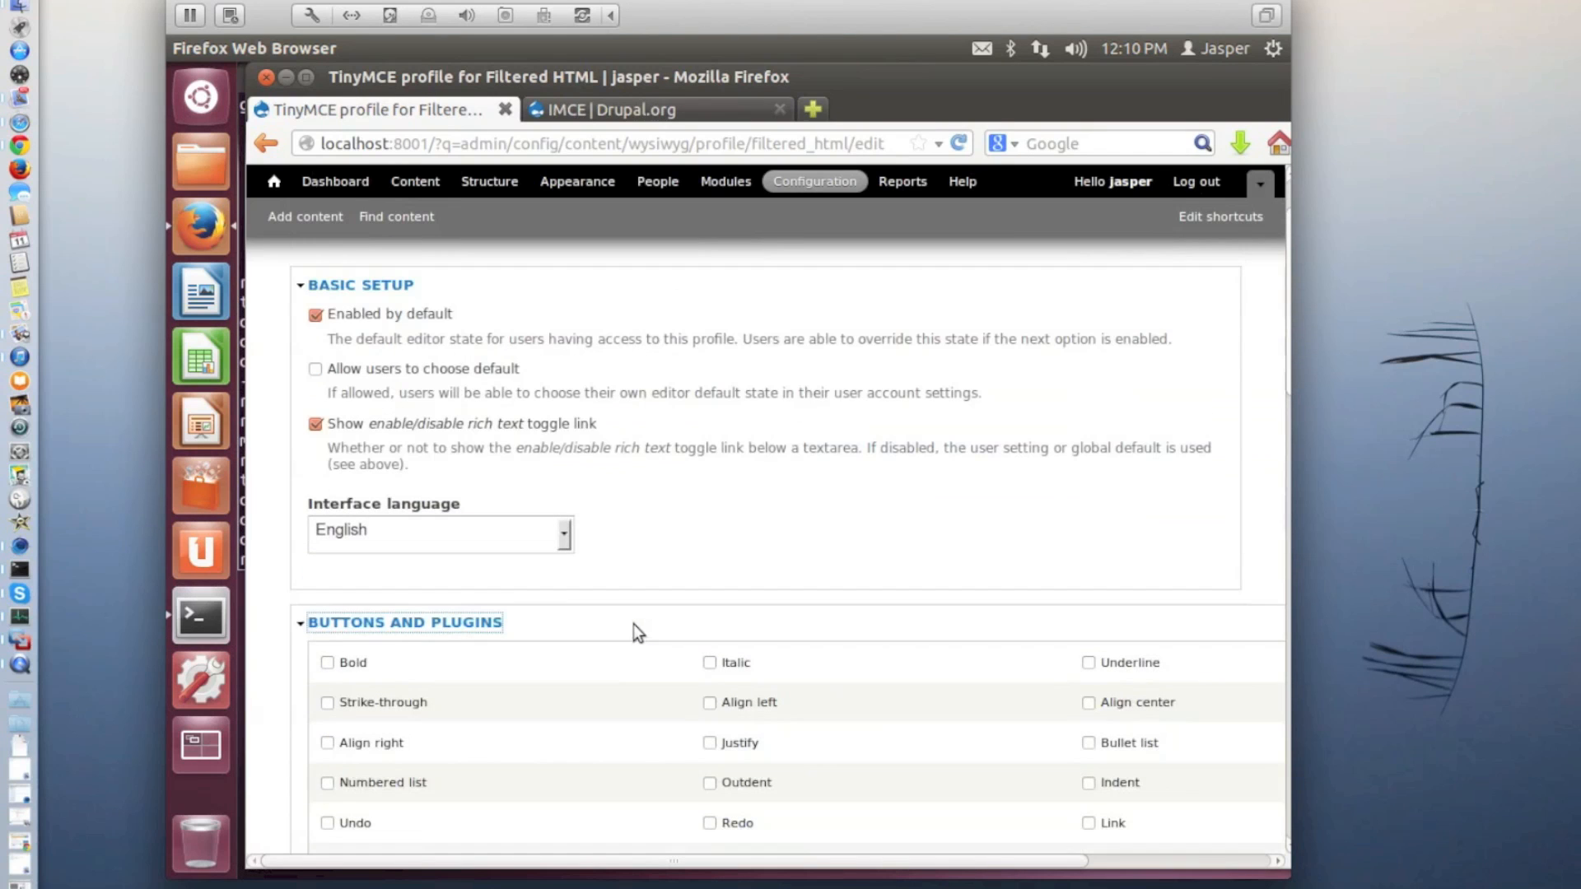
click(329, 663)
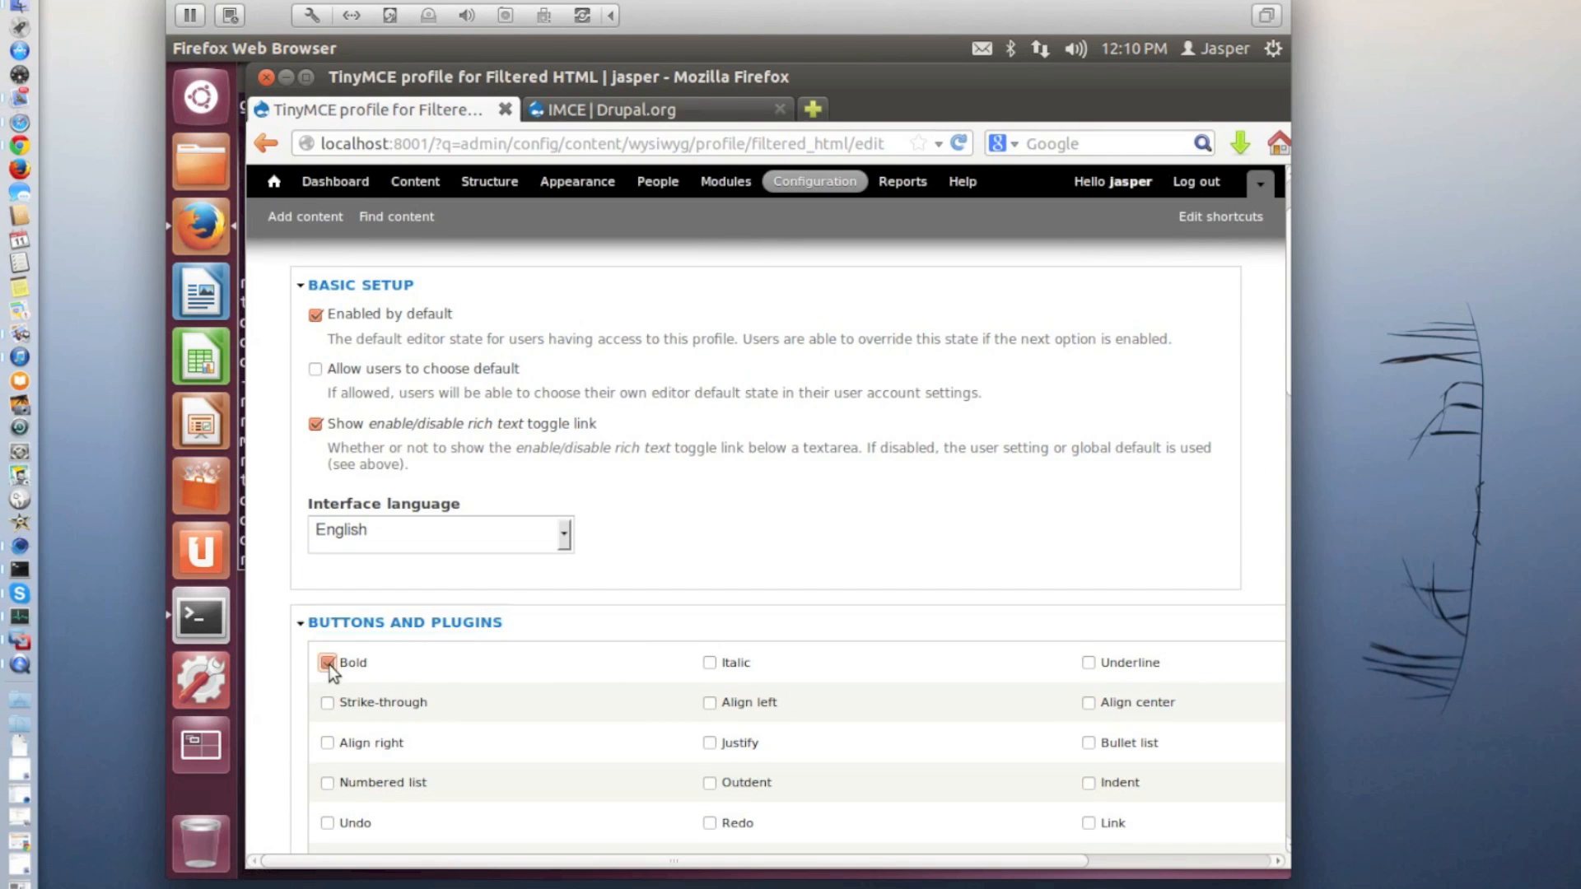
click(710, 664)
click(1088, 663)
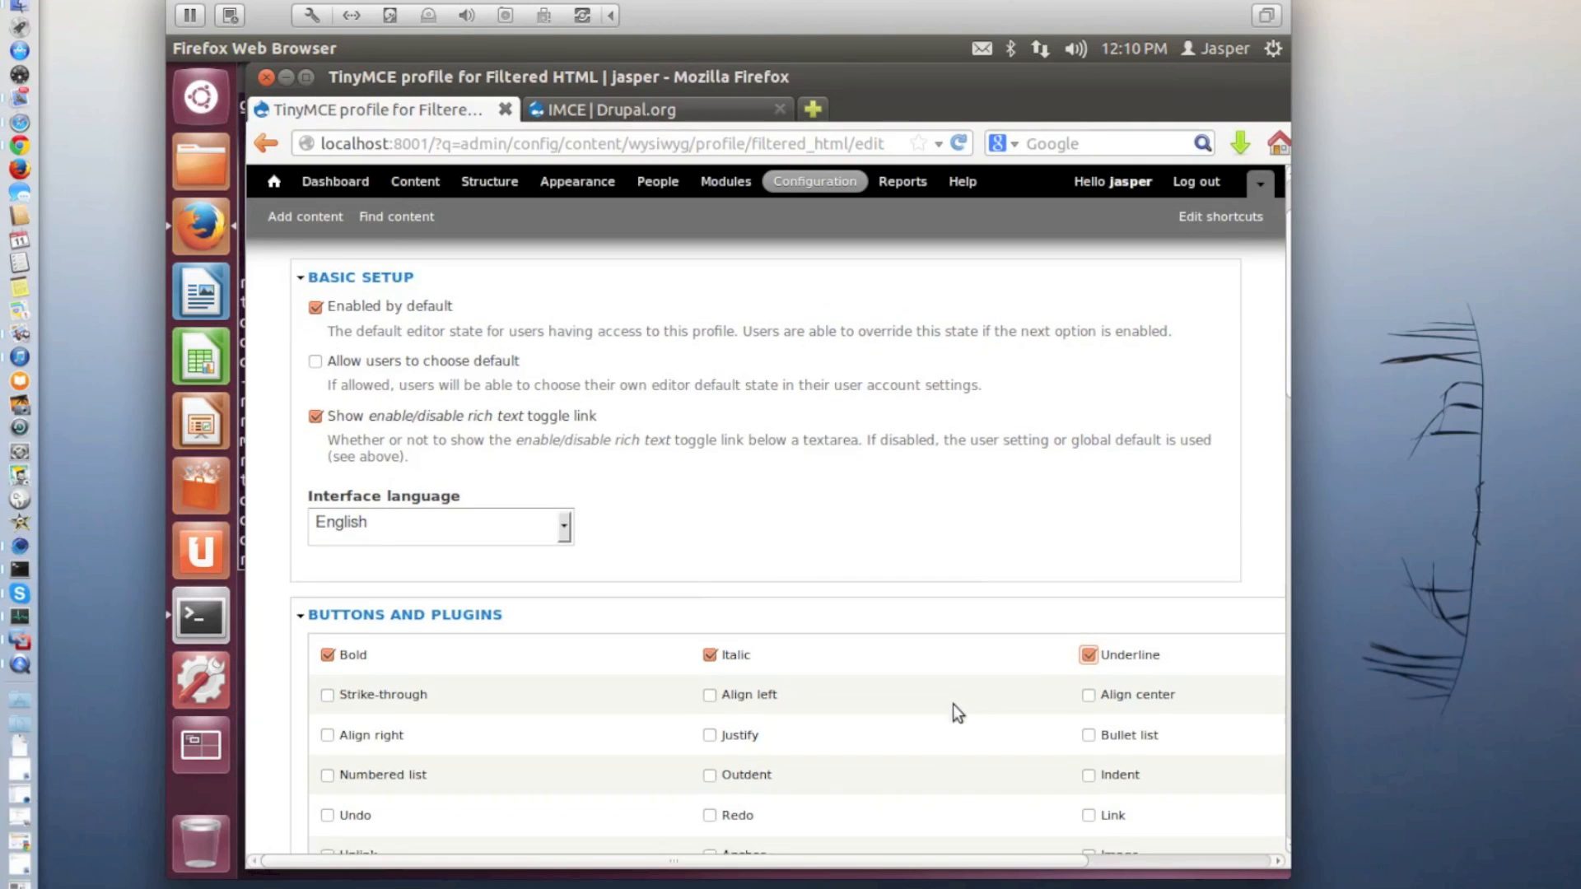
scroll(954, 707, down, 2)
scroll(955, 713, down, 2)
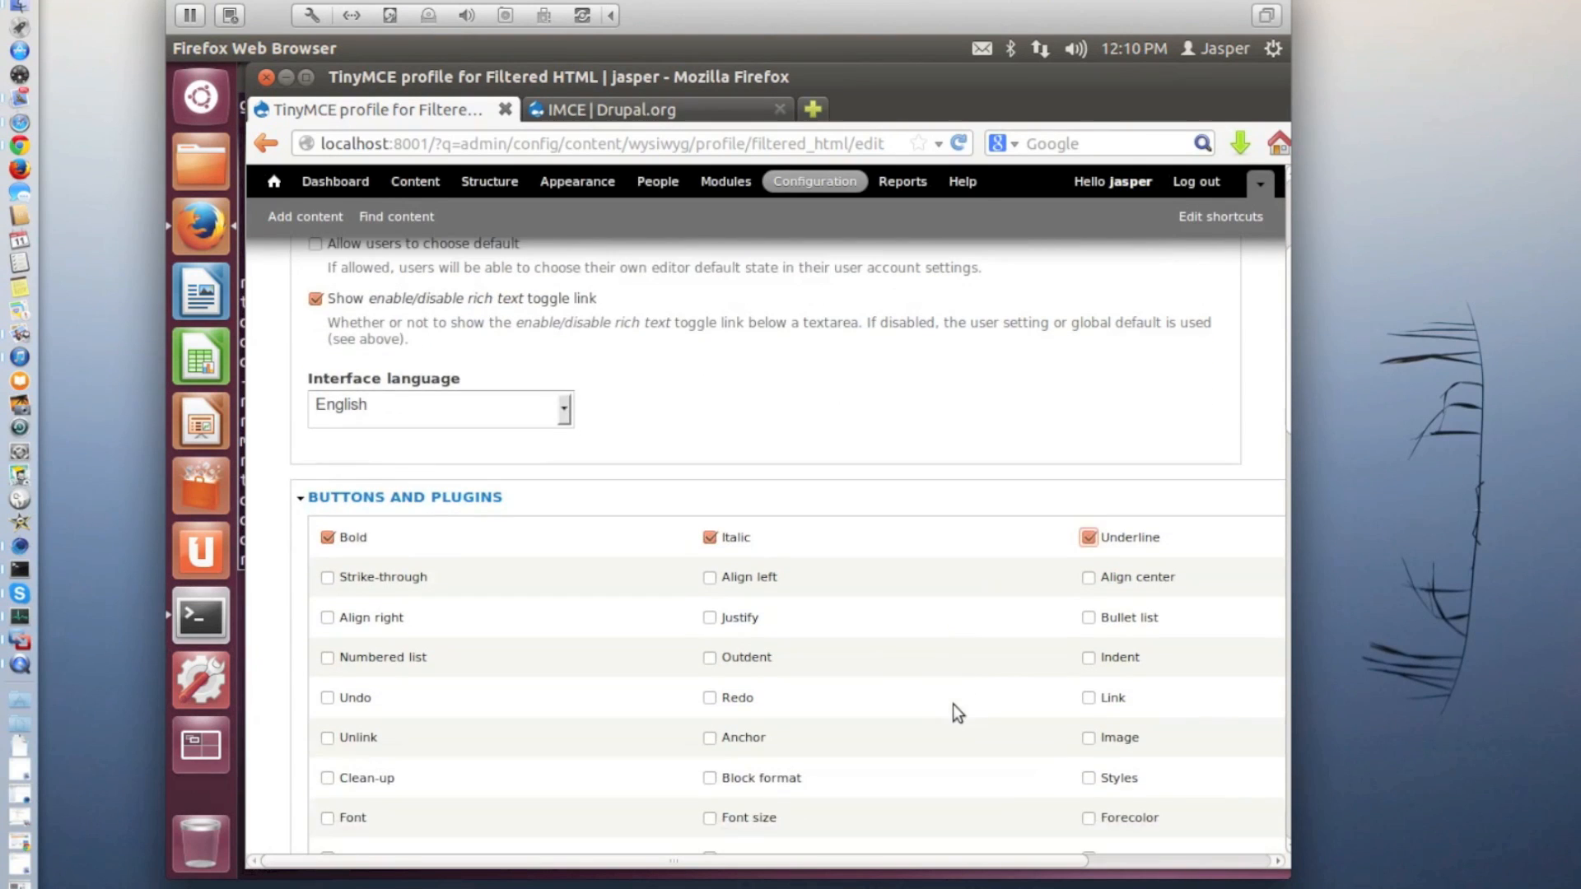
click(1088, 739)
scroll(1022, 683, down, 10)
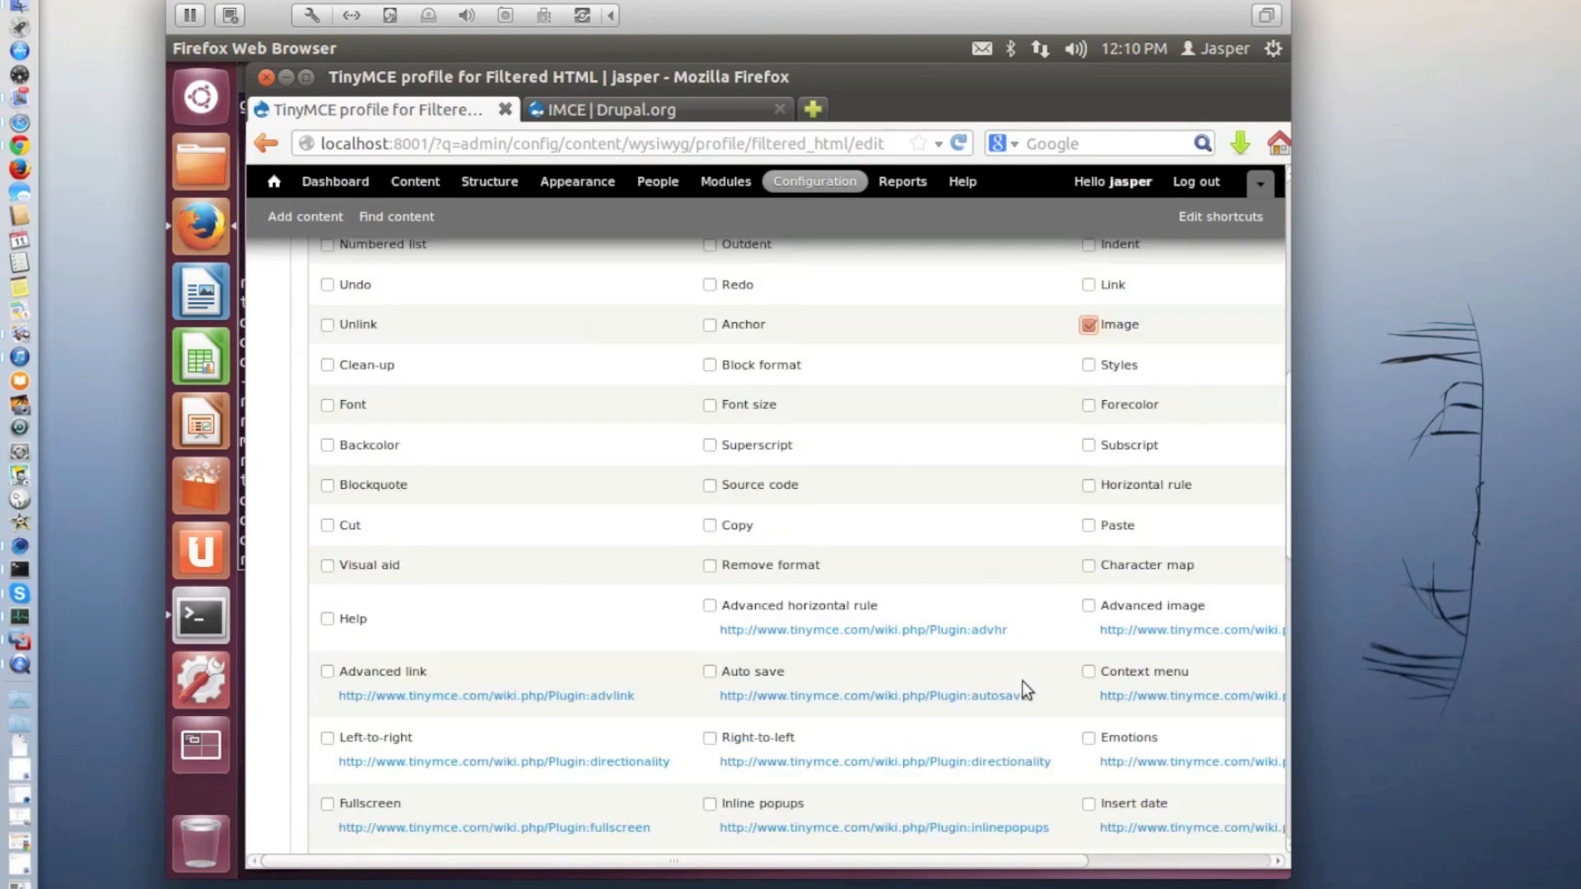
scroll(1022, 683, down, 15)
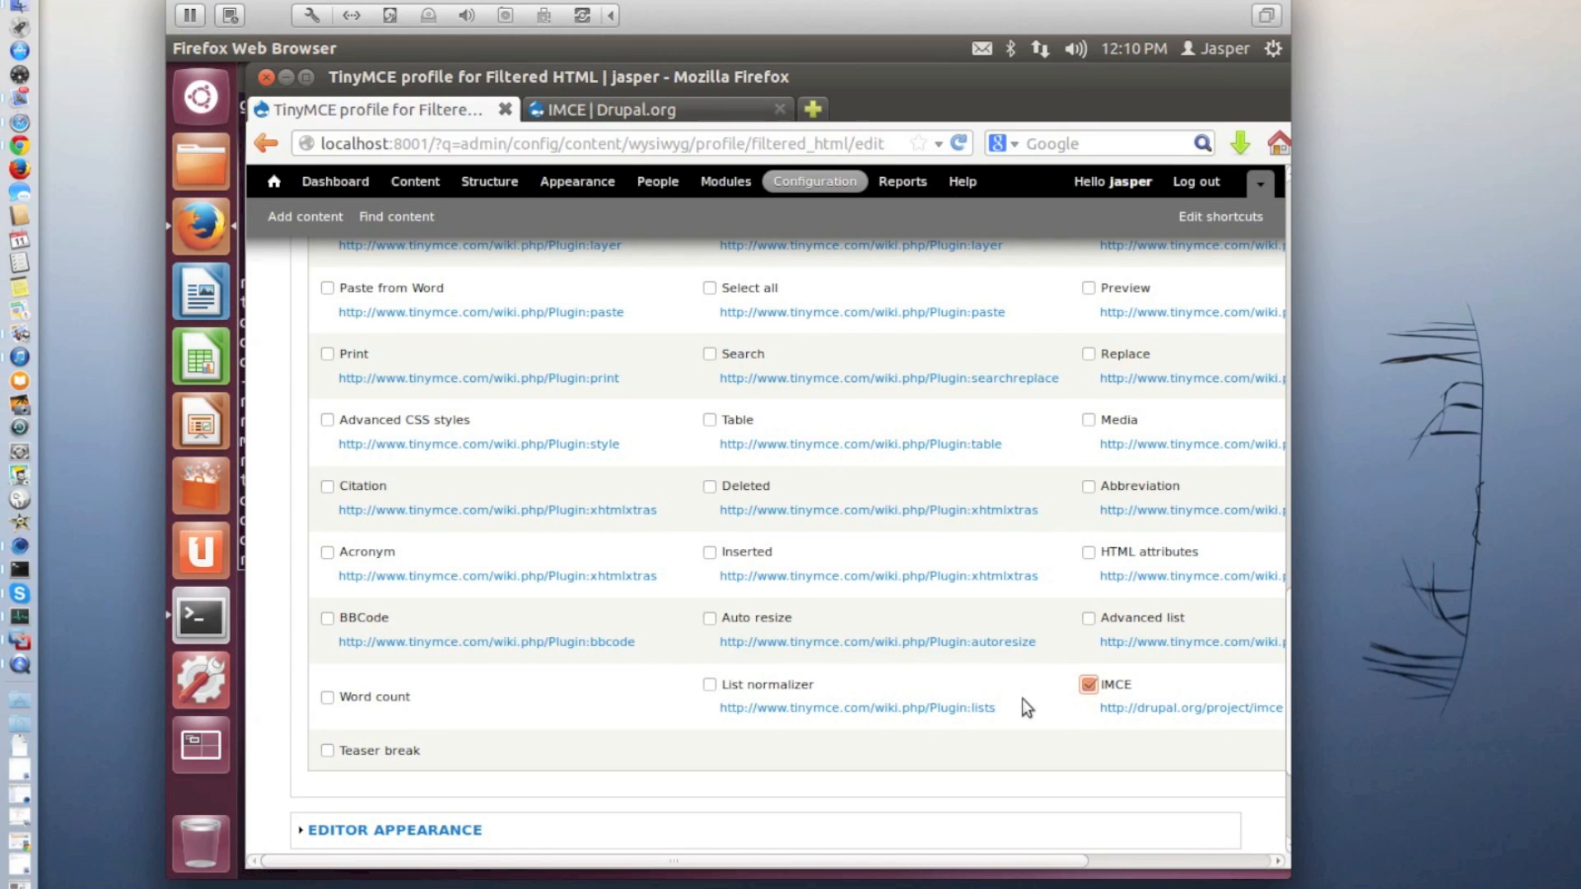
scroll(975, 706, down, 3)
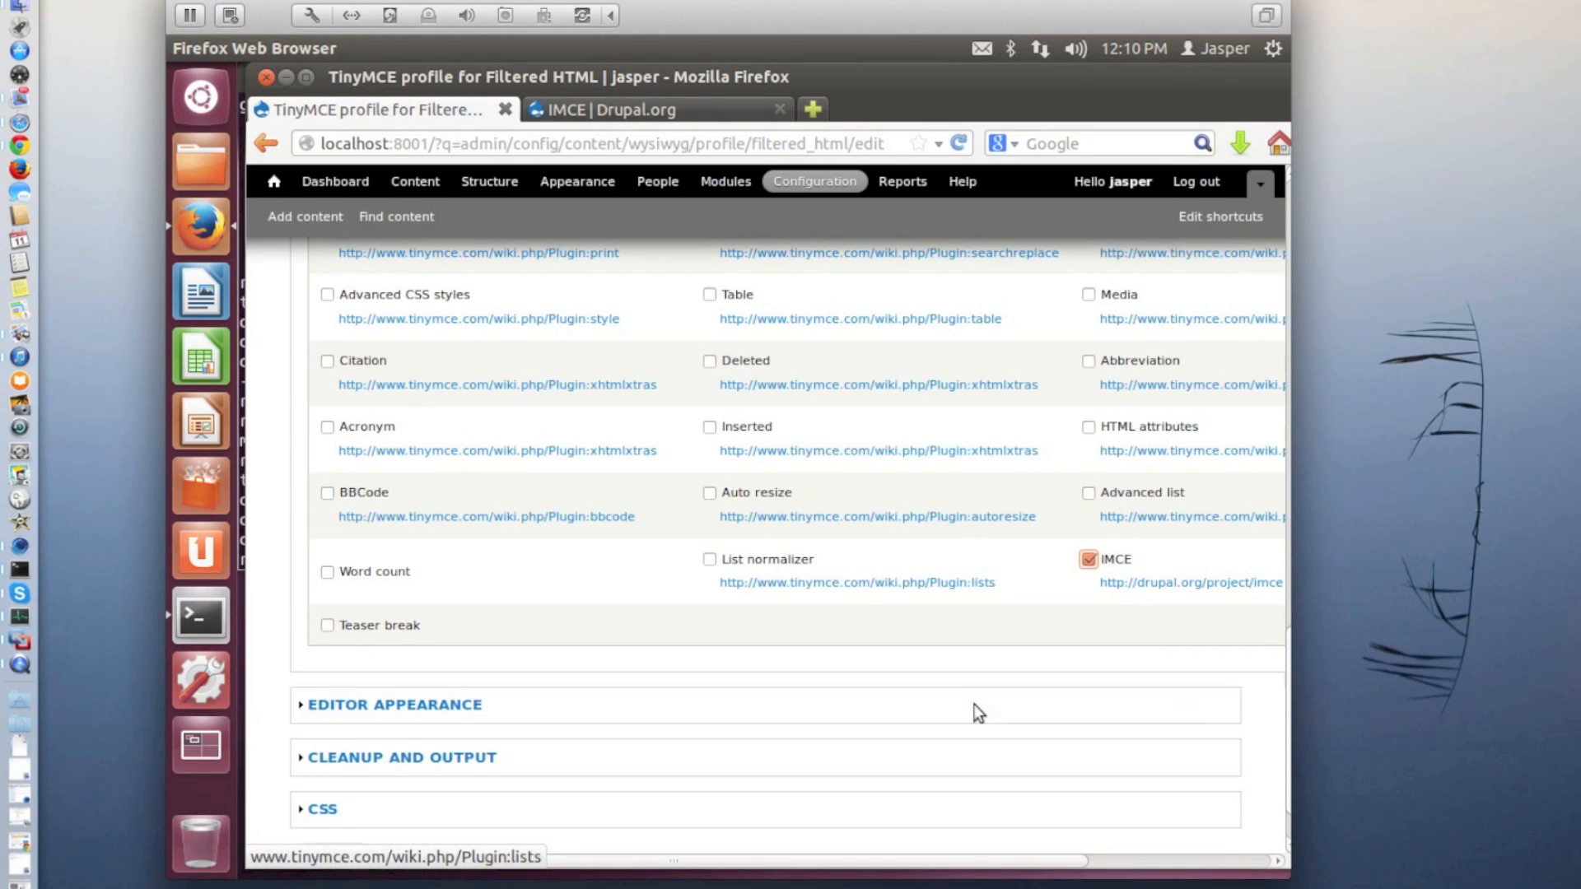
Review the editor appearance, cleanup and output, and CSS options of the Filtered HTML profile and save the profile
click(418, 713)
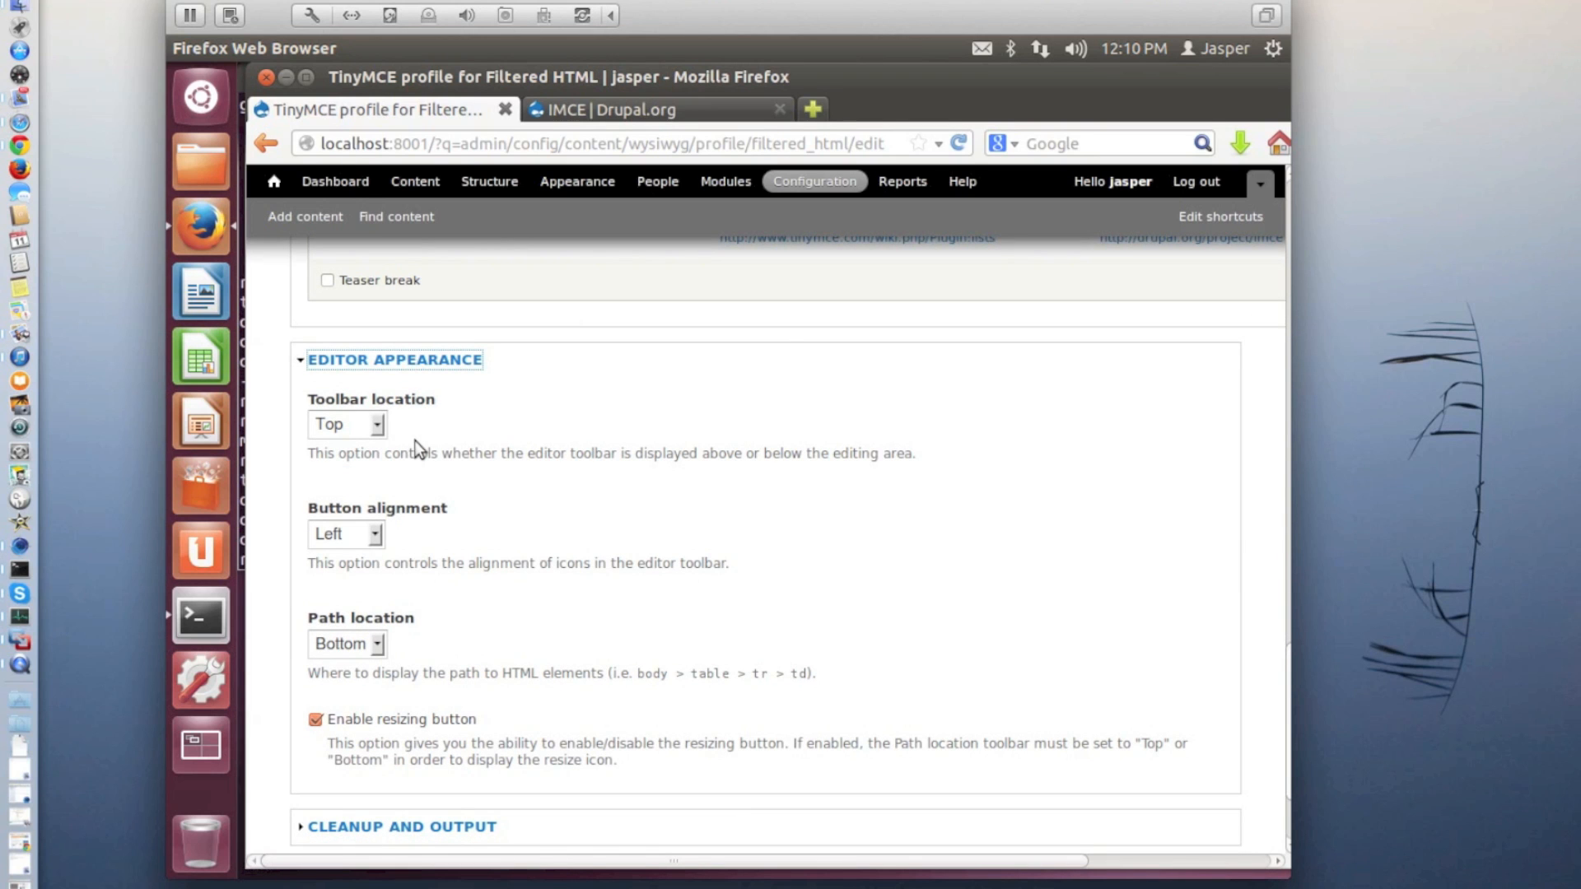
scroll(476, 540, down, 3)
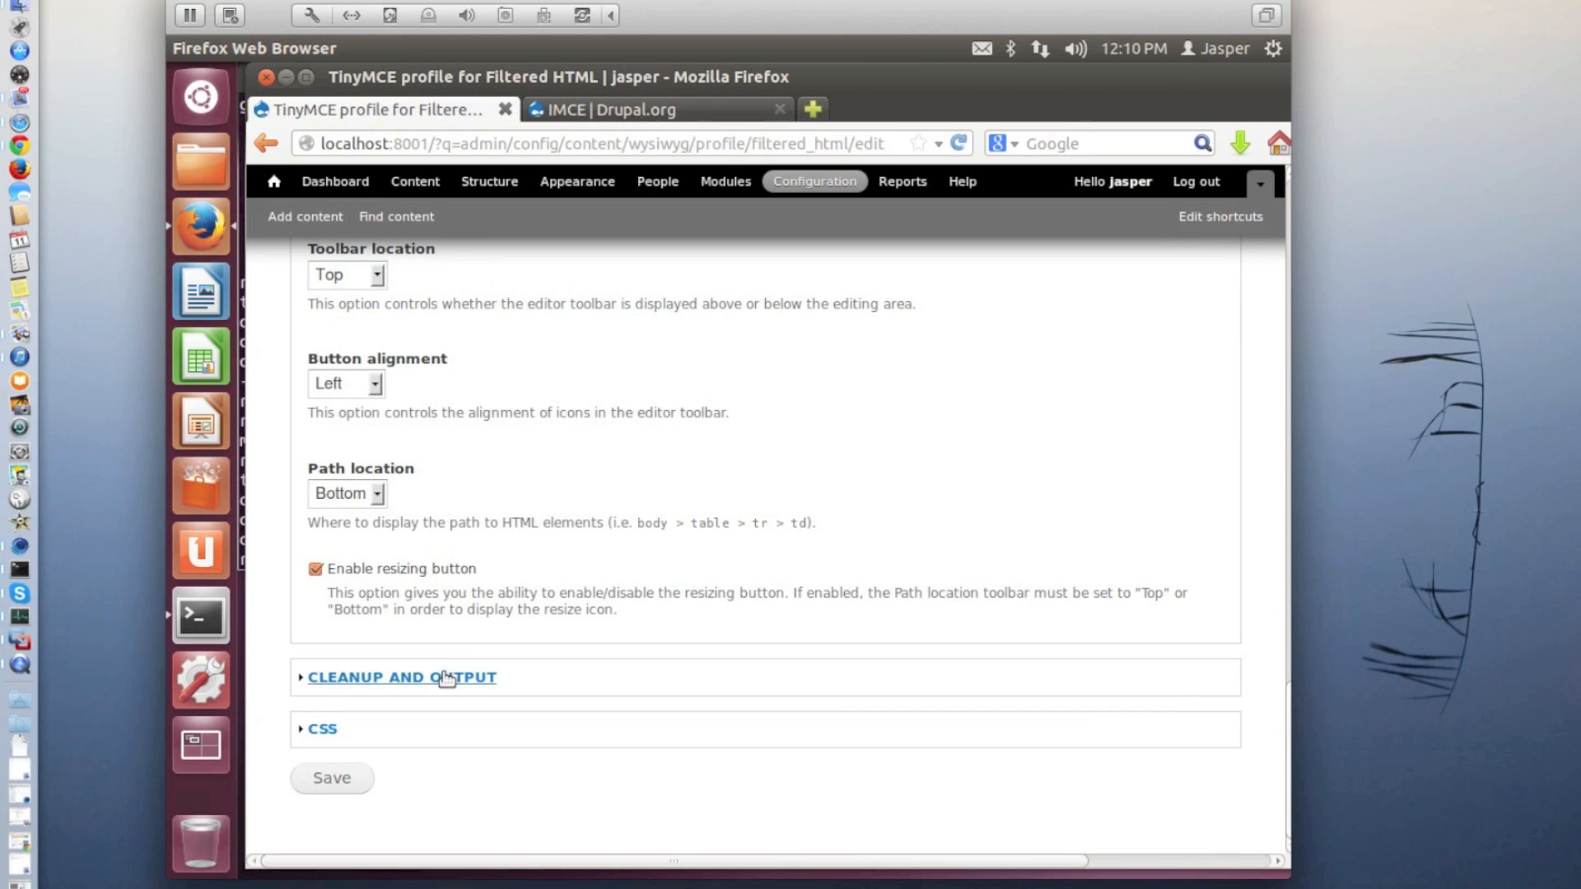
click(445, 676)
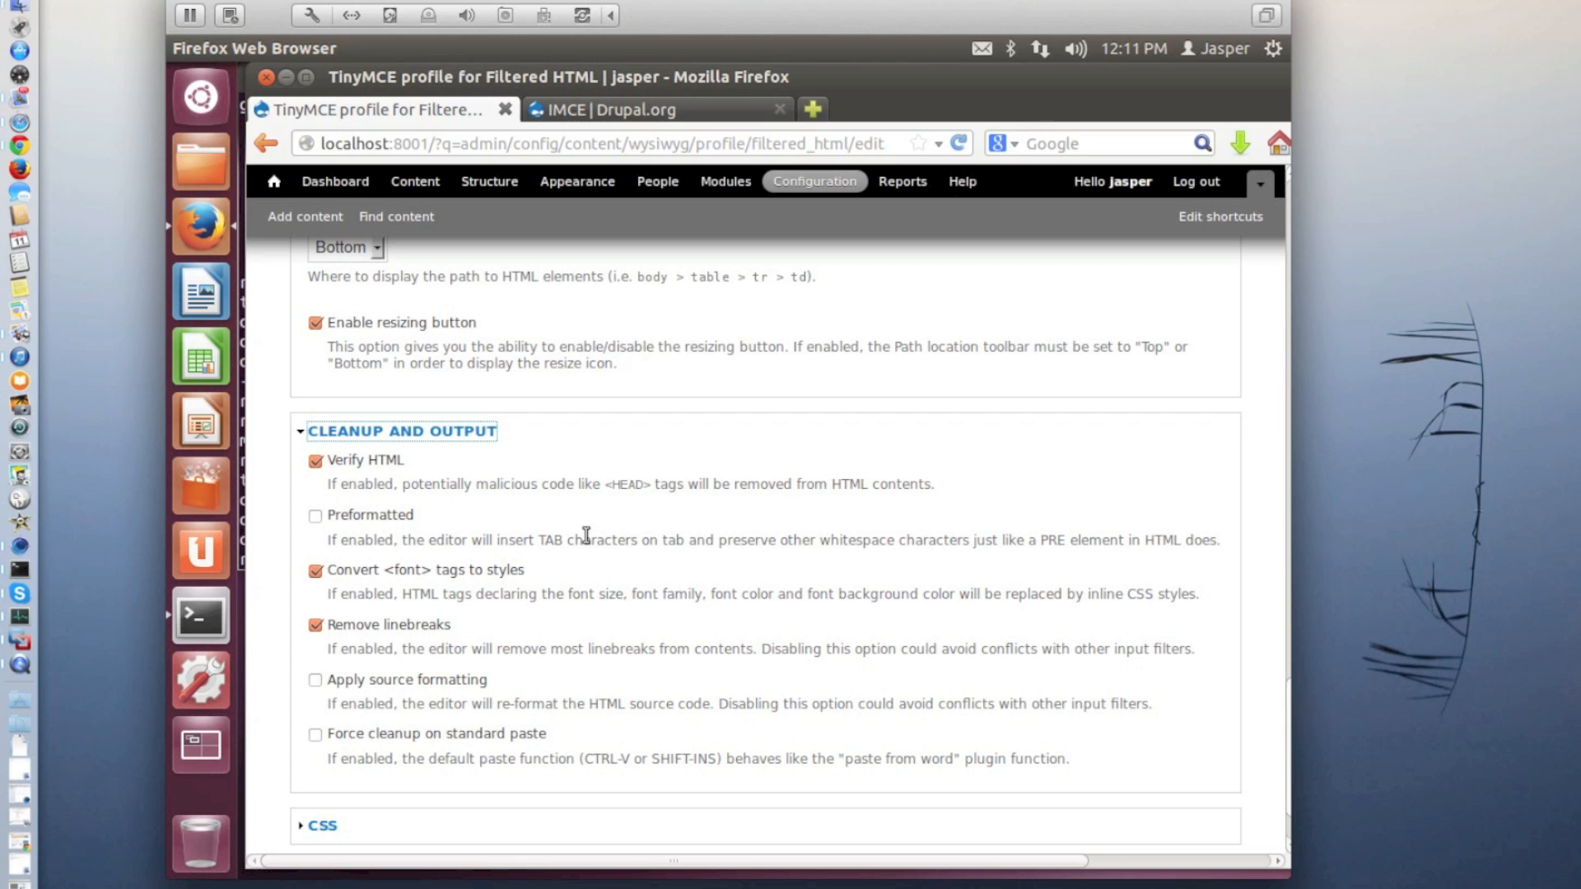
click(324, 827)
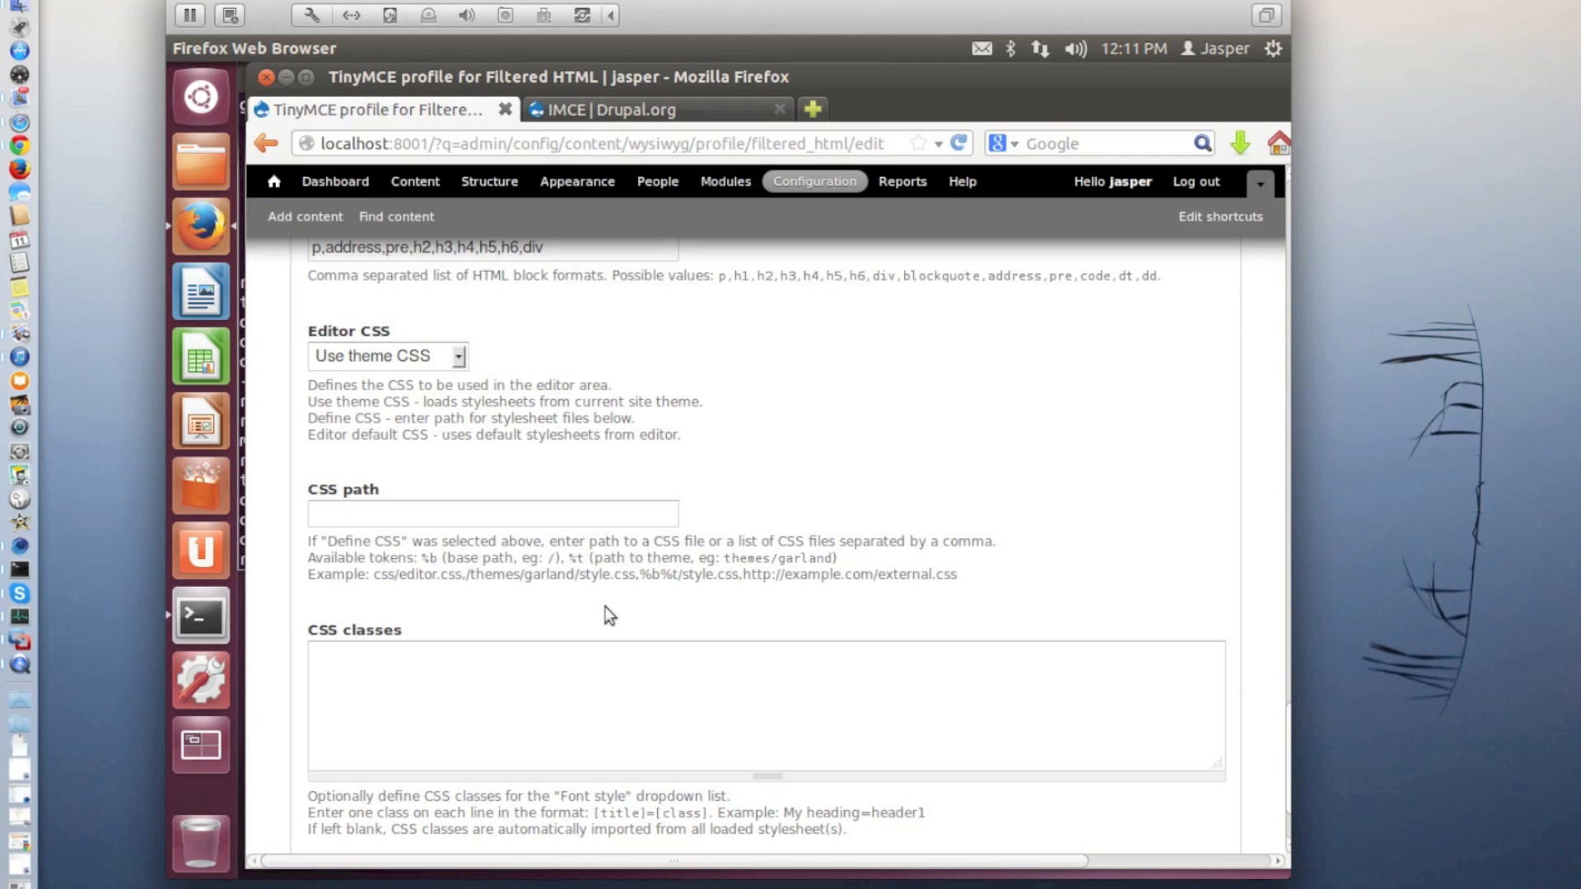
scroll(606, 546, up, 1)
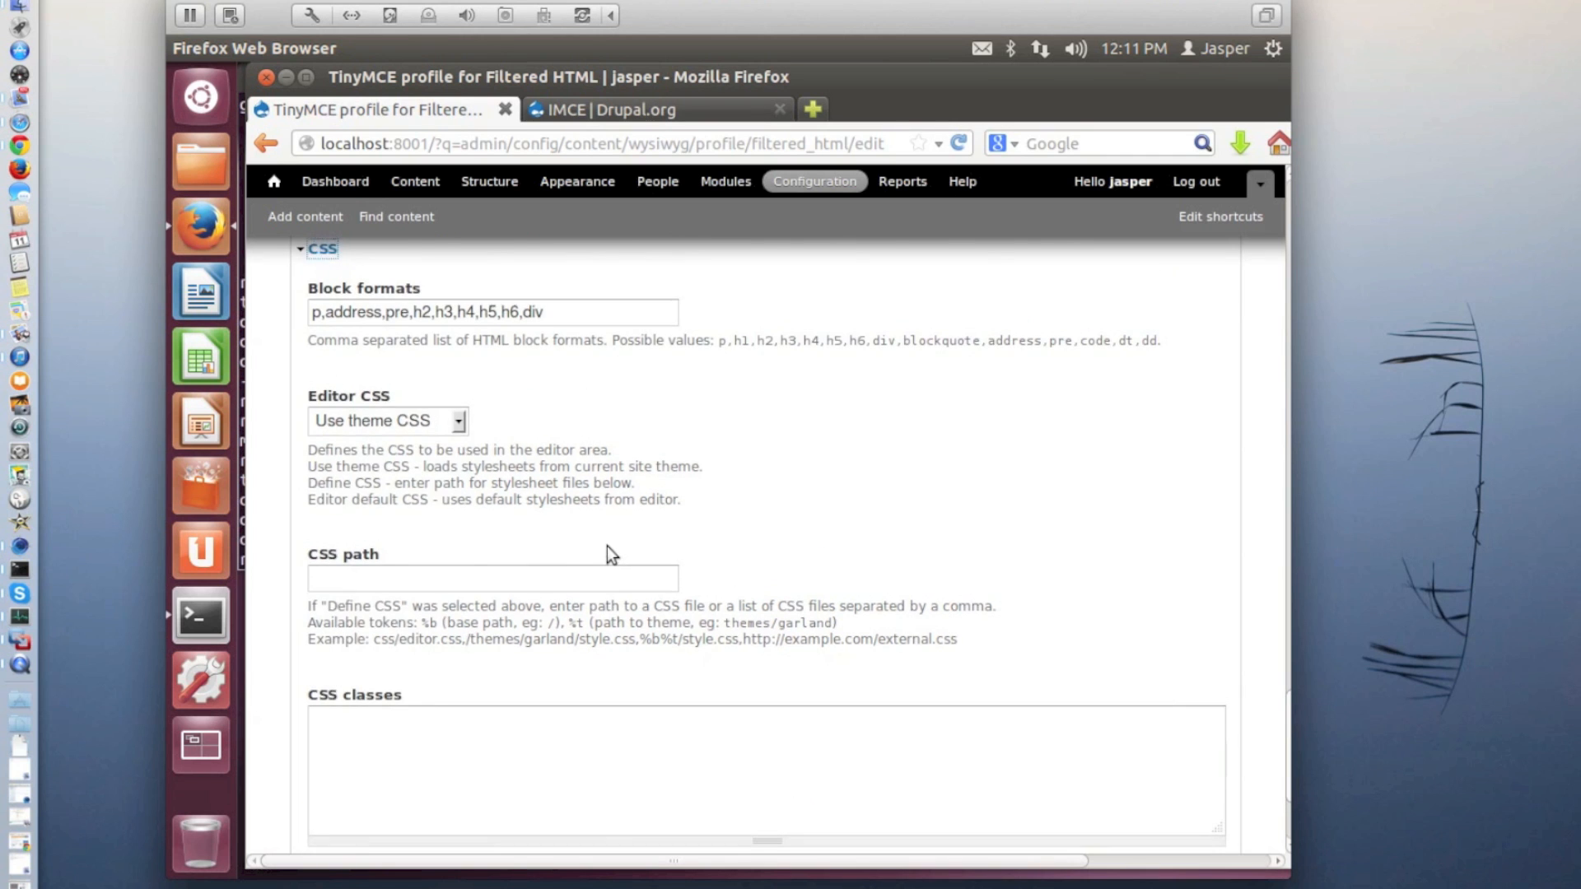
scroll(606, 546, up, 1)
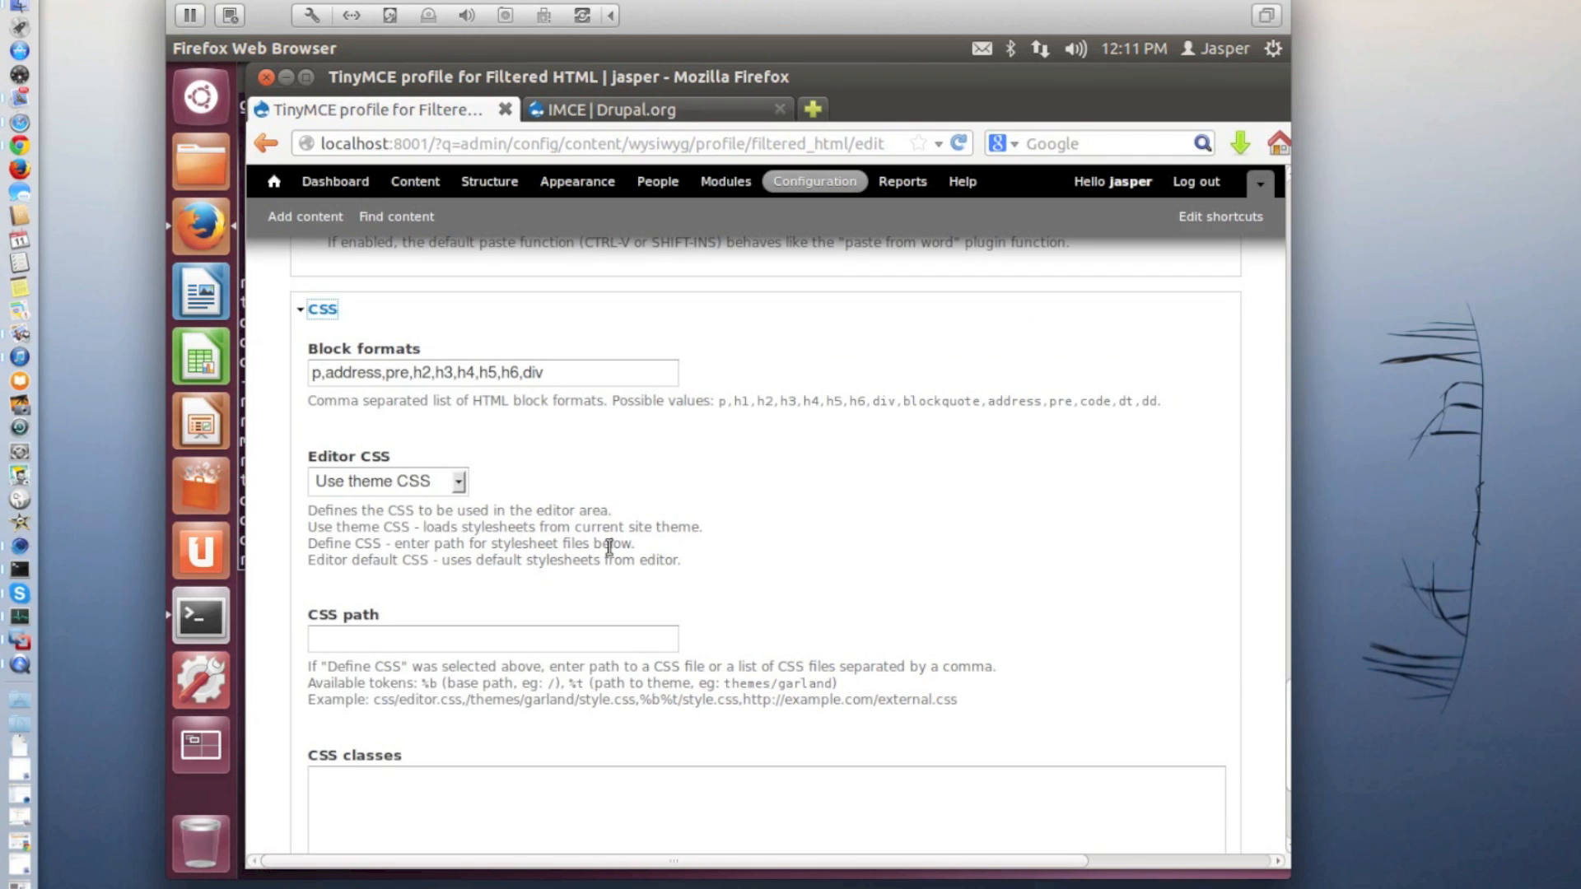
click(333, 313)
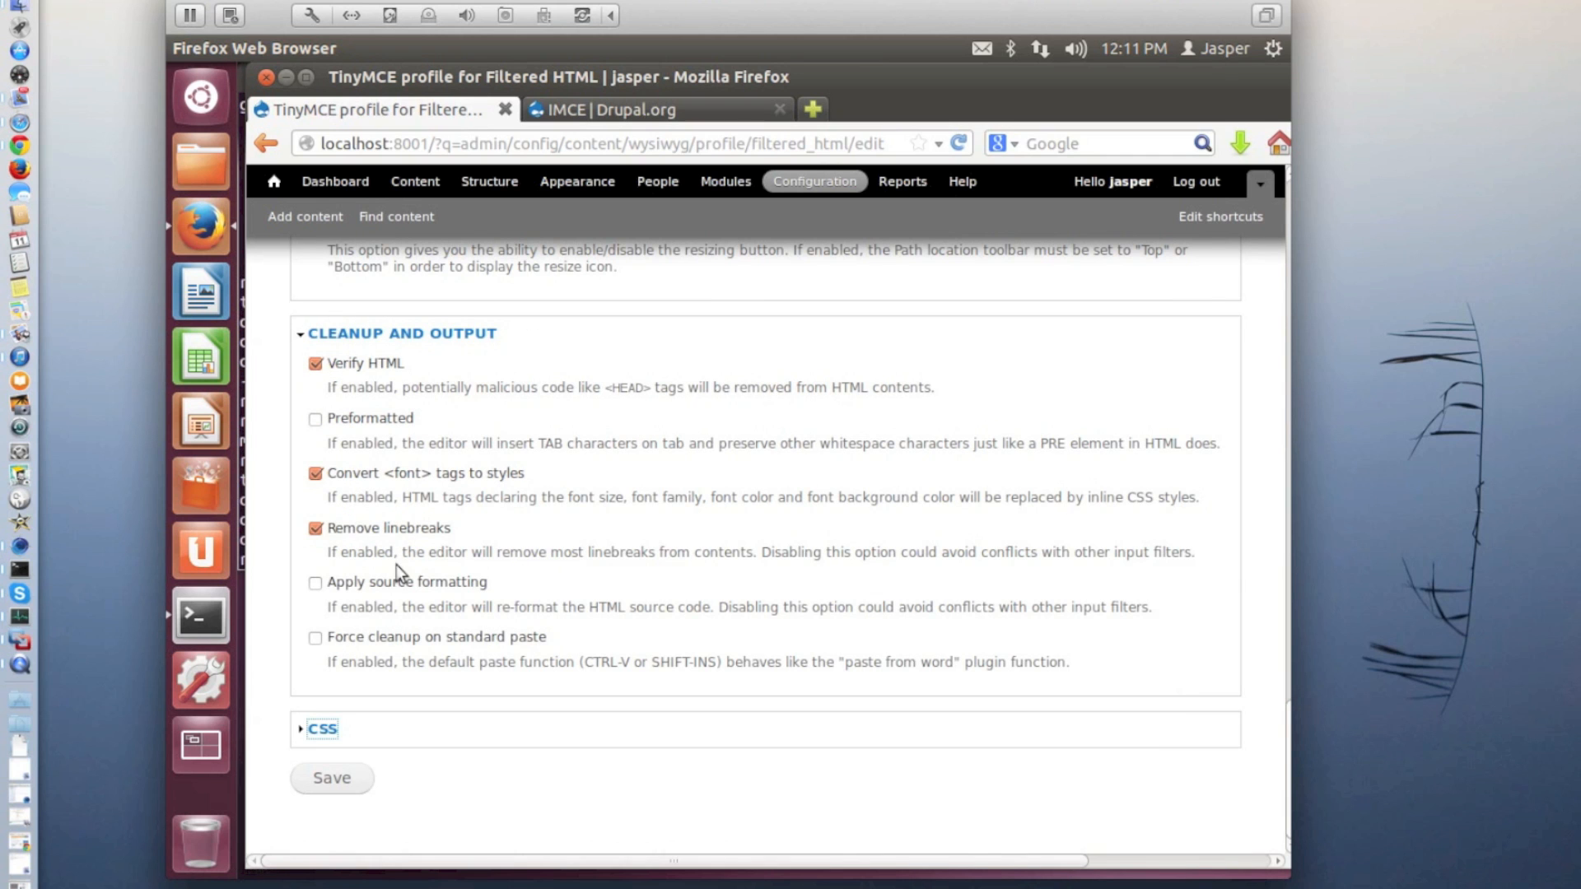
click(338, 778)
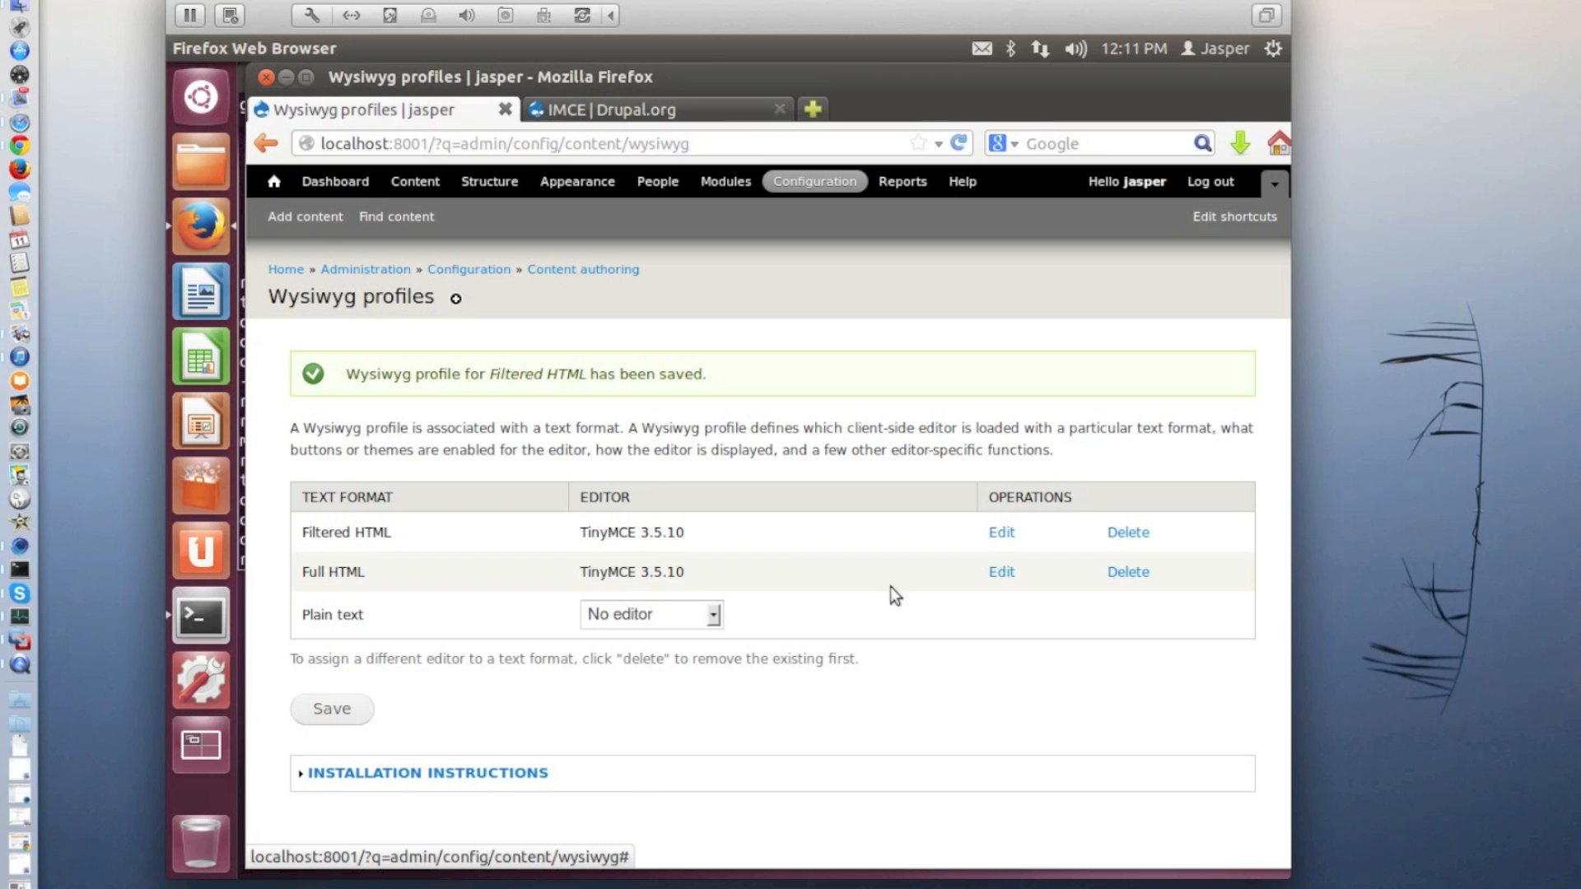
Open the TinyMCE profile for Full HTML for editing and expand its buttons and plugins
click(1002, 572)
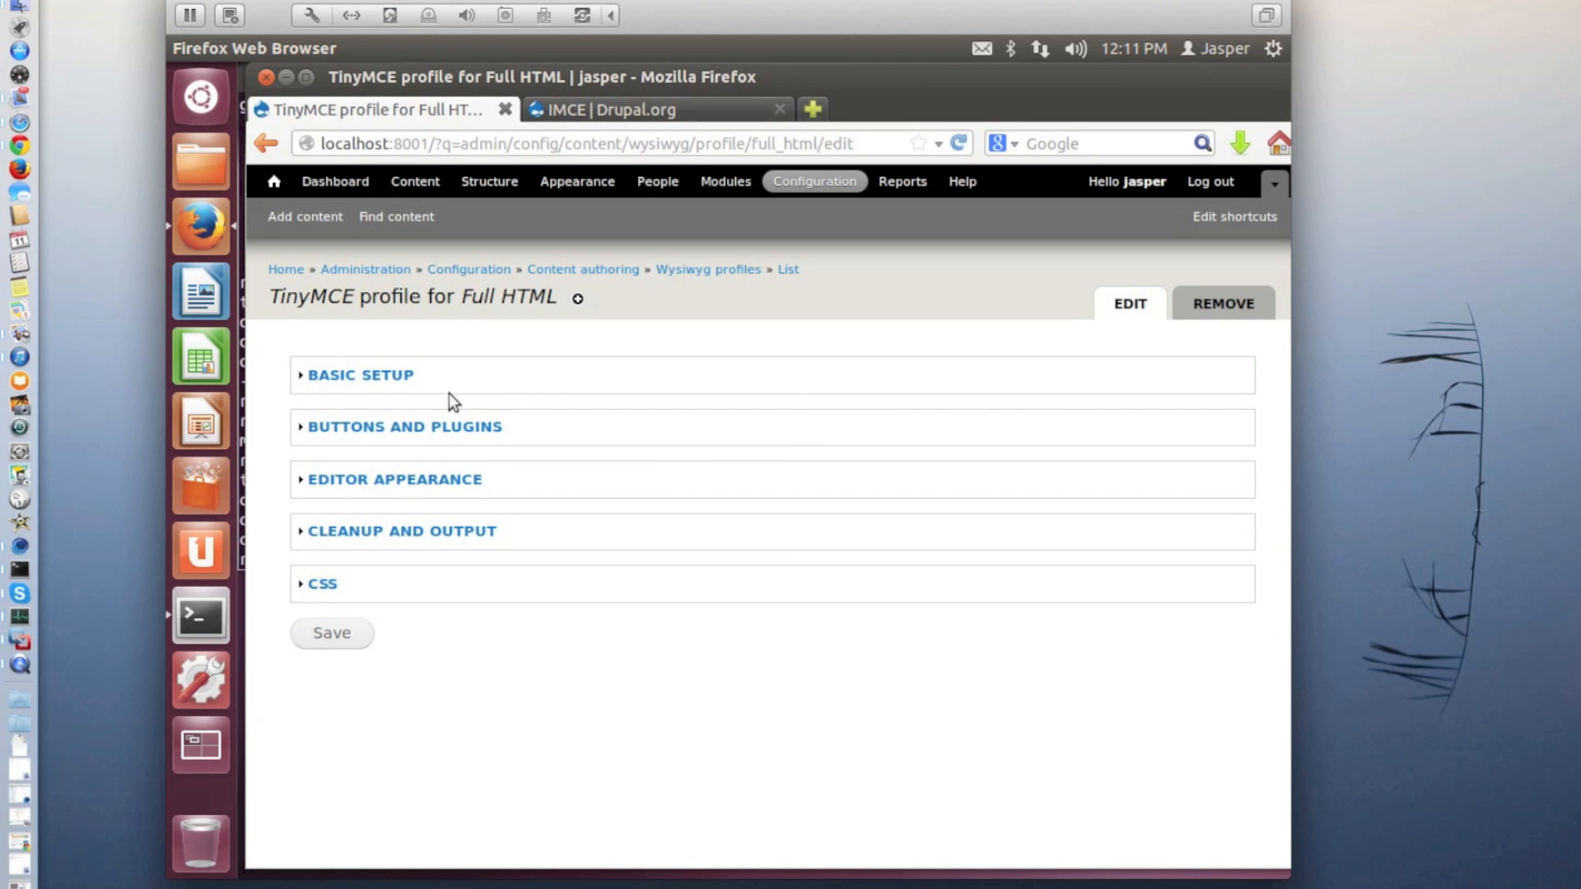
click(418, 430)
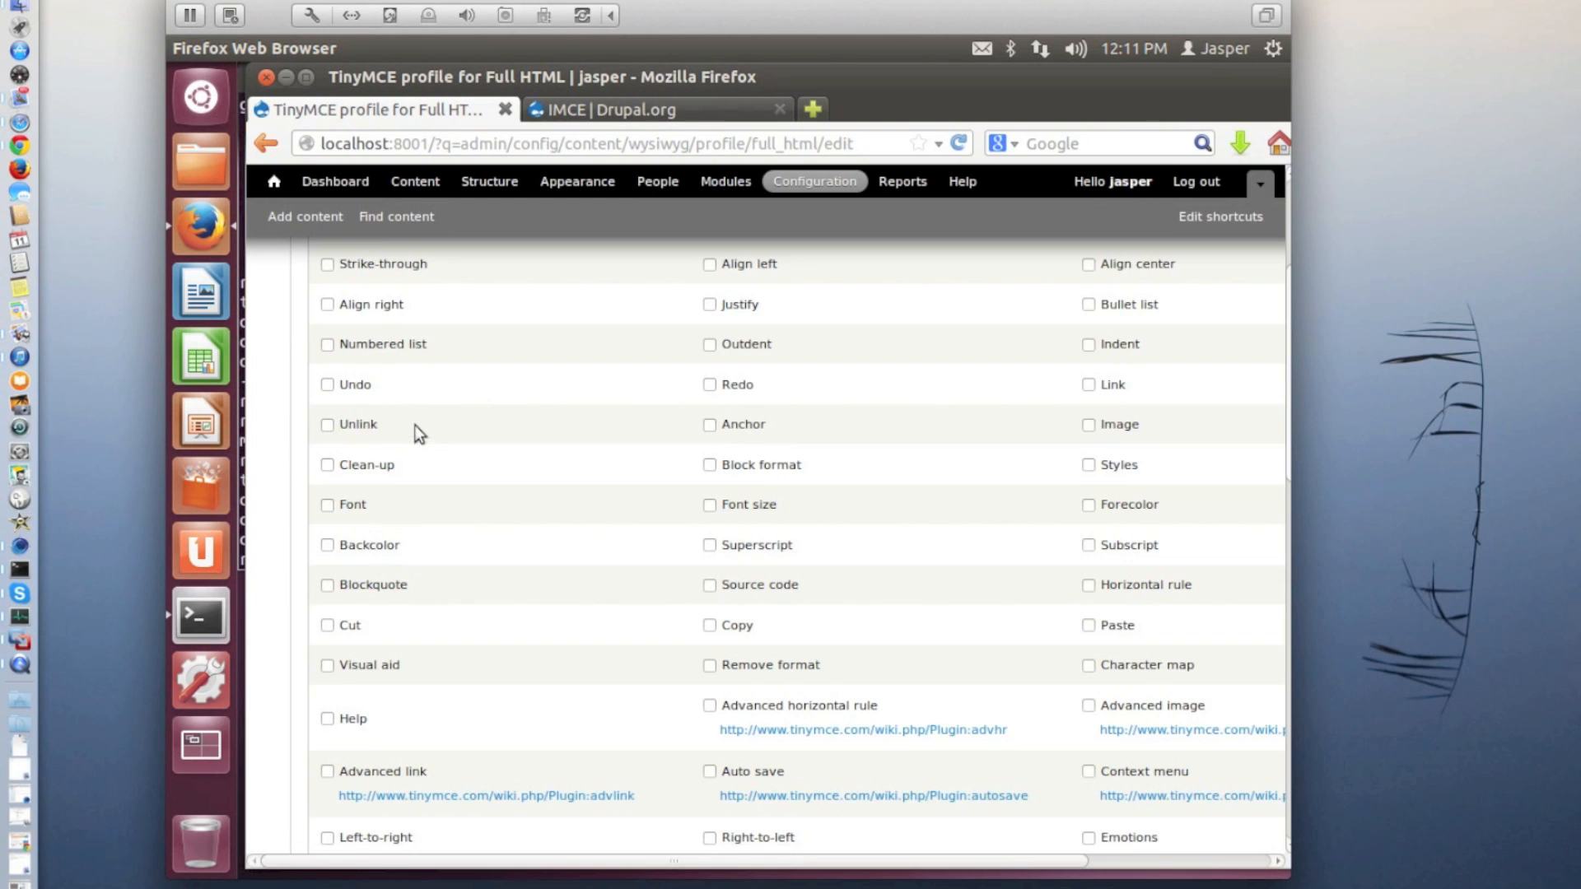
scroll(487, 438, up, 5)
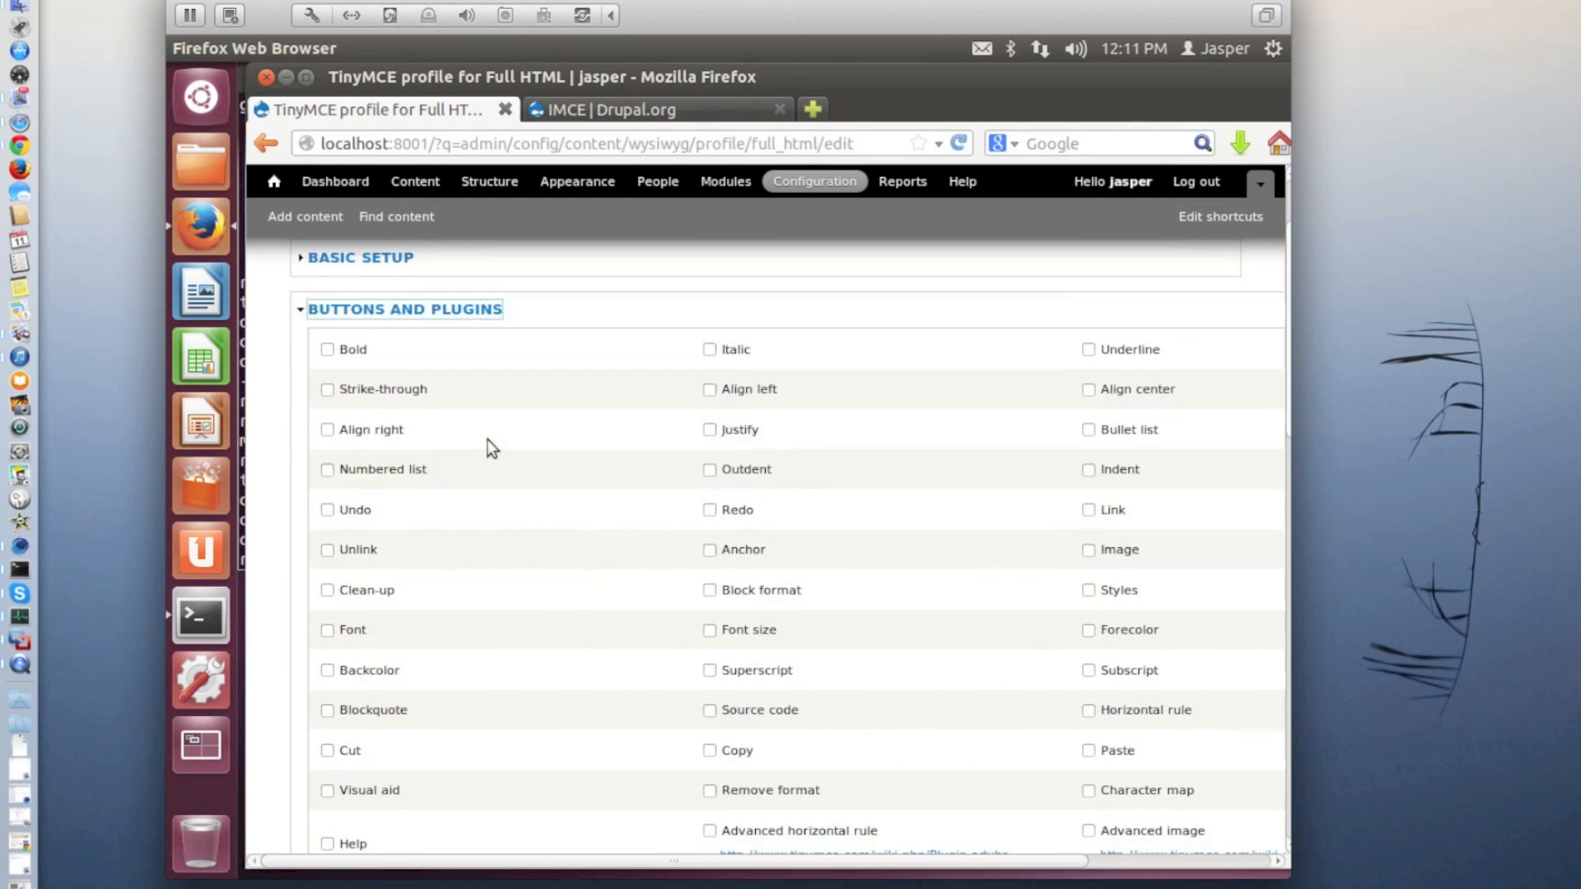
Enable Bold, Italic, Underline, Strike-through, all alignment buttons, Bullet list, Numbered list, Outdent, Indent and Image in the Full HTML profile
click(328, 468)
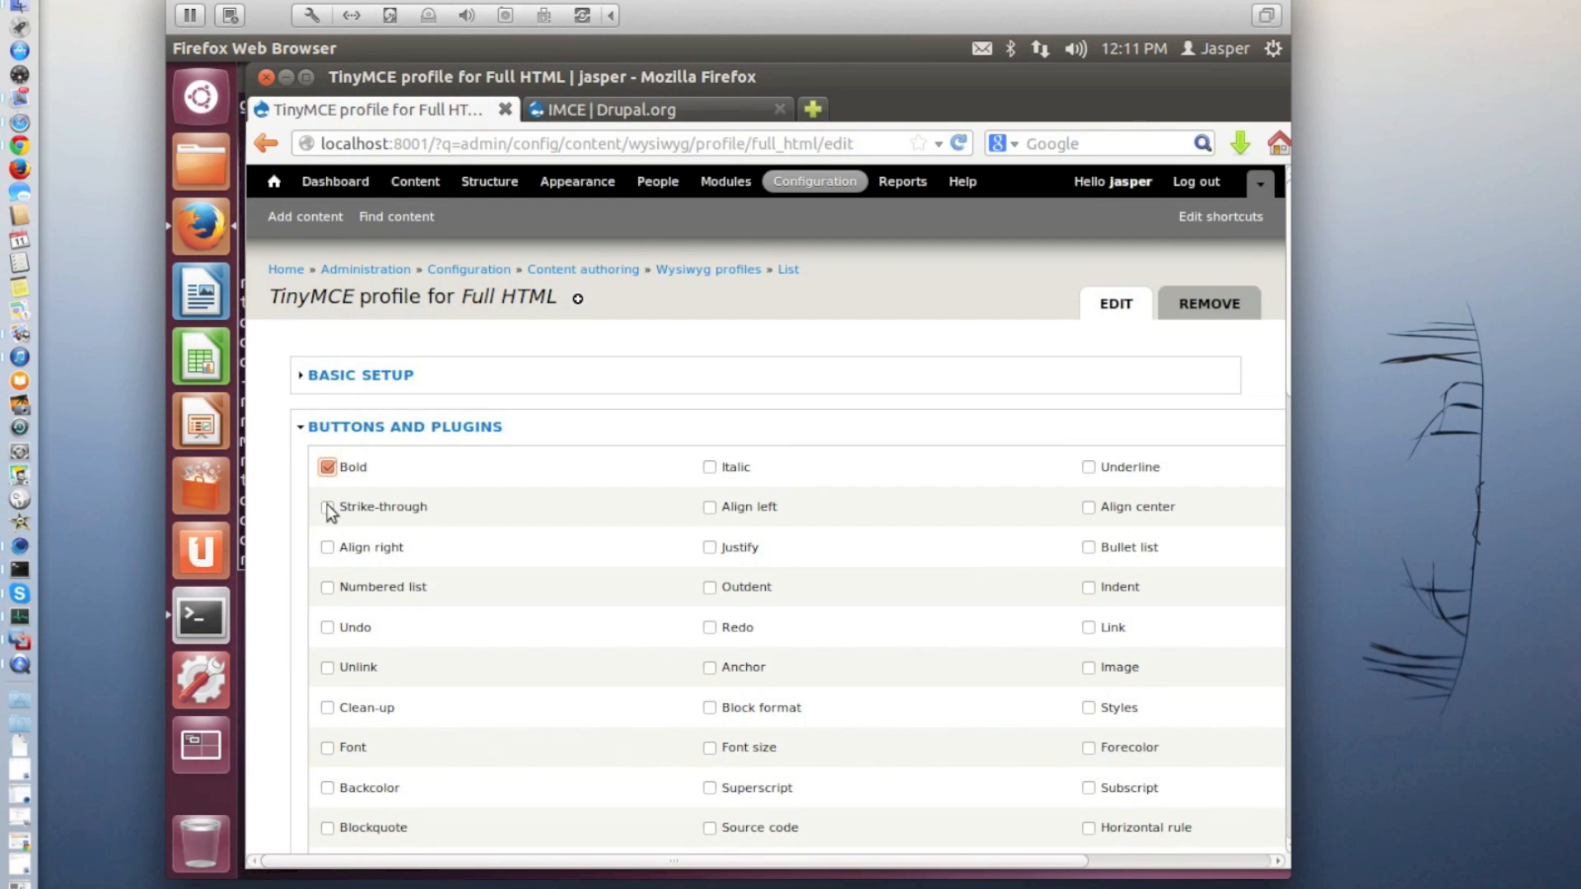
click(327, 548)
click(712, 587)
click(710, 467)
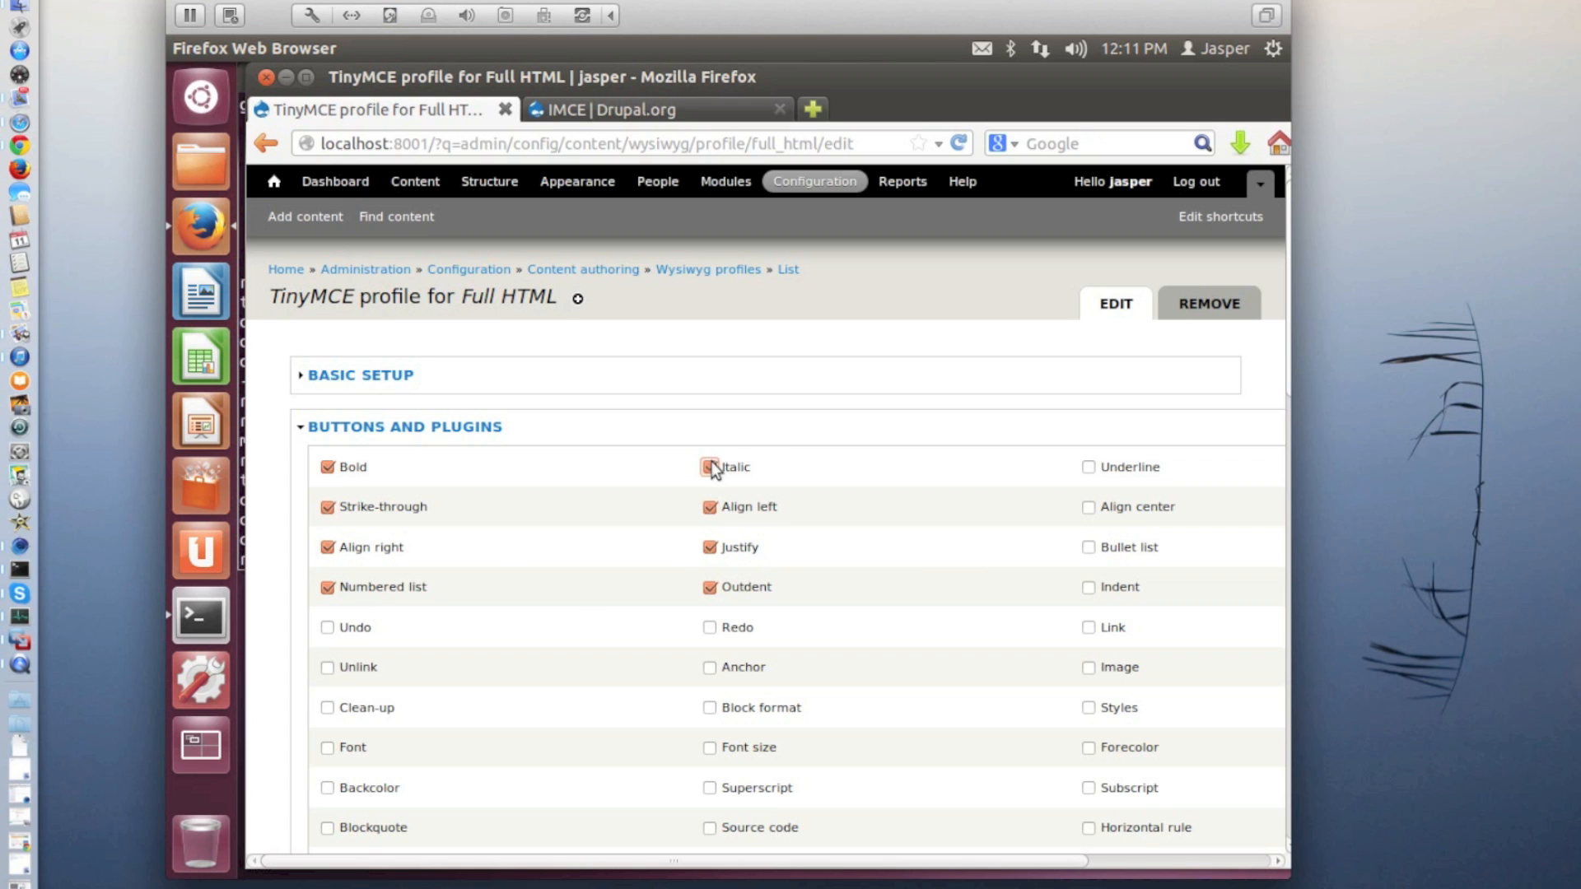
click(1090, 467)
click(1090, 508)
click(1089, 545)
scroll(1084, 666, down, 3)
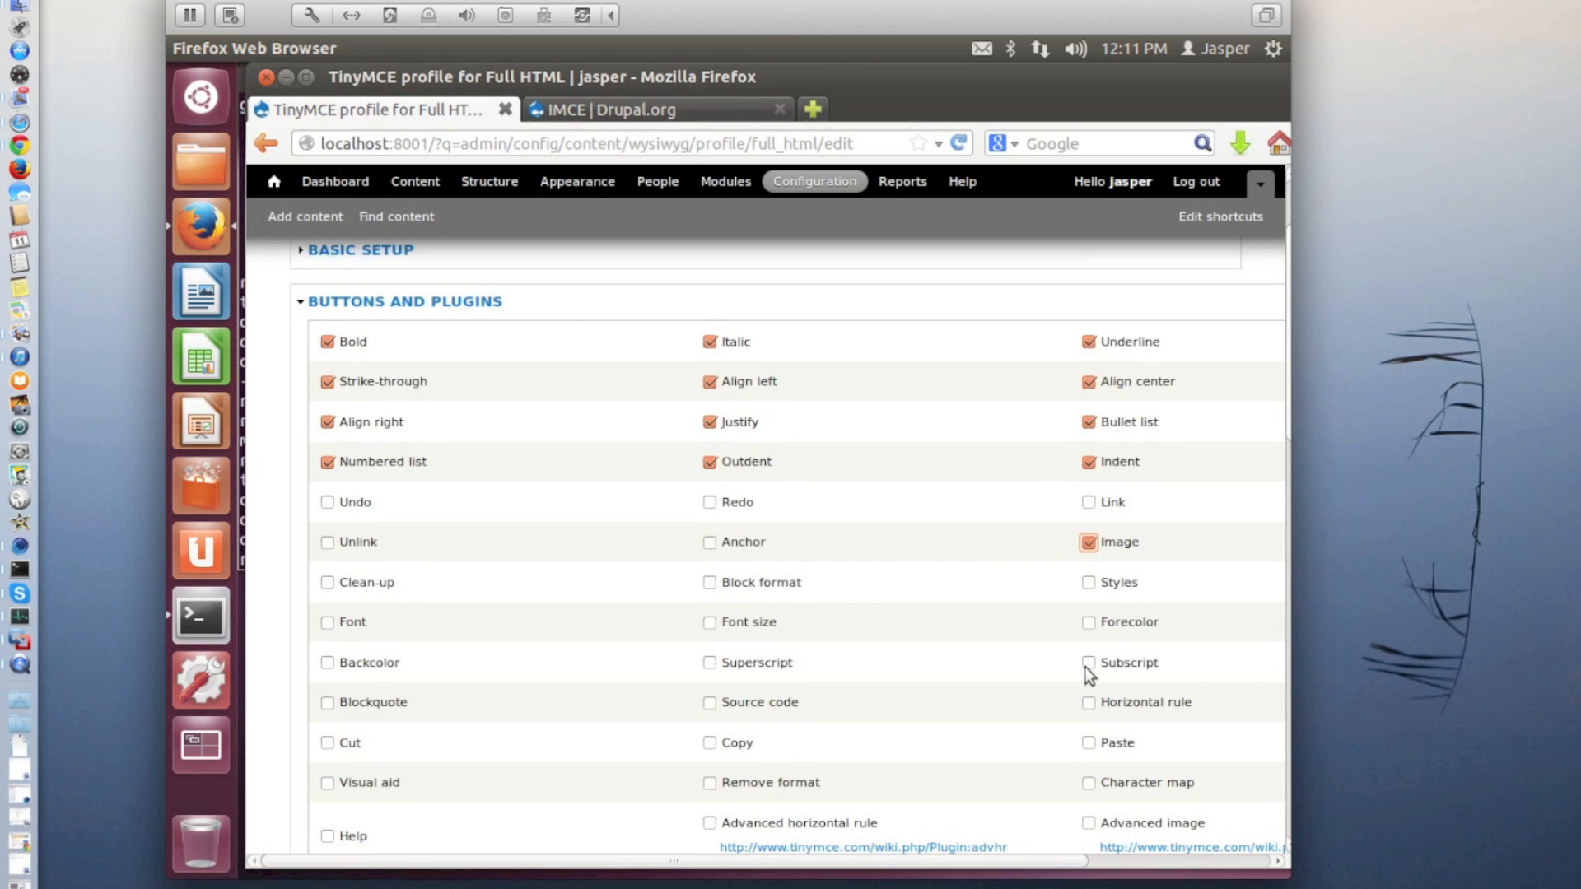
Enable the Advanced image, IMCE and Table plugins for Full HTML, then save the profile and the Wysiwyg profiles list
scroll(1085, 667, down, 3)
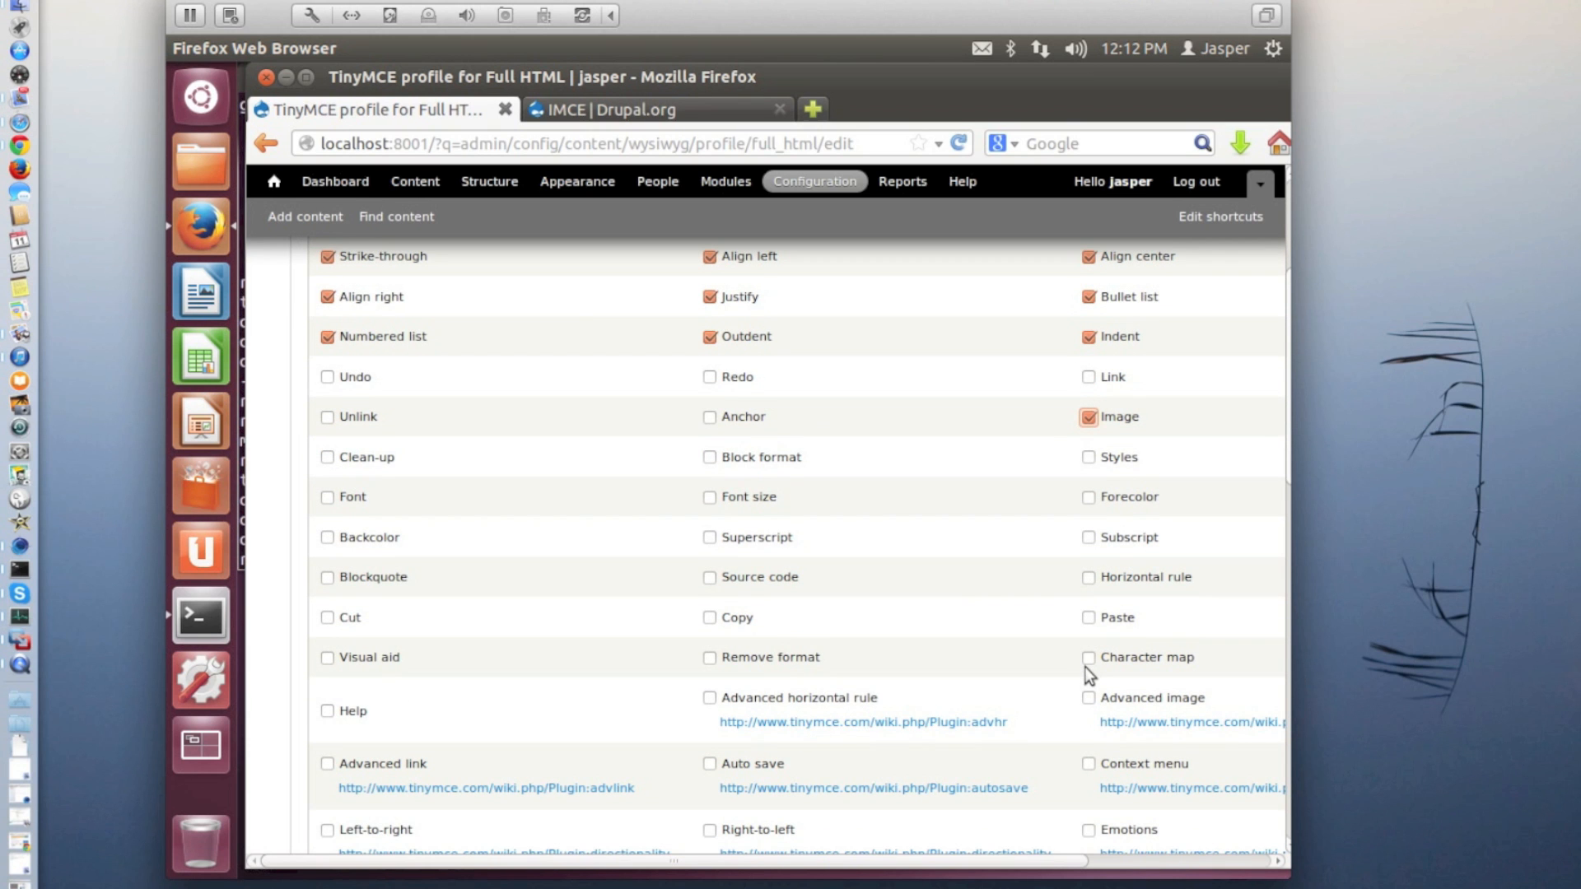
click(1088, 697)
scroll(988, 565, down, 7)
scroll(988, 565, down, 12)
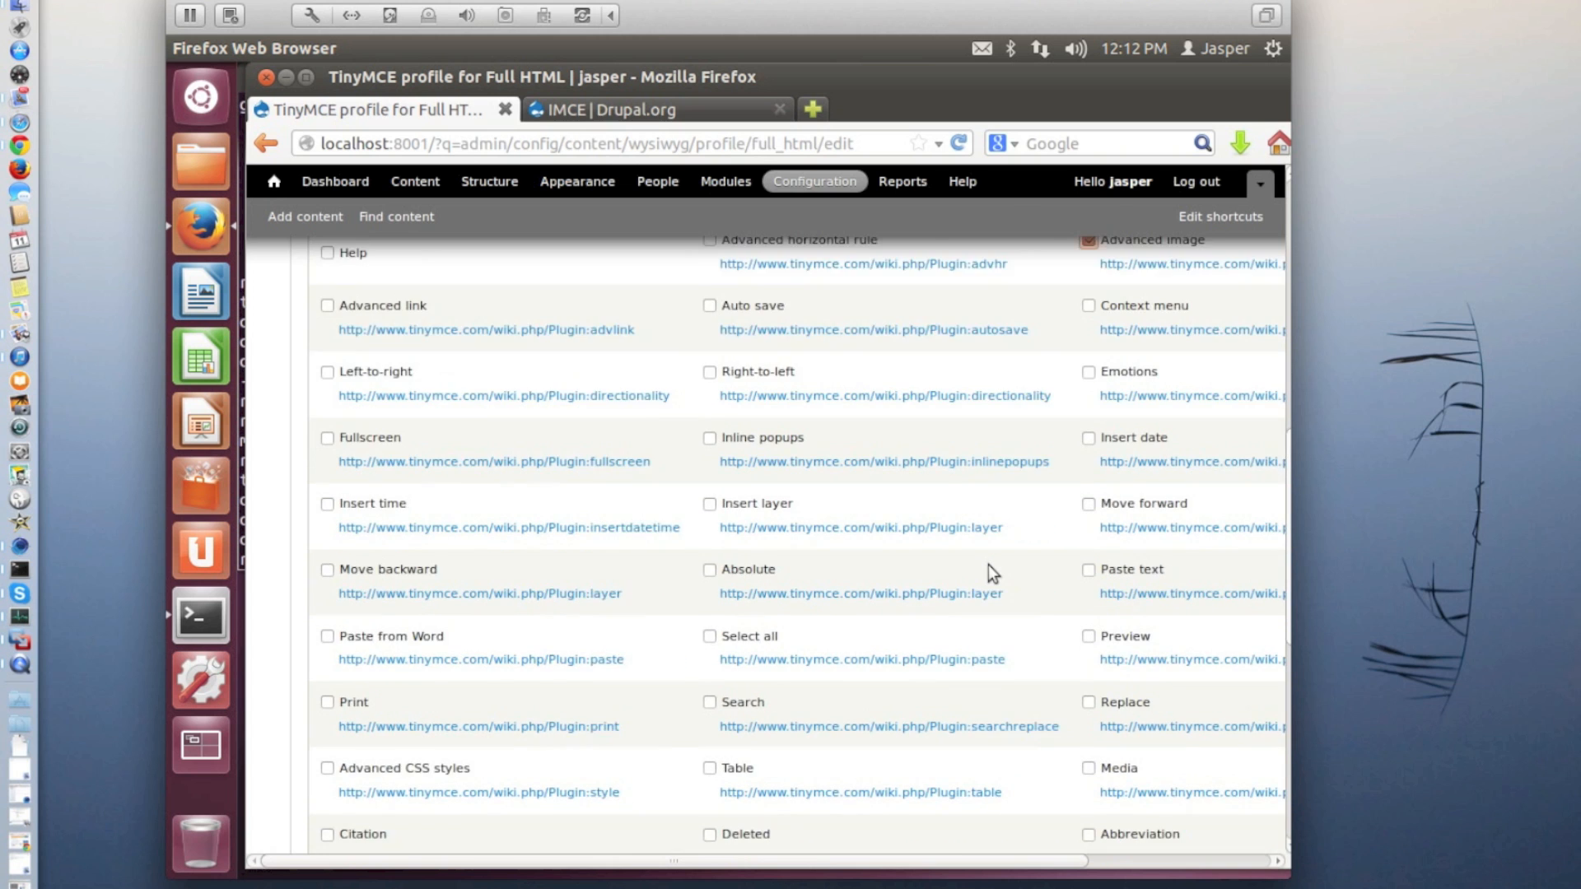
scroll(1096, 632, down, 1)
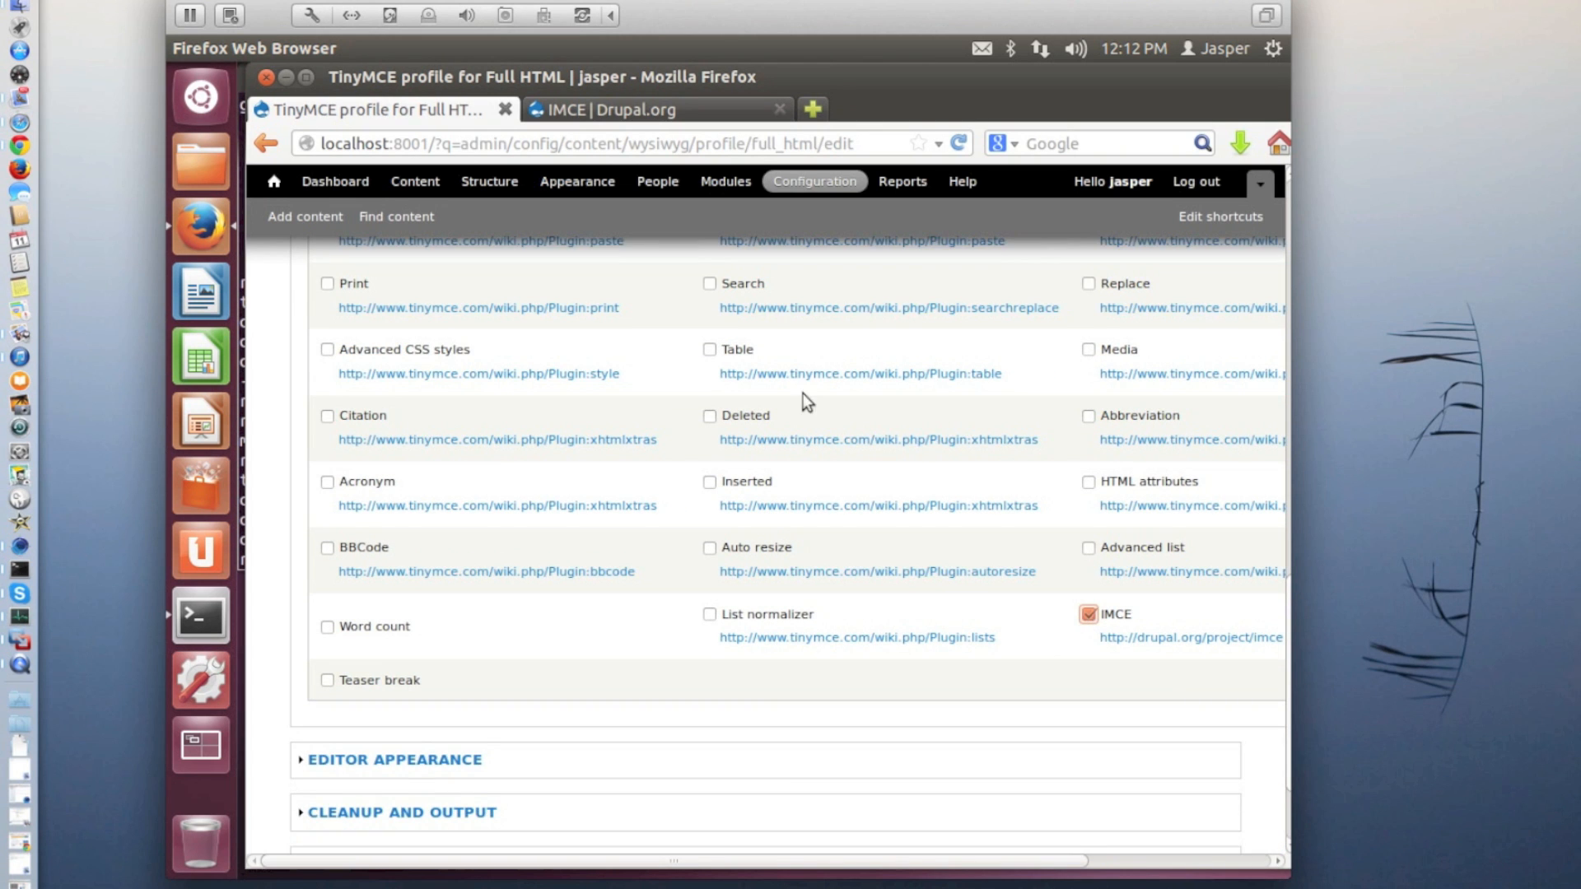
click(711, 350)
scroll(713, 352, down, 3)
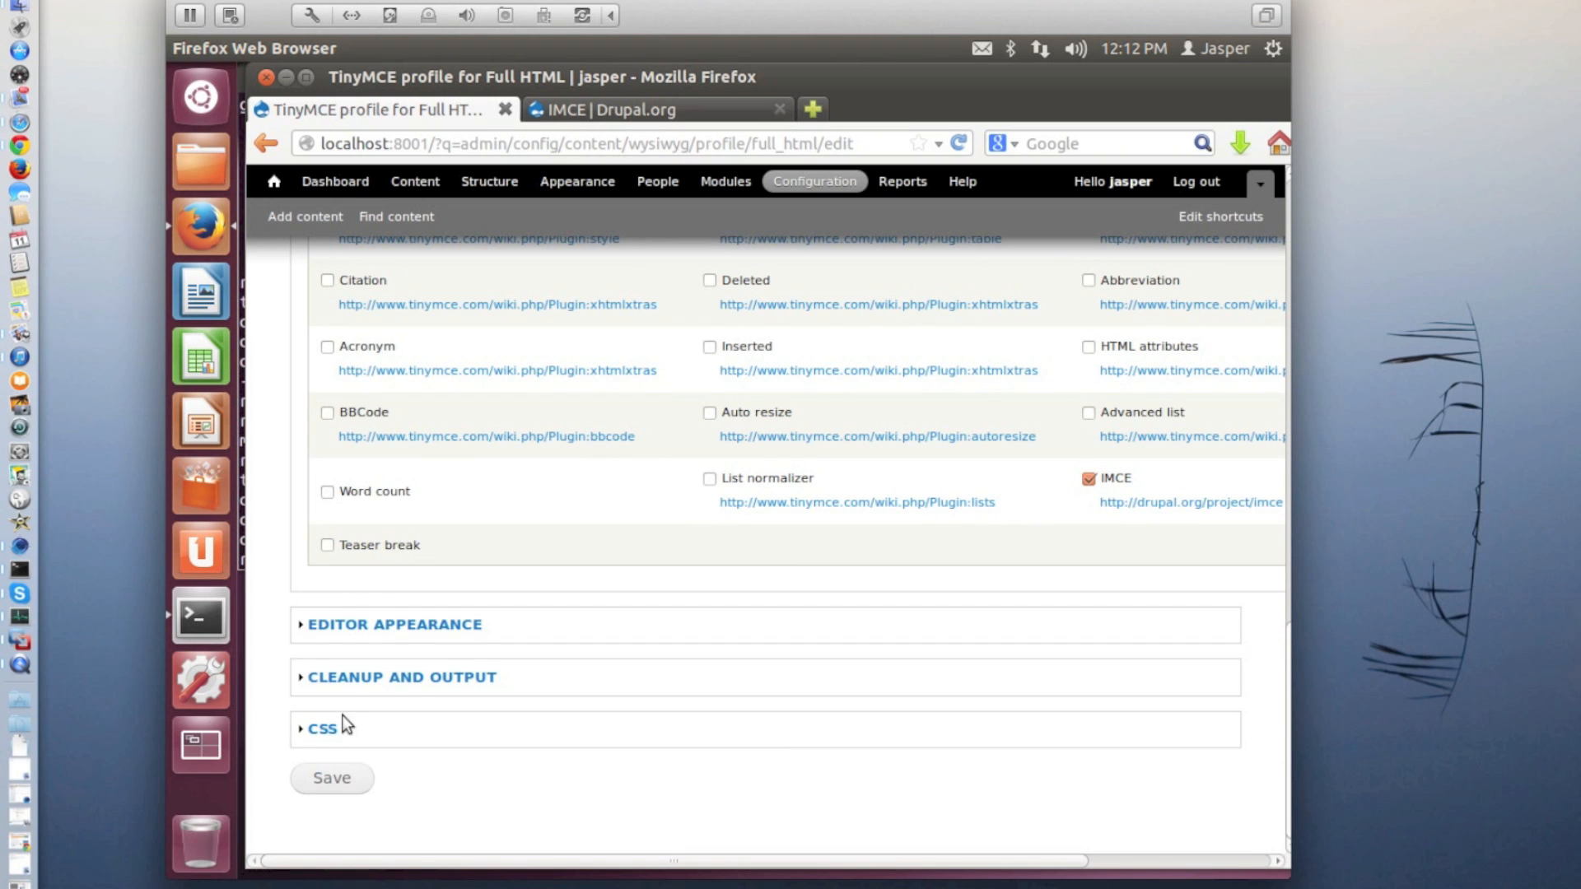
click(343, 788)
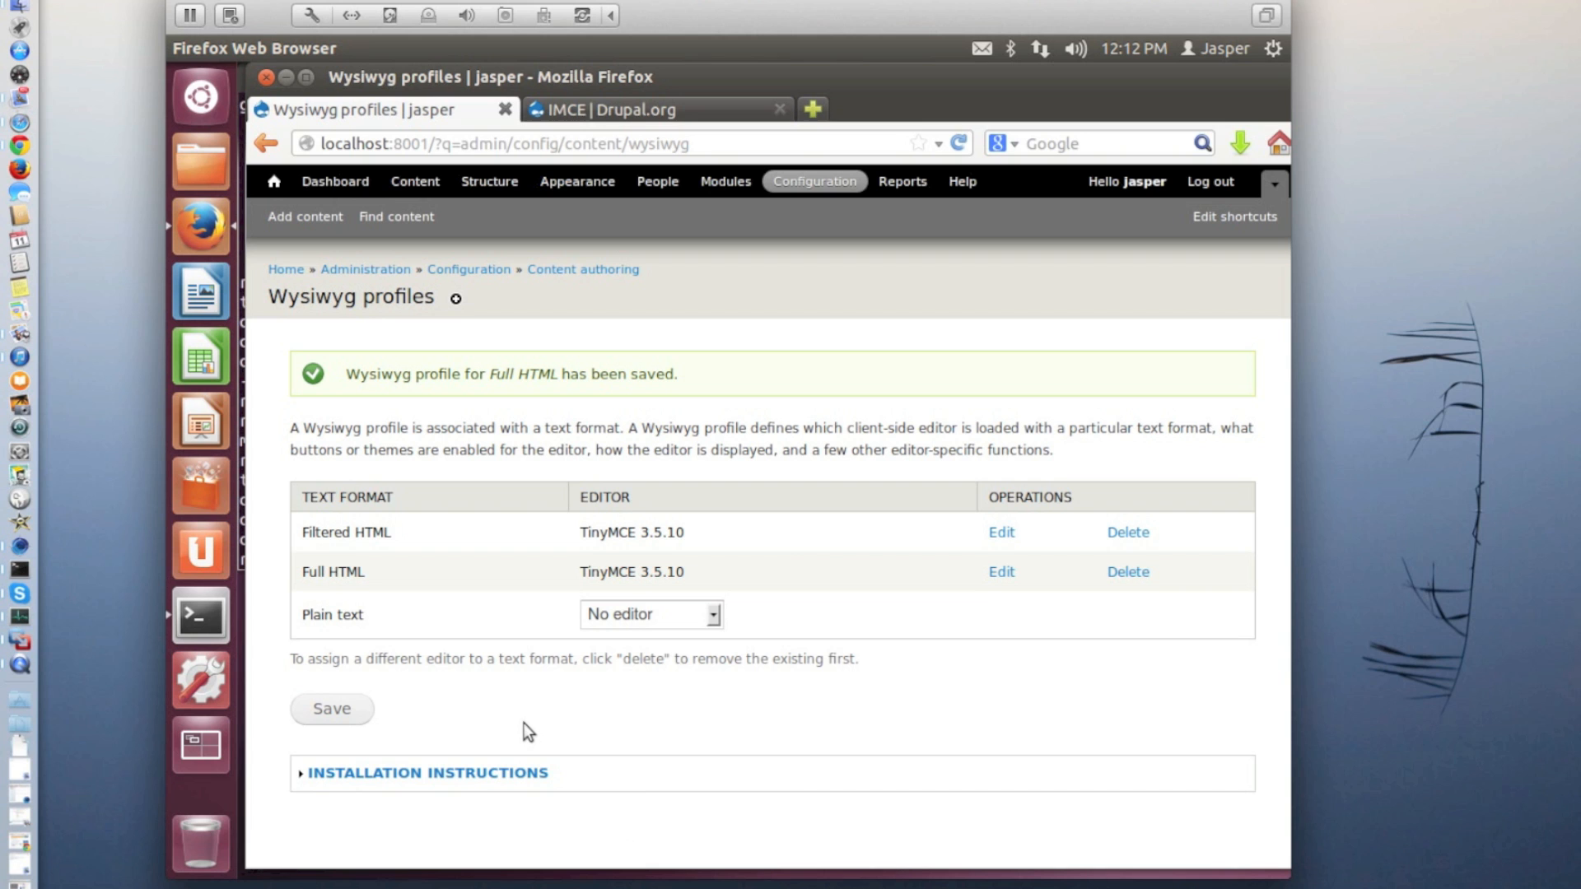
click(336, 706)
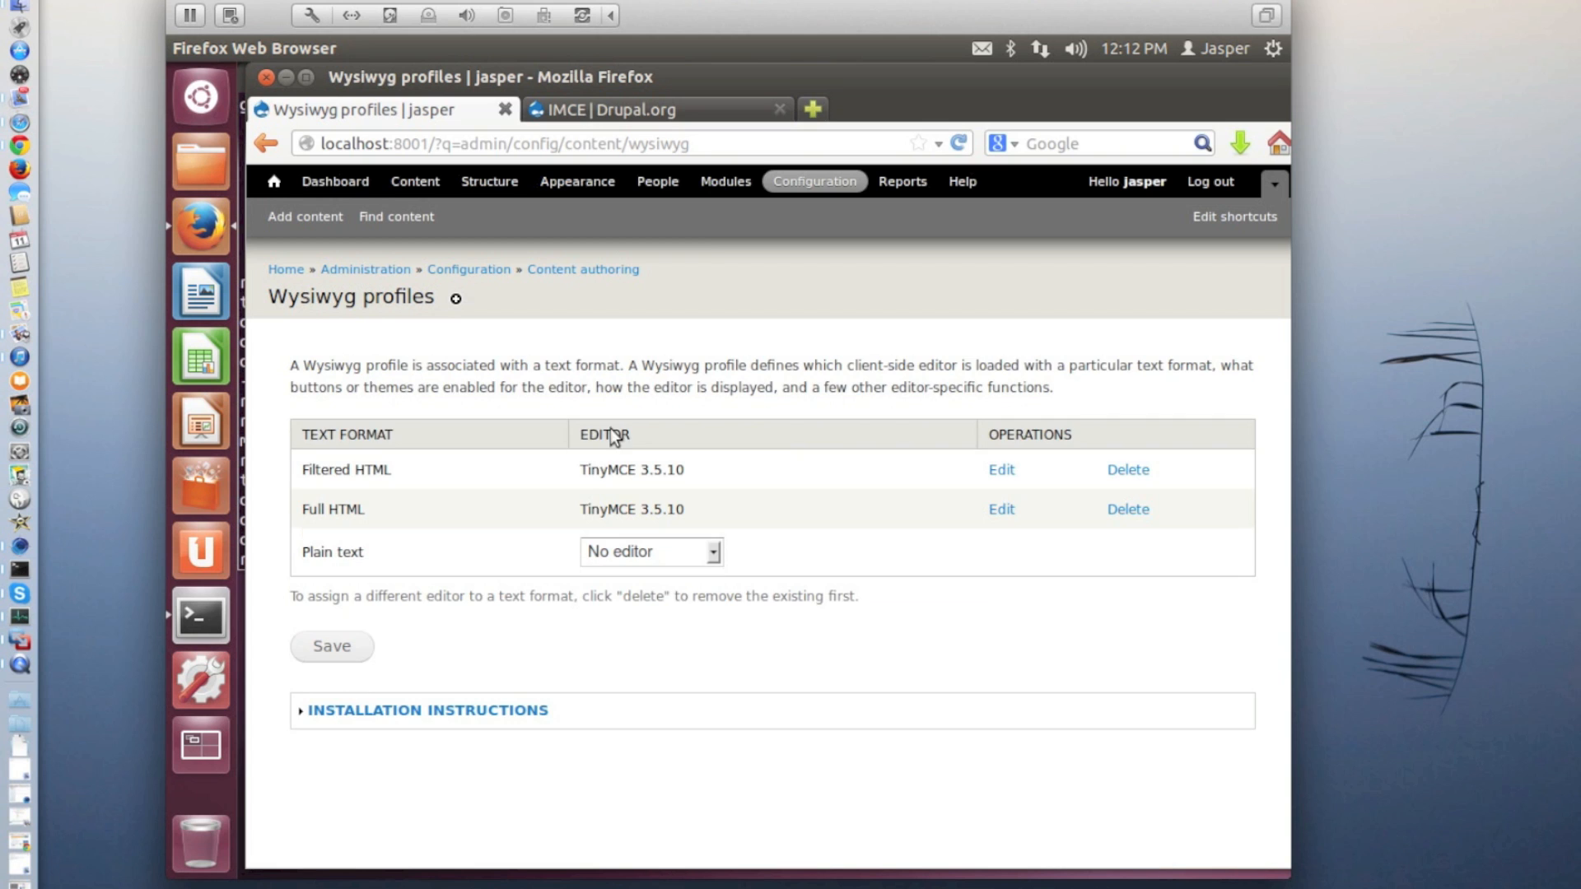
Open the IMCE module's configuration from the site's module list and open its User-1 profile for editing
click(729, 182)
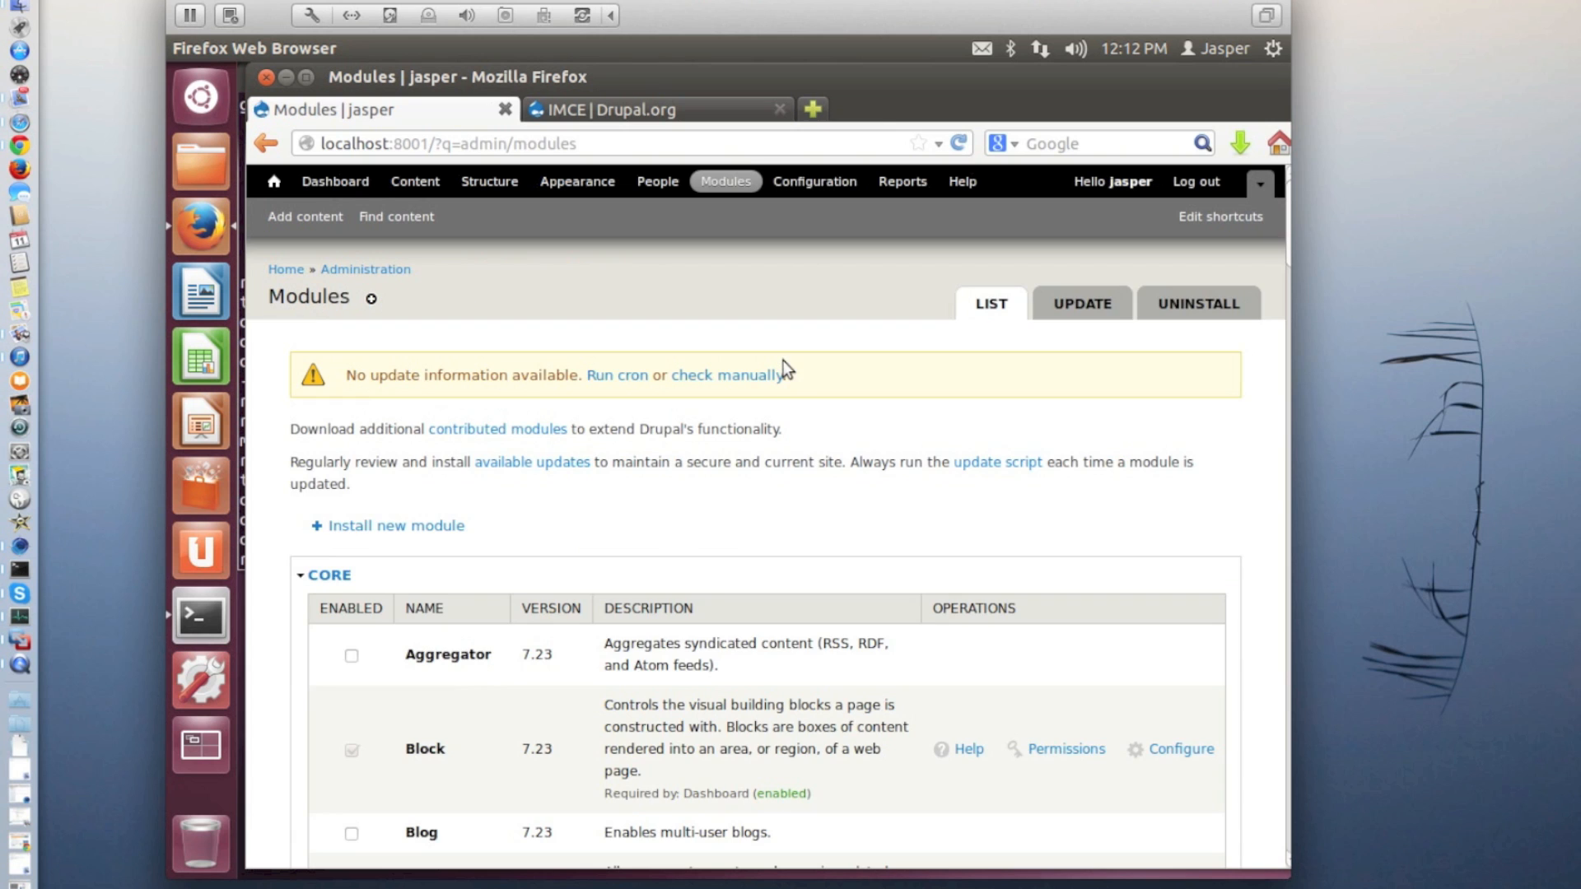
scroll(782, 359, down, 10)
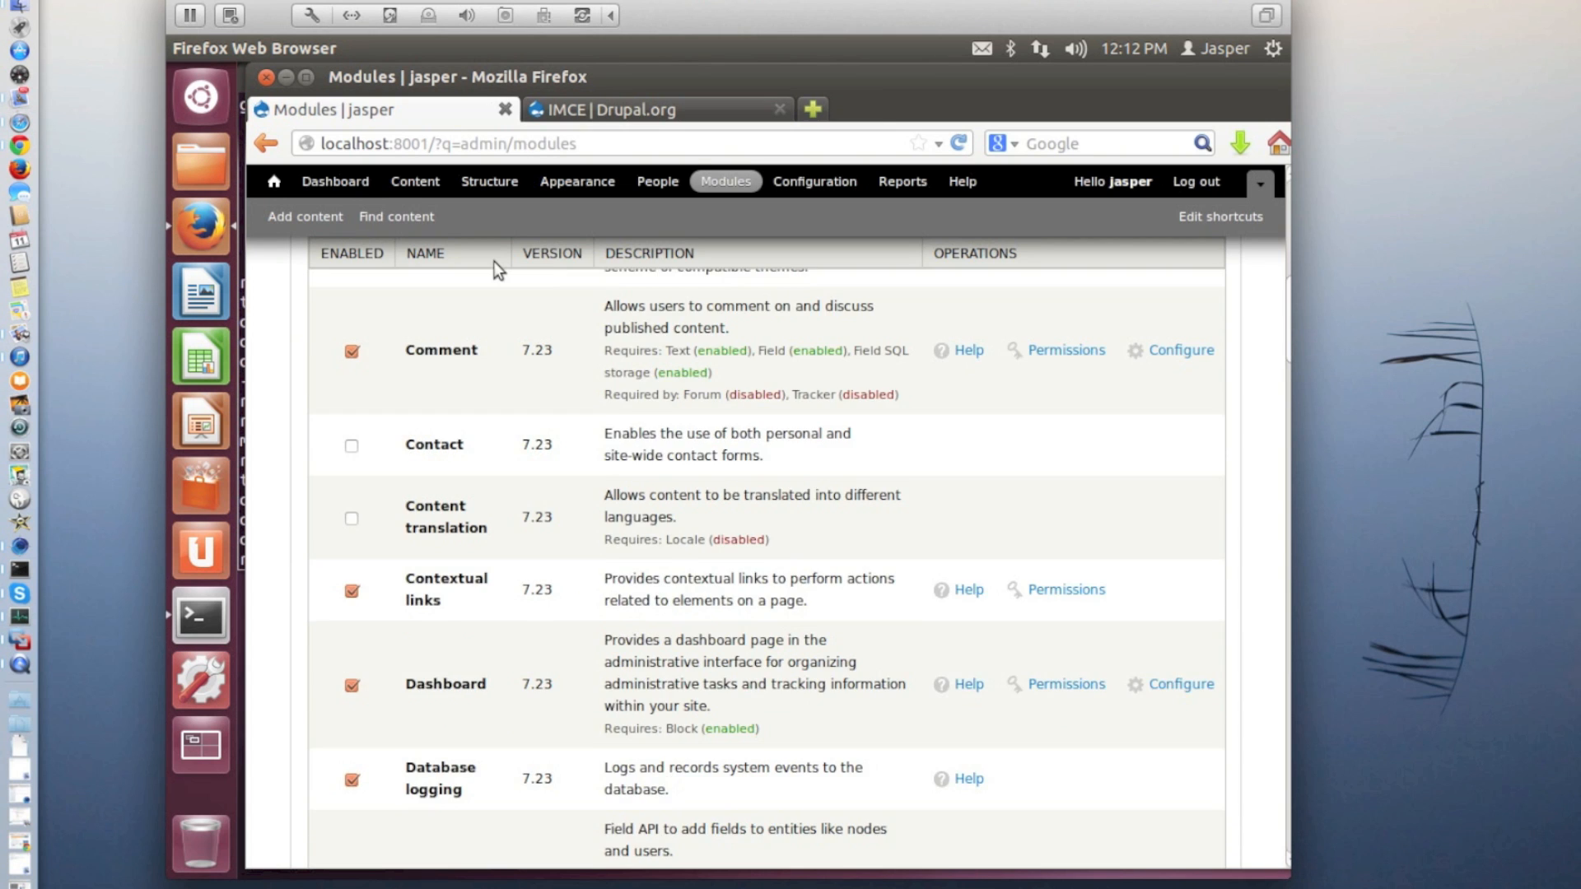
scroll(494, 260, down, 15)
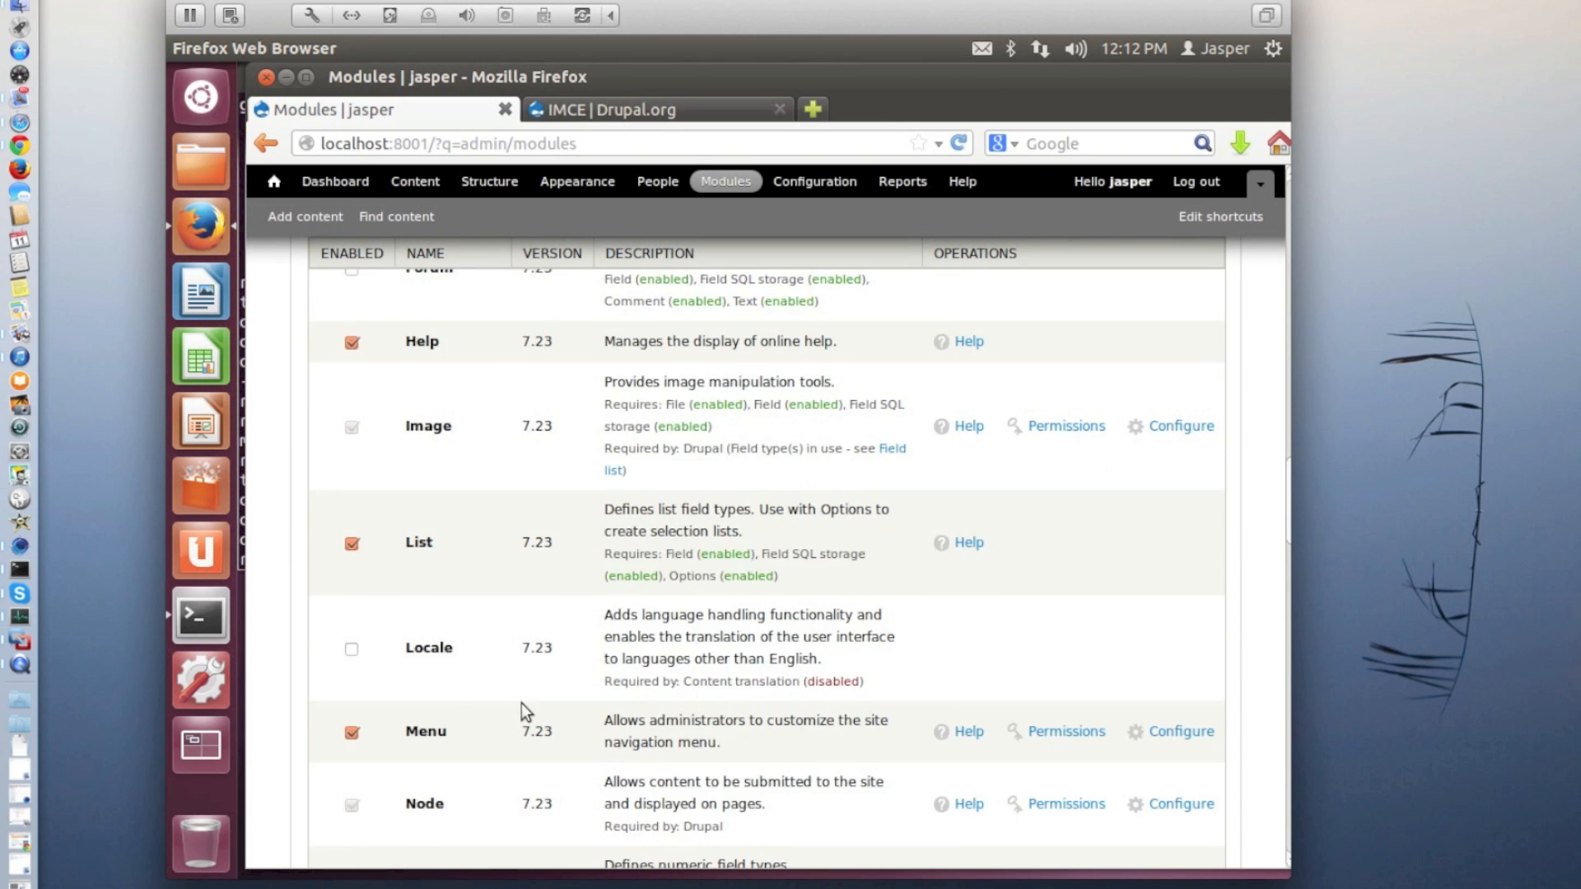
scroll(522, 710, down, 15)
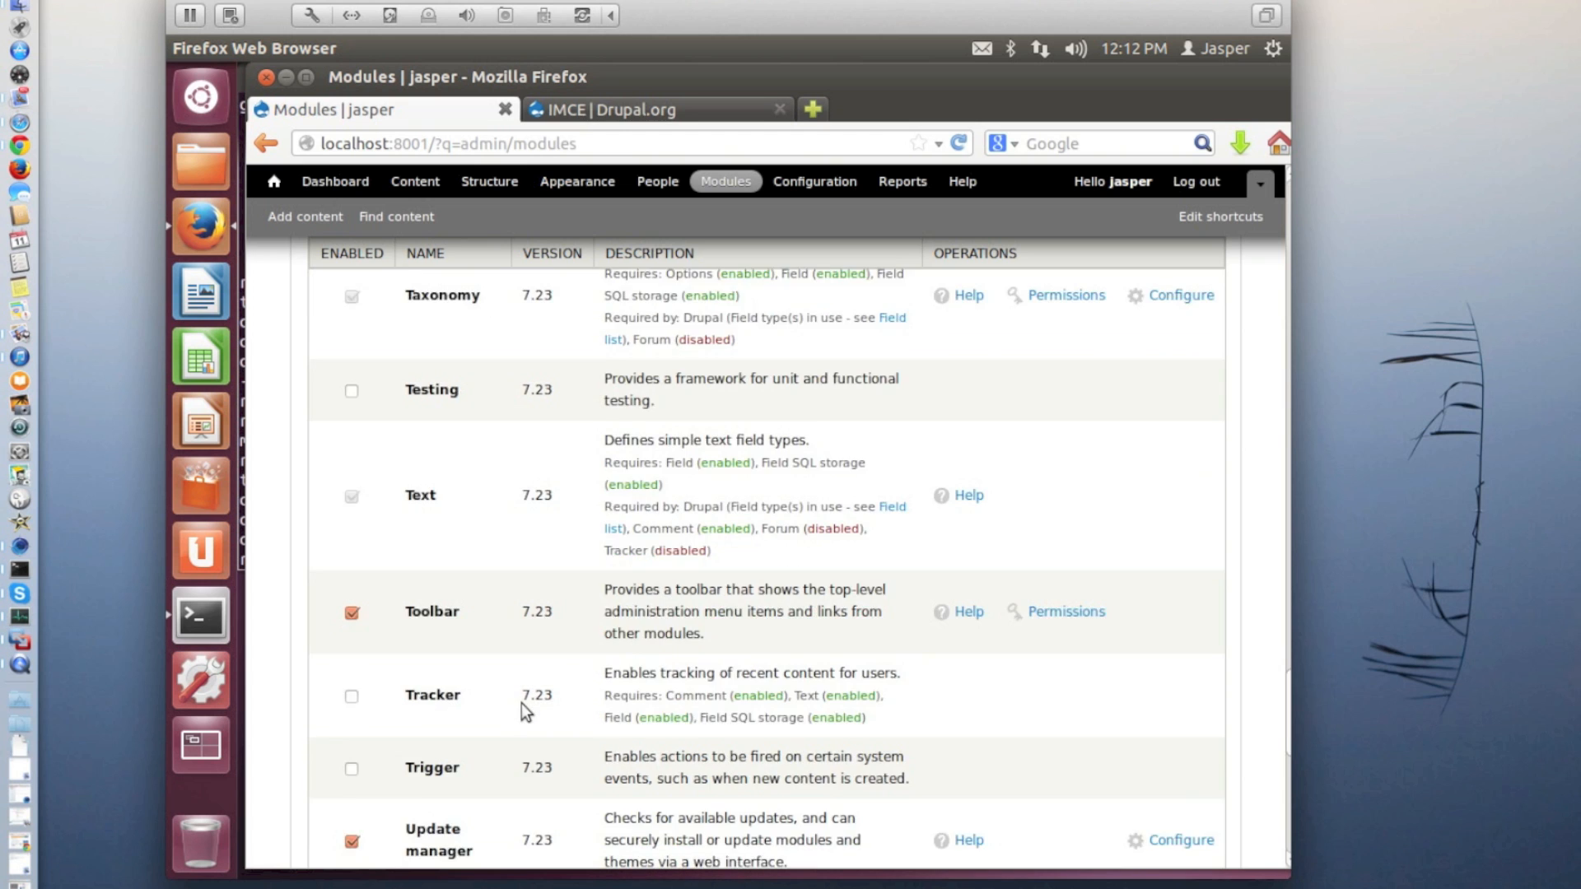
scroll(525, 709, down, 10)
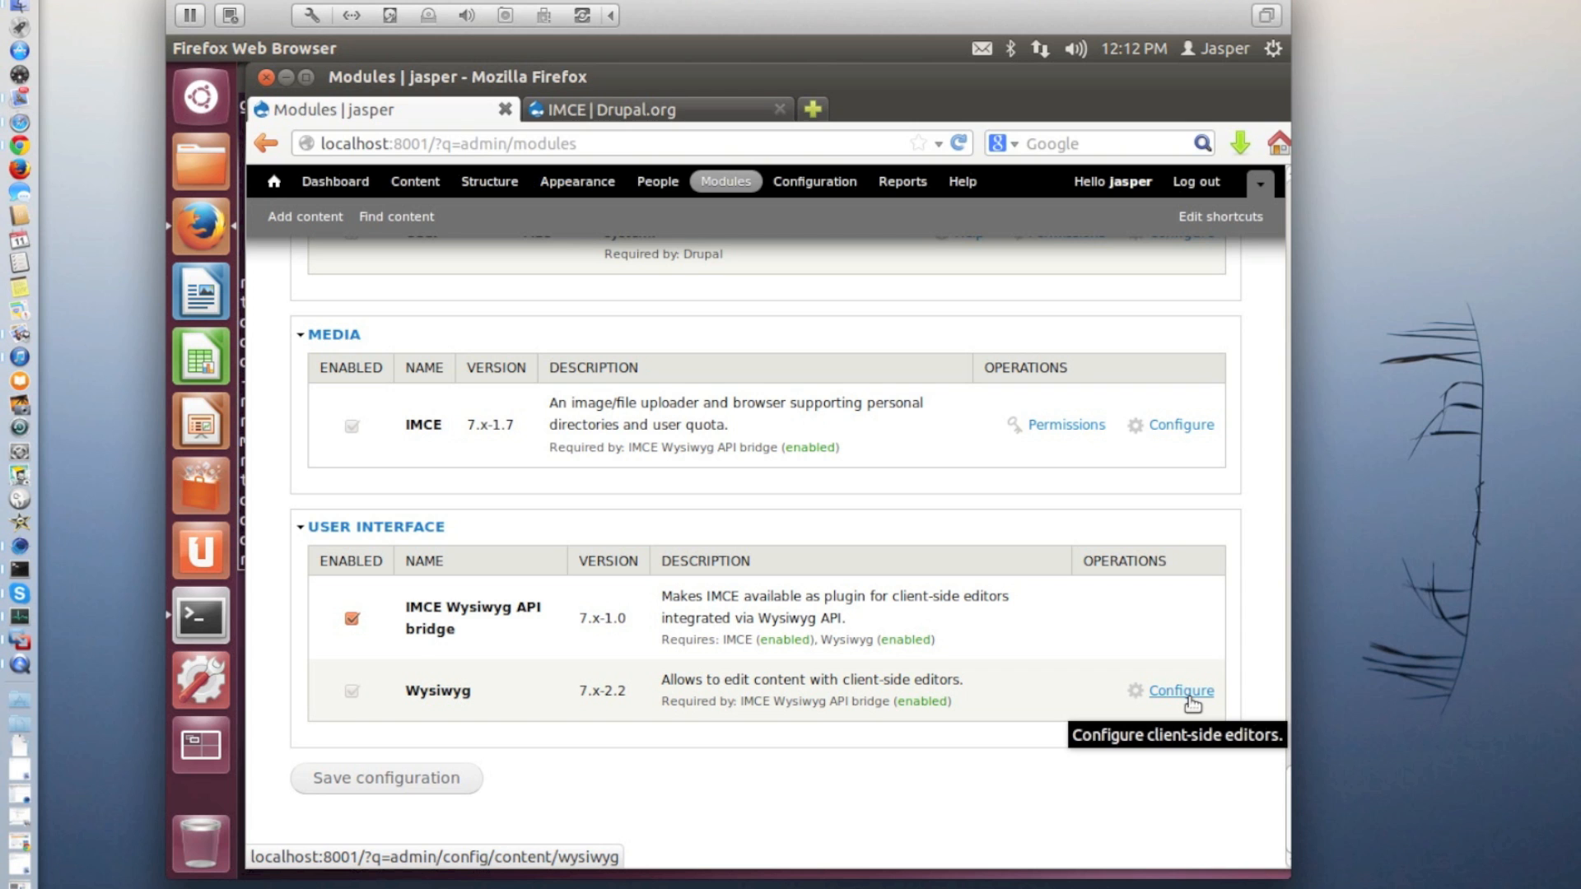
click(1185, 427)
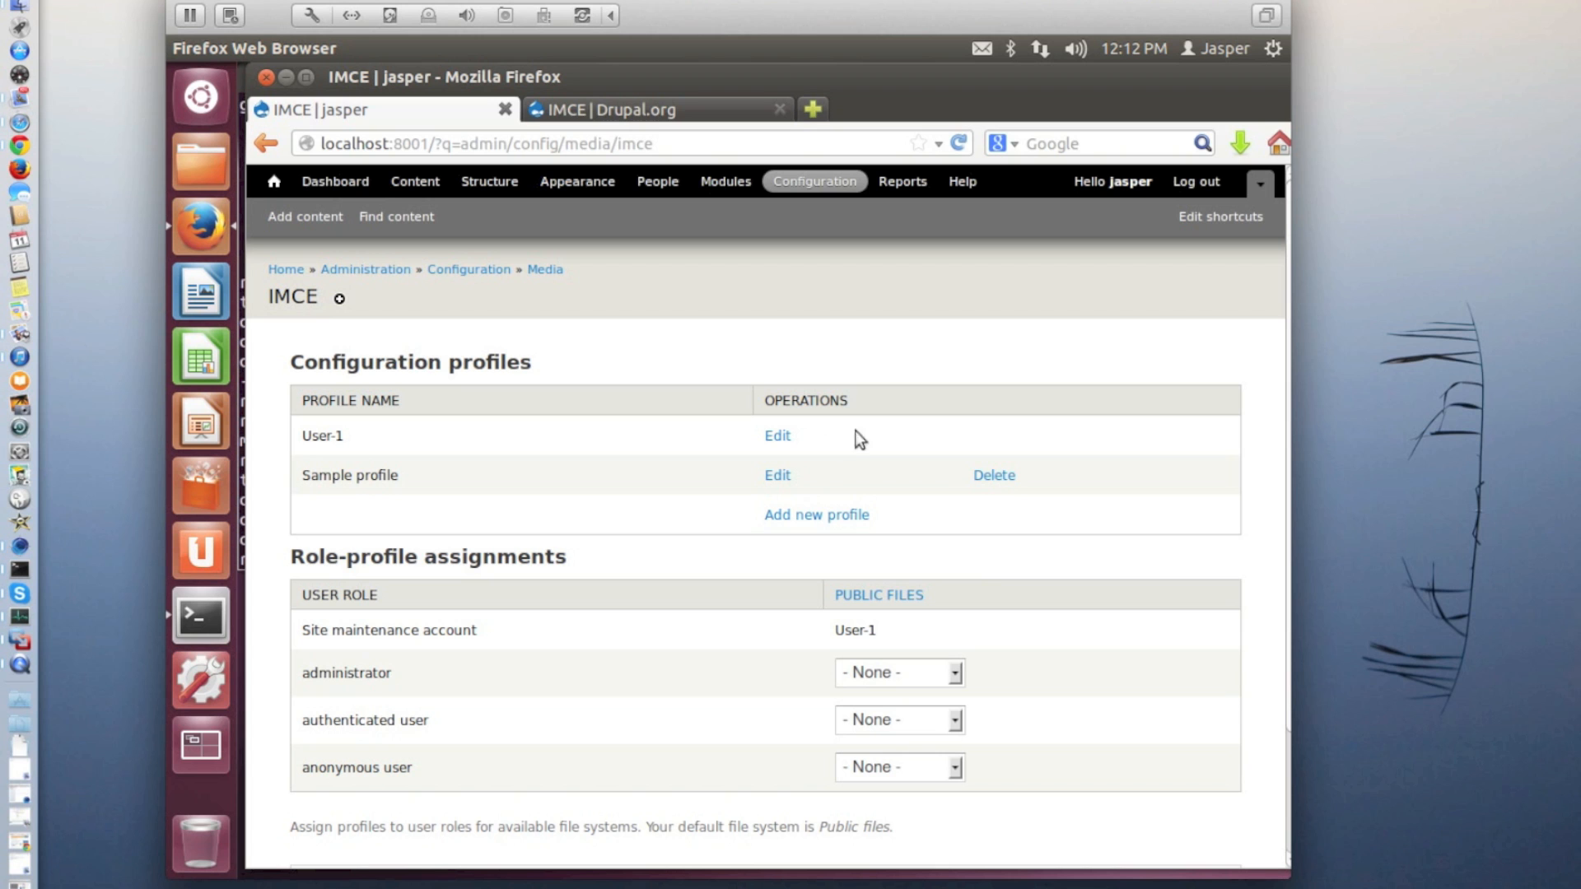
click(778, 436)
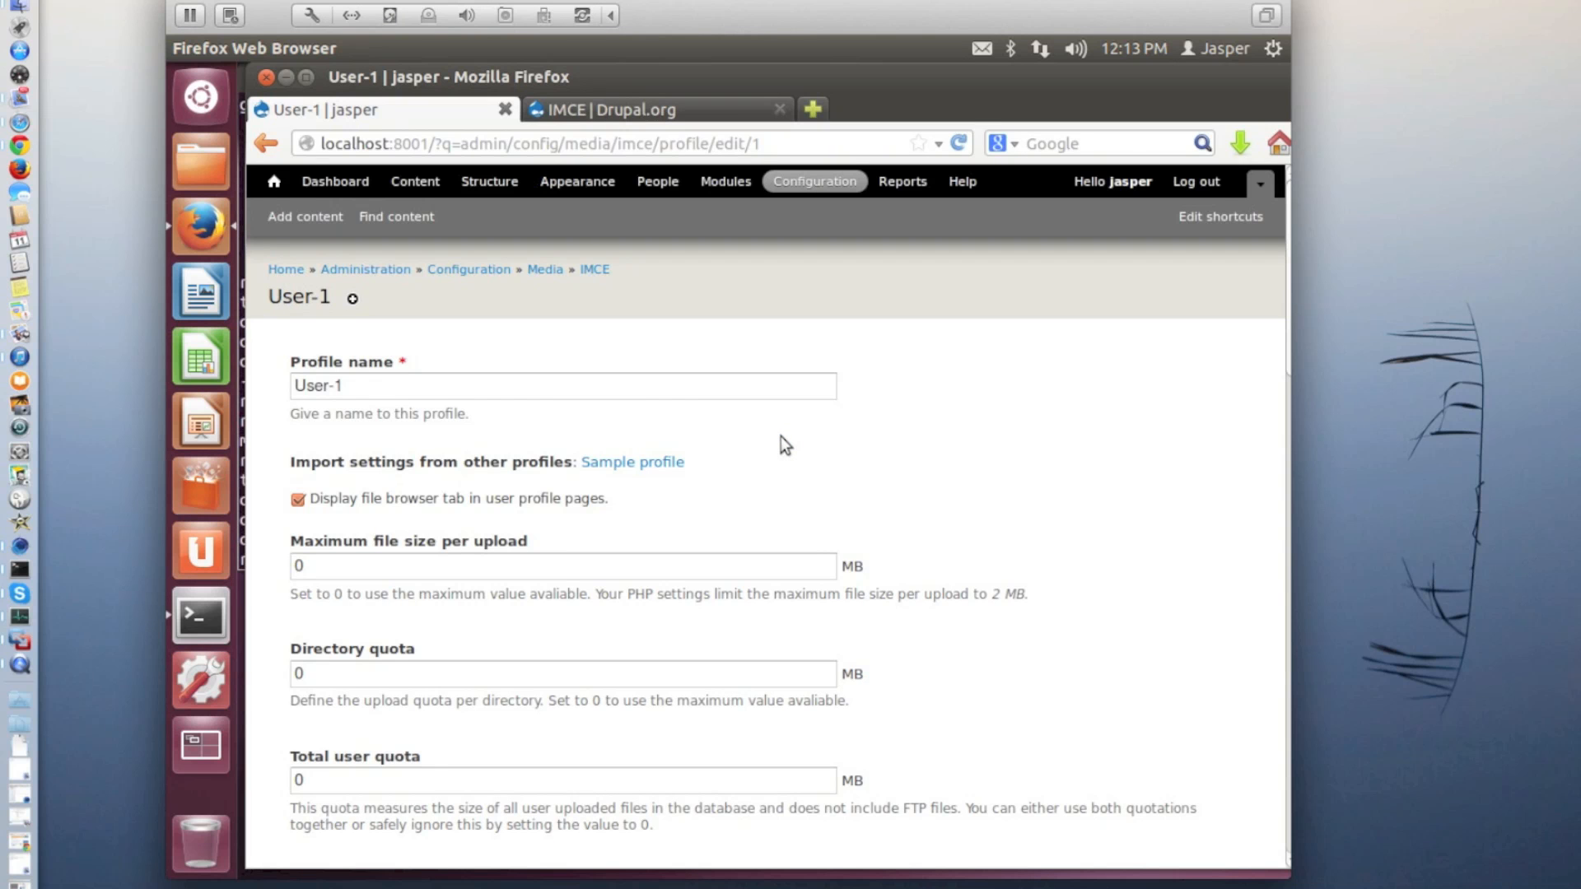
Add a thumbnail option named S_landscape with dimensions 180x135 and prefix s_l_ to the User-1 profile
scroll(604, 387, down, 8)
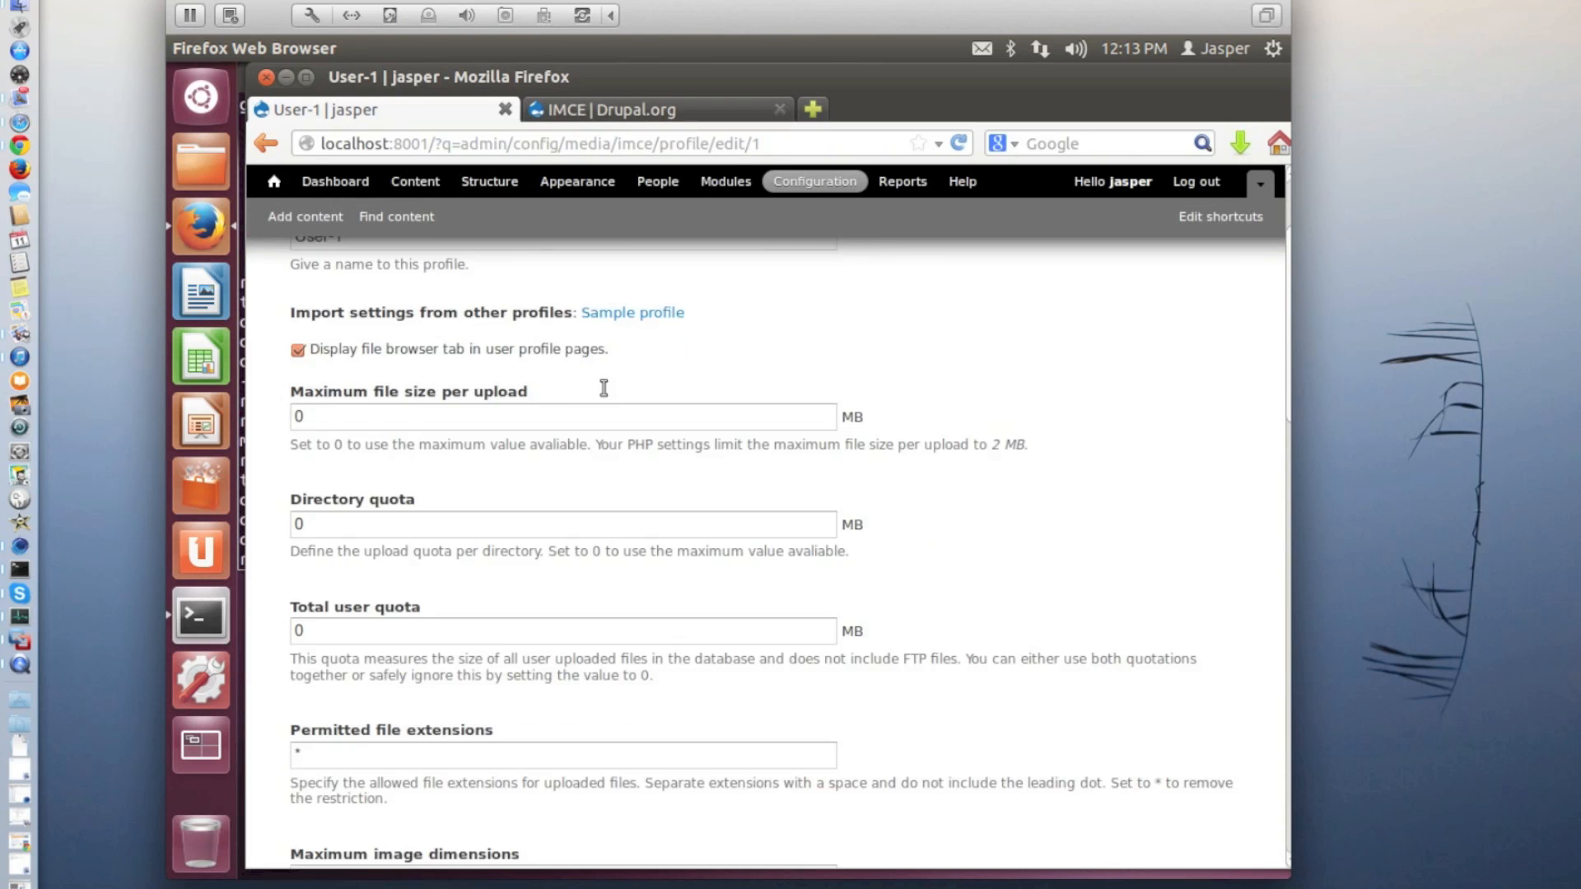
scroll(601, 387, down, 9)
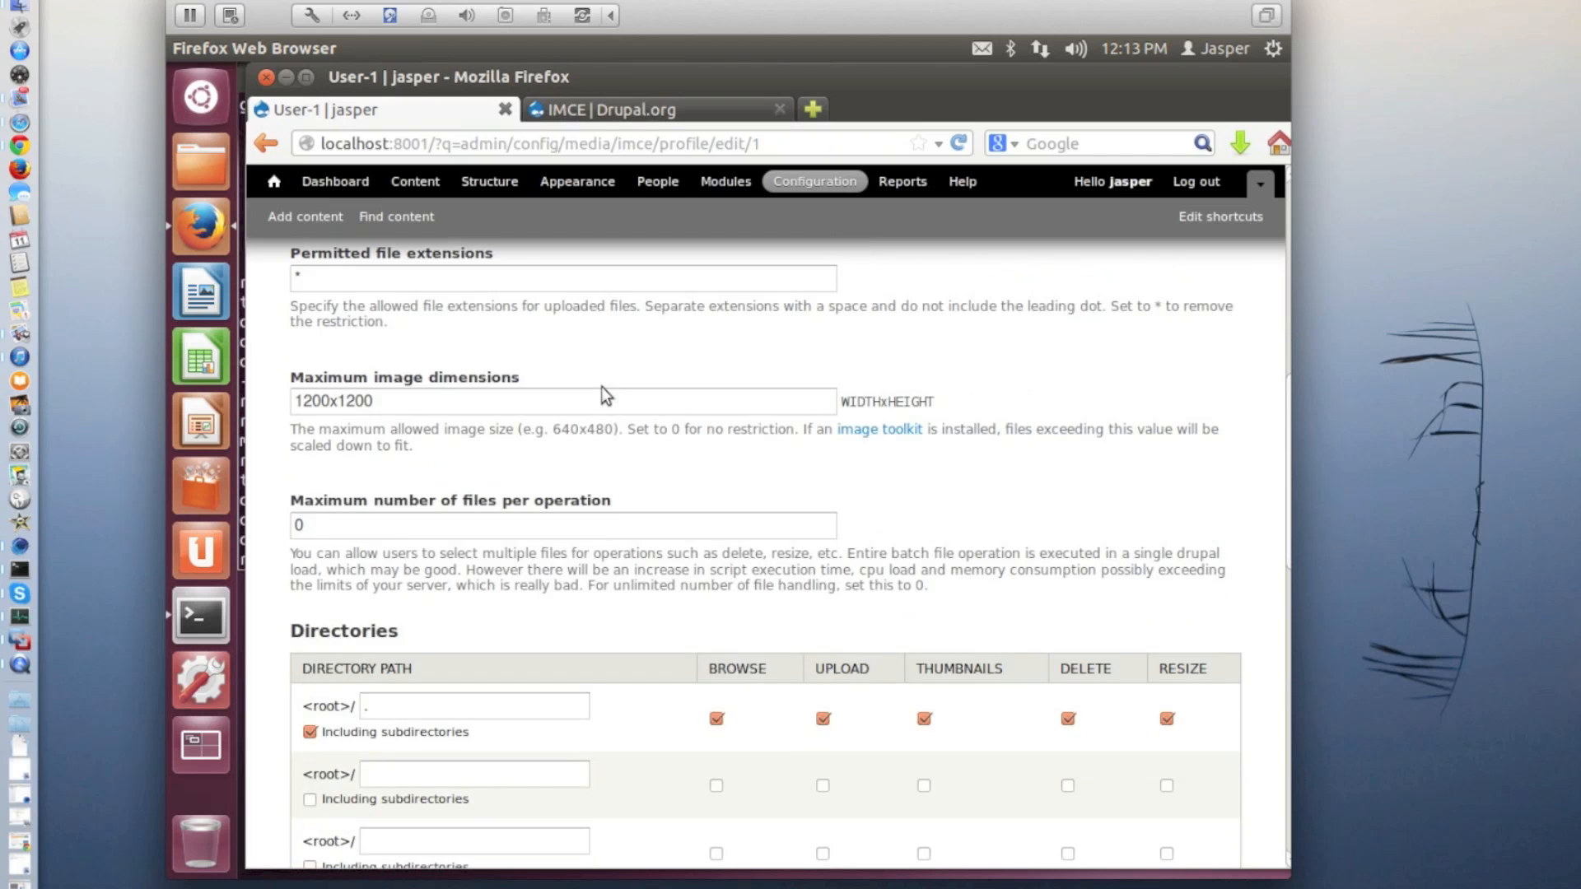
scroll(602, 387, down, 5)
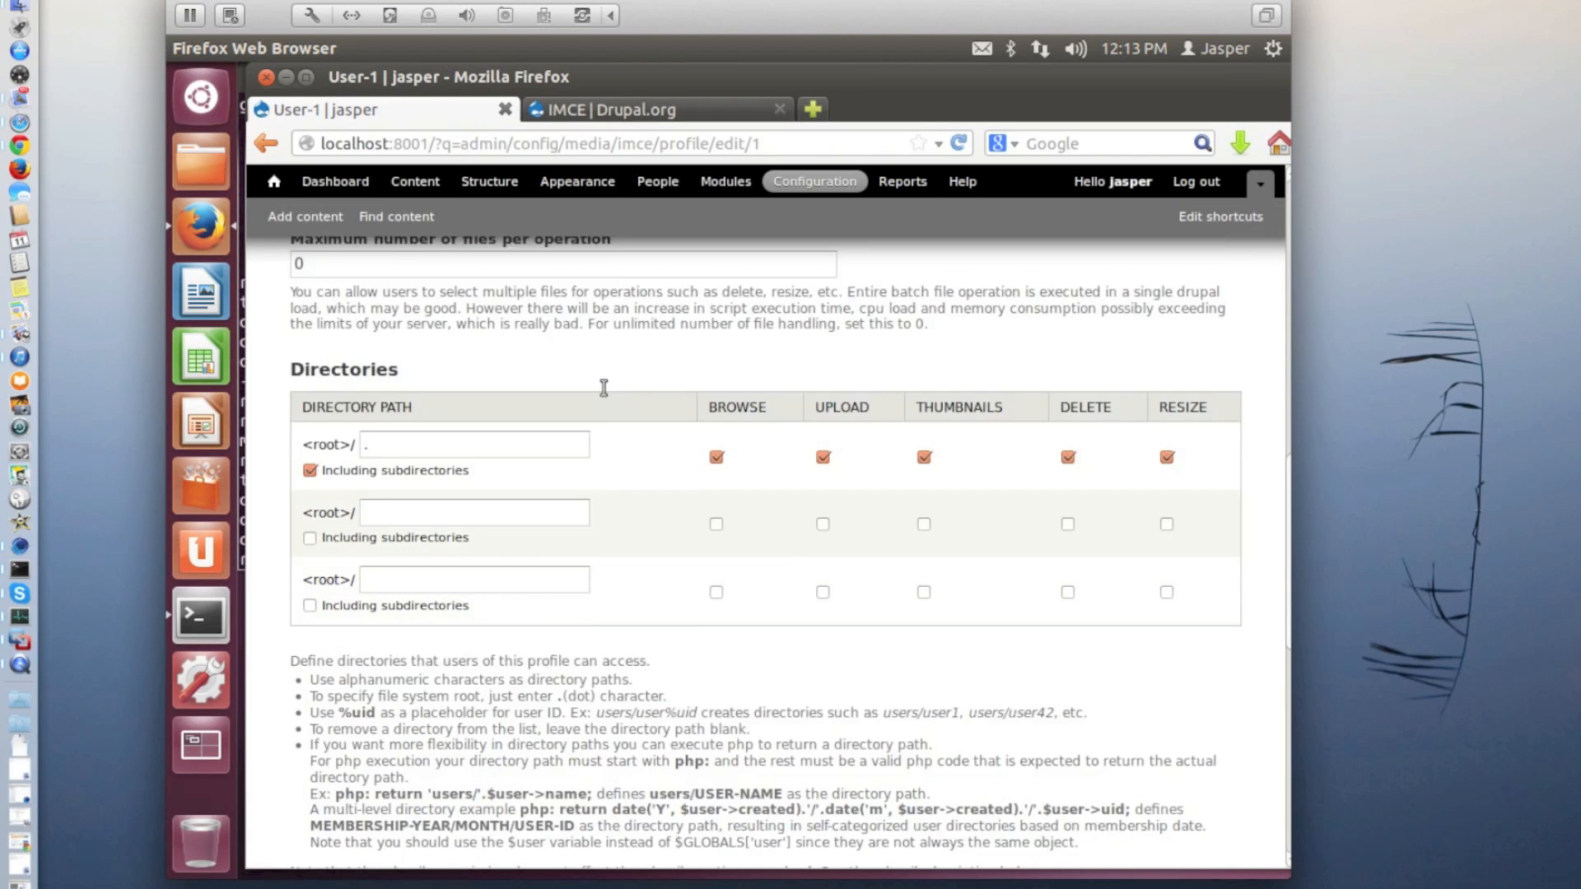
scroll(601, 387, down, 9)
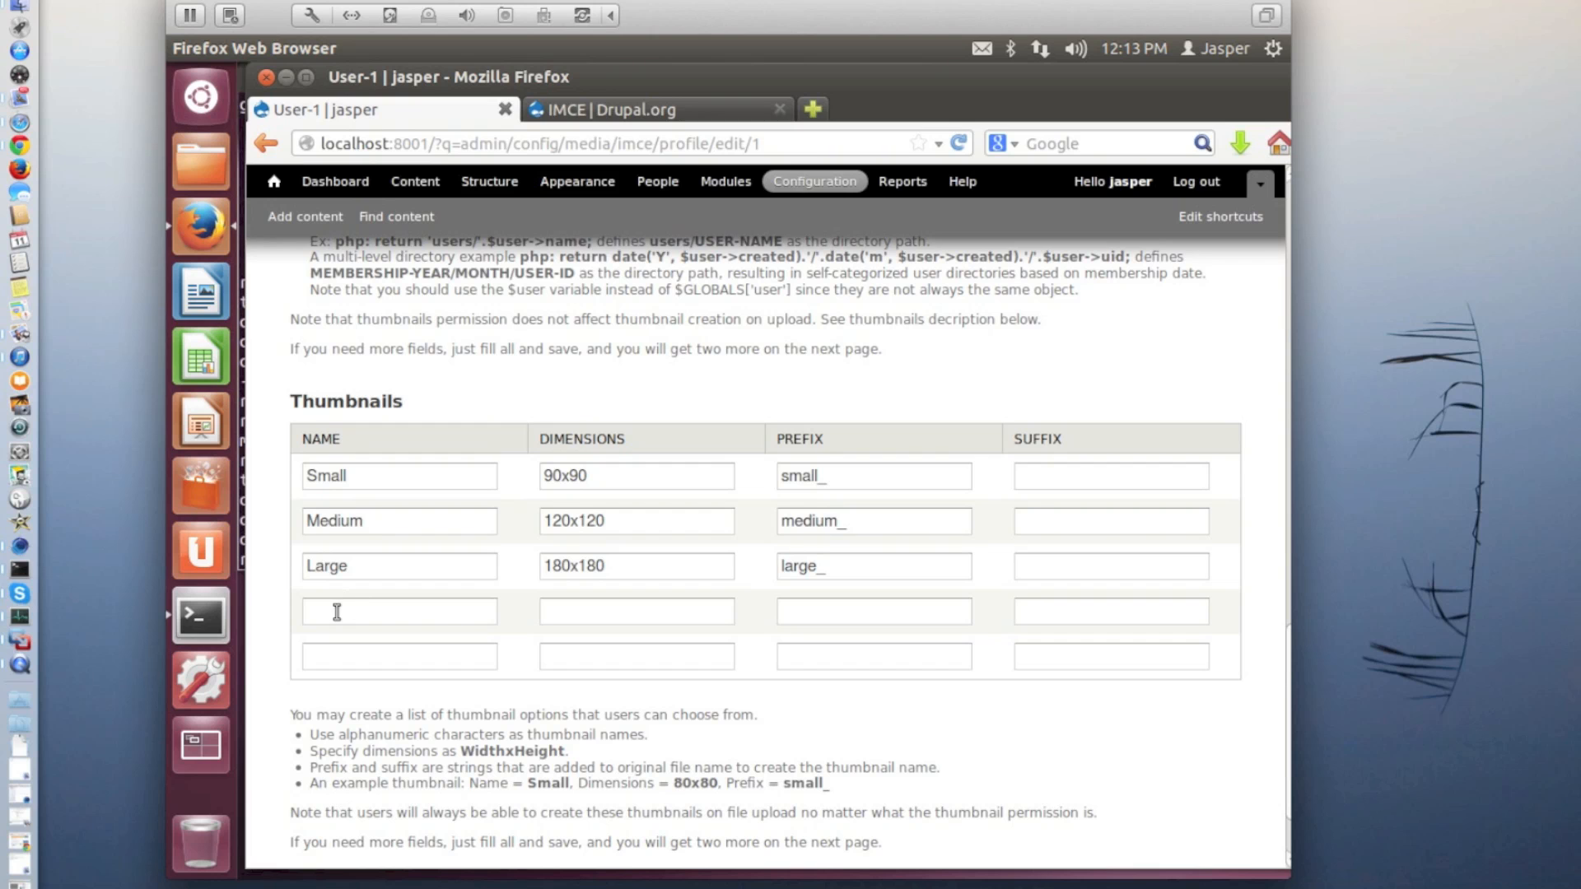
click(336, 612)
text(S_landscape)
key(Tab)
text(180)
text(x)
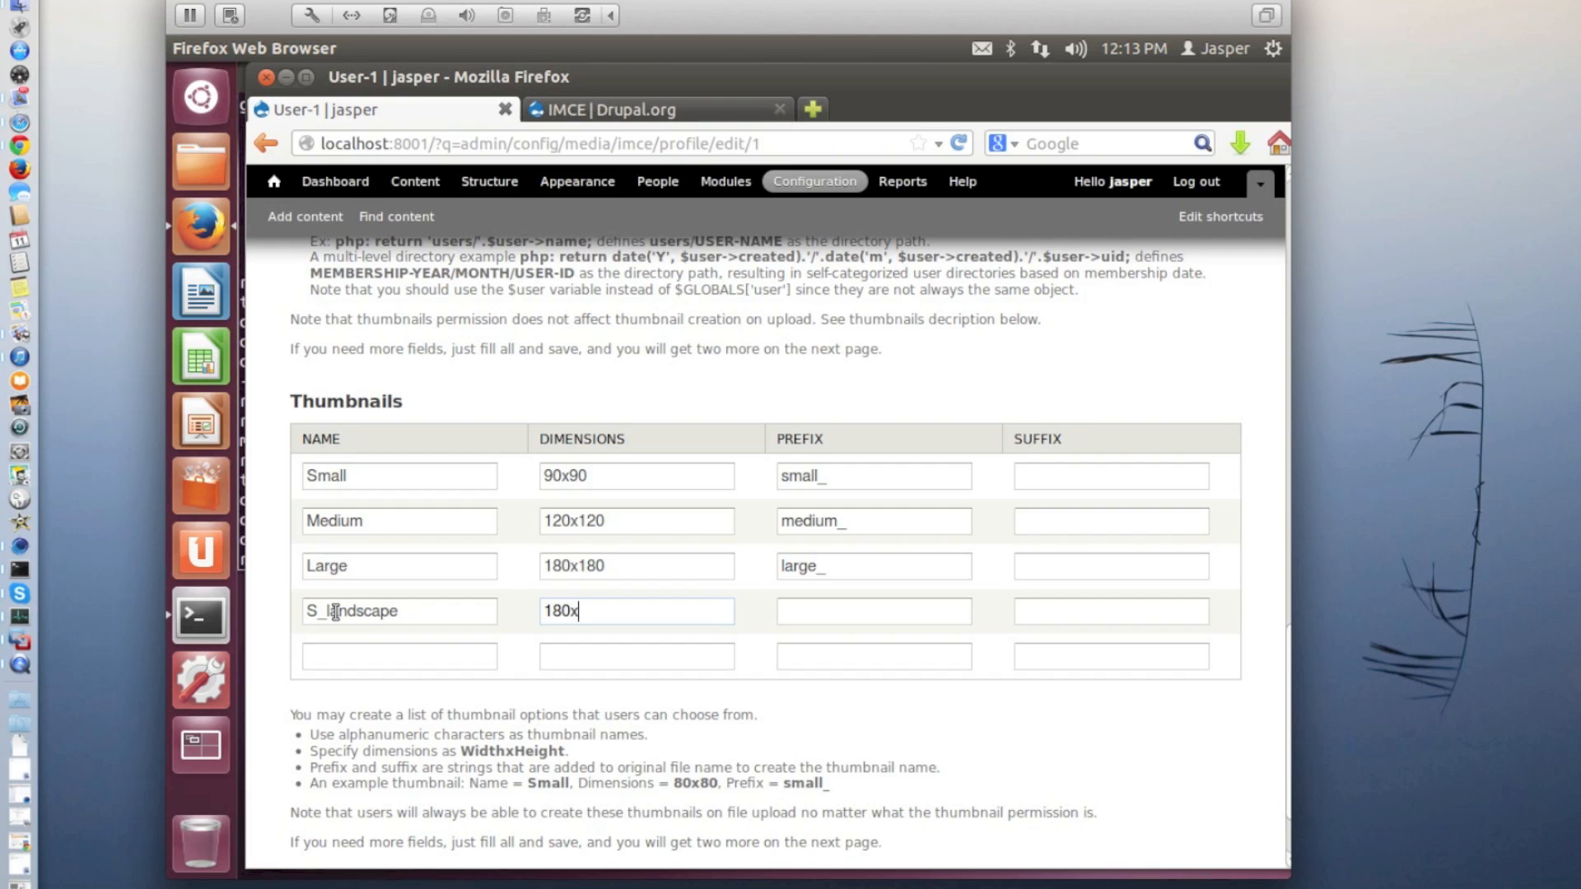
text(135)
key(Tab)
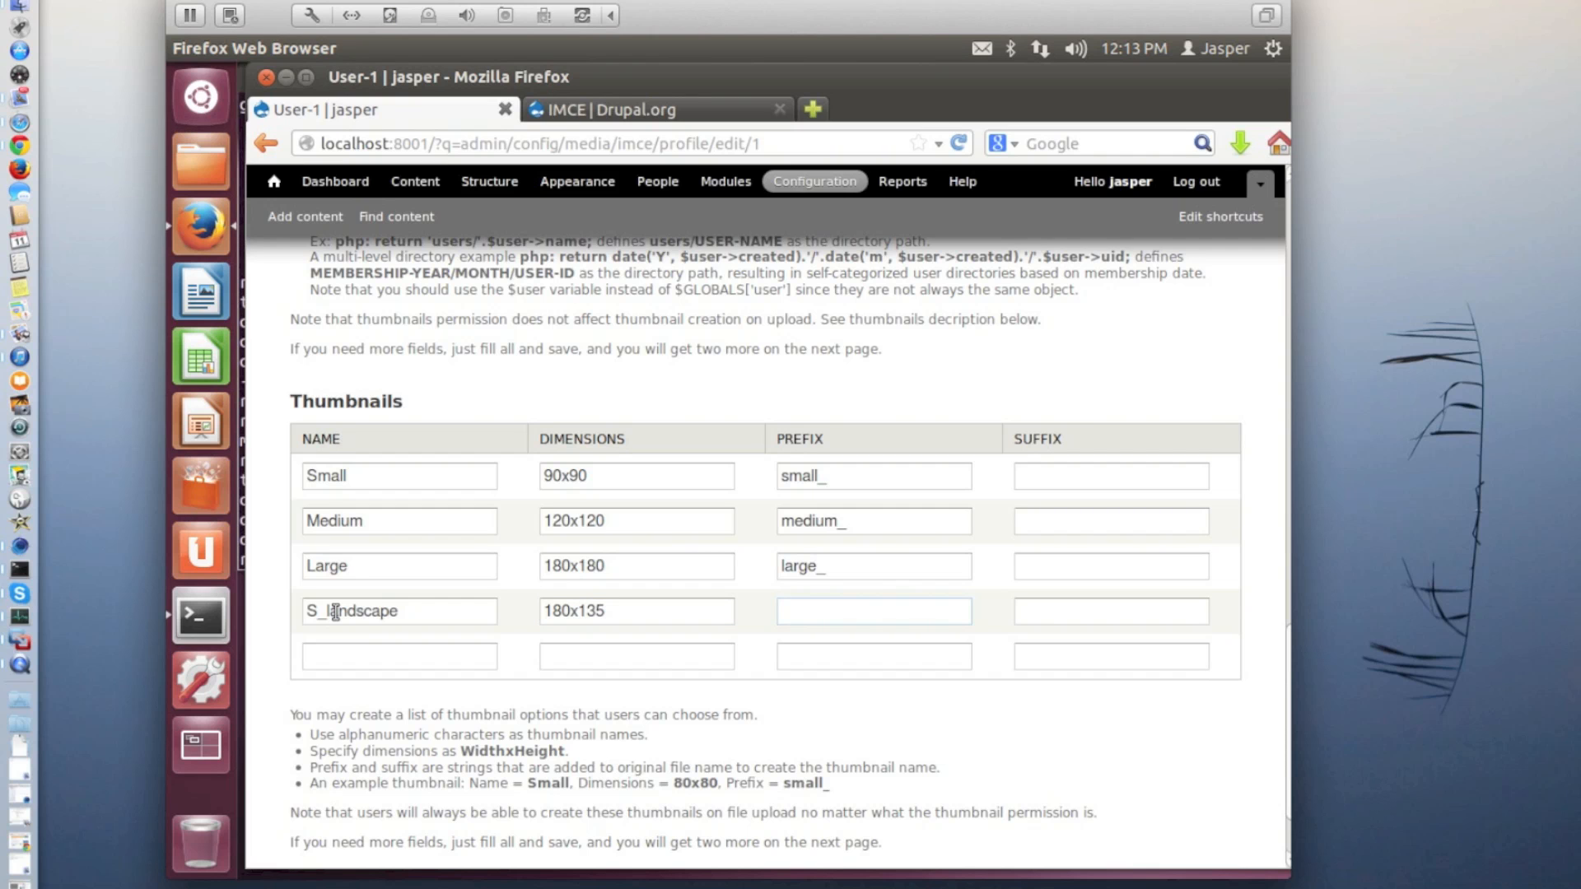
text(s_l_)
Add a thumbnail option named M_landscape with dimensions 320x240 and prefix m_l_ to the User-1 profile
click(343, 650)
text(M_l)
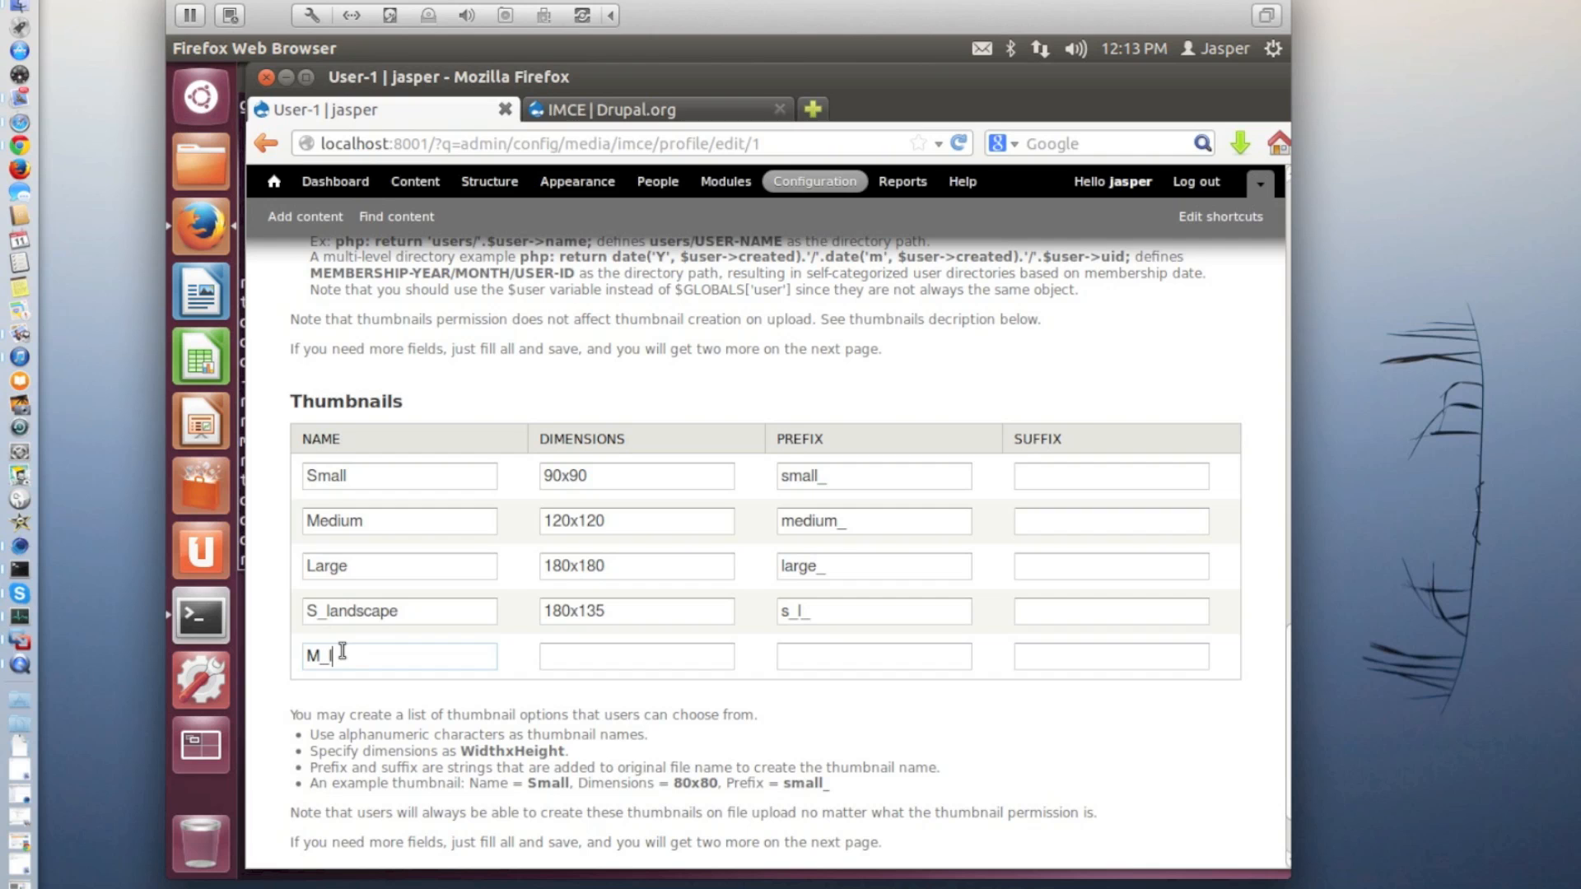
text(andscape)
key(Tab)
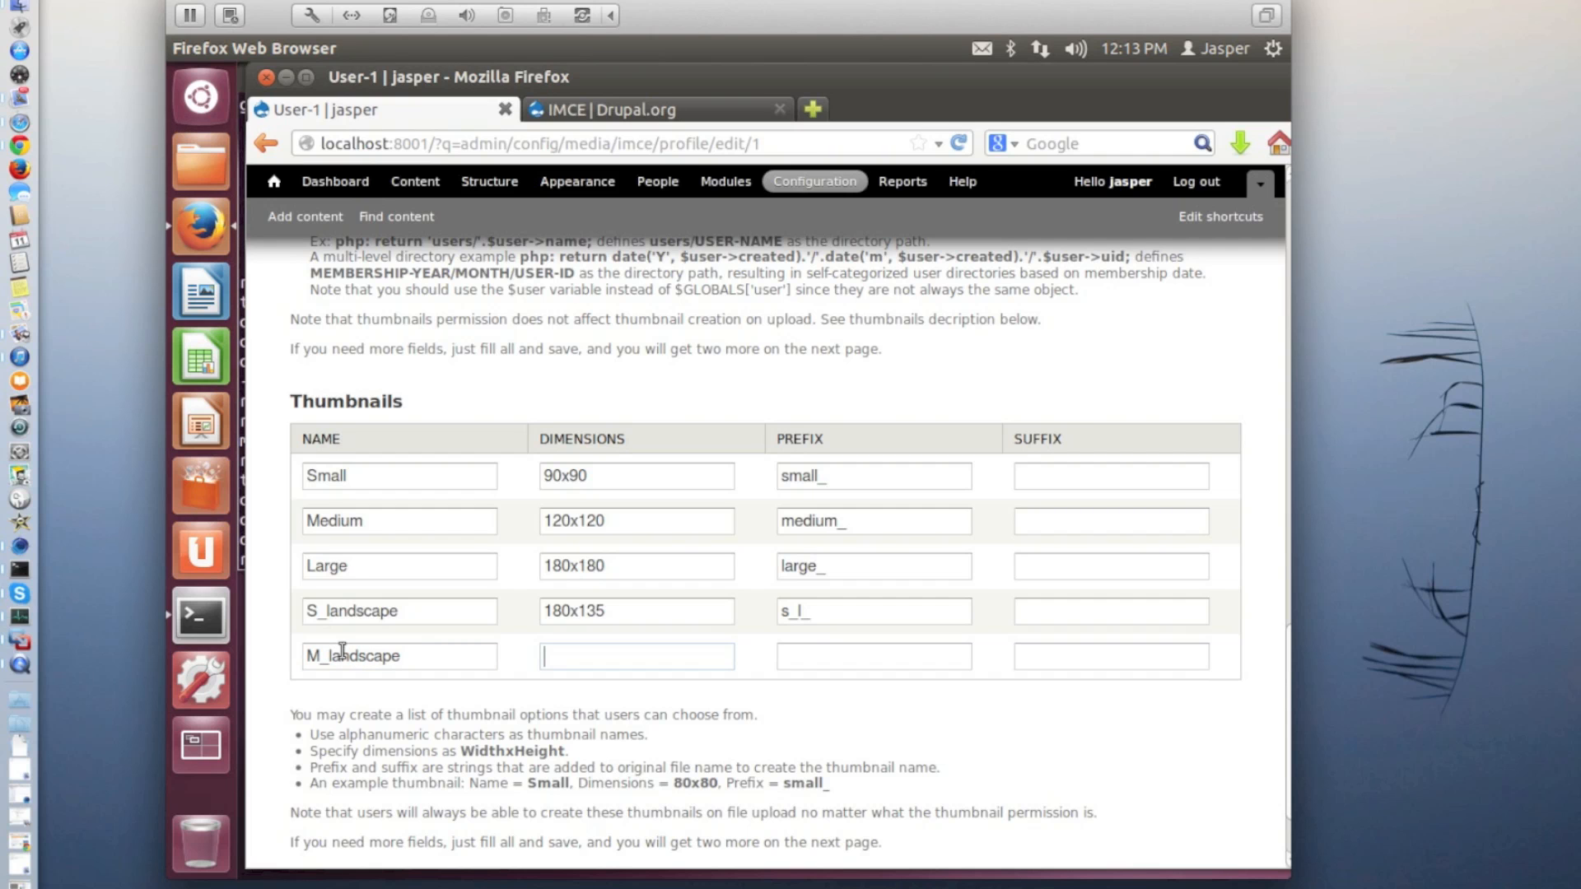
text(320x240)
key(Tab)
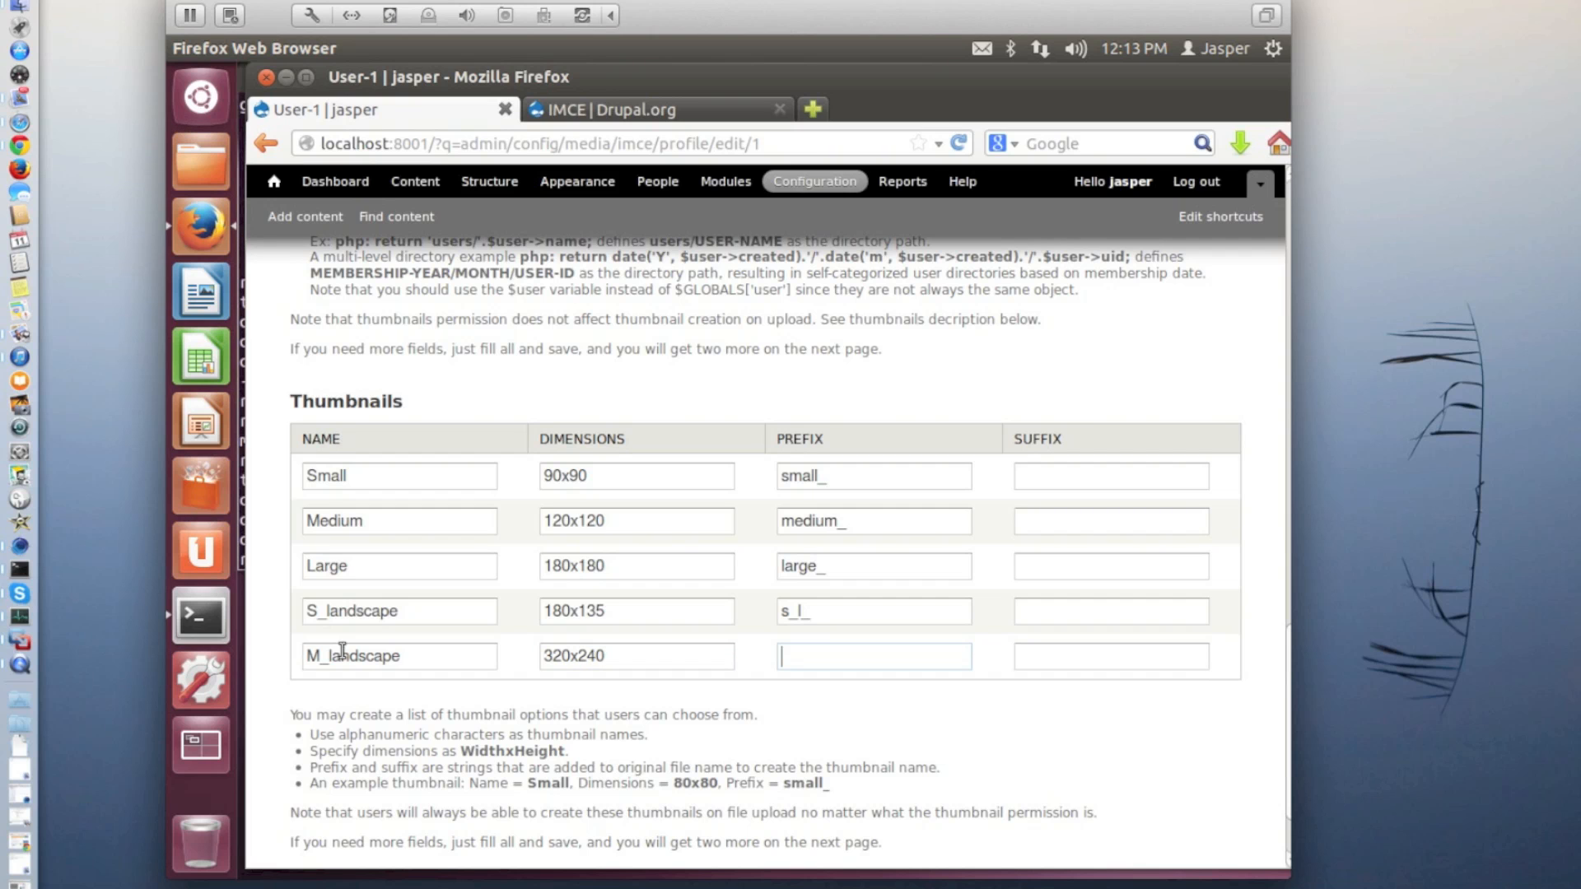
text(m_l_)
Save the User-1 profile's configuration, check the thumbnail list and save it once more
scroll(394, 787, down, 2)
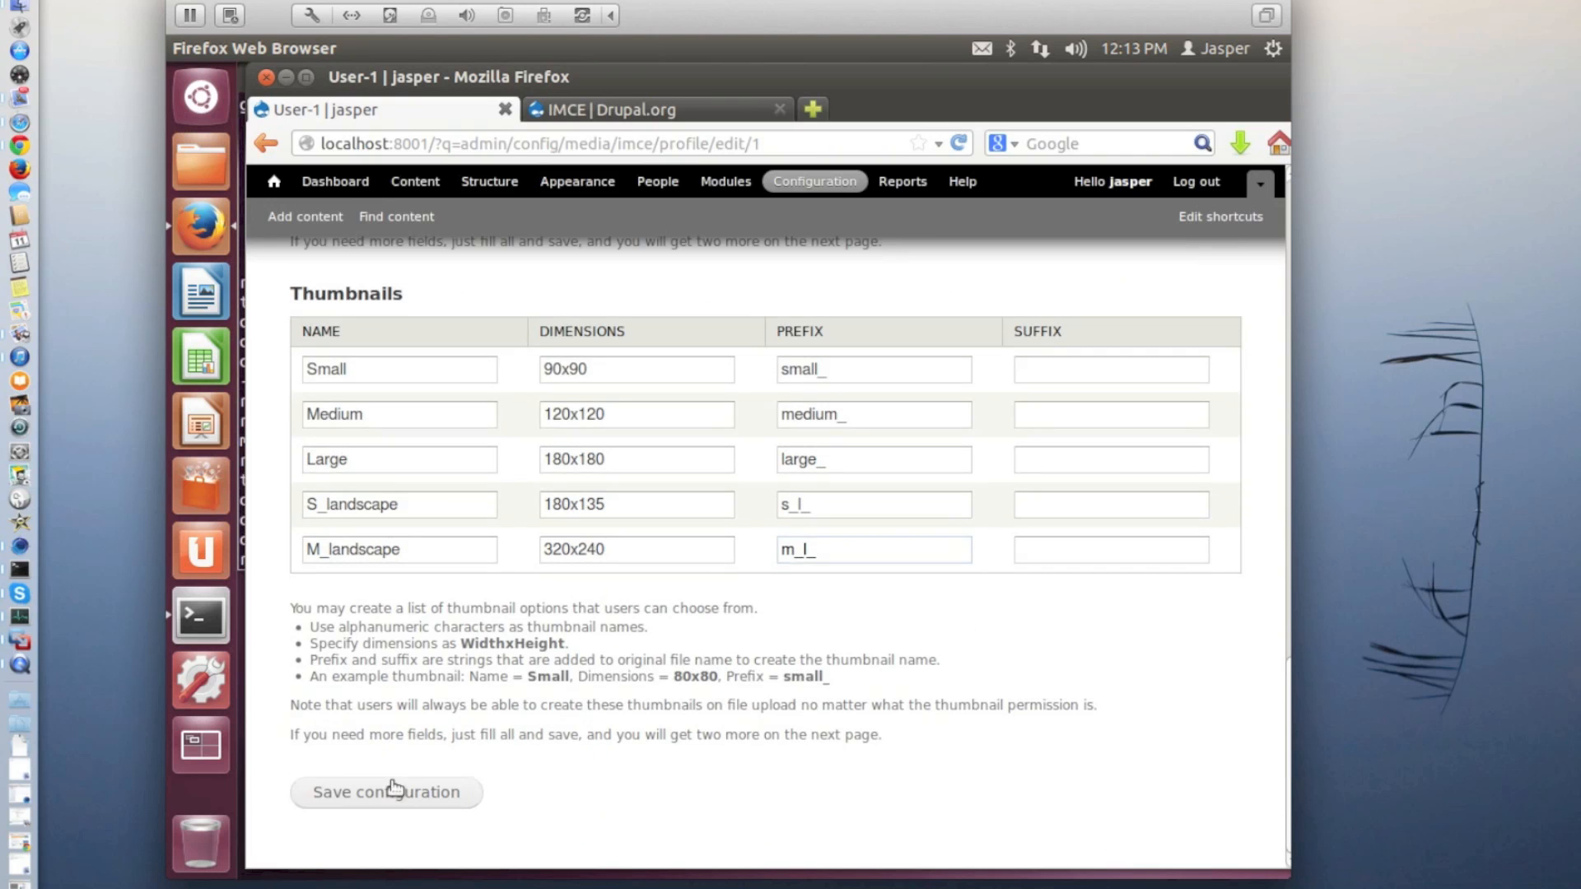
click(394, 793)
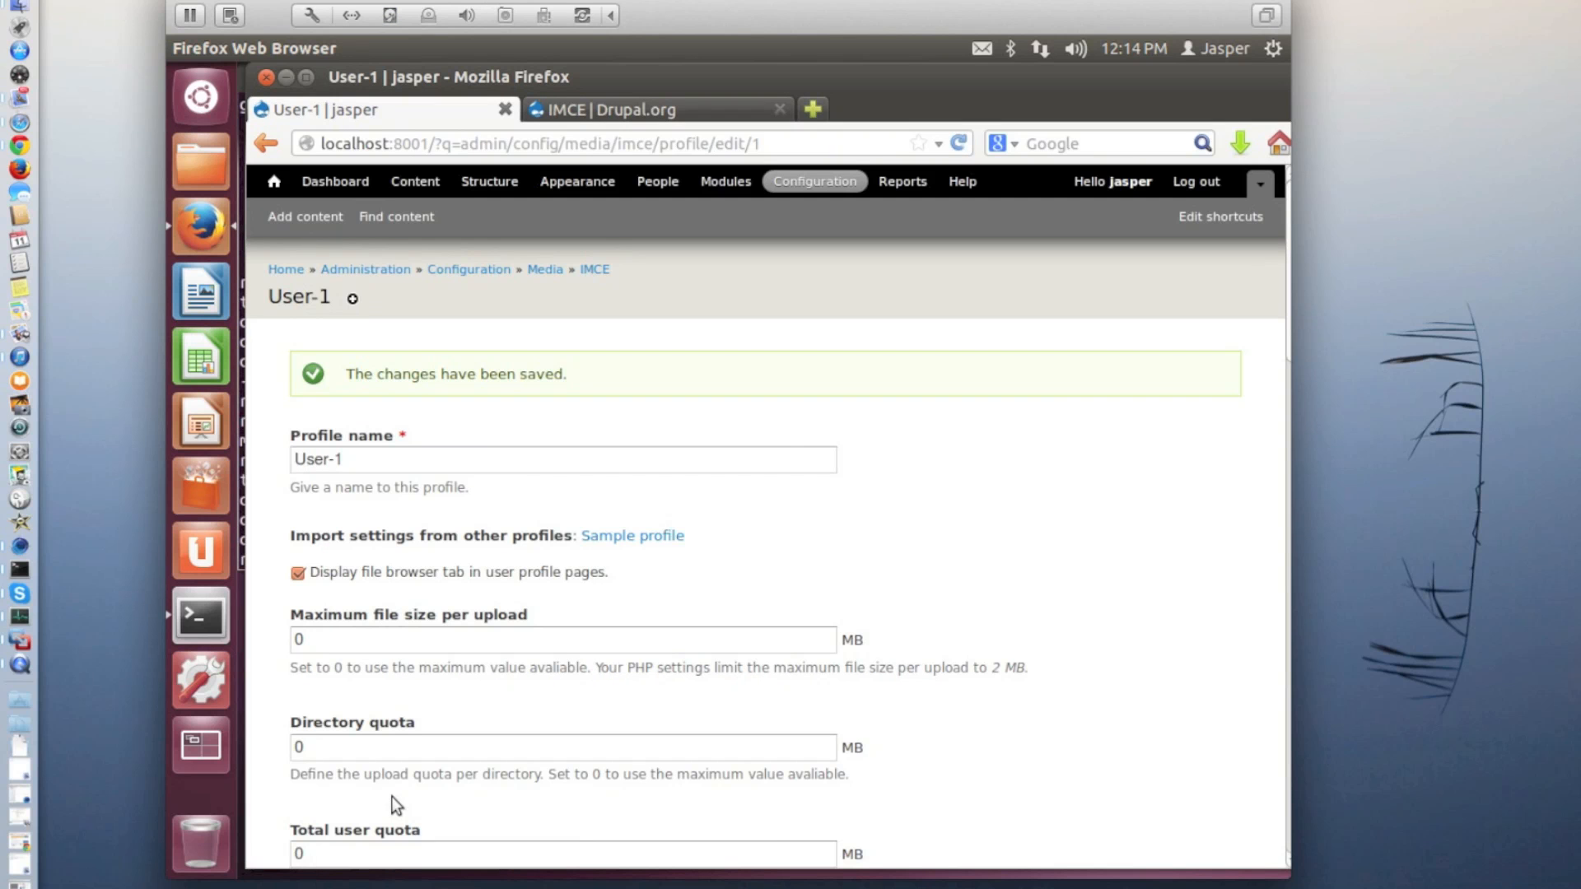
scroll(555, 567, down, 20)
scroll(557, 574, down, 6)
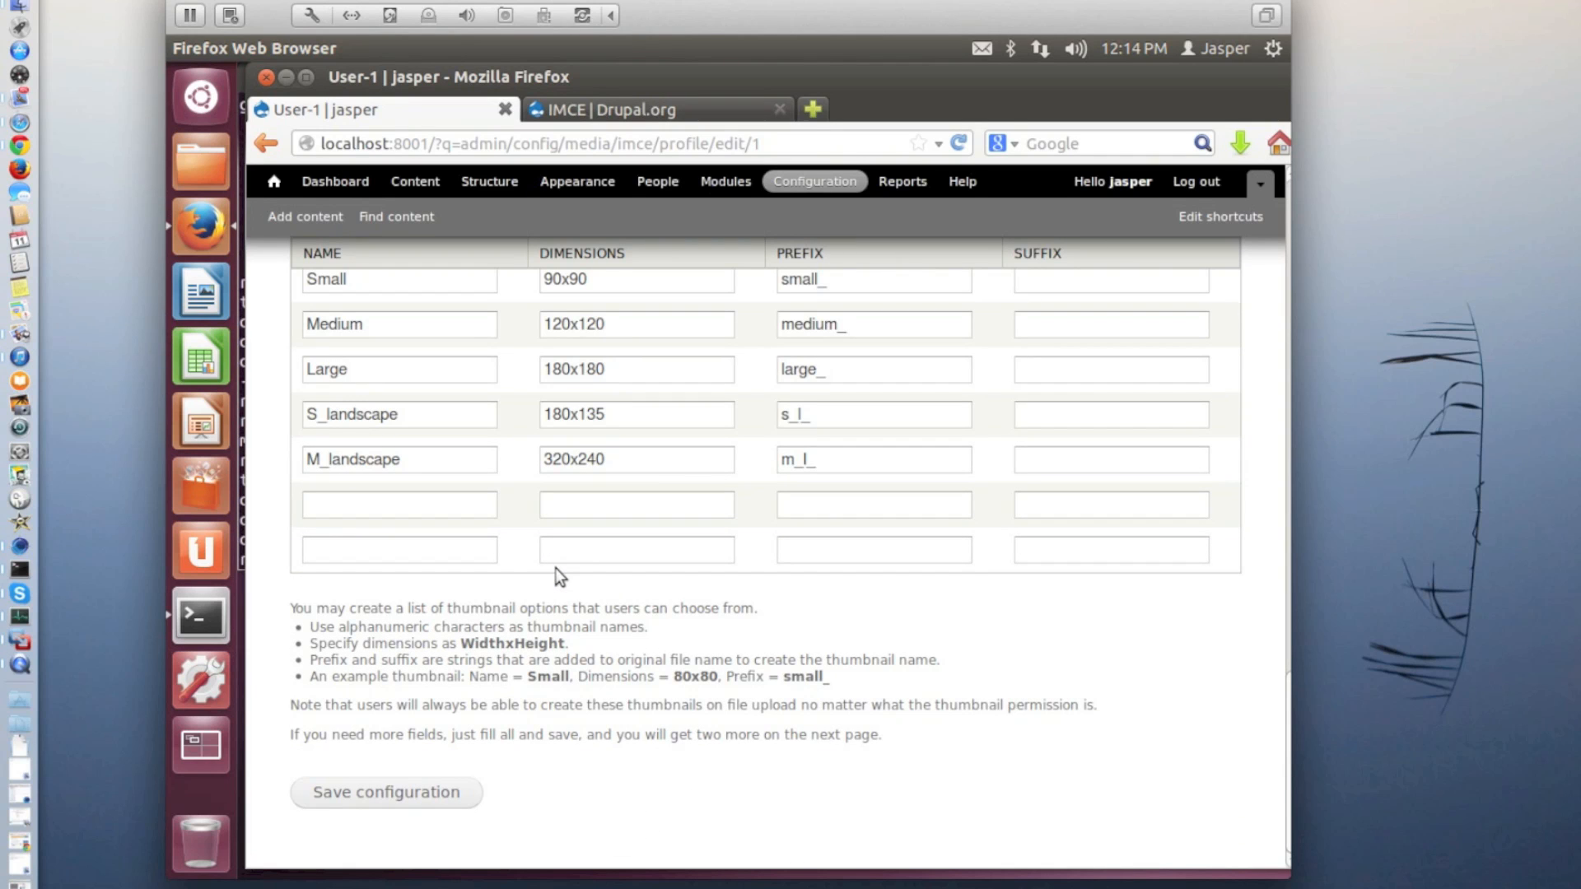
click(400, 795)
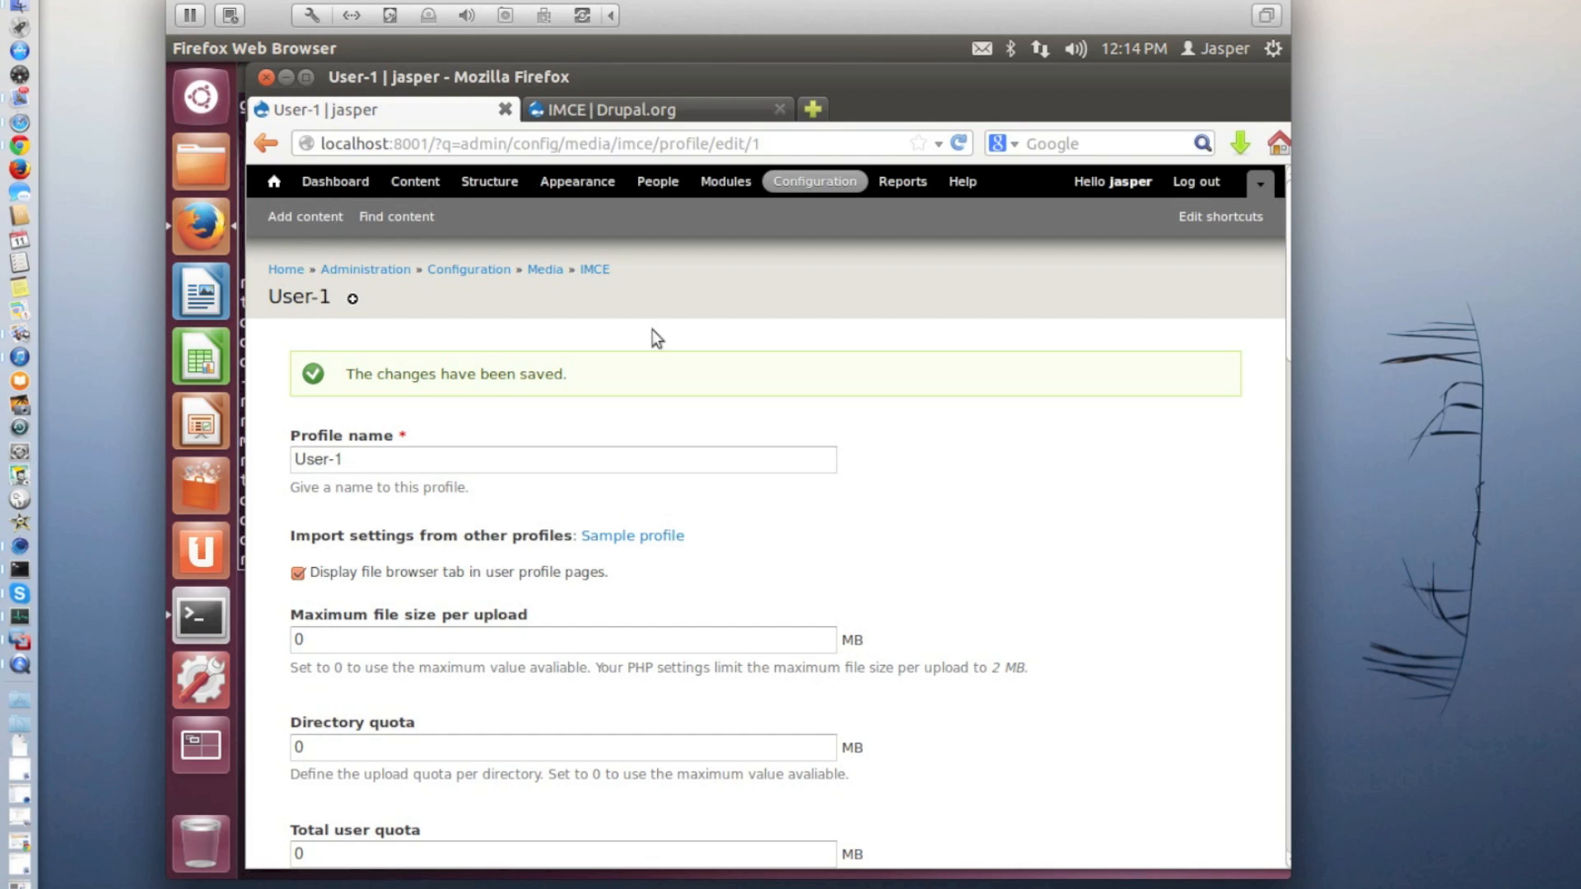
Return to the IMCE settings, assign the User-1 profile to the administrator and authenticated user roles for public files, and save
click(545, 272)
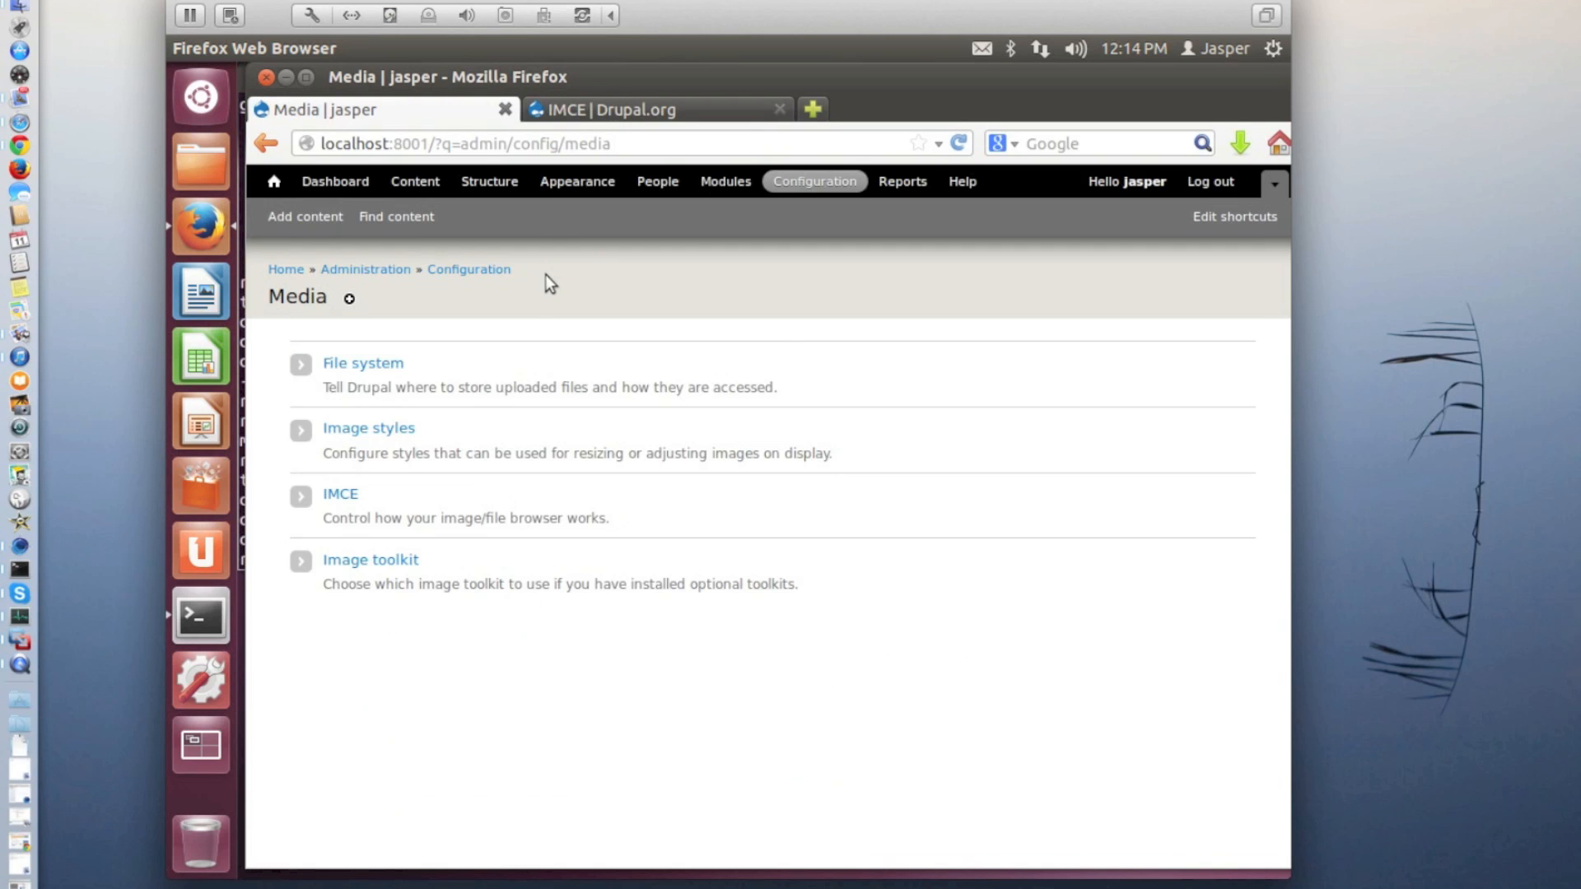
click(343, 500)
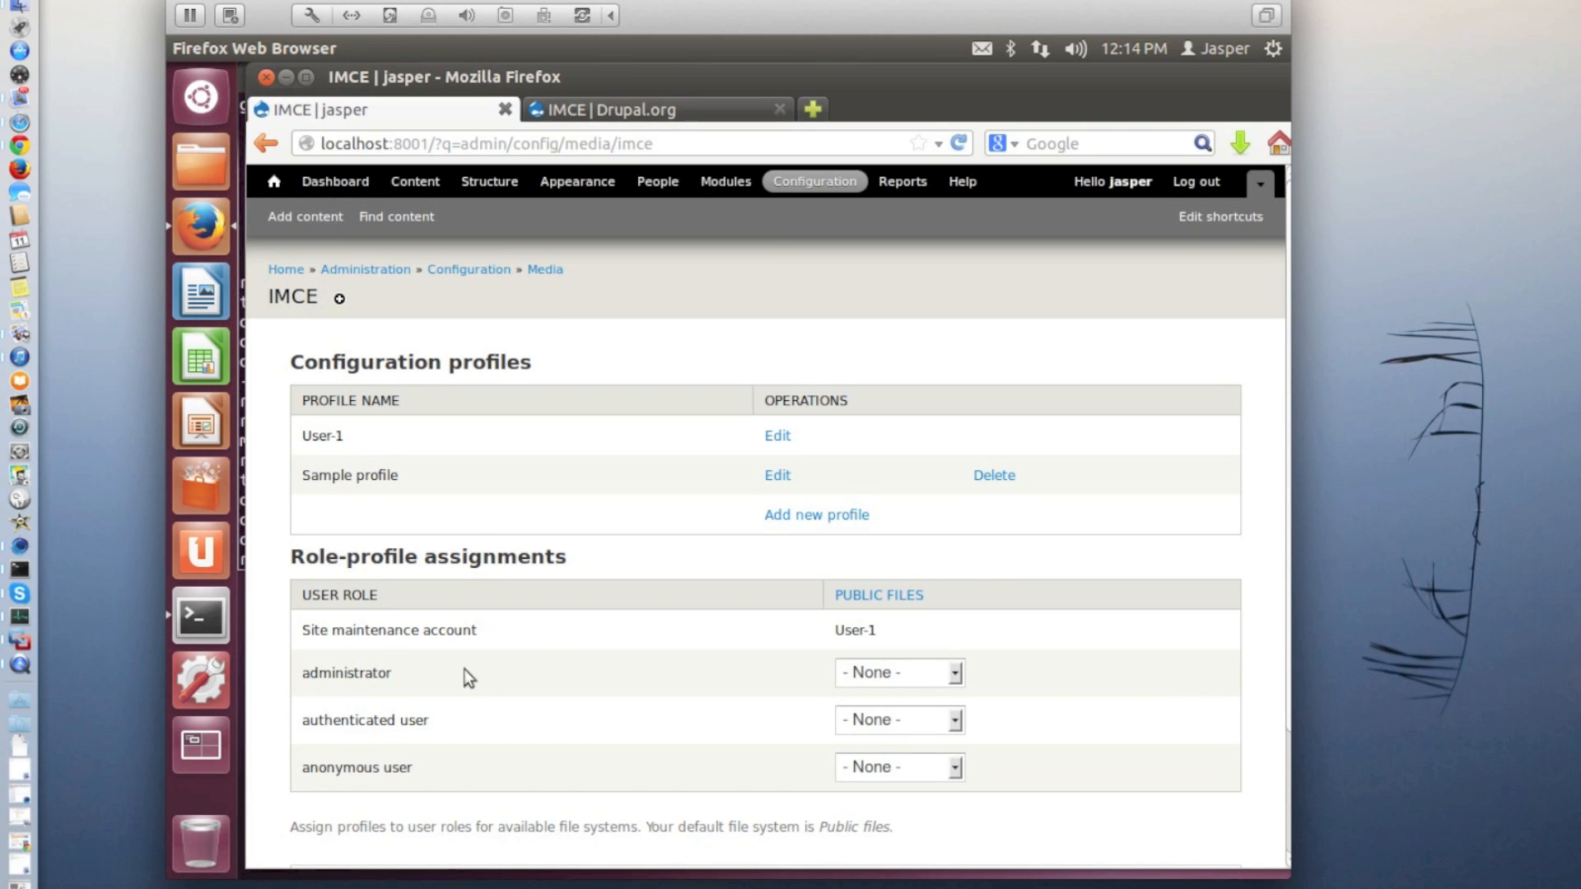
click(952, 680)
click(897, 718)
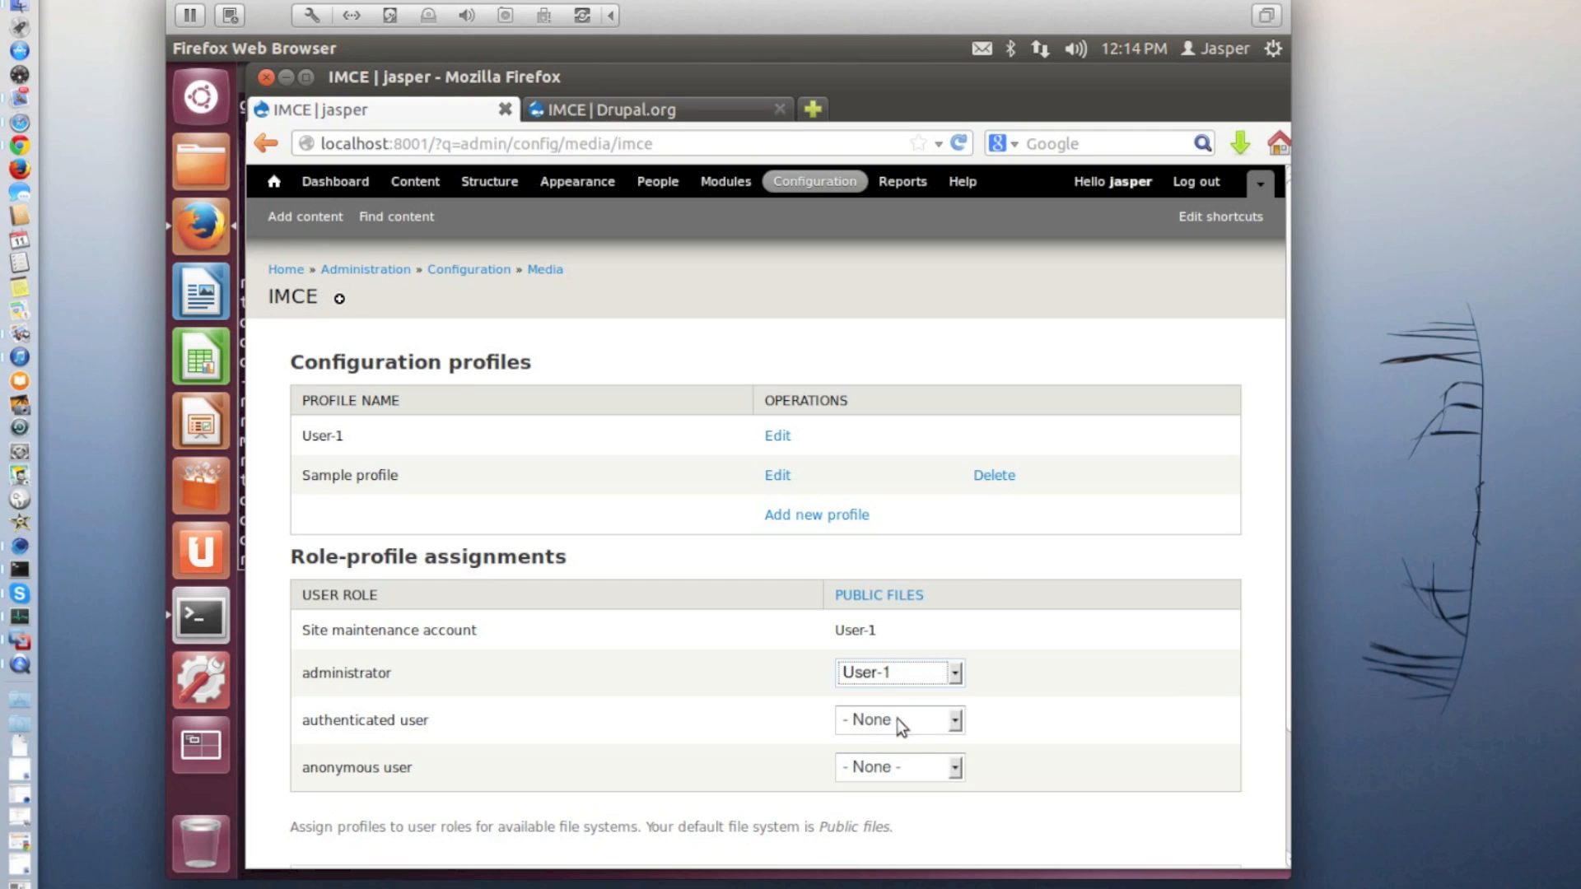
click(957, 720)
click(912, 767)
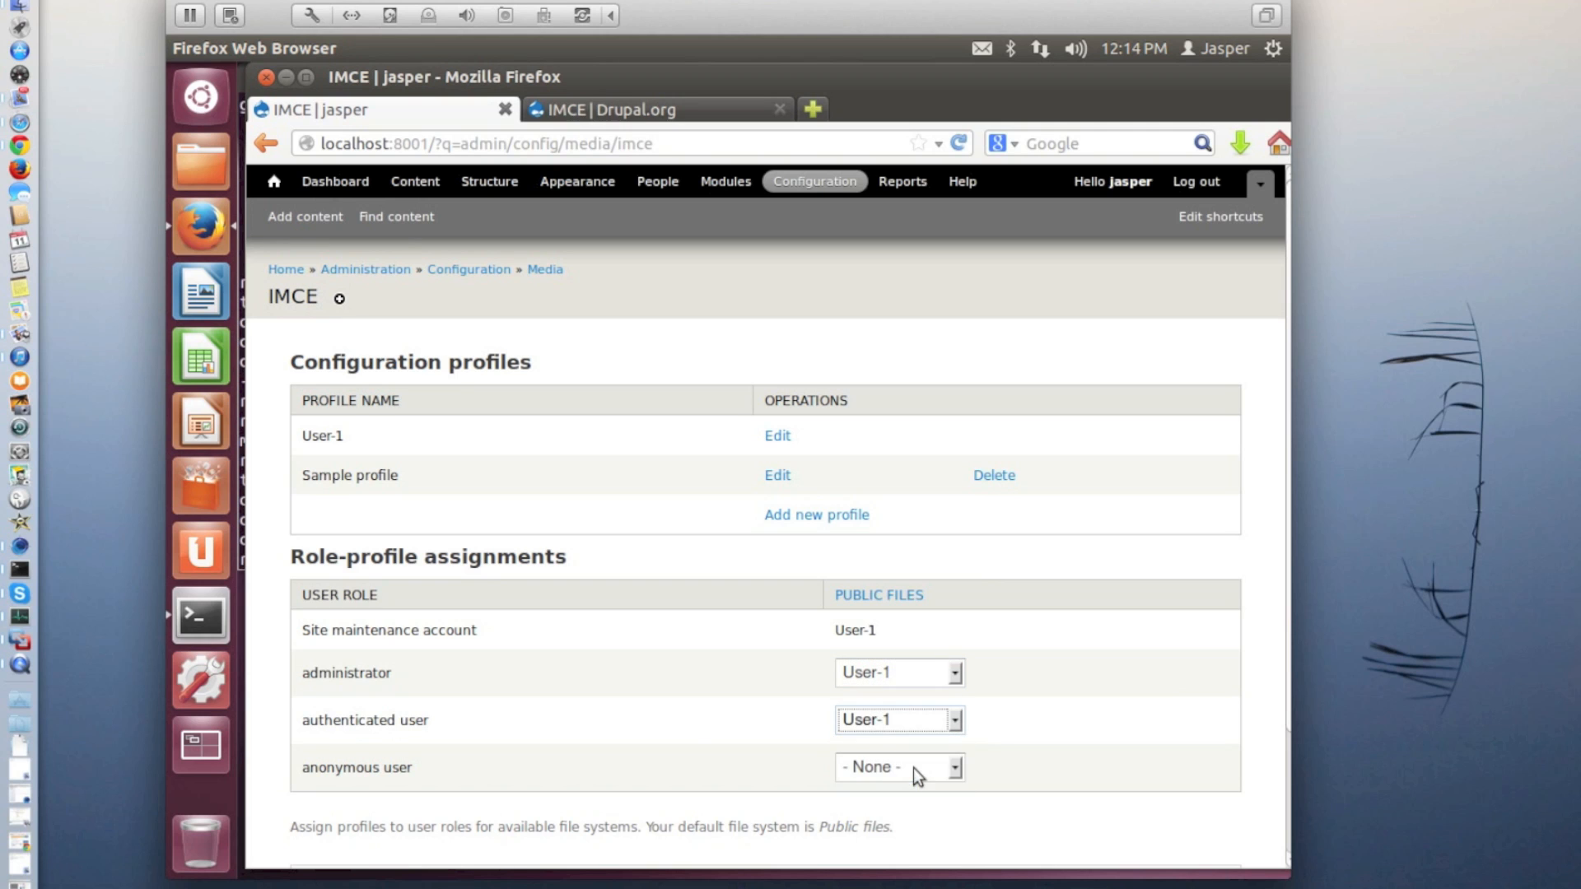
scroll(687, 720, down, 3)
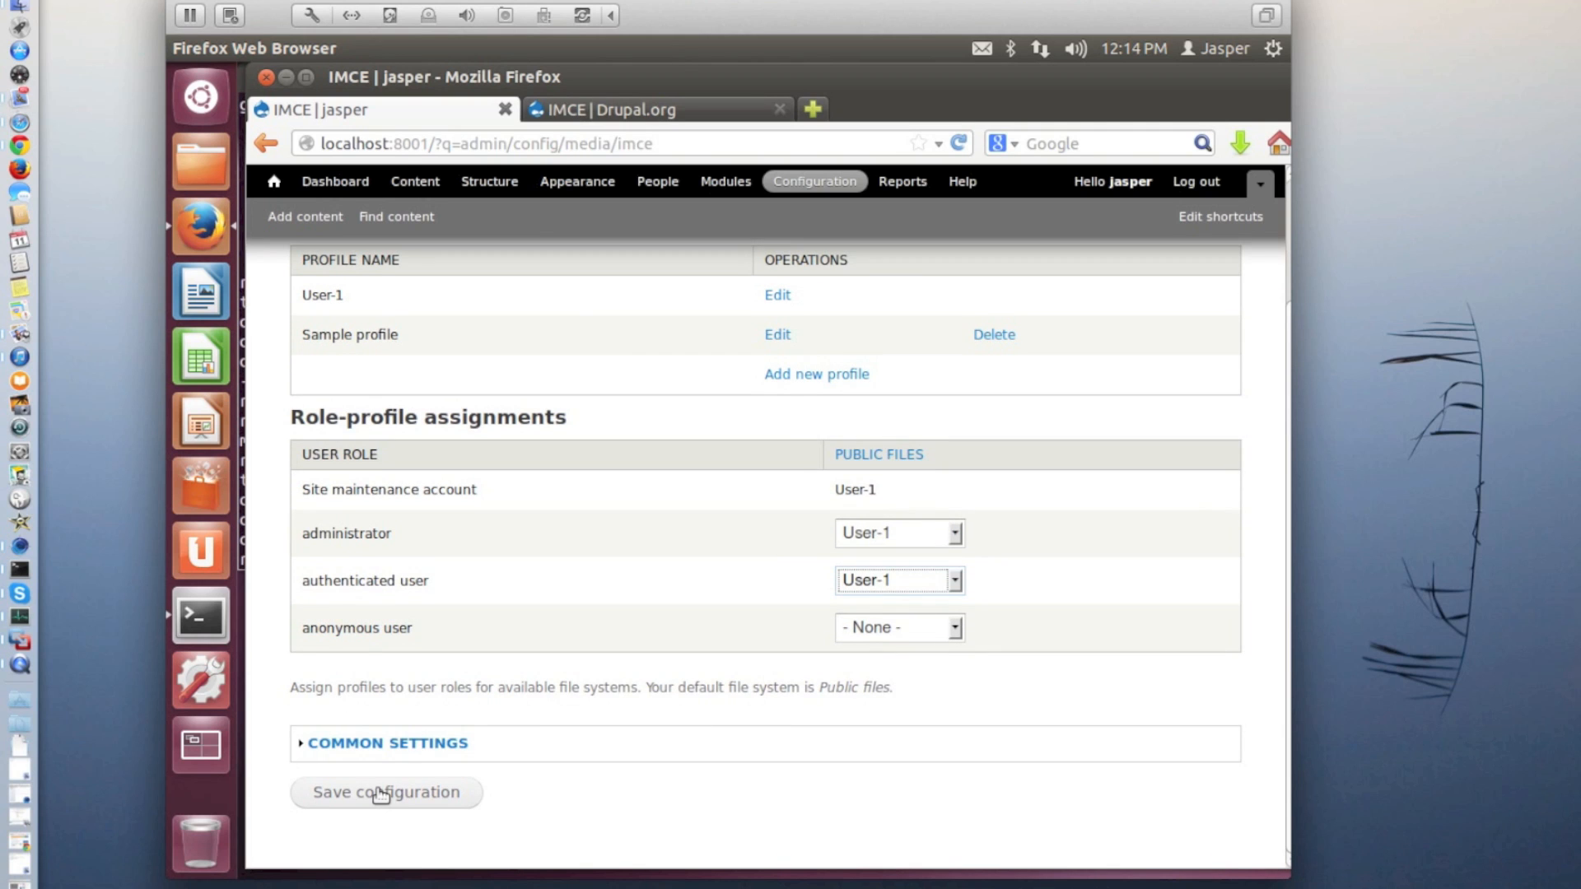
click(380, 794)
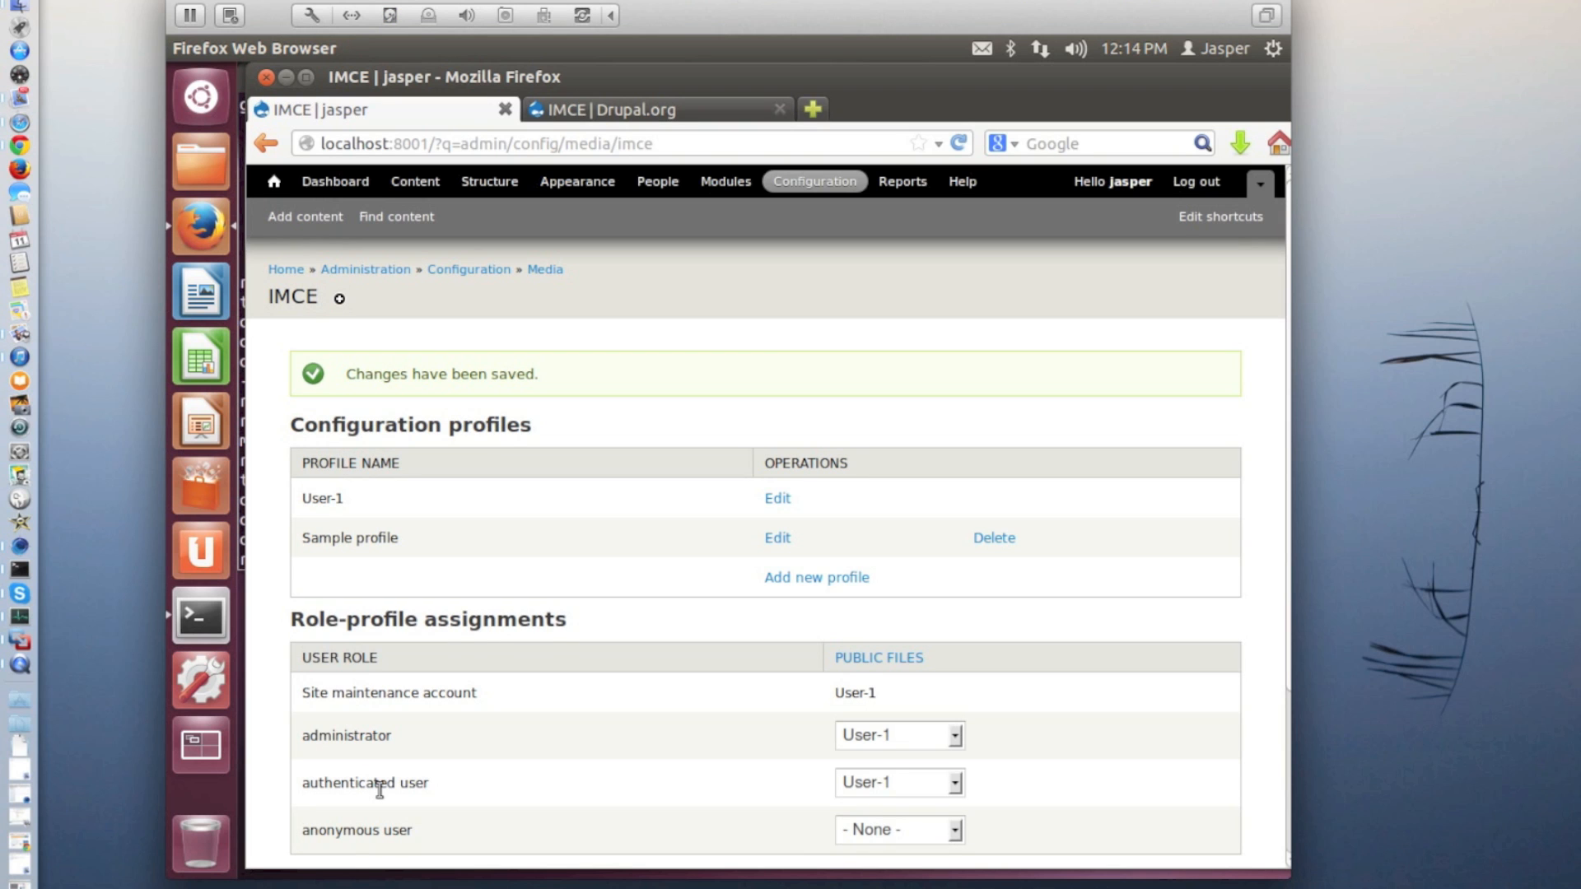
Start a new Basic page from the site's front page and title it "Front page ..."
click(275, 182)
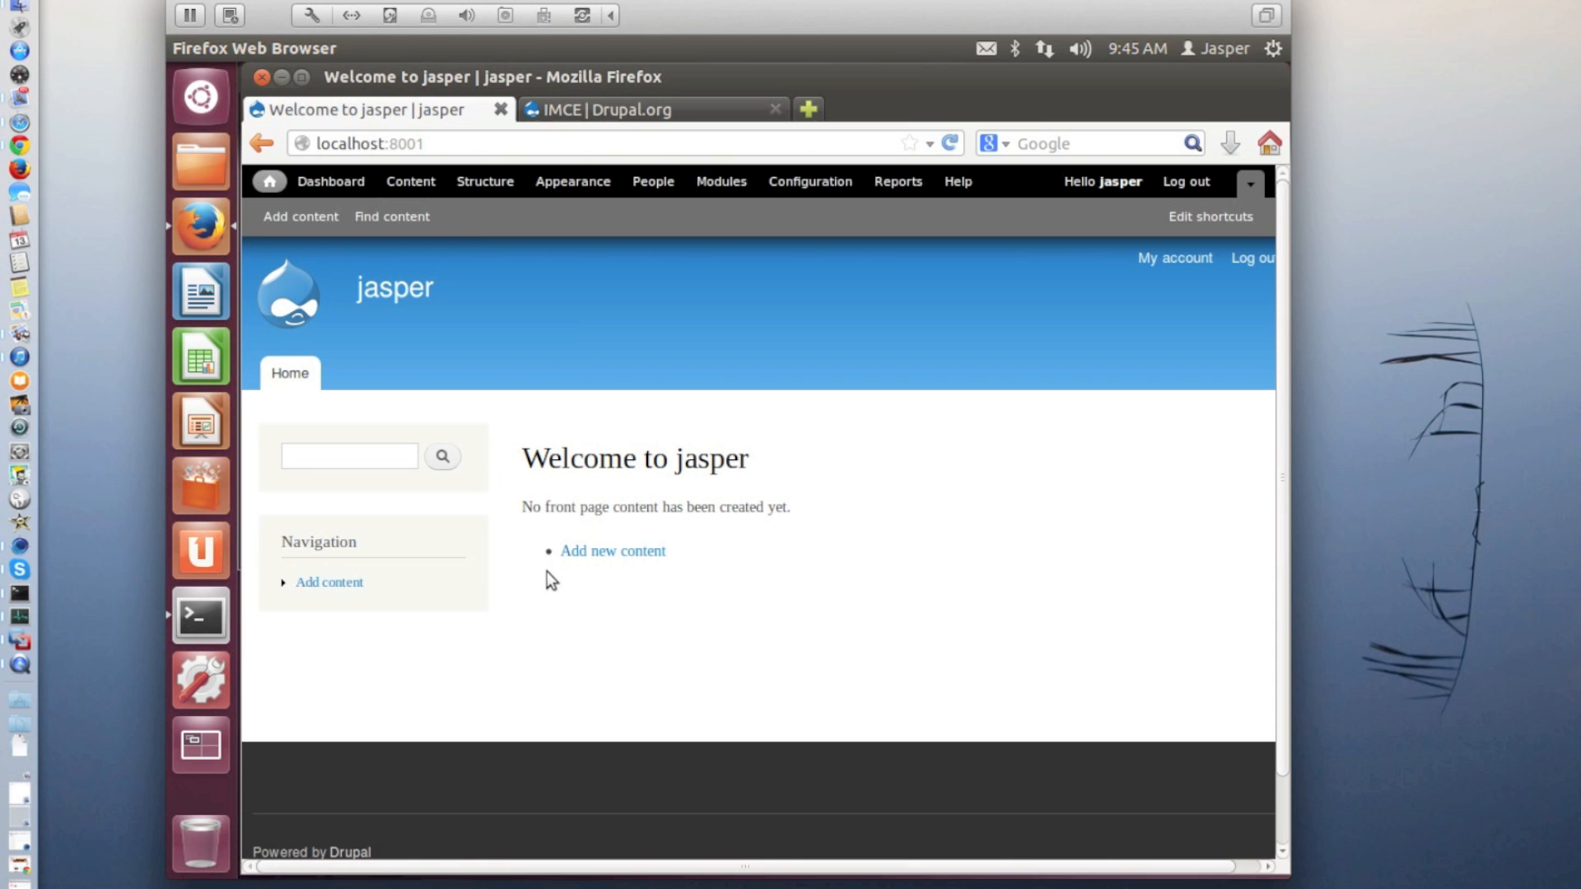
click(589, 553)
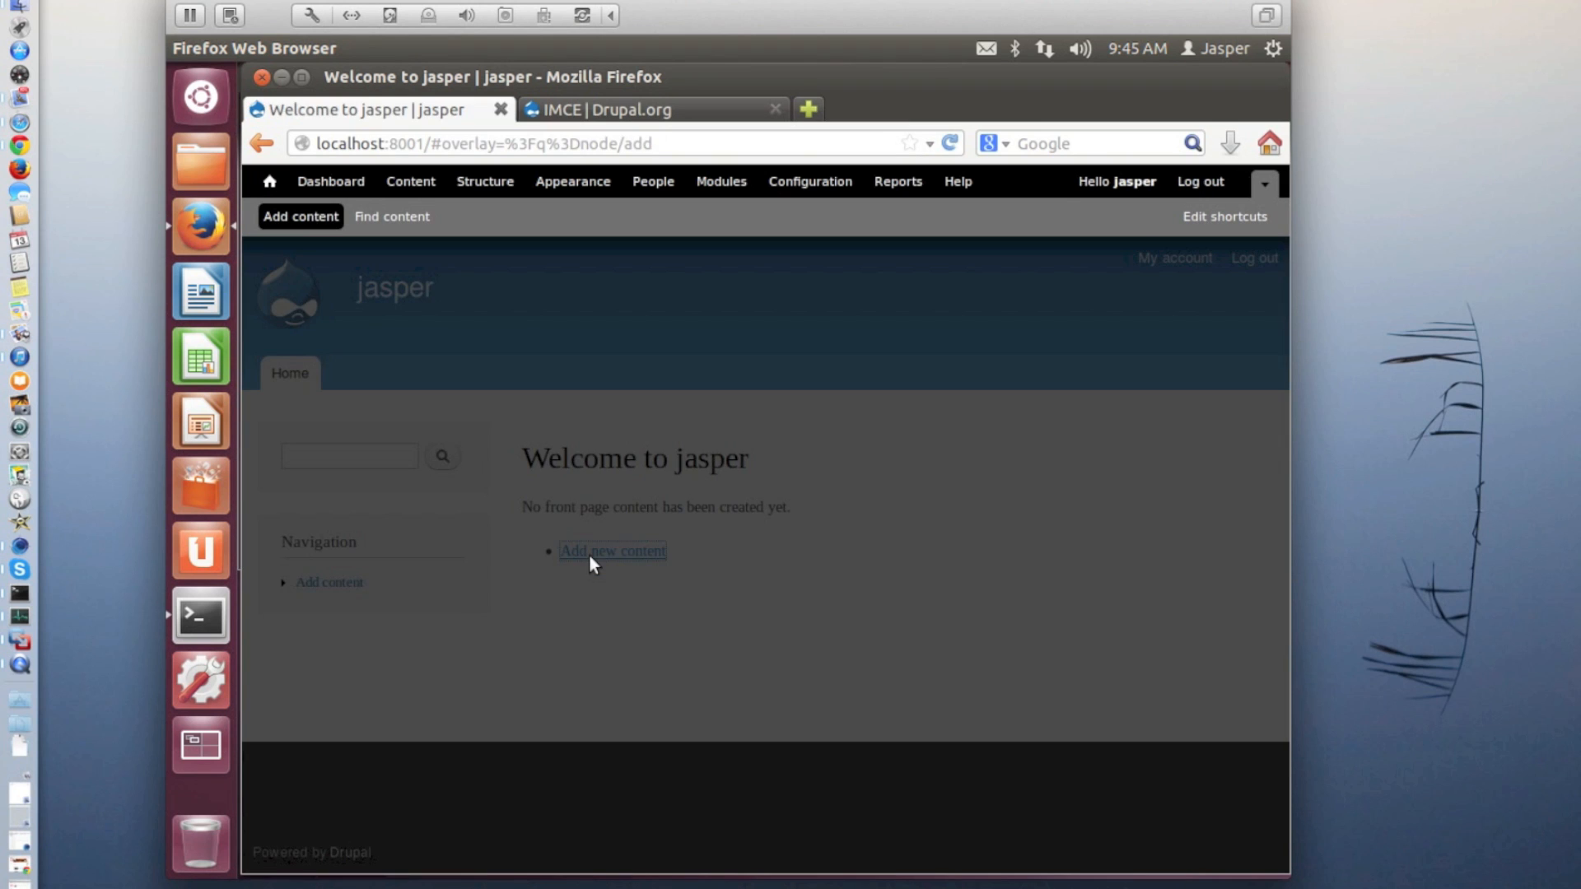
click(418, 442)
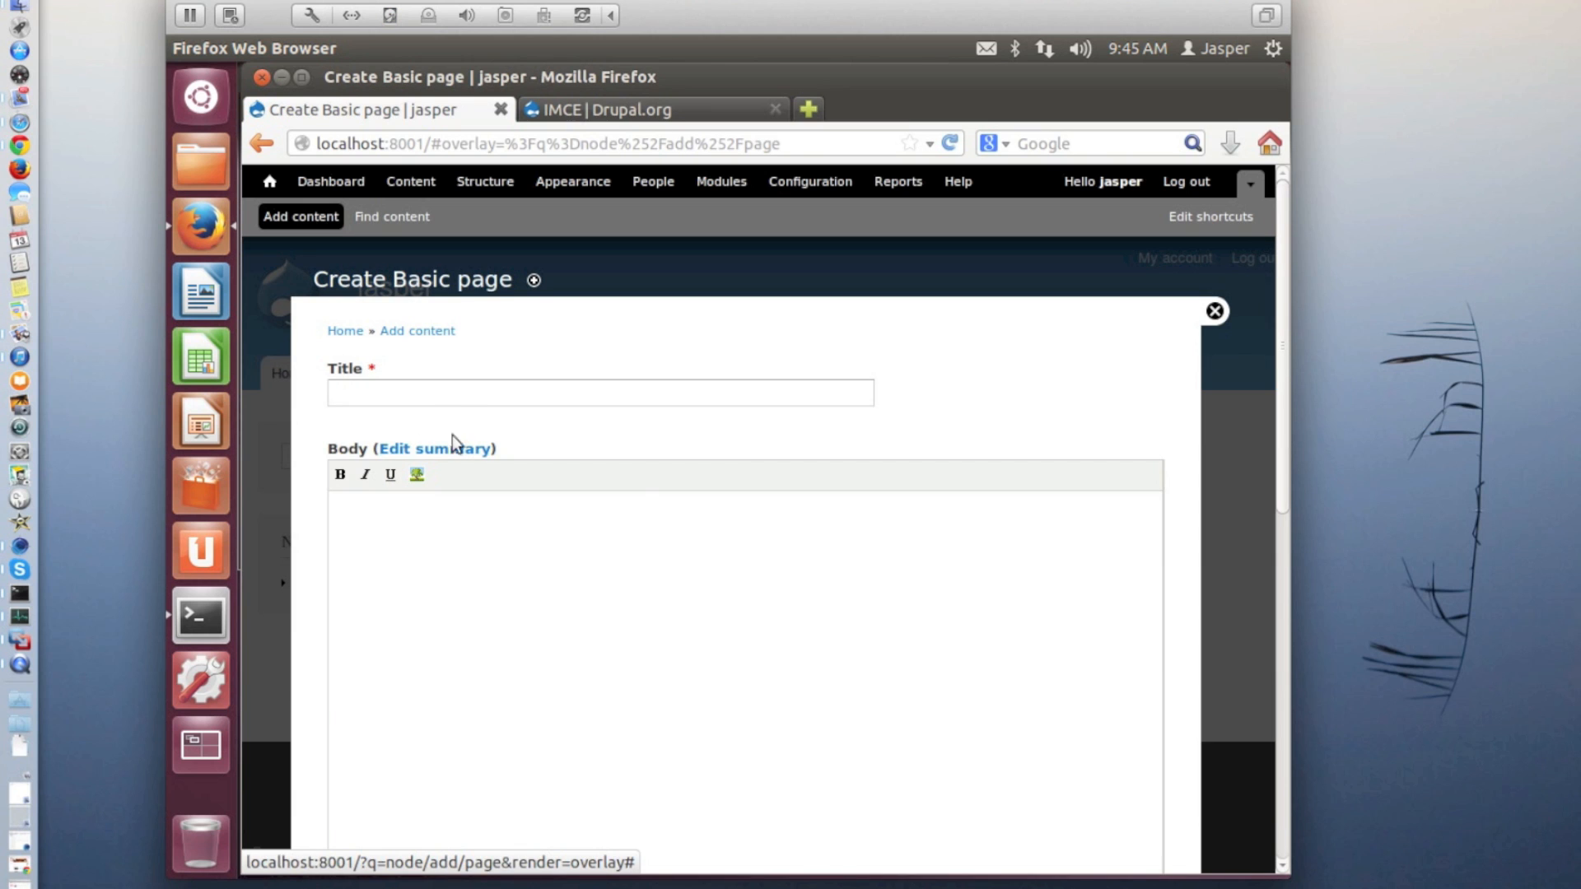
click(458, 392)
text(Fro)
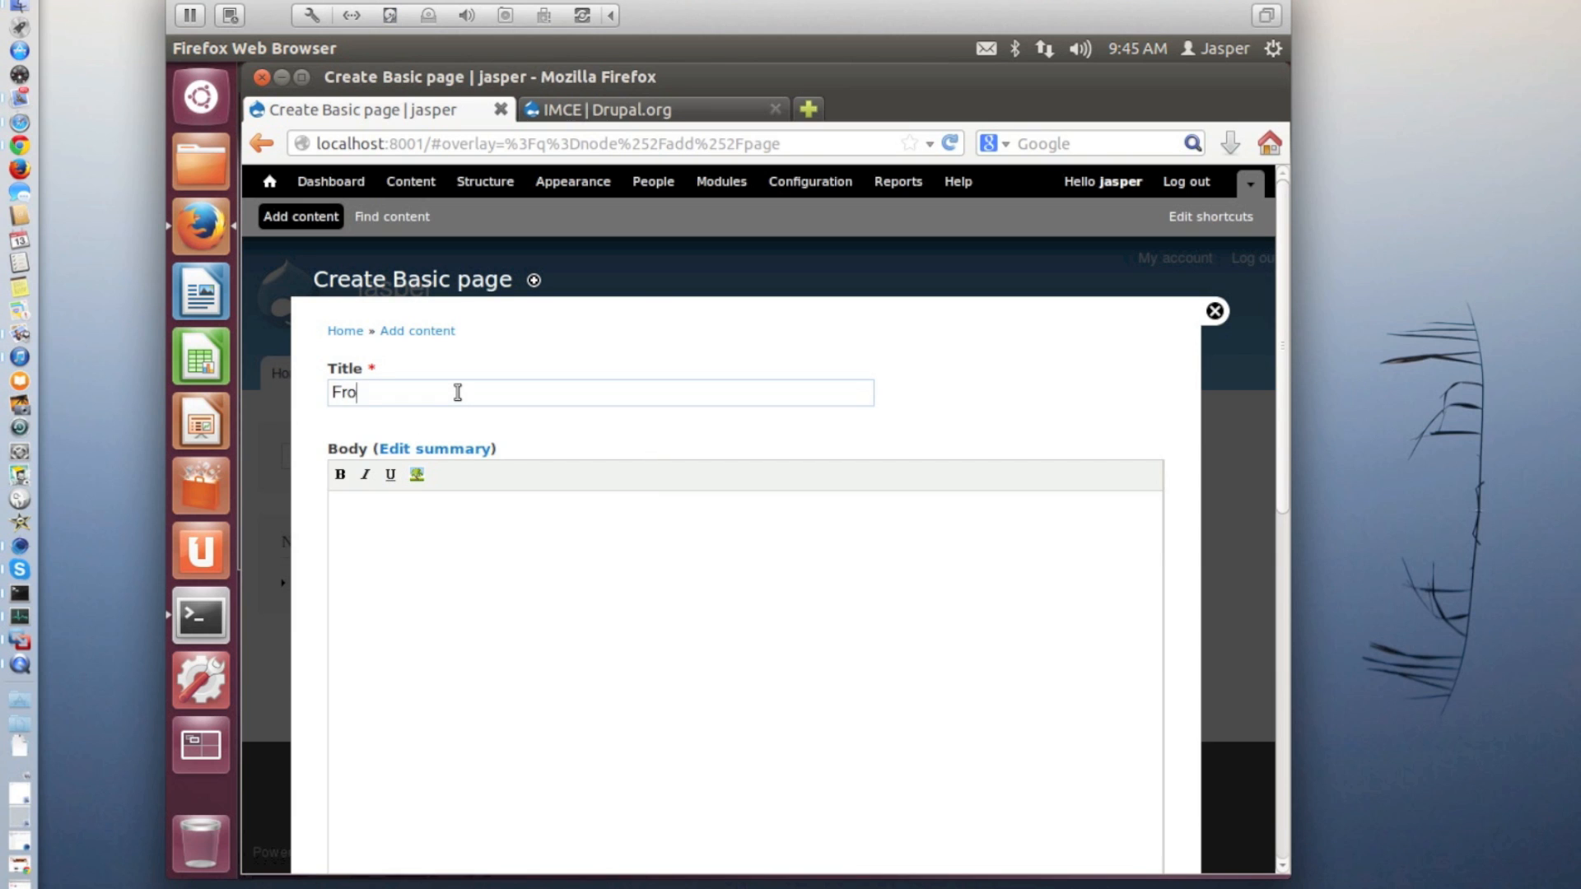
text(nt page ...)
Enter "This is my first page with a nice picture ..." in the page body, followed by a new line
key(Tab)
key(Tab)
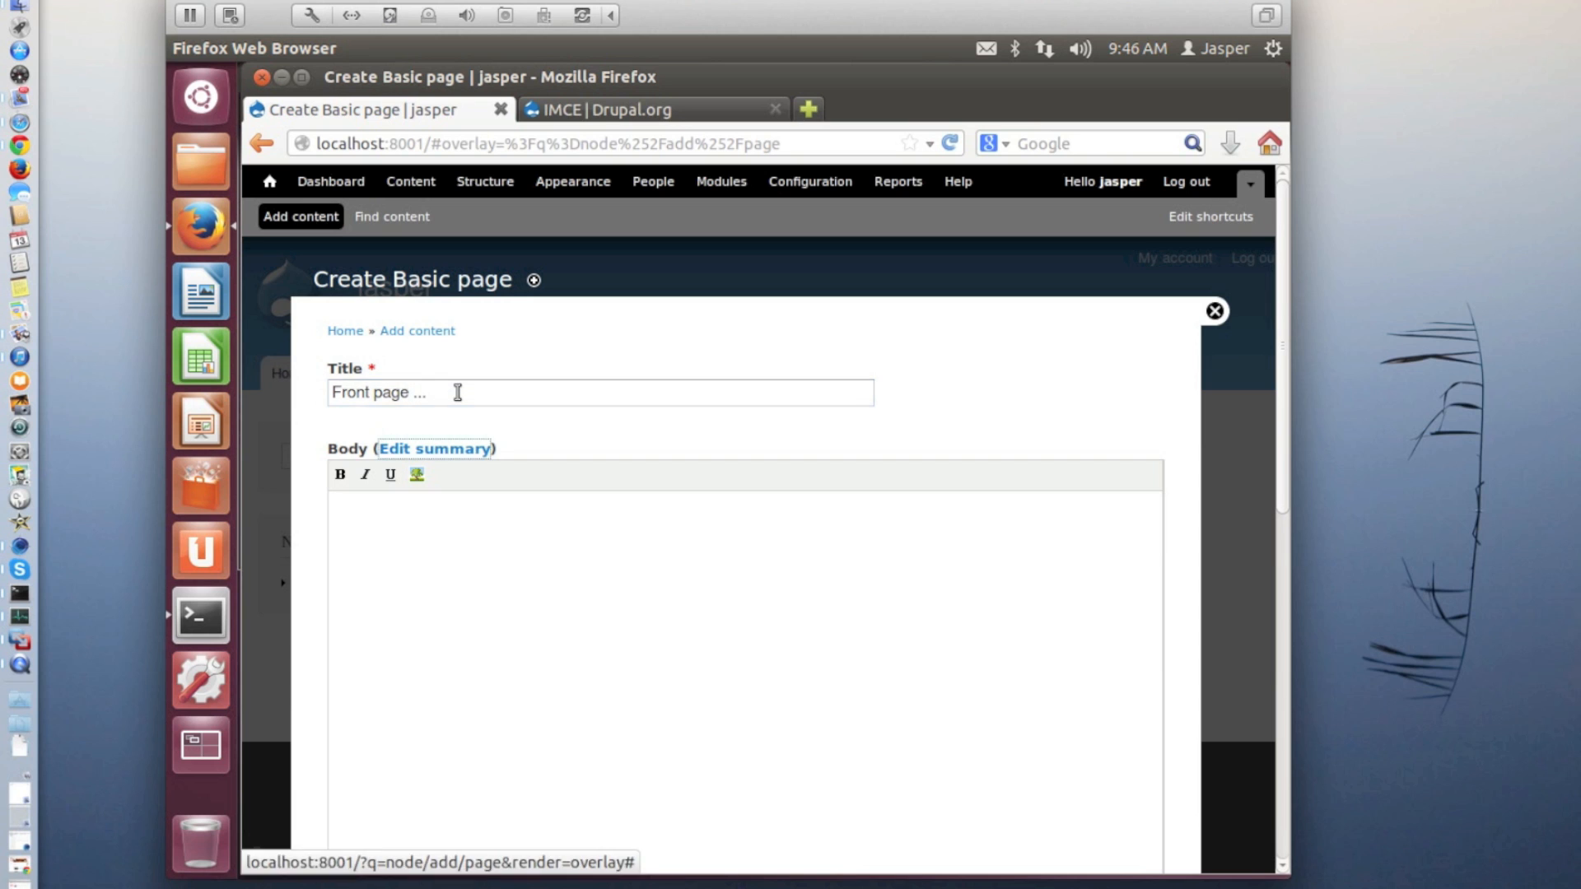
text(Th)
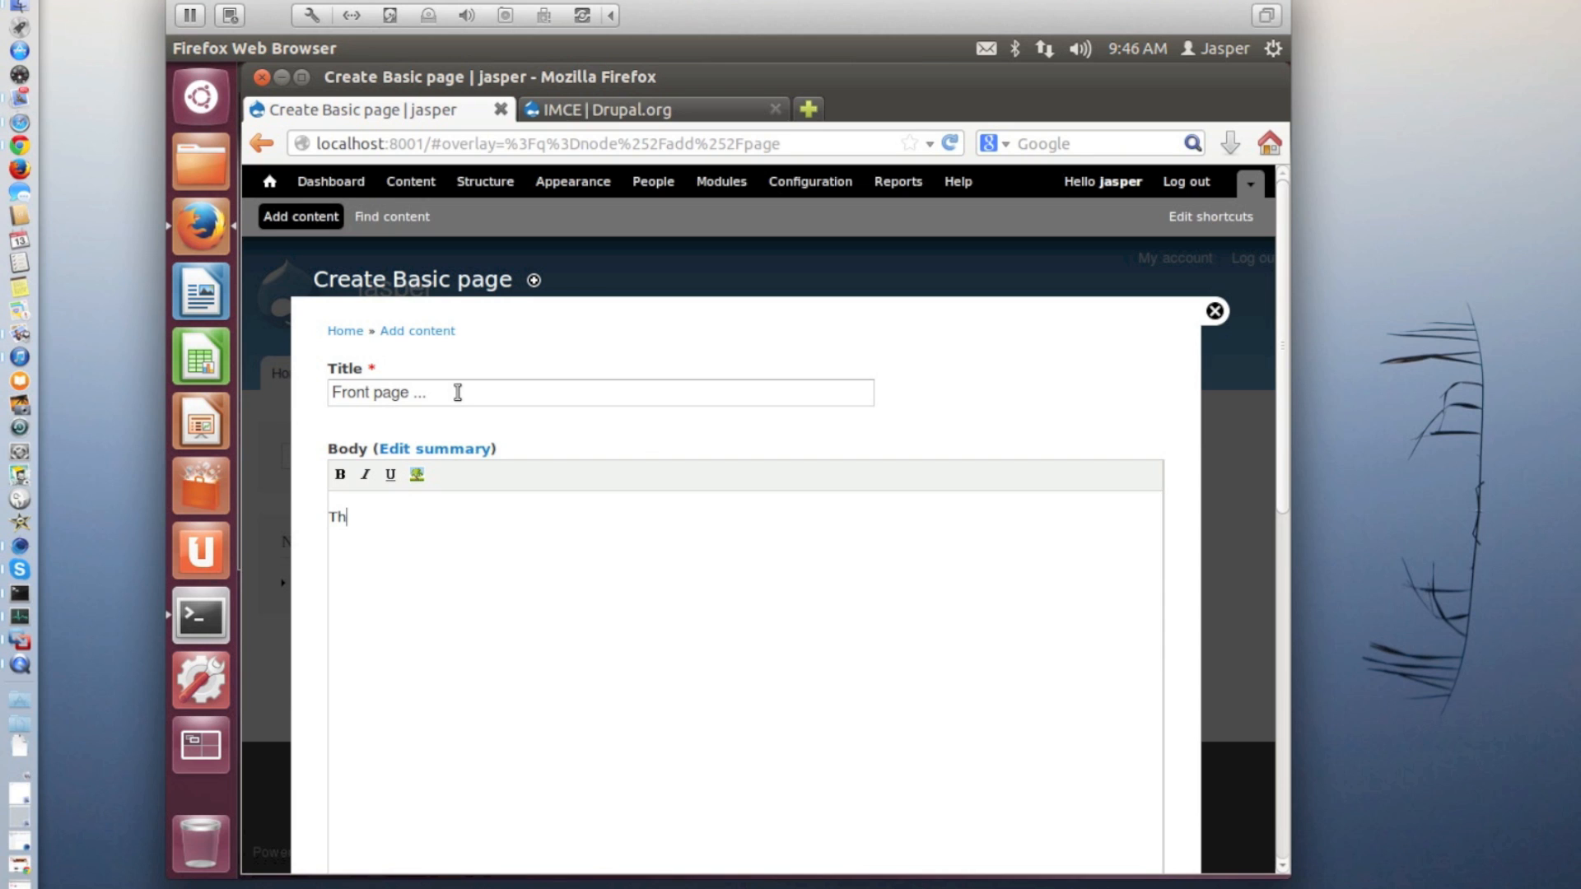
text(is is my first page with a )
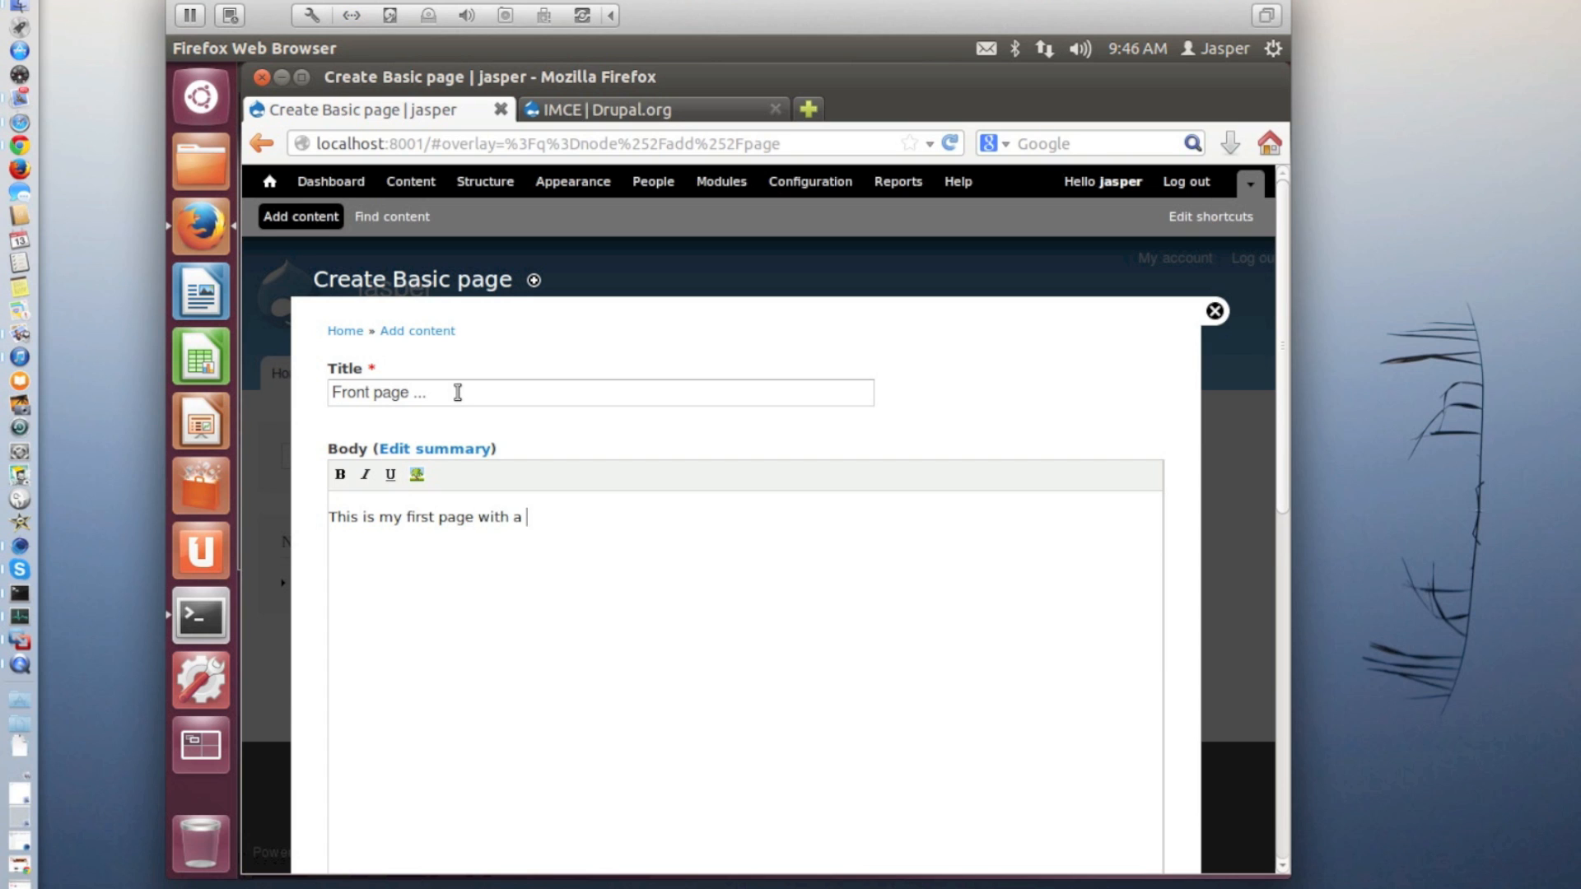
text(nice picture ...)
key(Return)
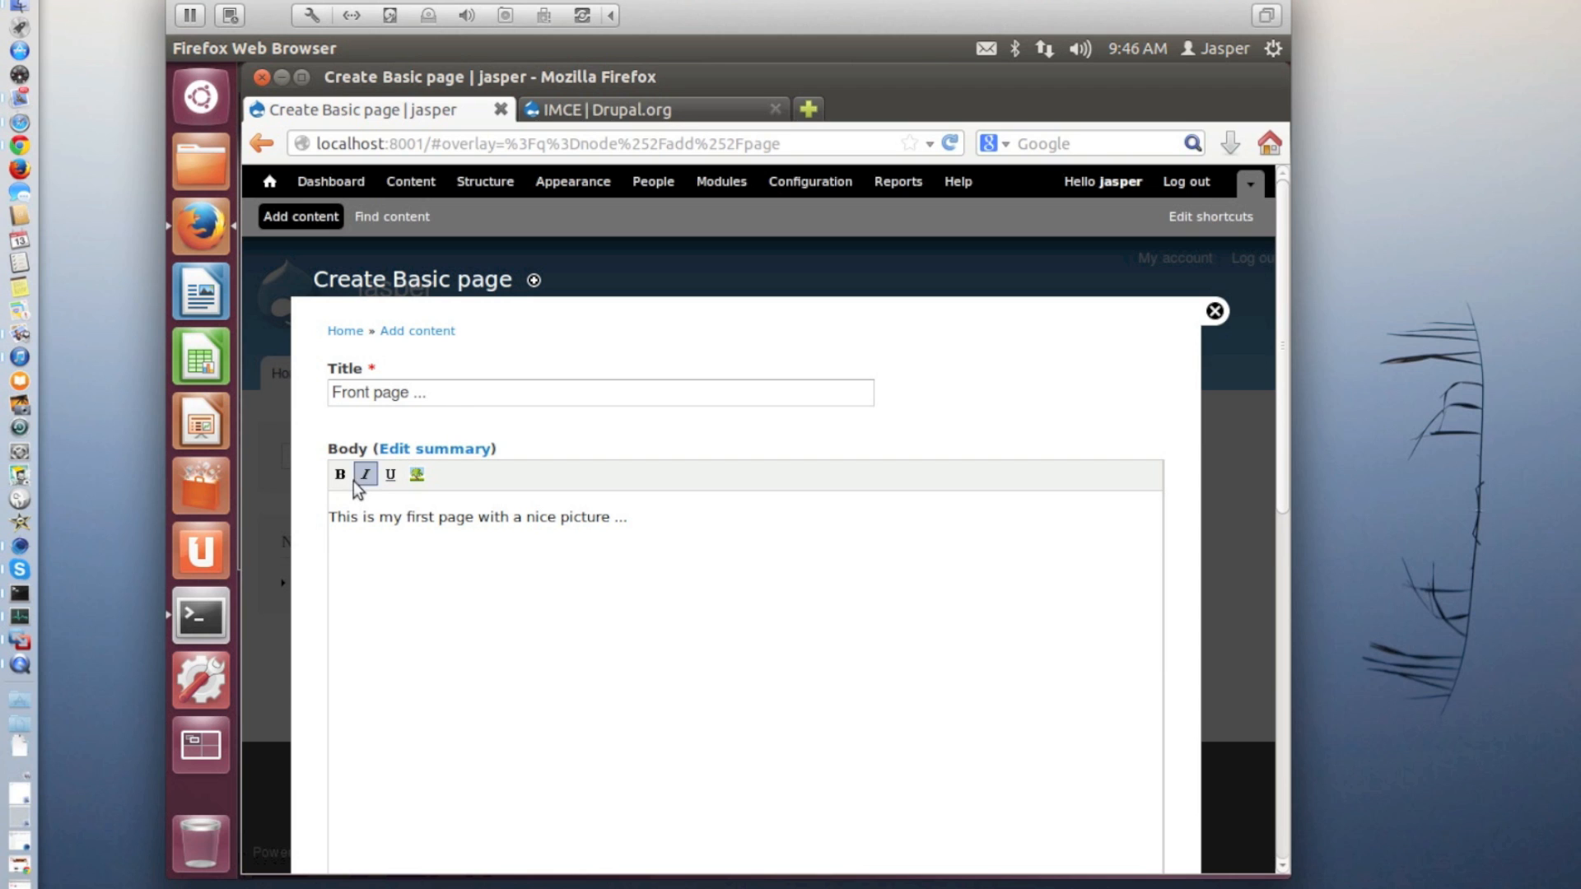
Make "first page" bold and "nice picture" bold, italic and underlined in the body text
double_click(410, 516)
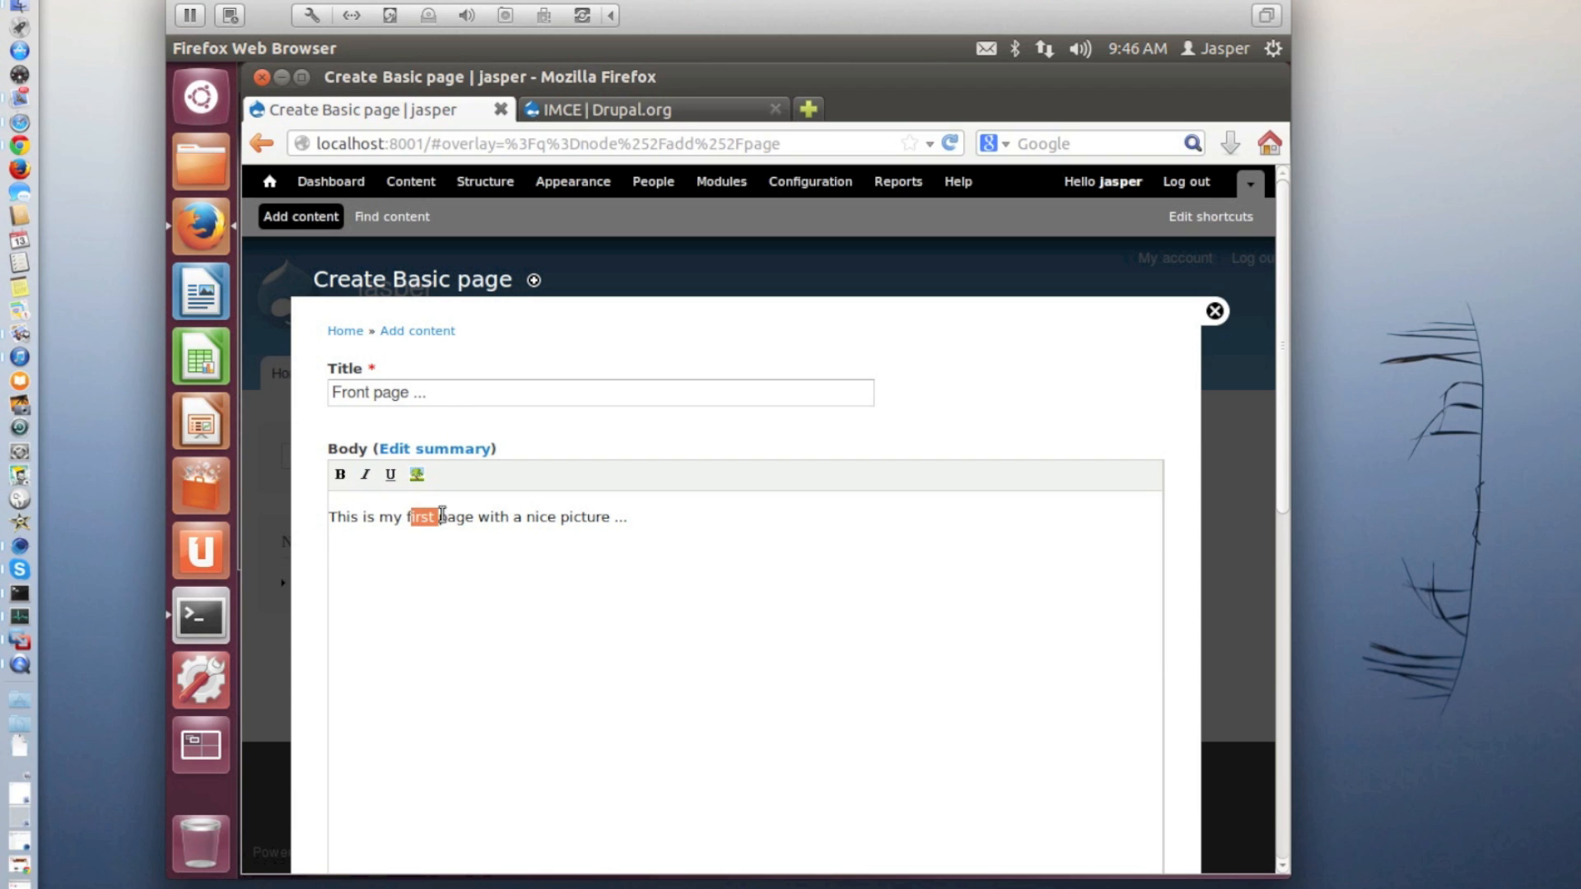
drag(409, 516, 474, 516)
click(340, 475)
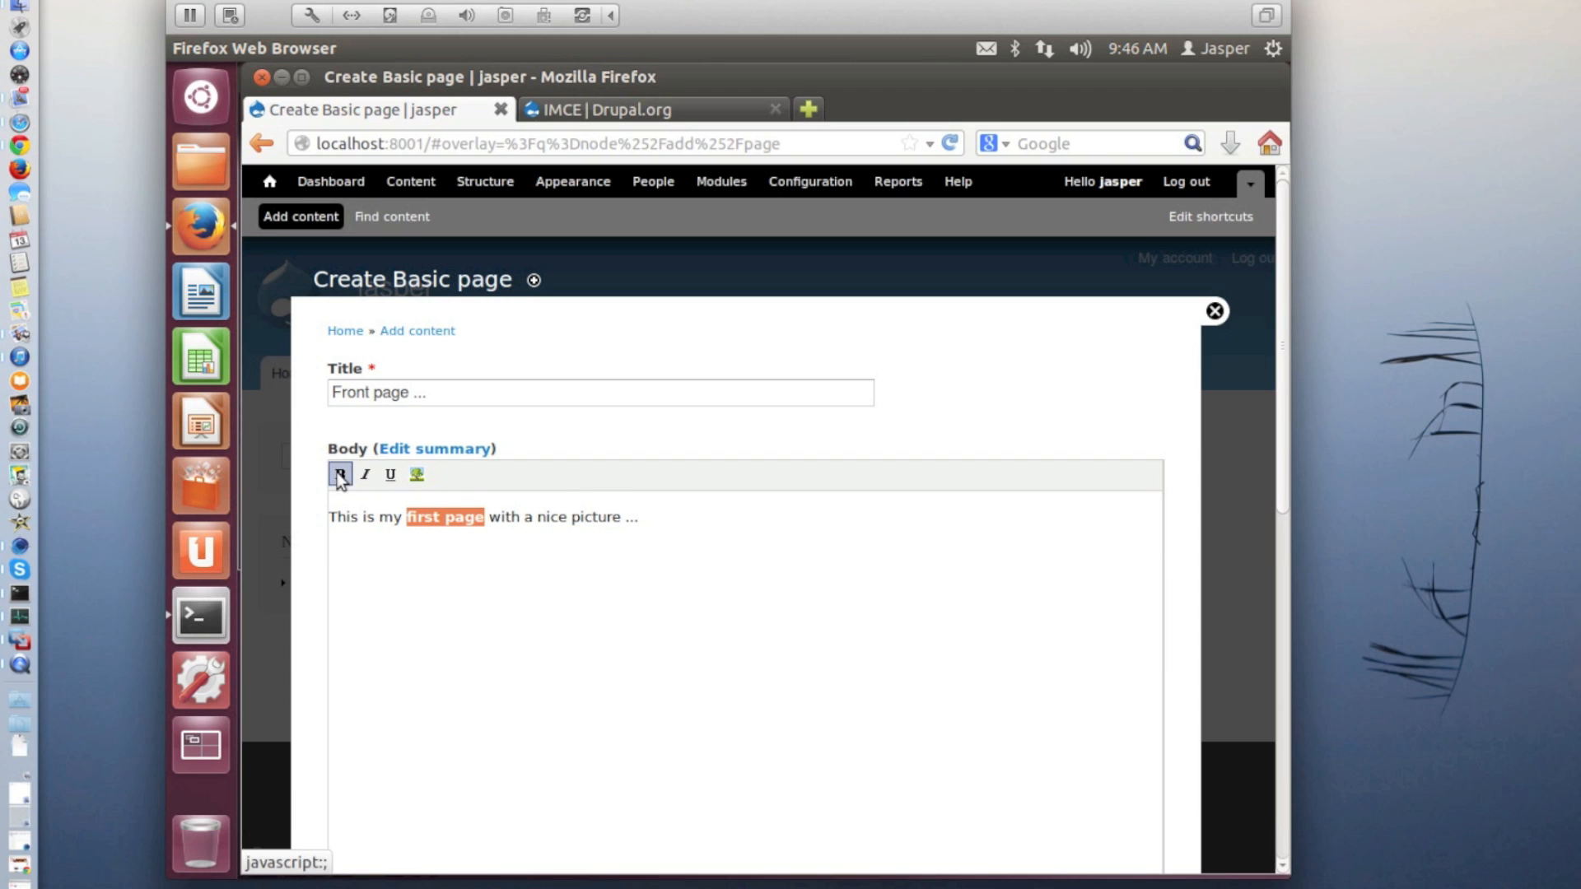
drag(539, 519, 624, 519)
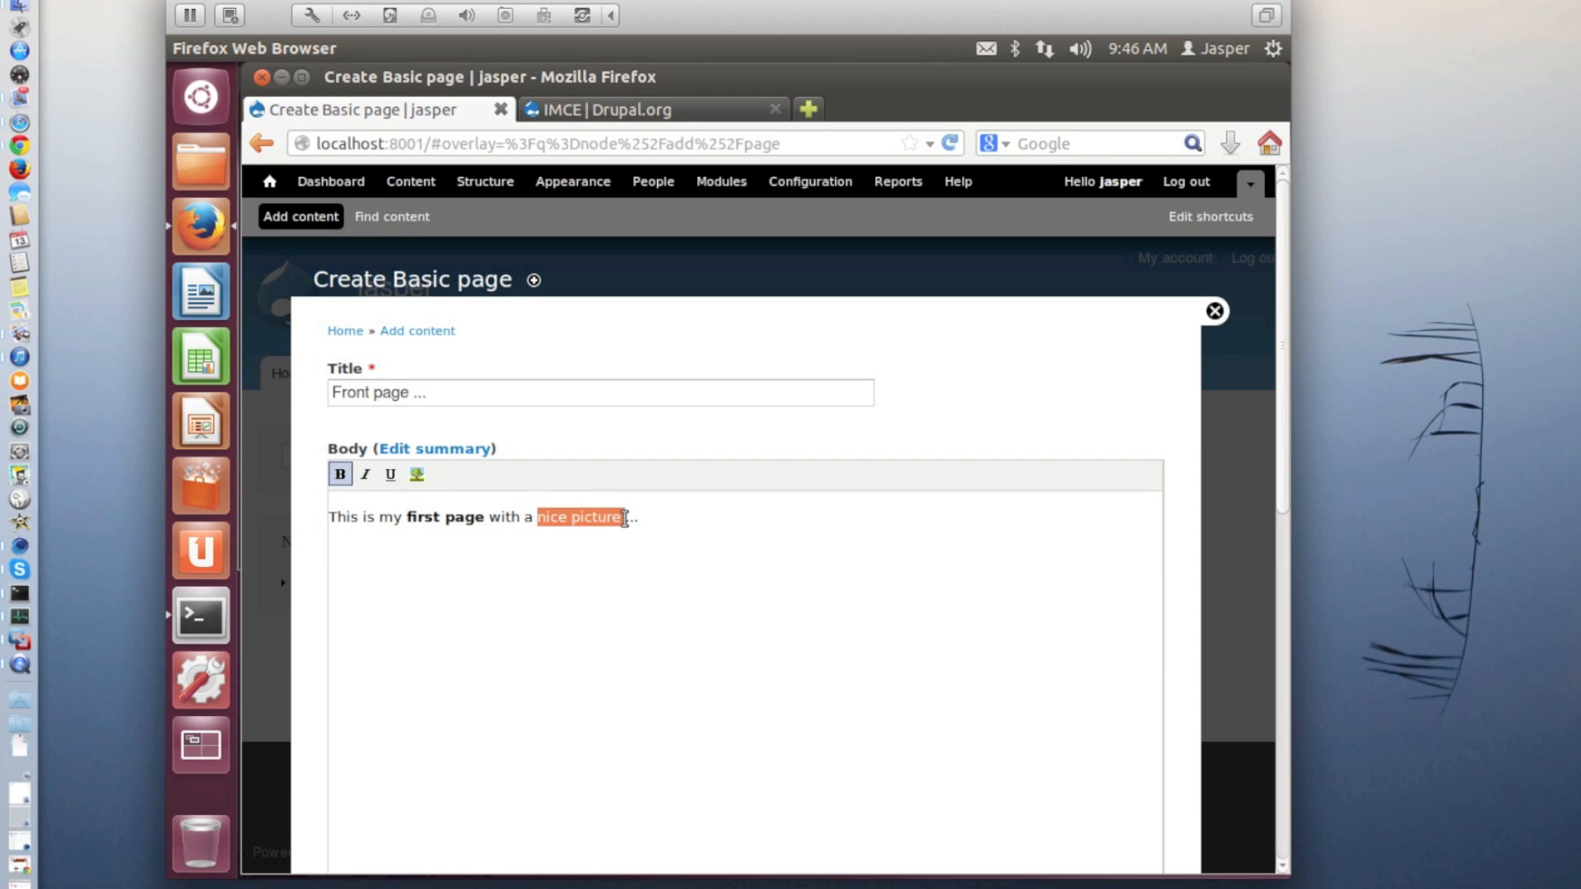
click(340, 474)
click(365, 474)
click(390, 475)
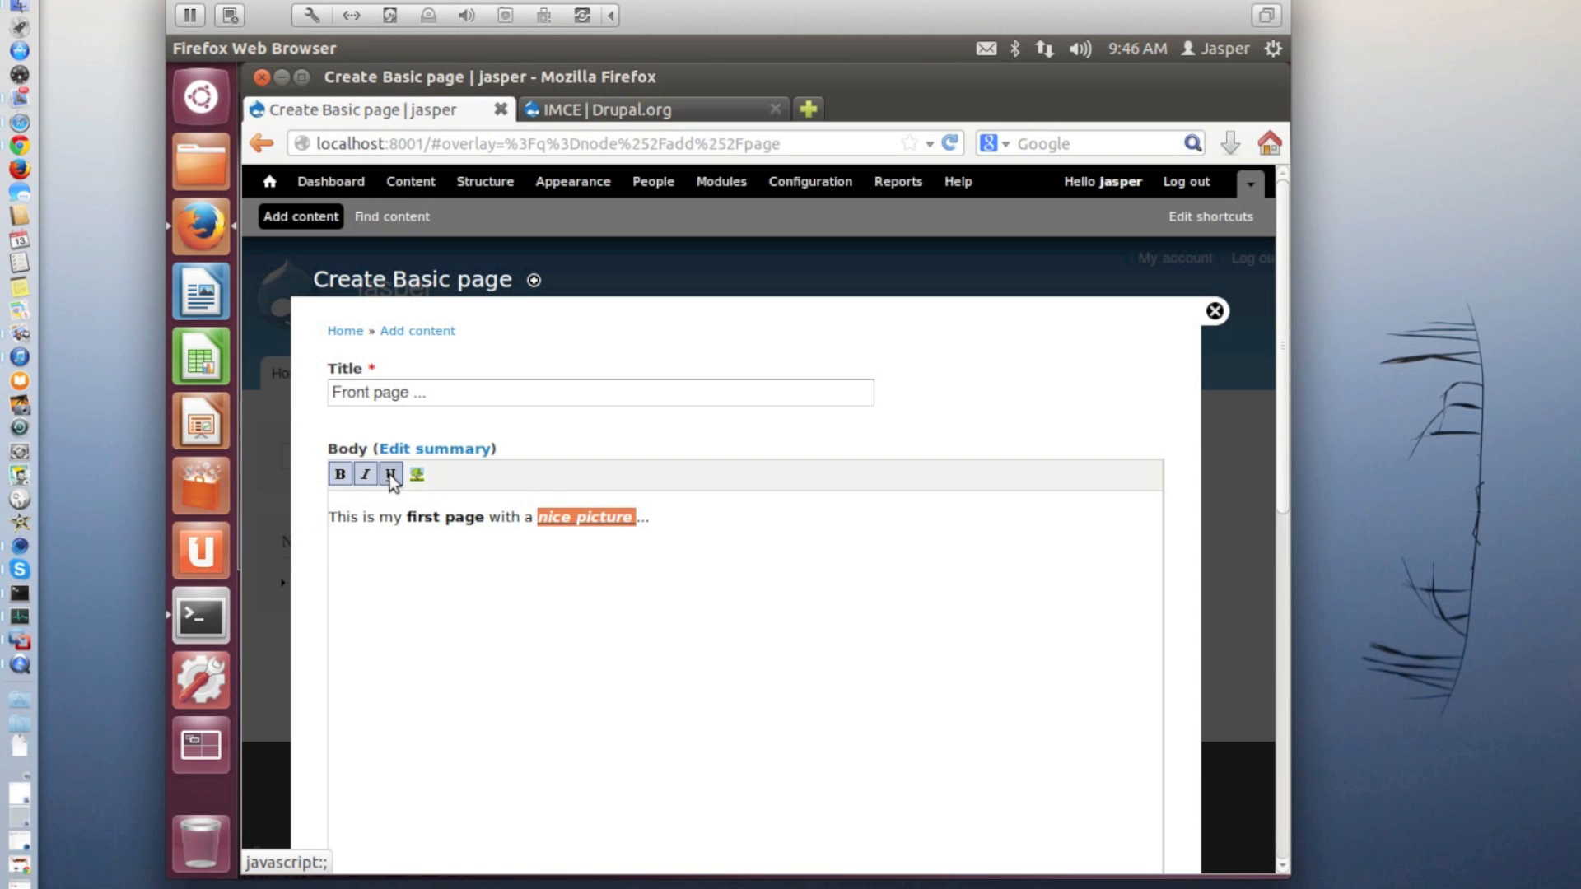
Begin inserting an image on the empty line below the body text and open the file browser for its URL
click(380, 558)
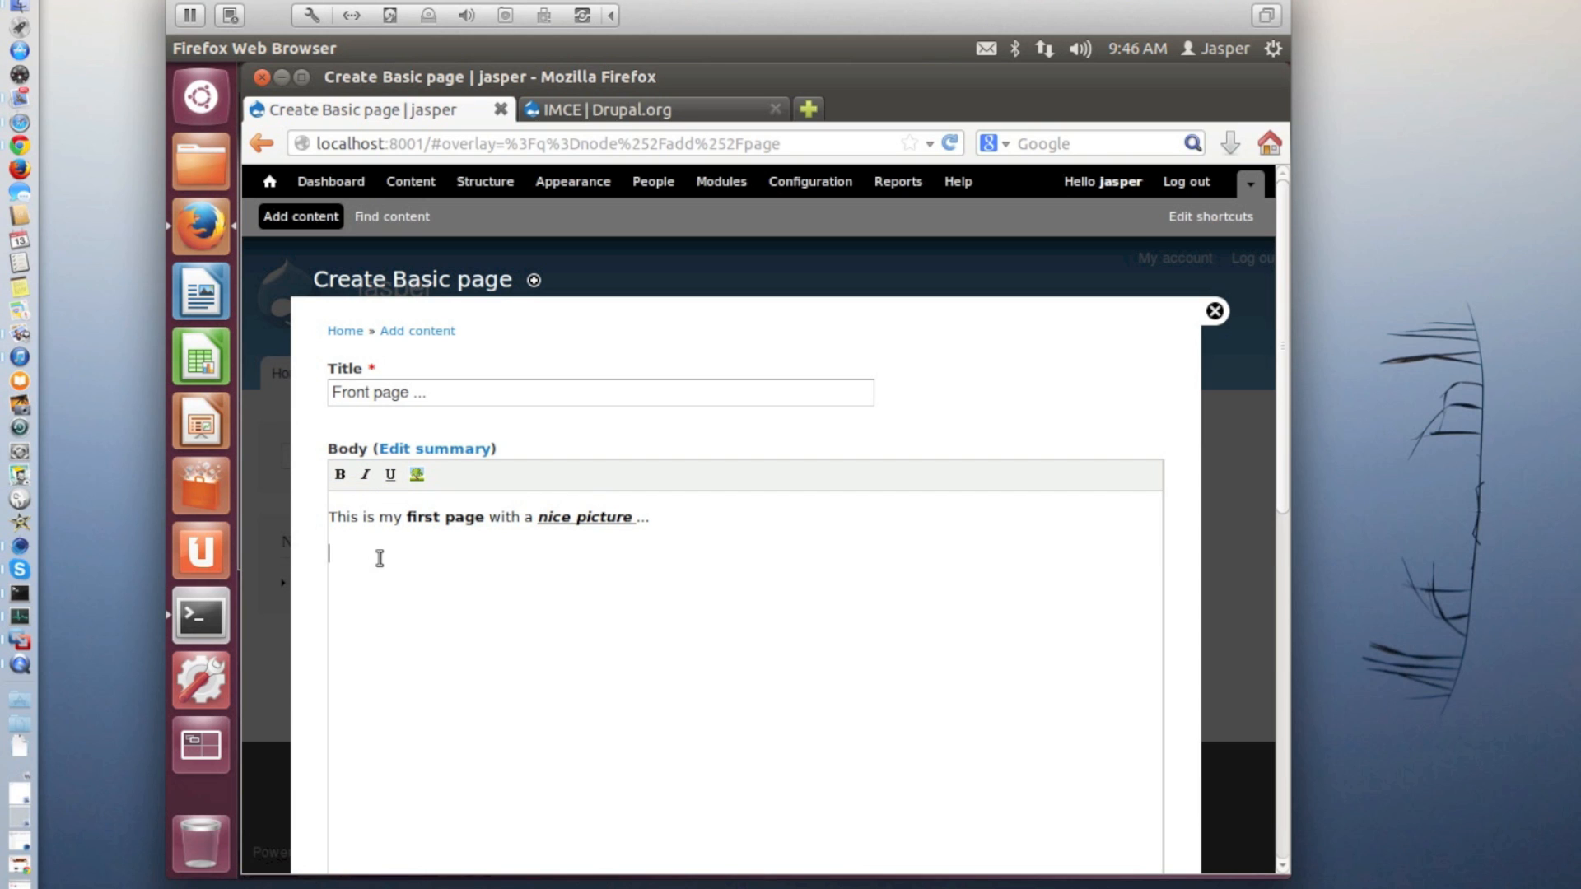
click(416, 475)
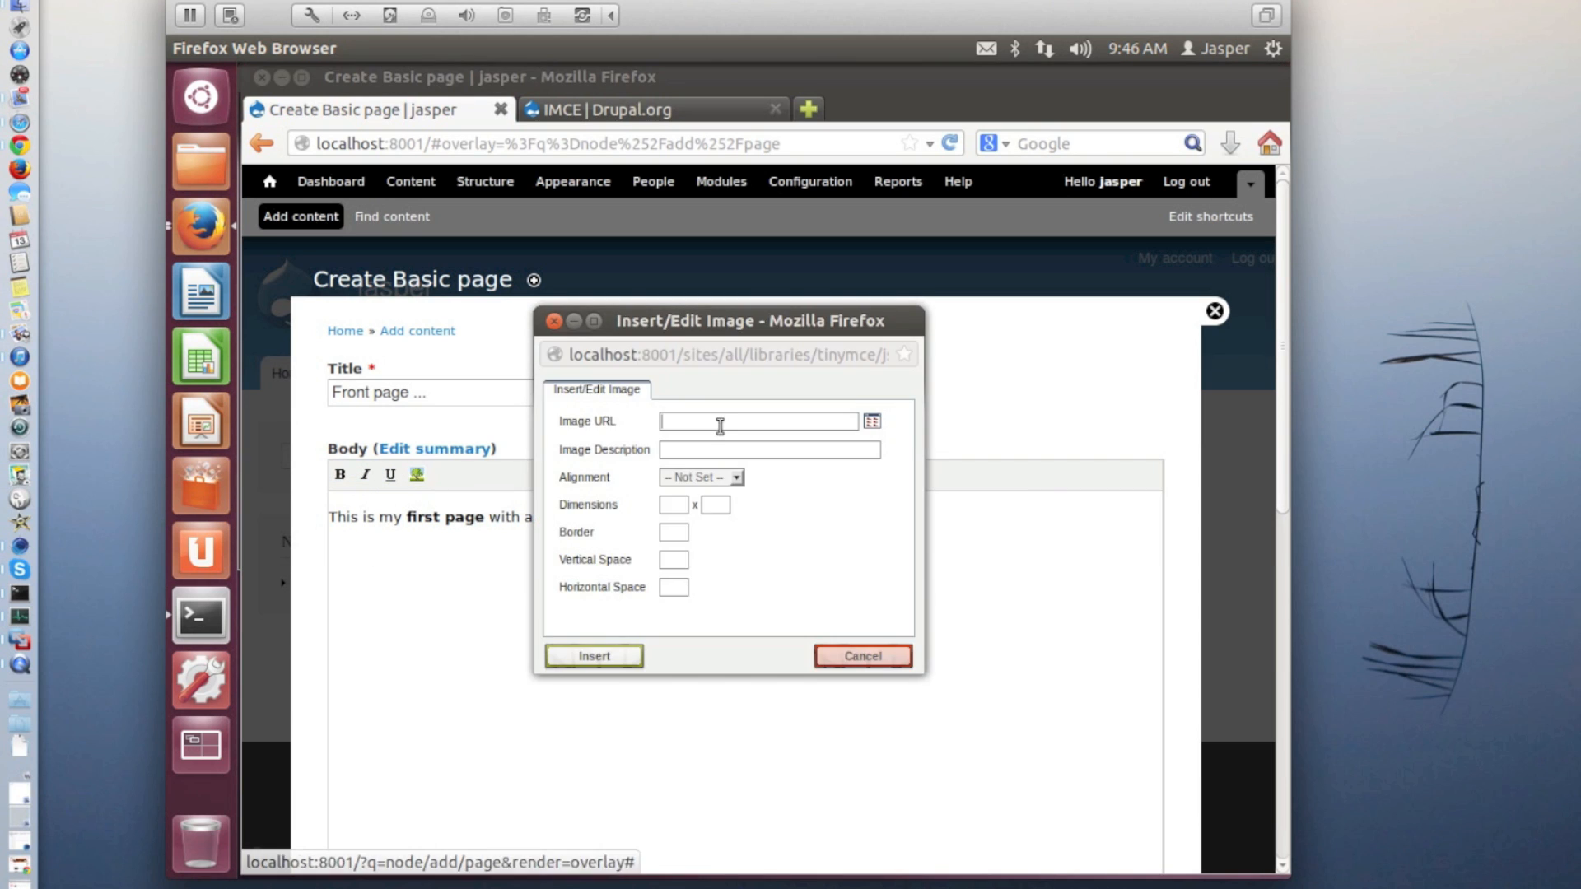
click(871, 423)
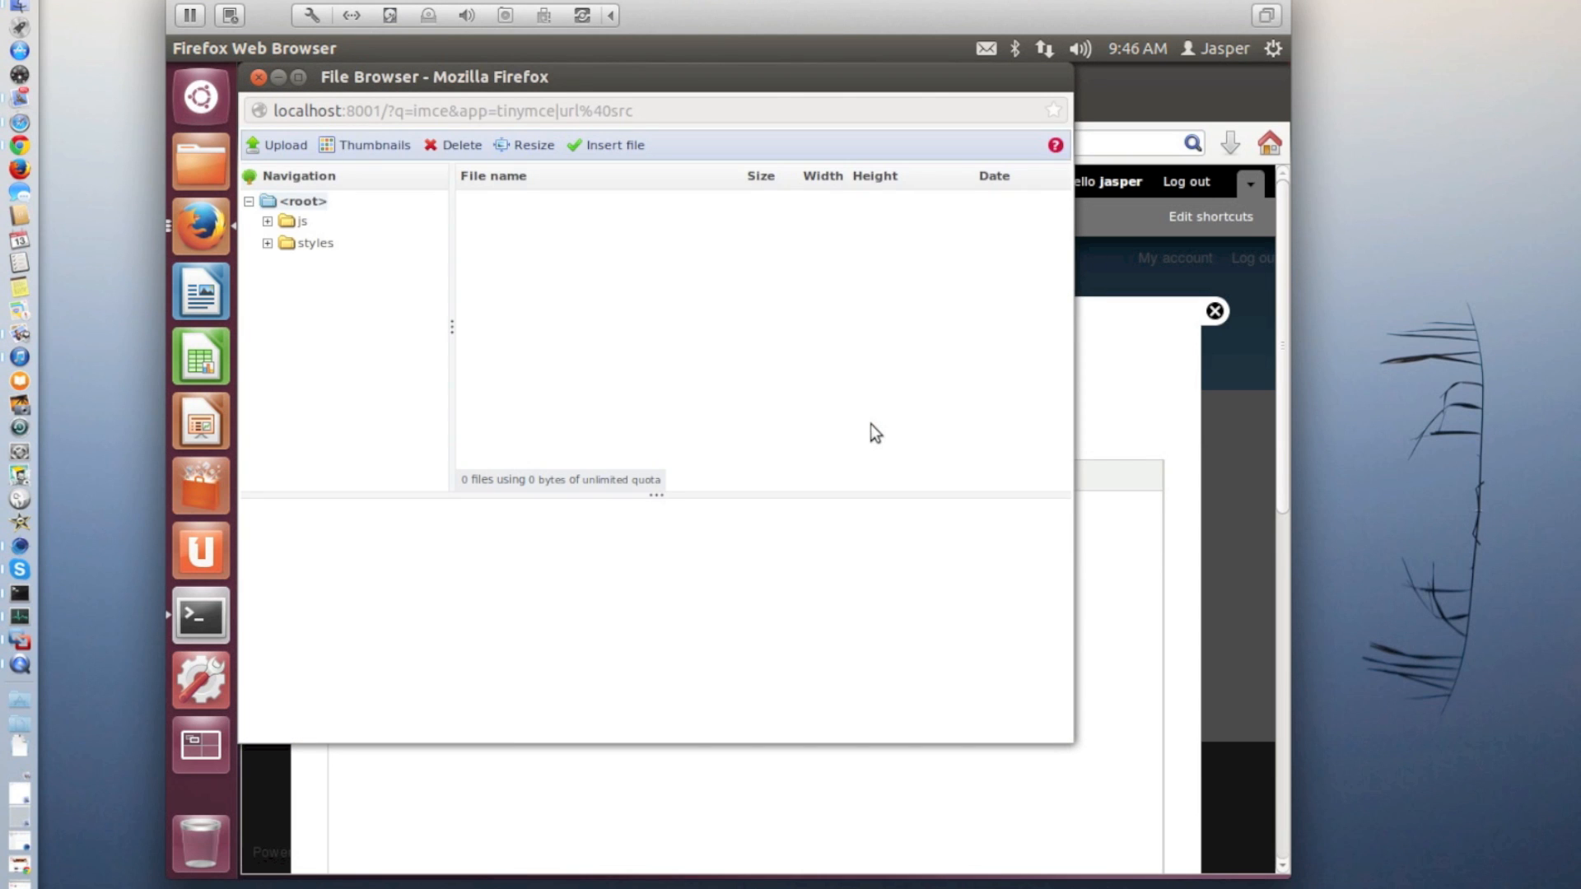
Upload DSC_0862.jpg from the Pictures folder with S_landscape and M_landscape thumbnails, then close the upload form
click(280, 145)
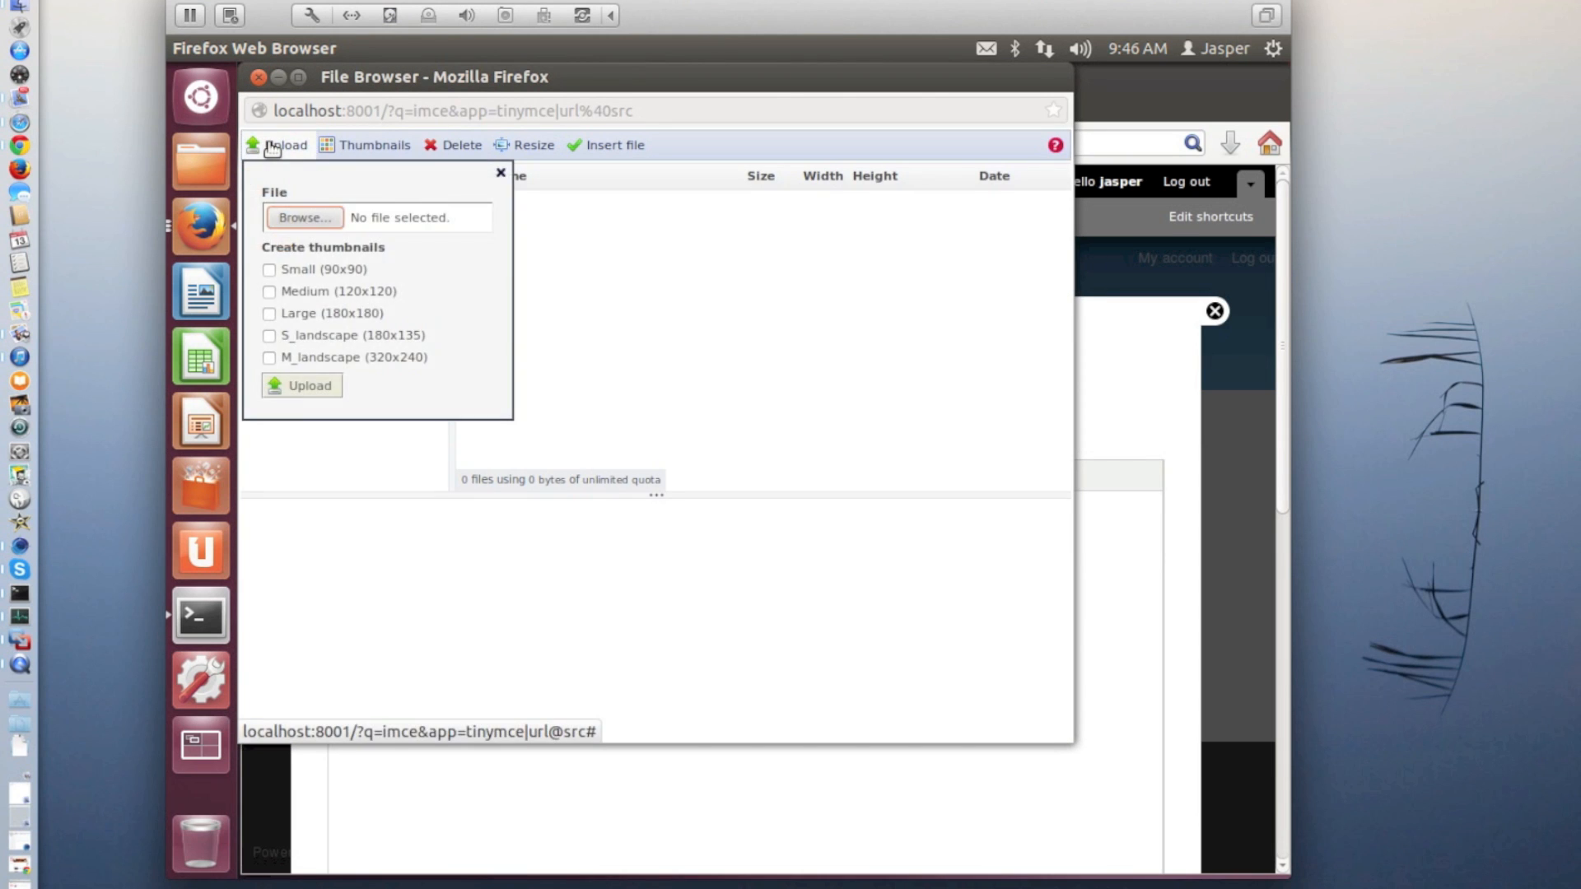
click(304, 218)
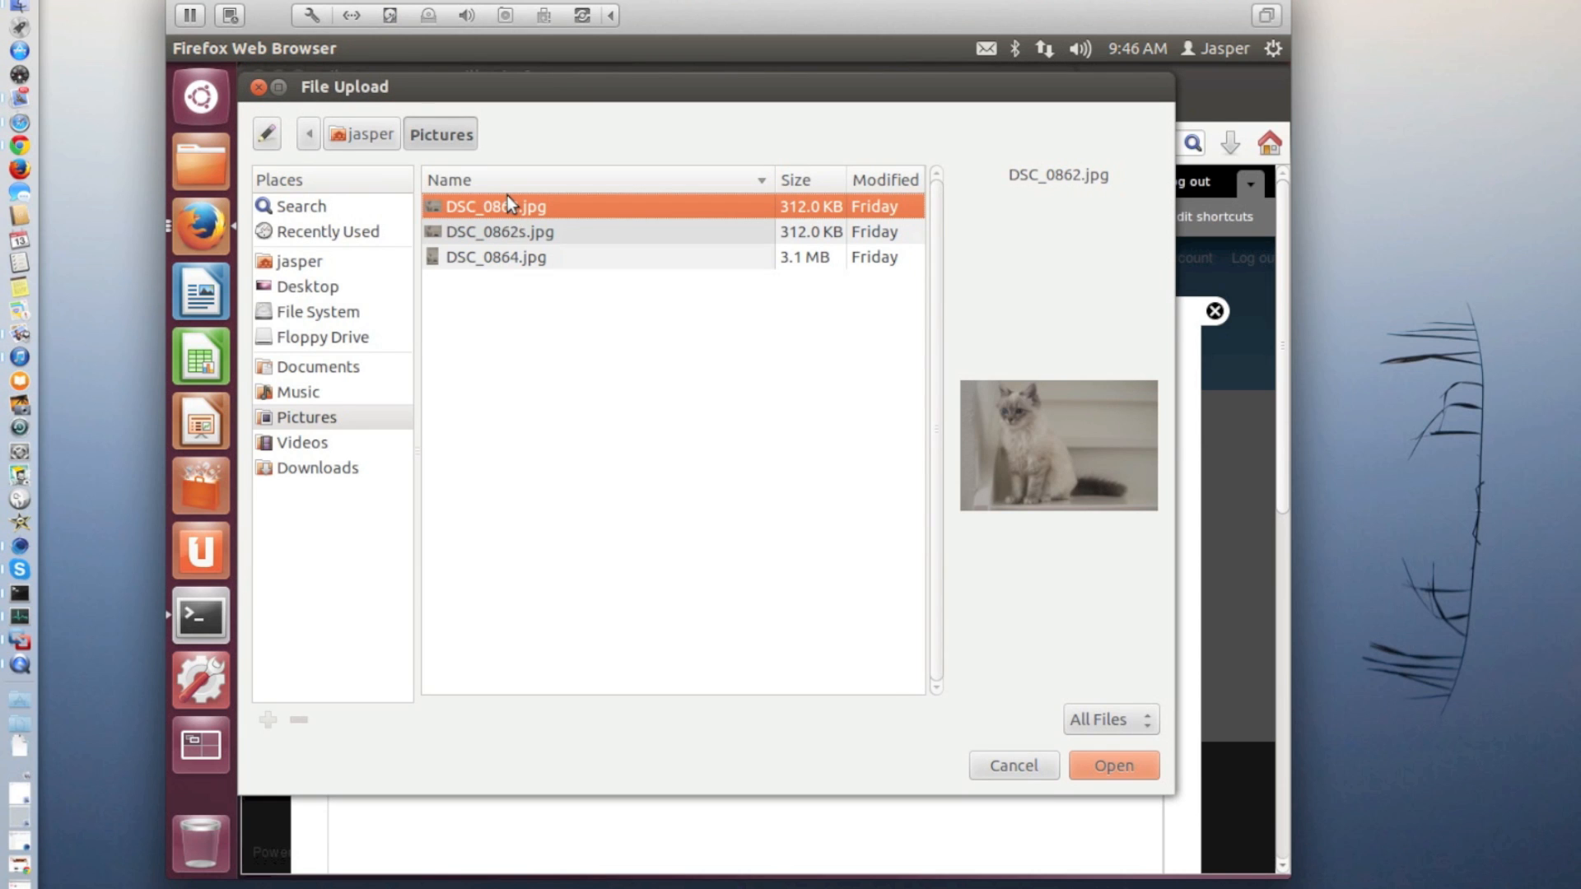
double_click(507, 197)
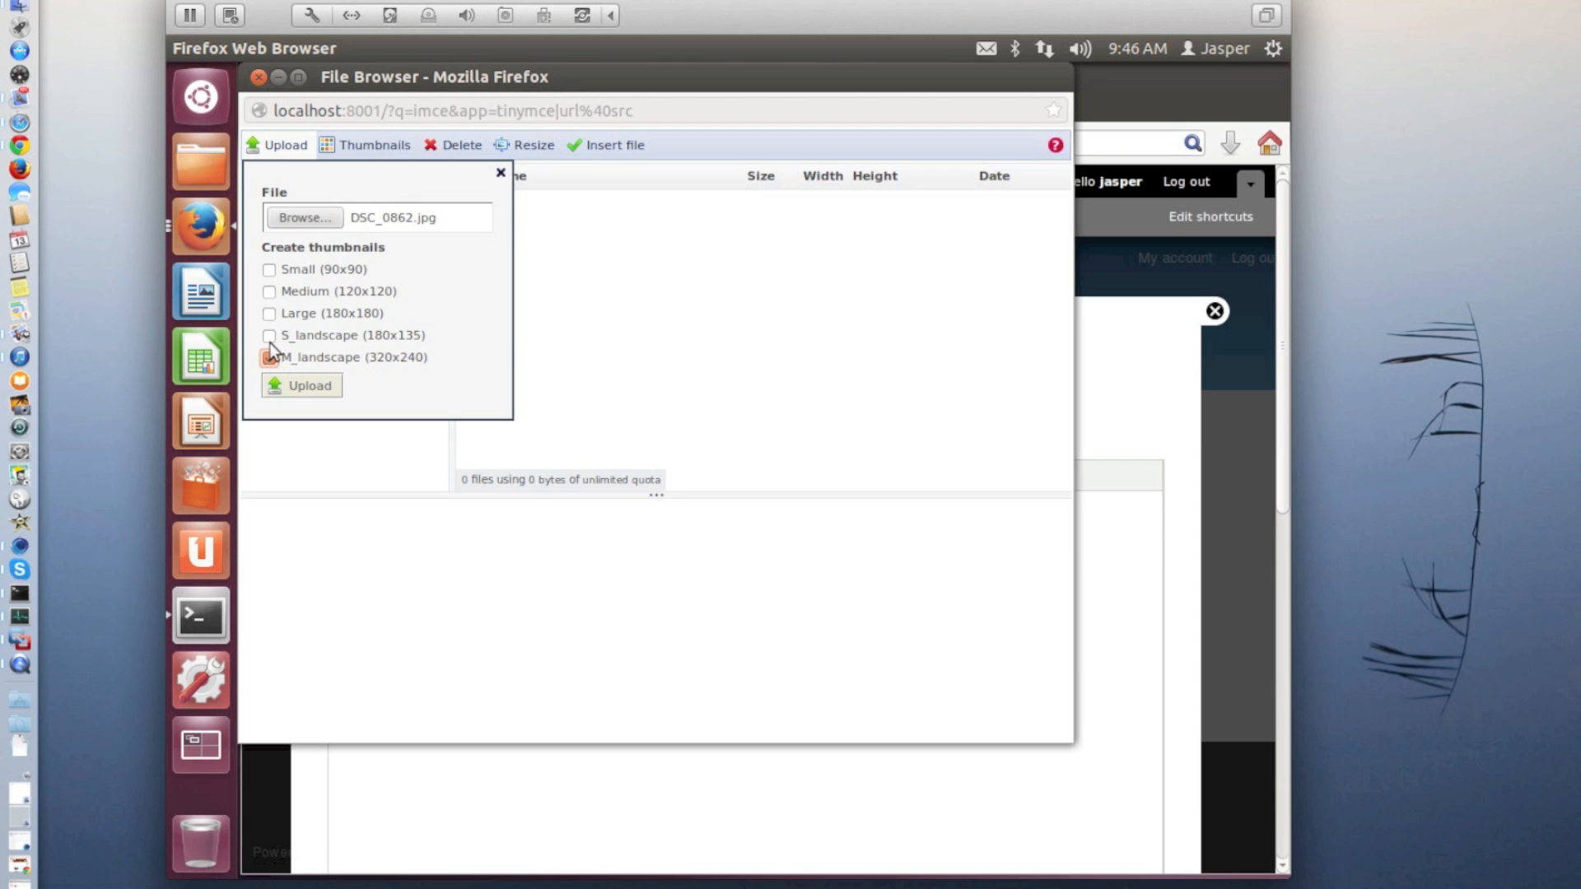
click(268, 335)
click(295, 387)
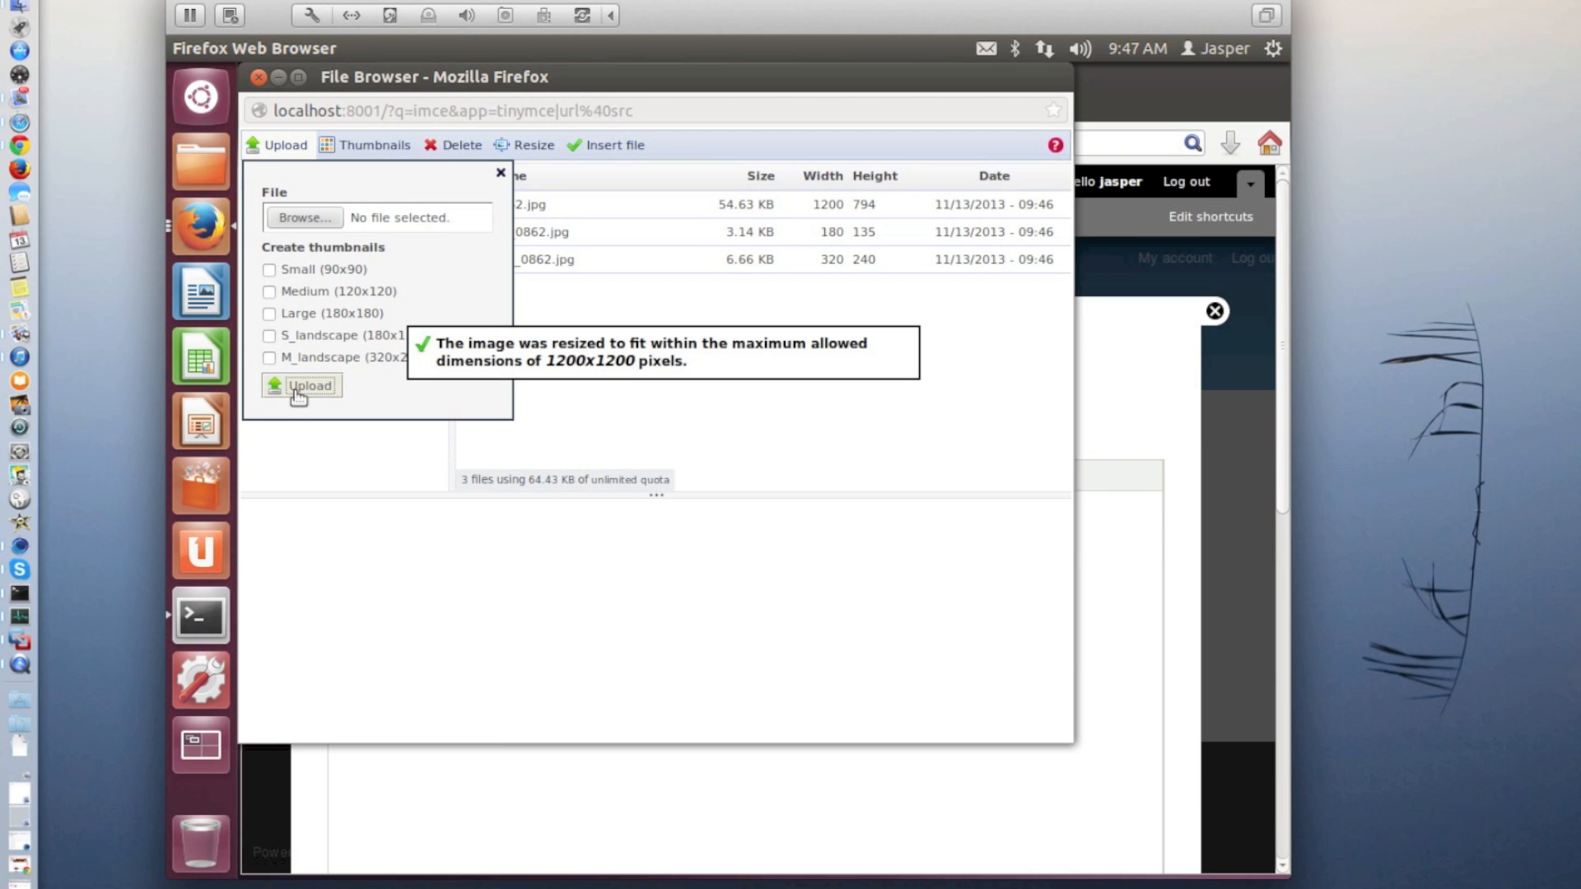
click(499, 173)
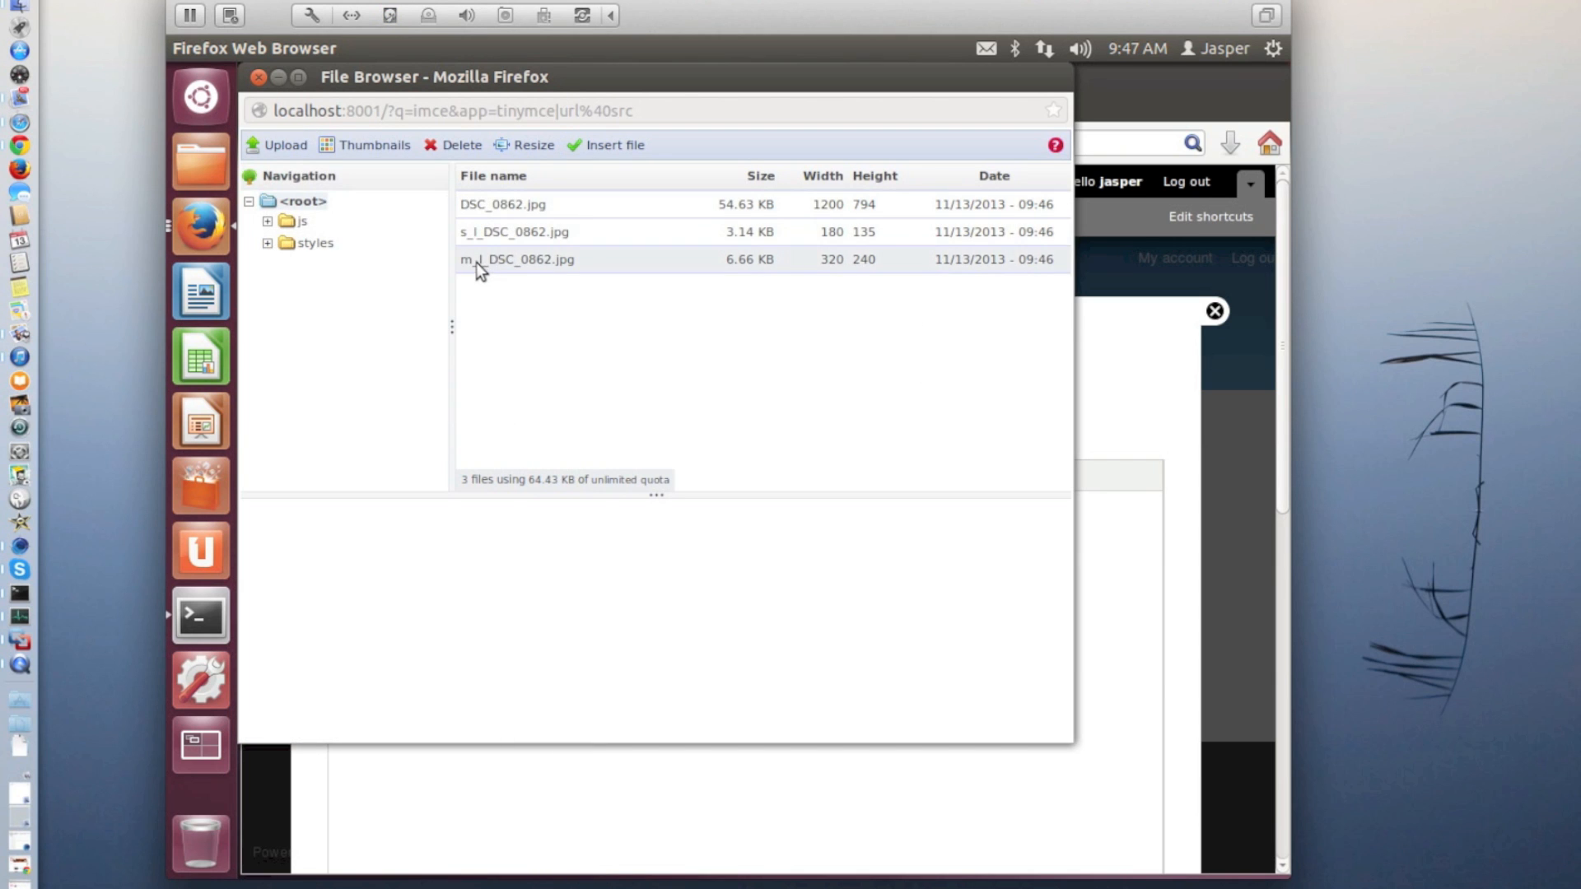
Choose the thumbnail m_l_DSC_0862.jpg as the source of the image being inserted
click(476, 261)
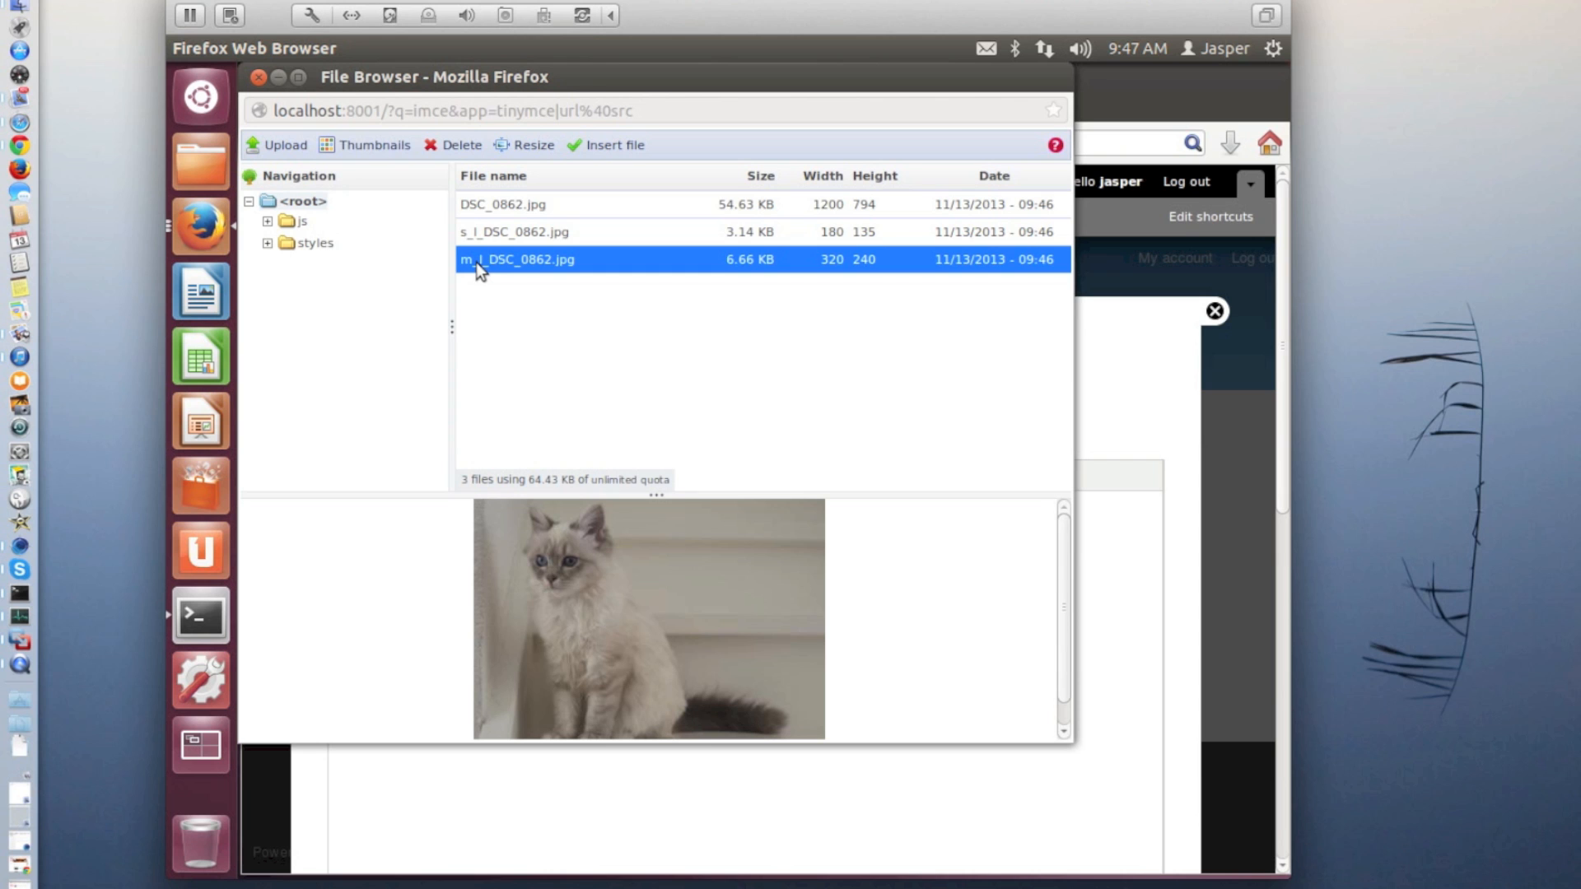
click(605, 147)
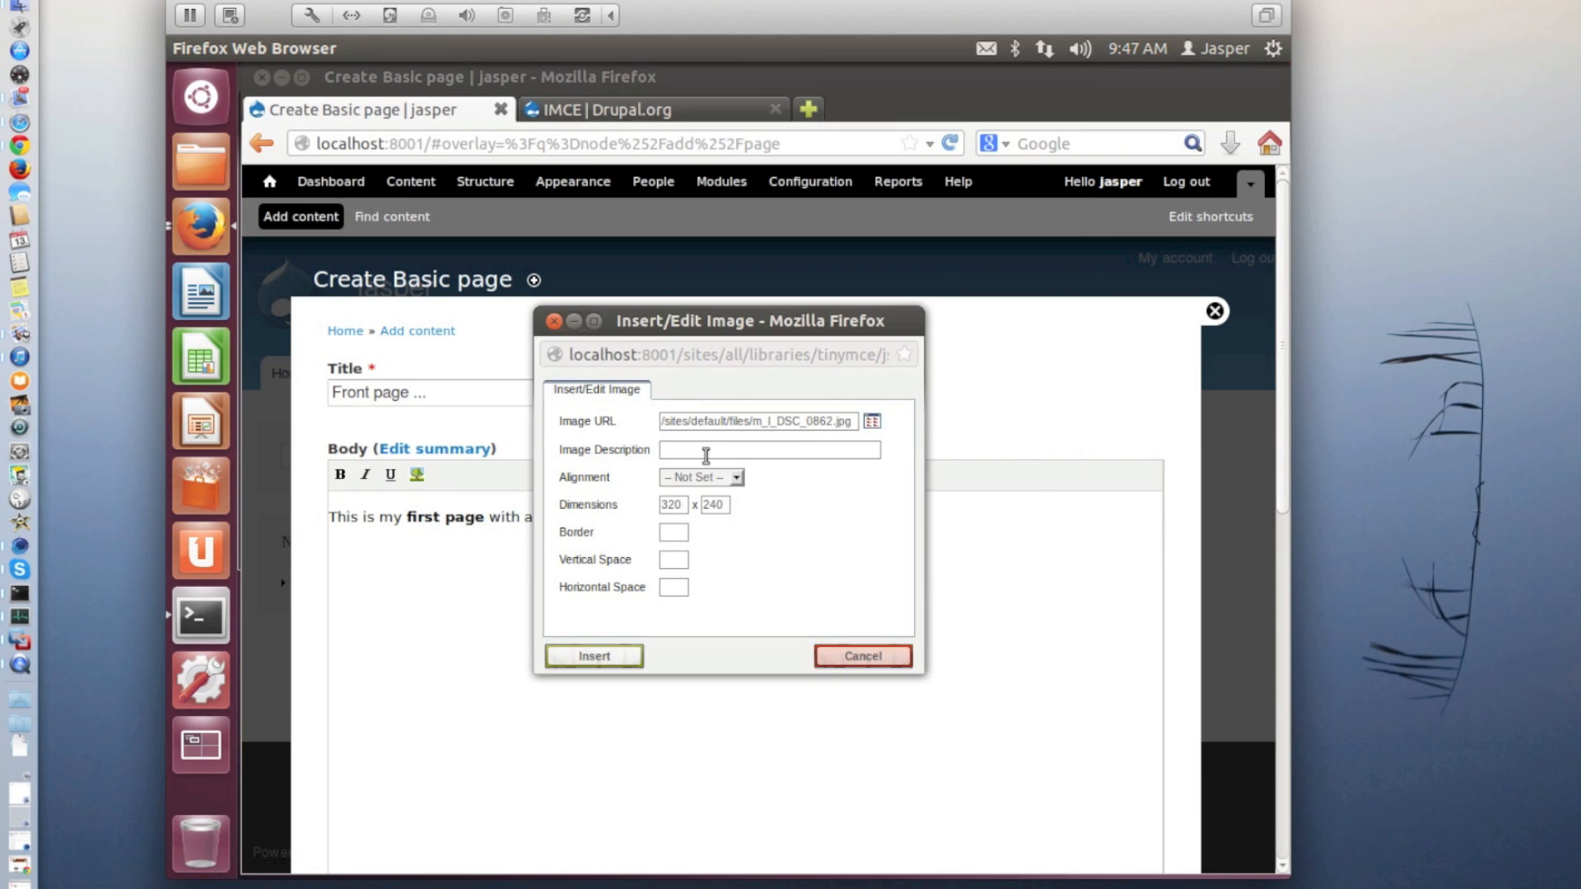
Describe the image as "Nice Cat", set its alignment to Left and insert it into the page body
click(705, 449)
text(Nice Cat)
click(733, 477)
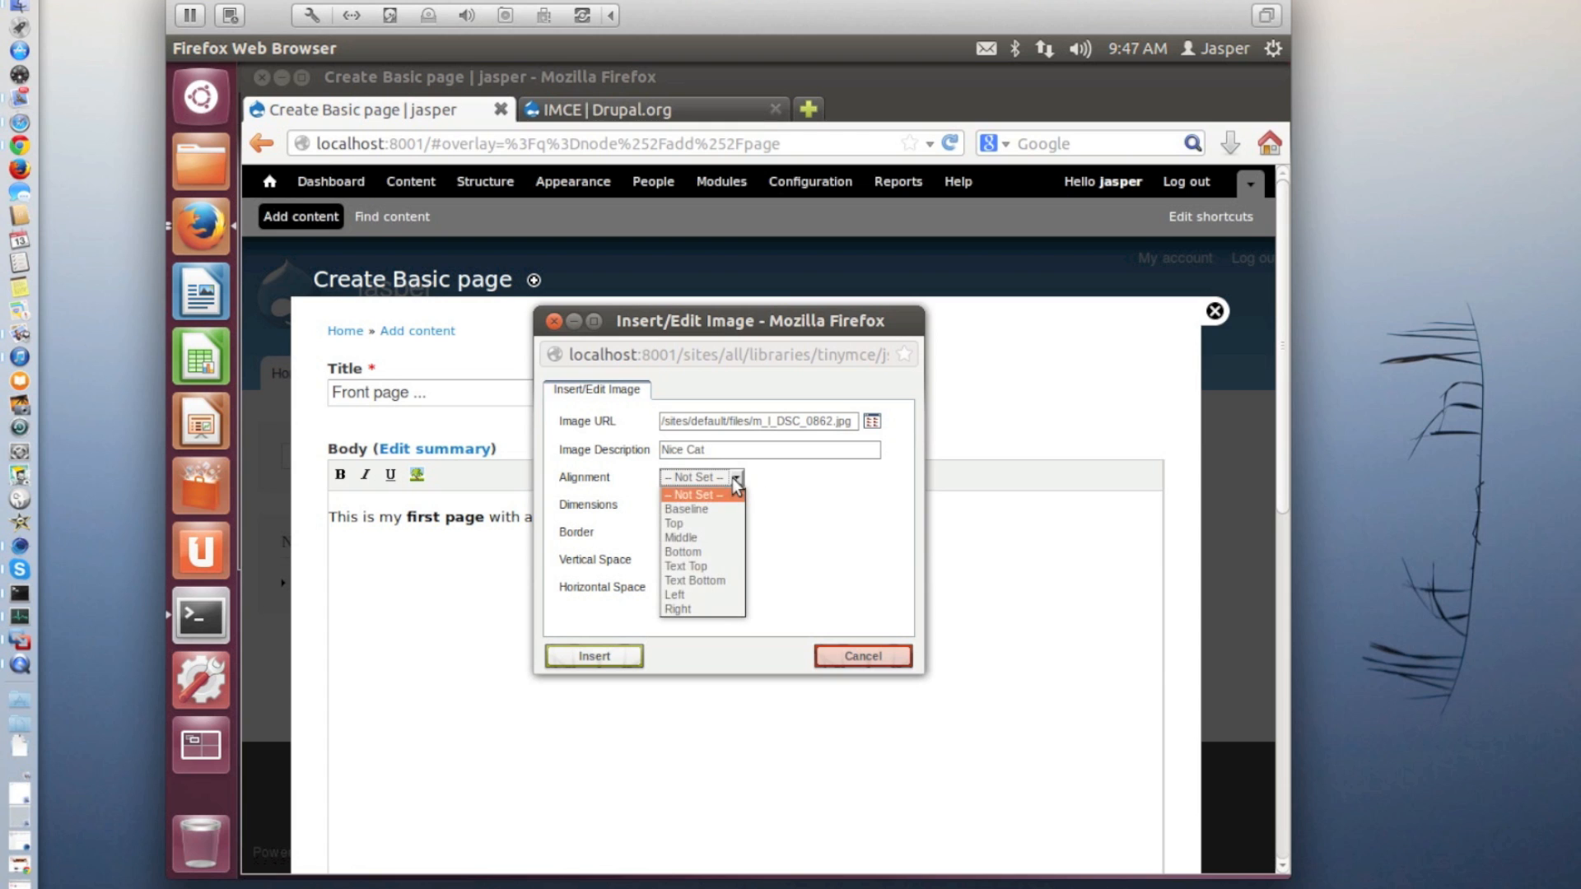
click(718, 594)
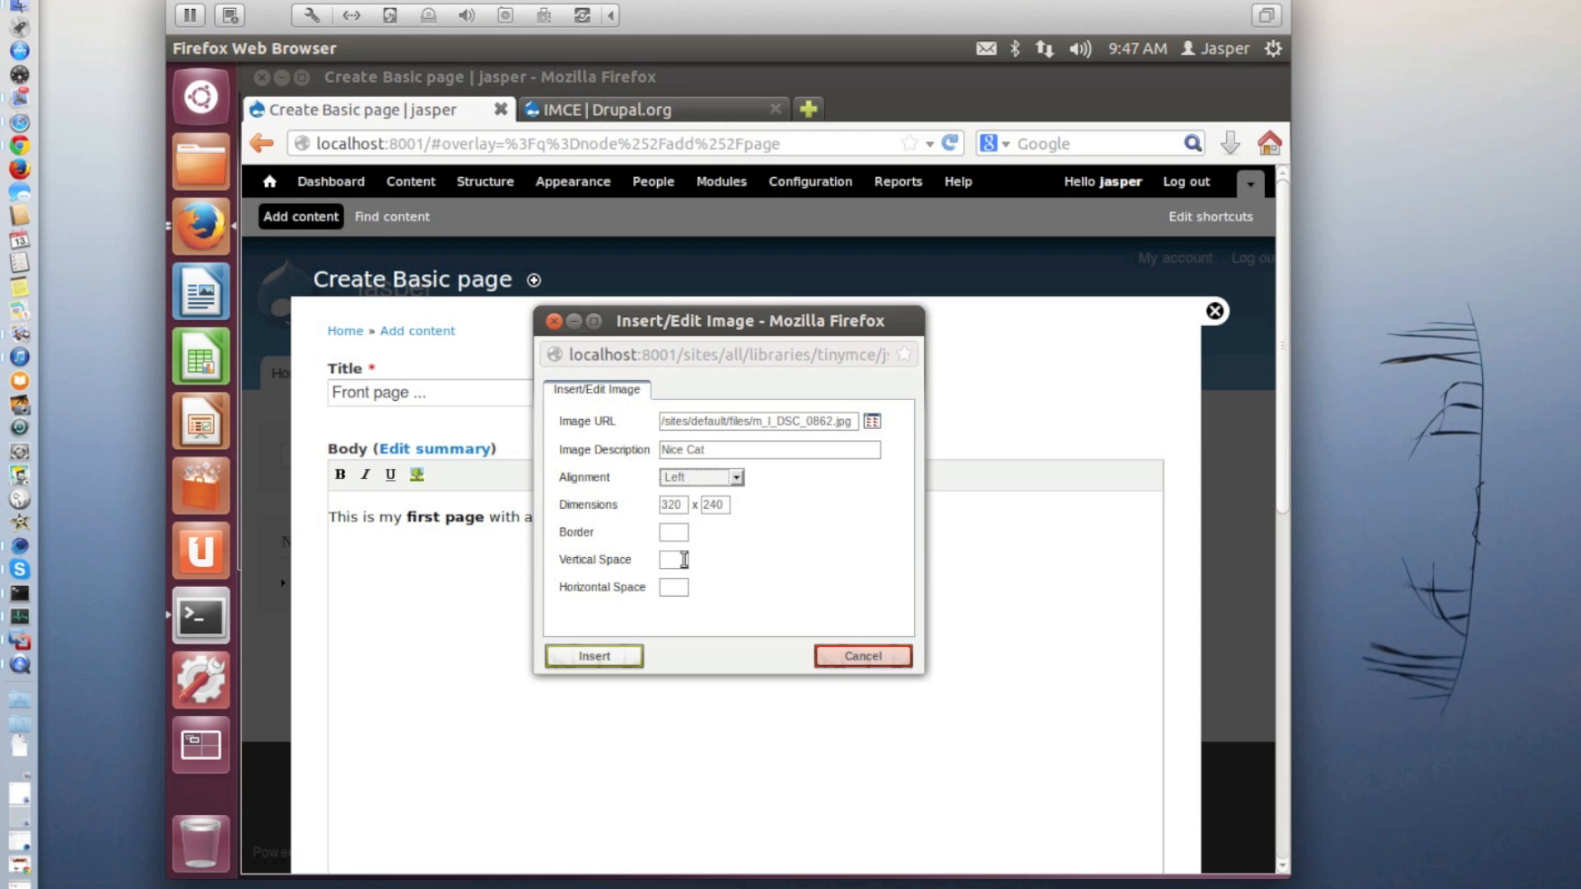
click(594, 656)
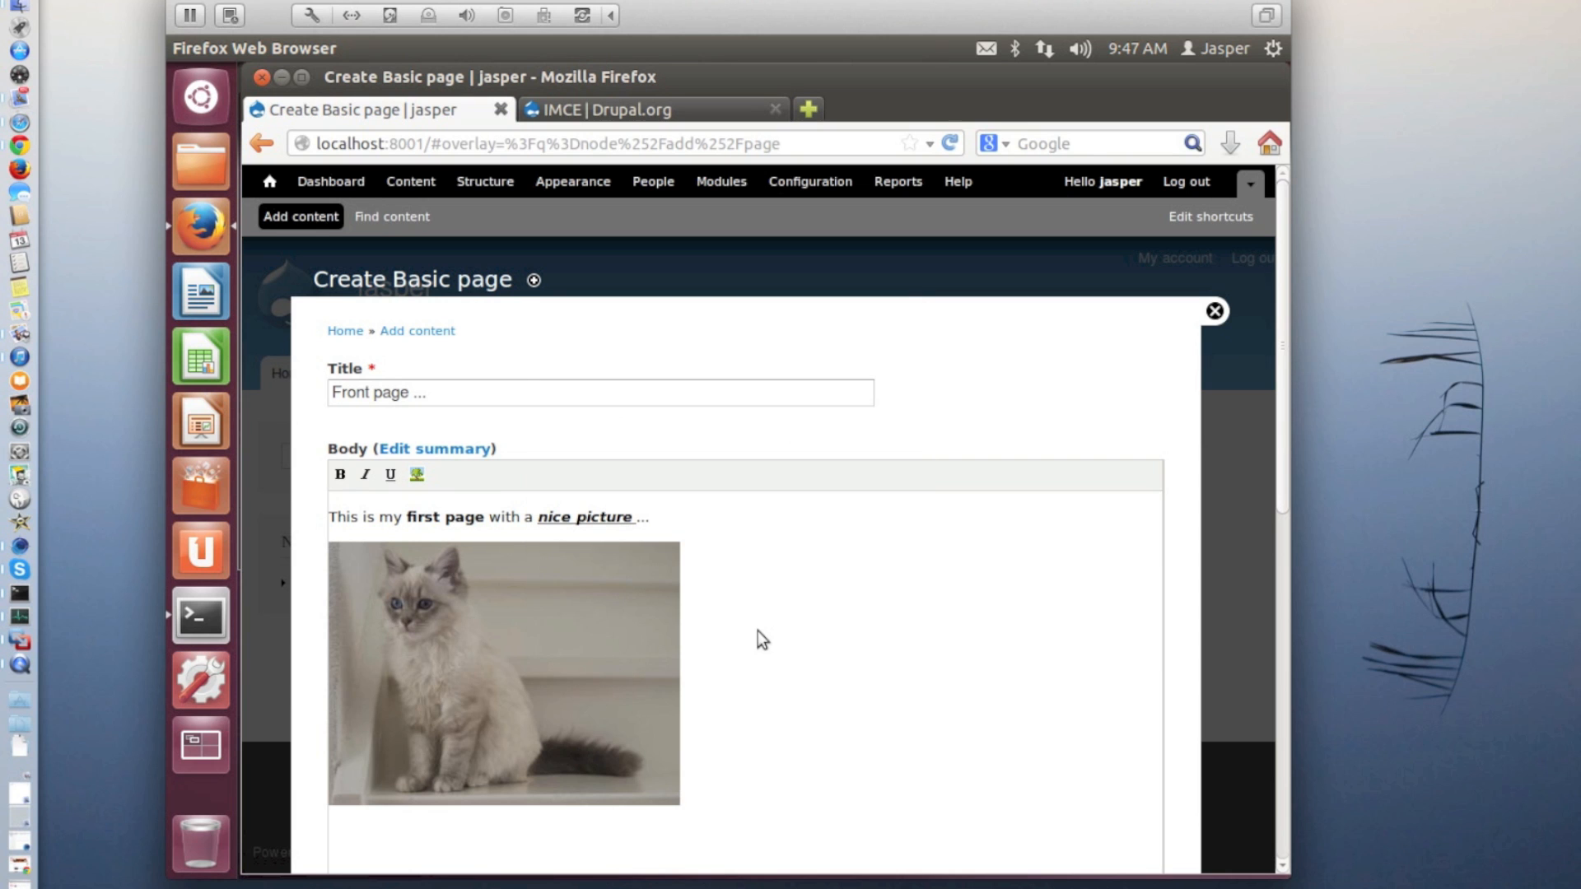
Promote the new Basic page to the front page in its publishing options and save it
scroll(758, 631, down, 5)
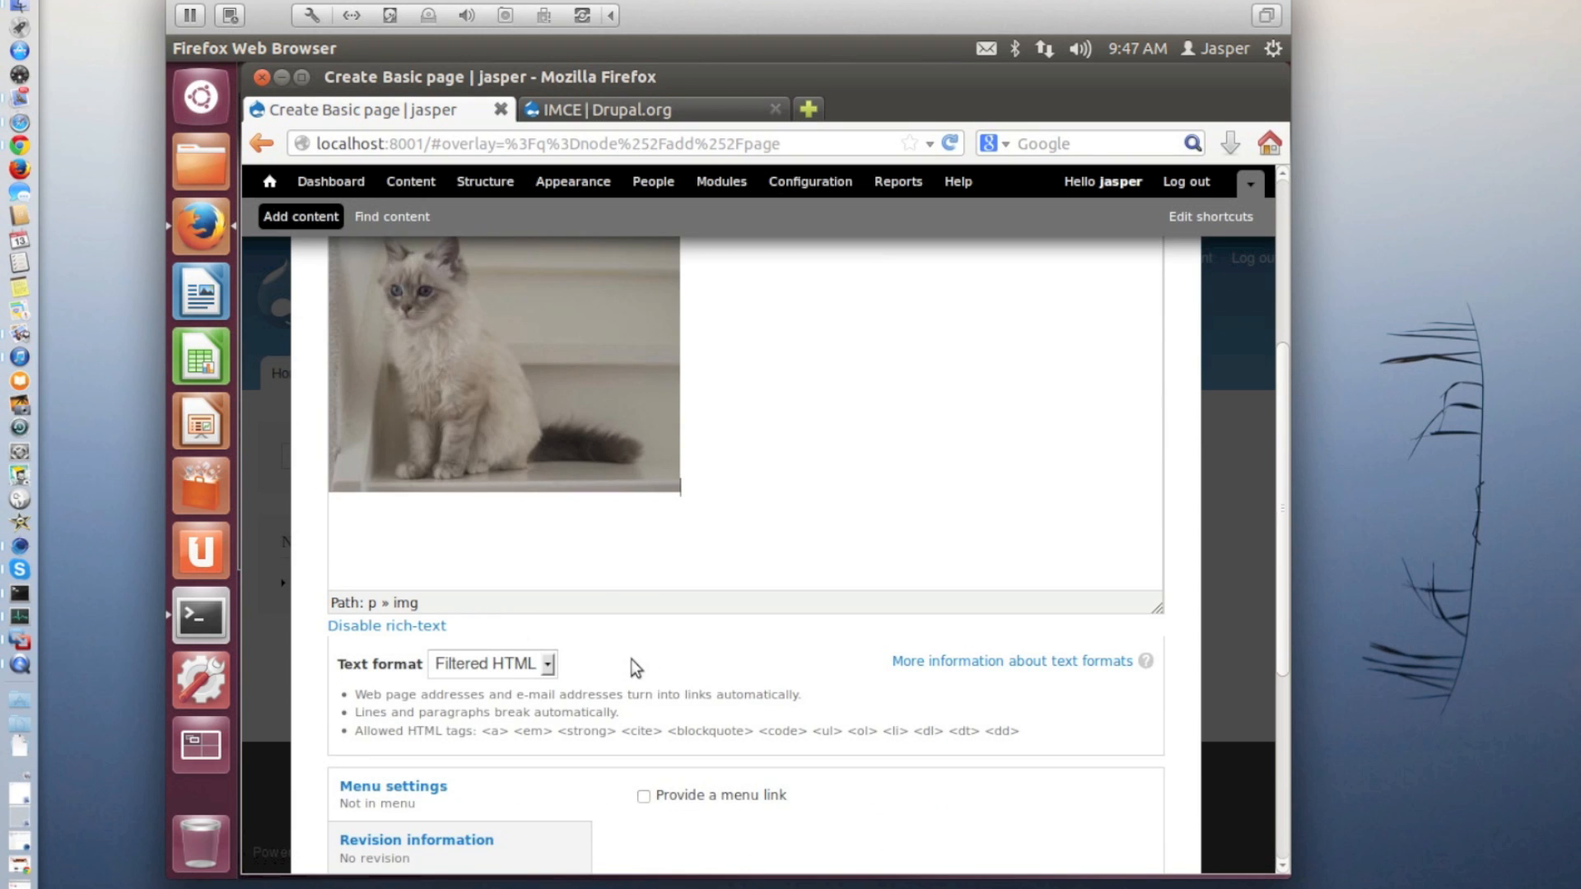
scroll(633, 665, down, 4)
scroll(636, 667, down, 3)
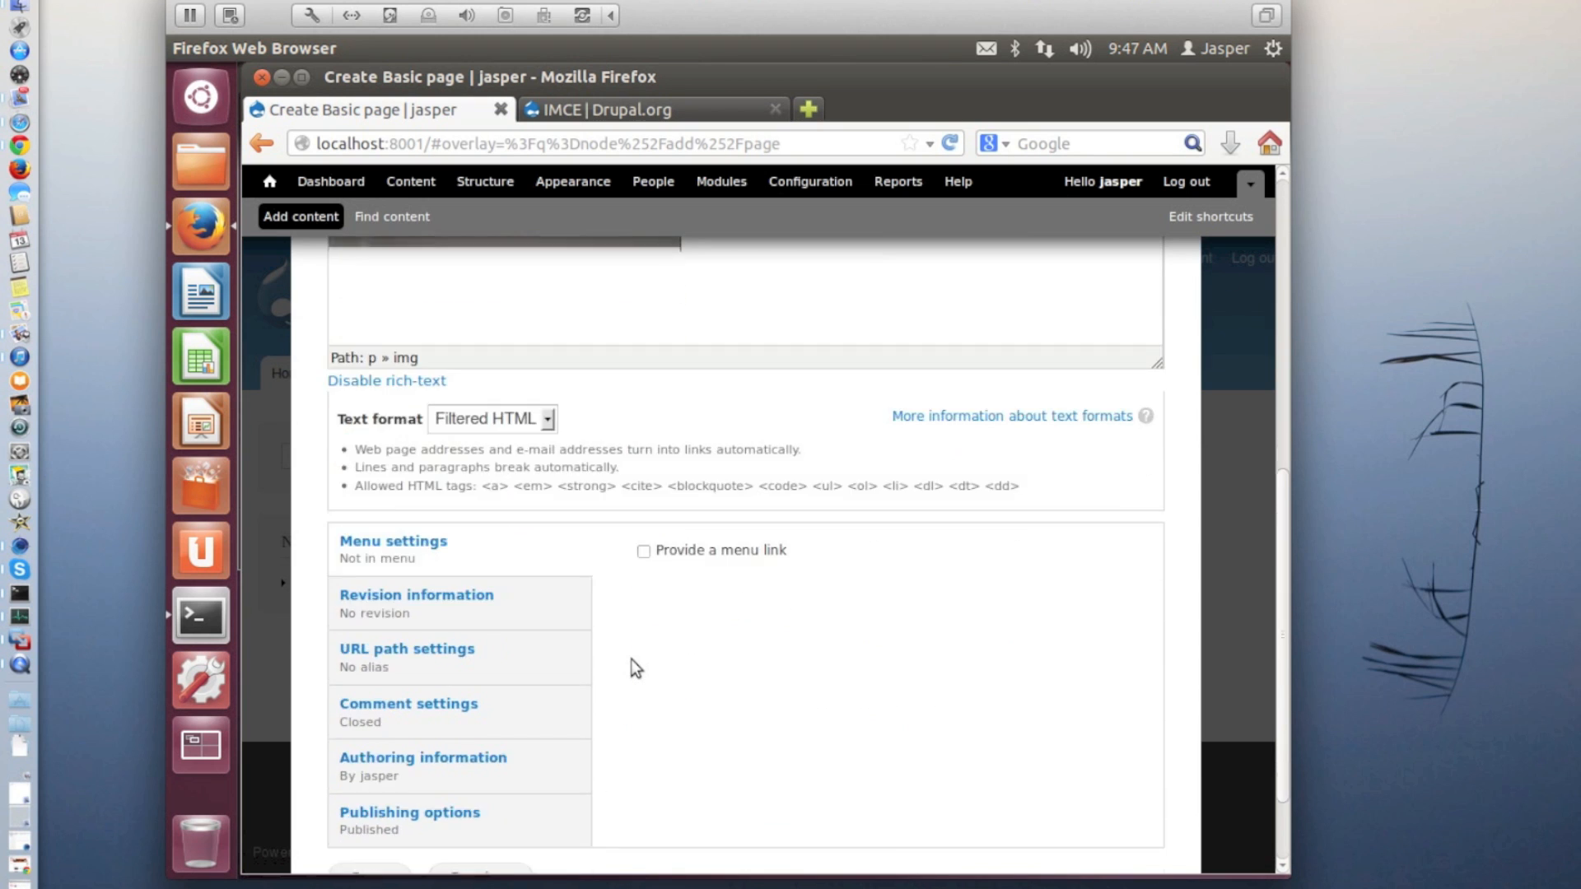
click(482, 747)
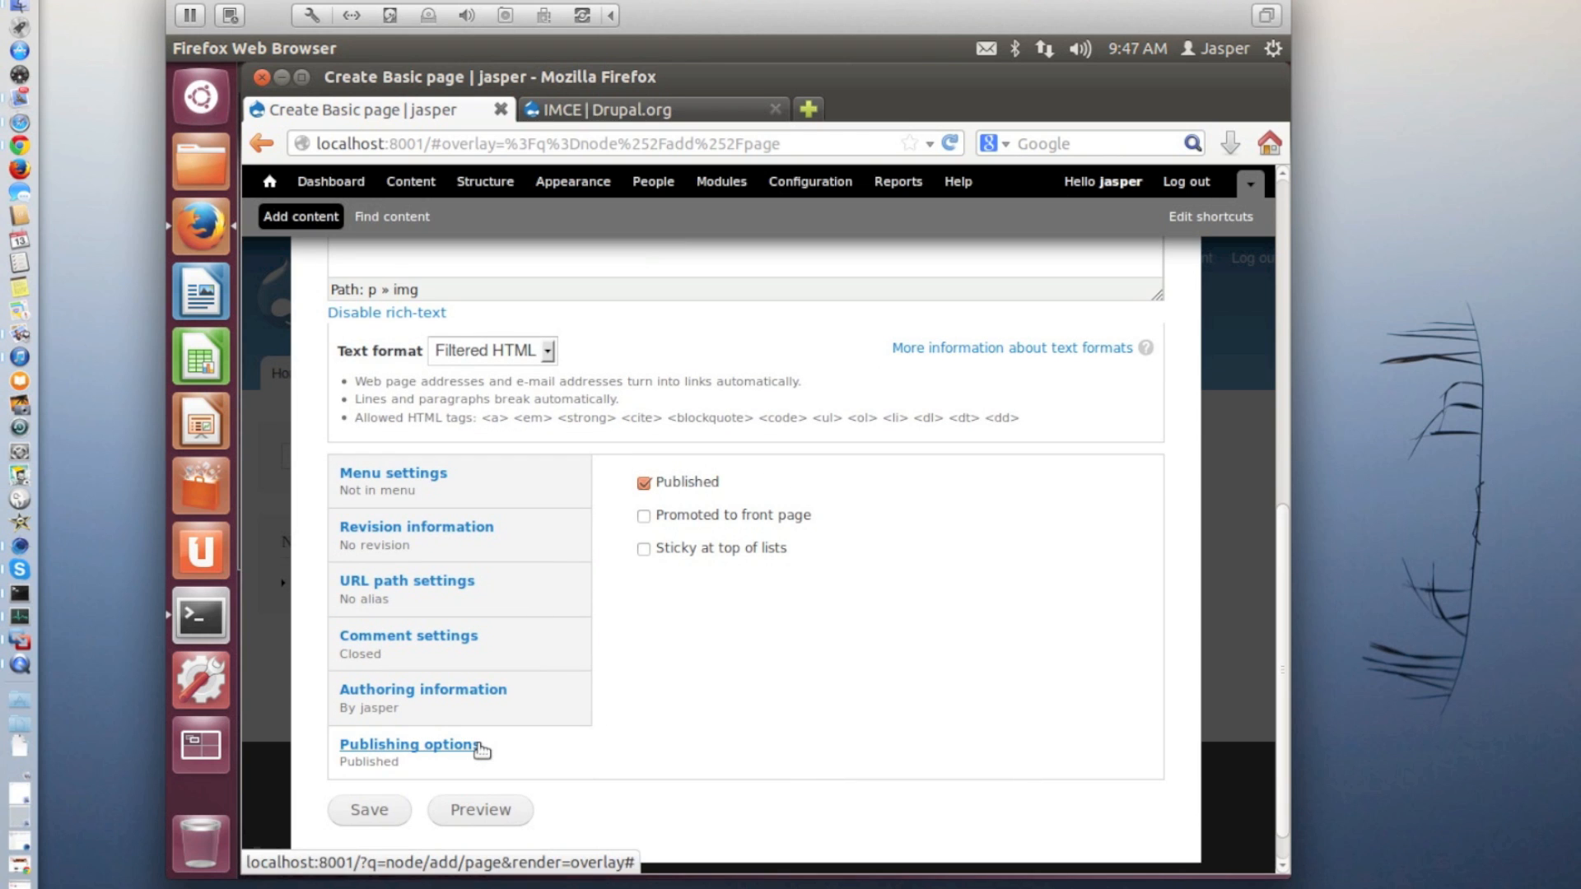
click(644, 516)
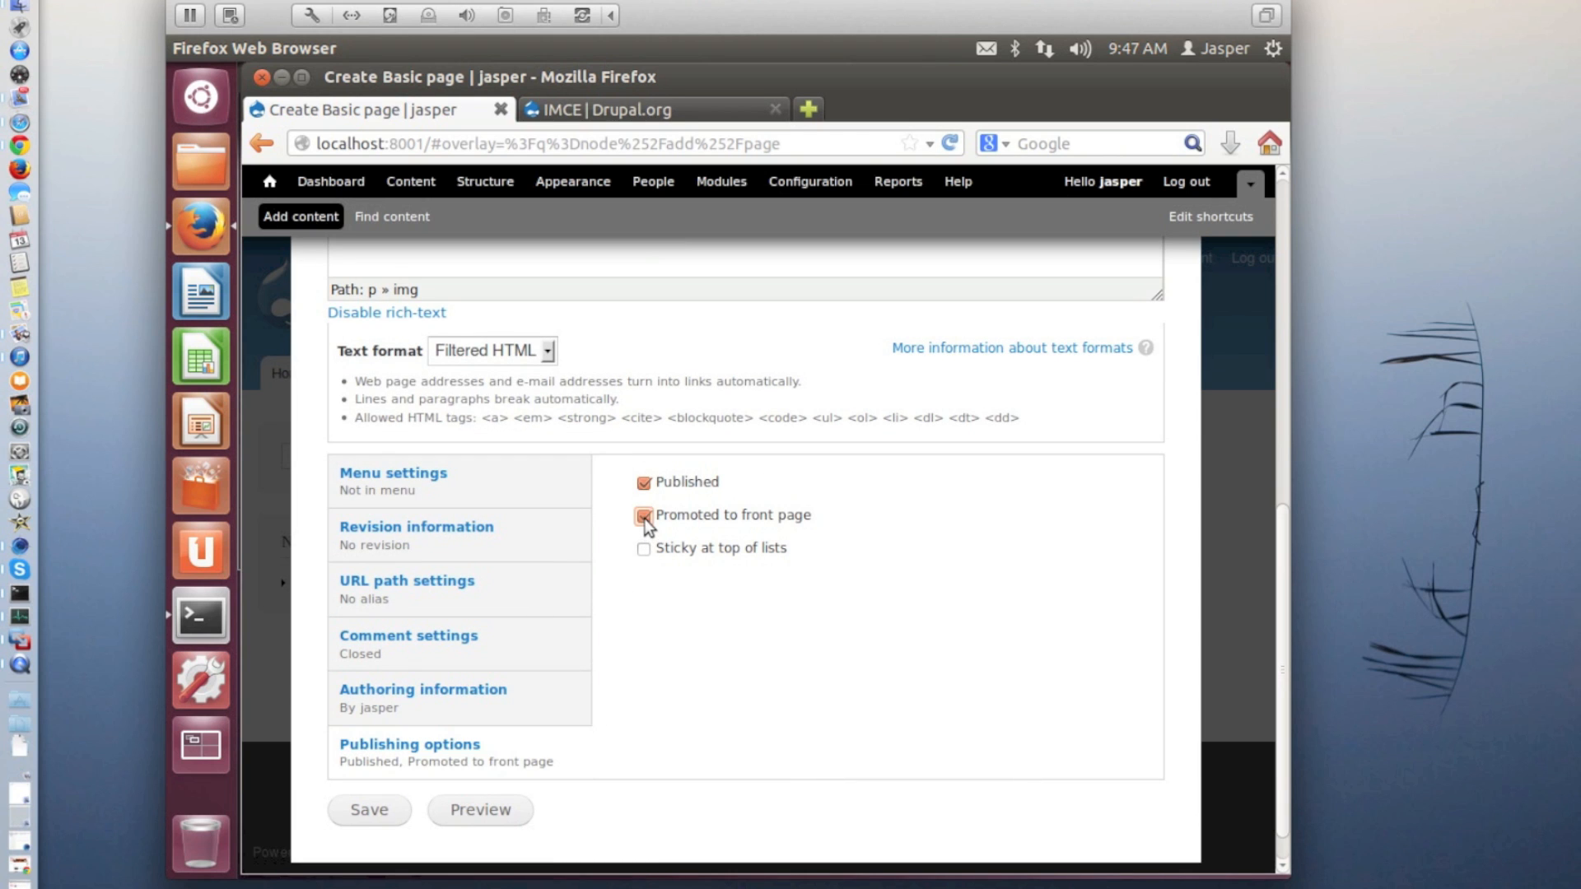
click(372, 810)
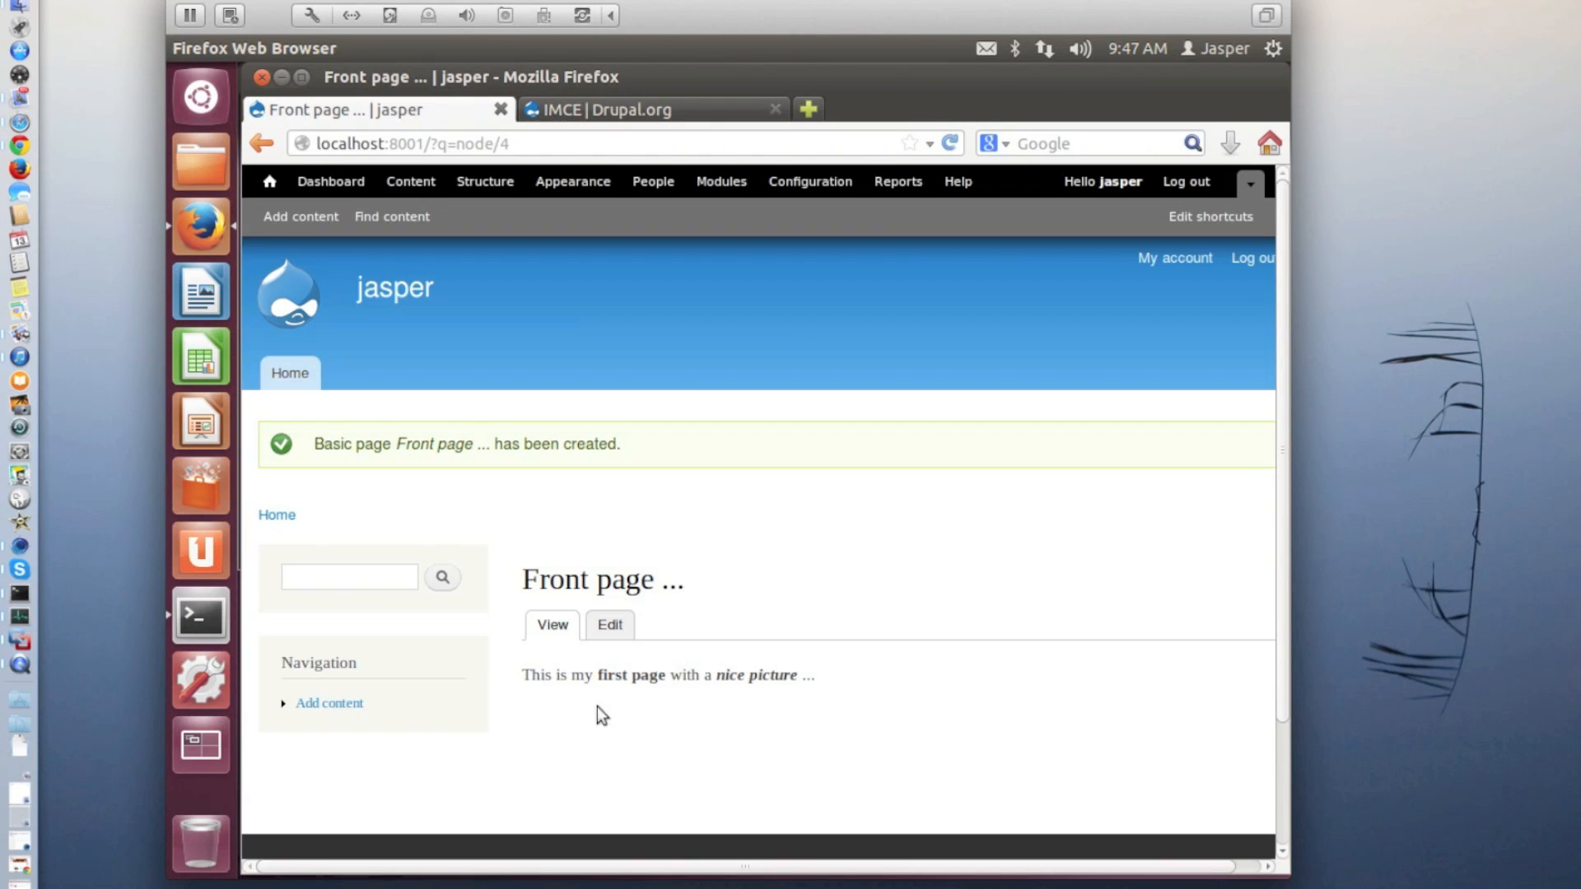
Edit the saved "Front page ..." page, set the body's text format to Full HTML and save
click(610, 627)
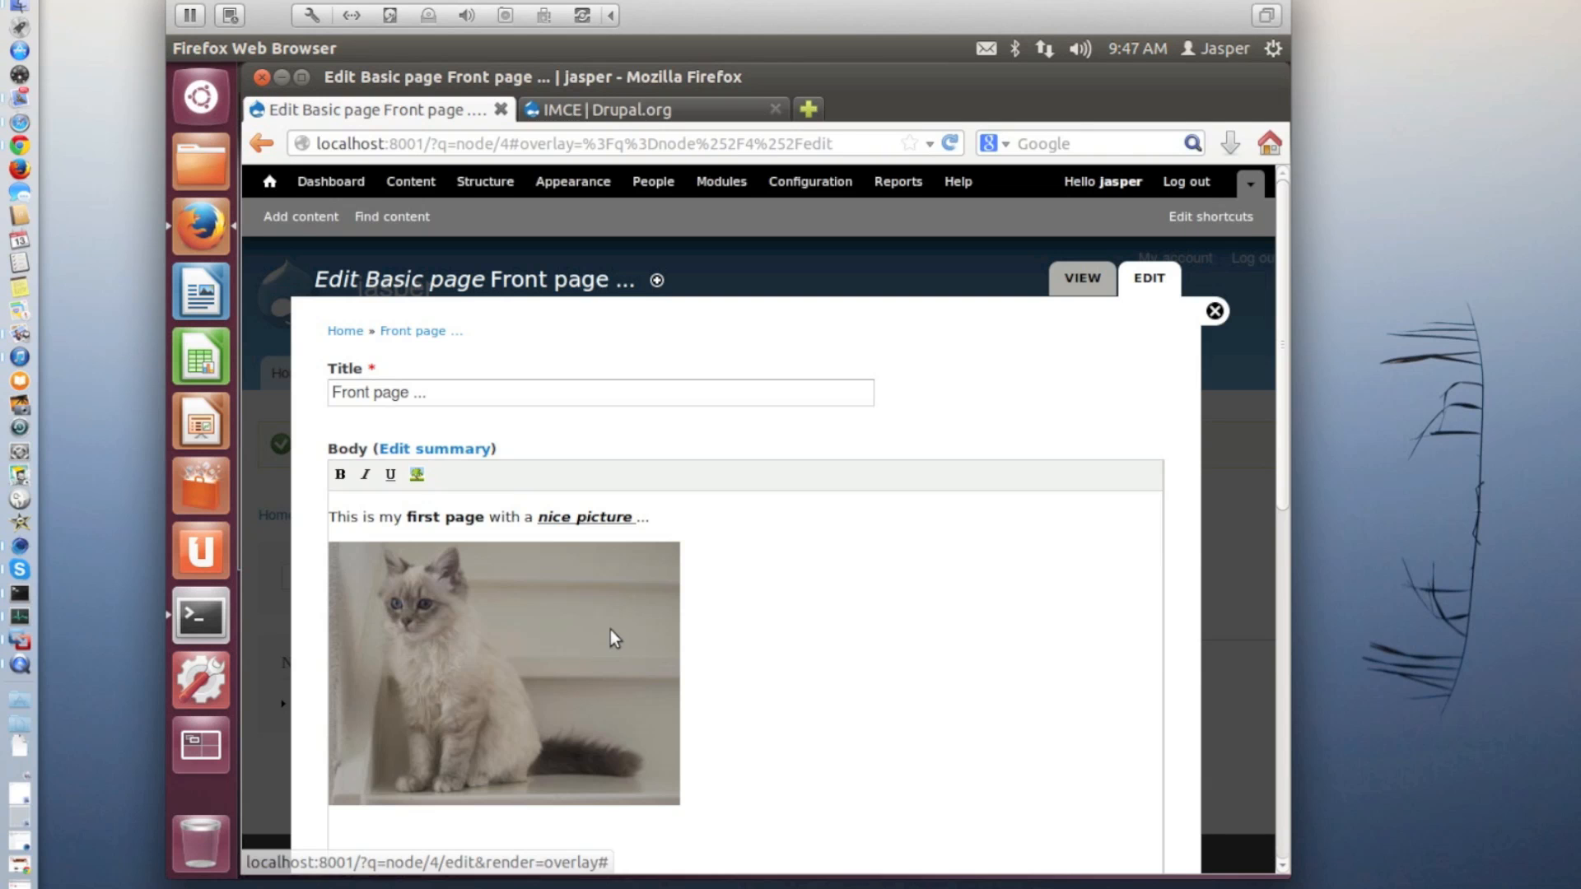
scroll(610, 629, down, 3)
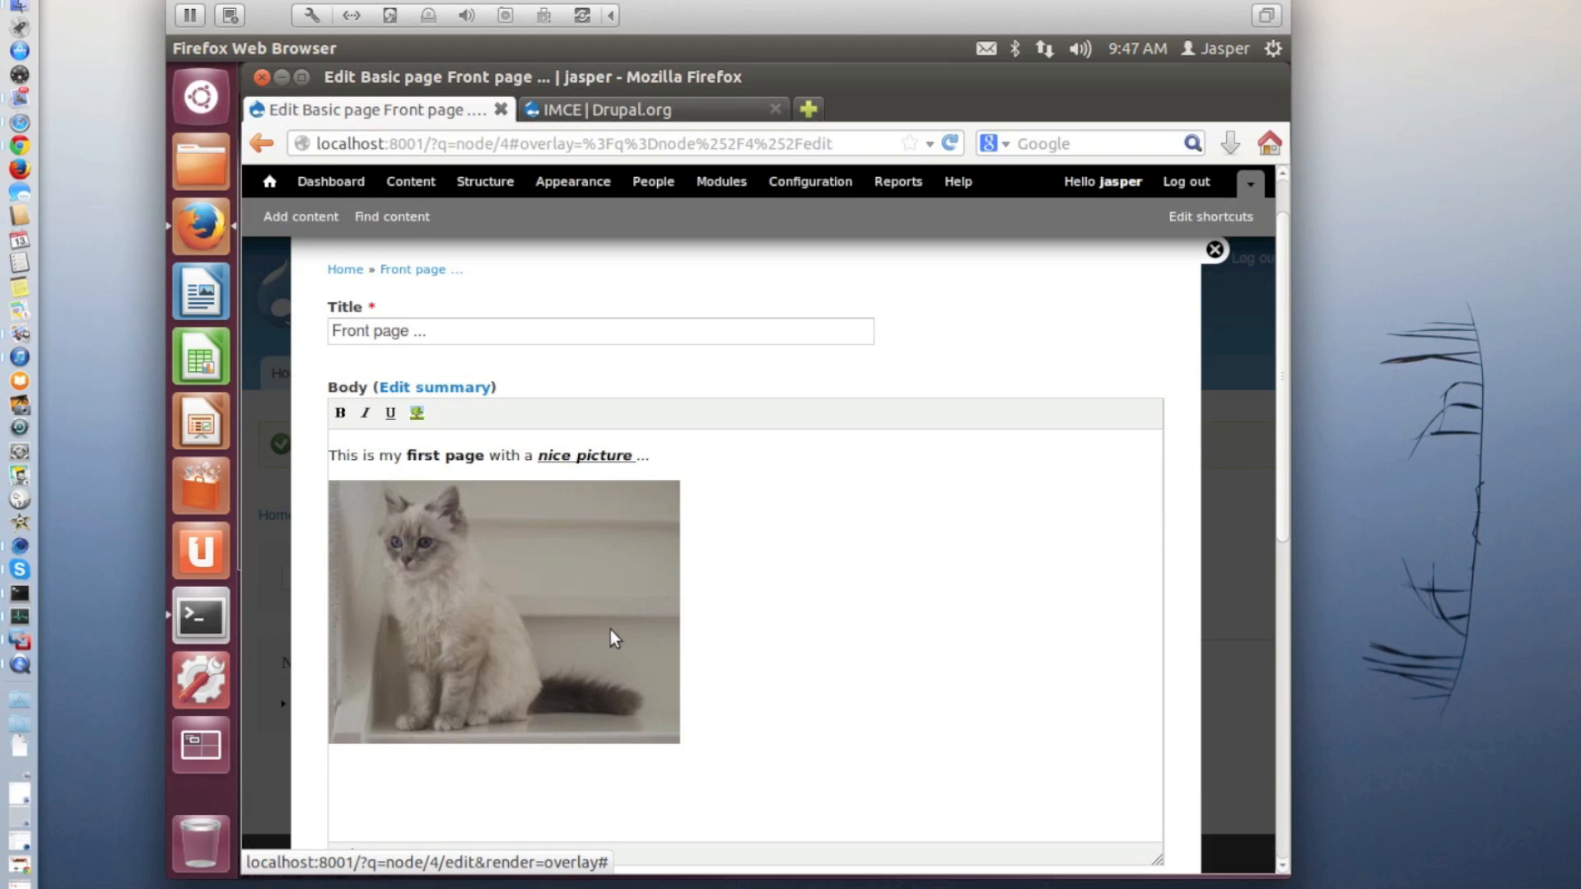
scroll(610, 629, down, 3)
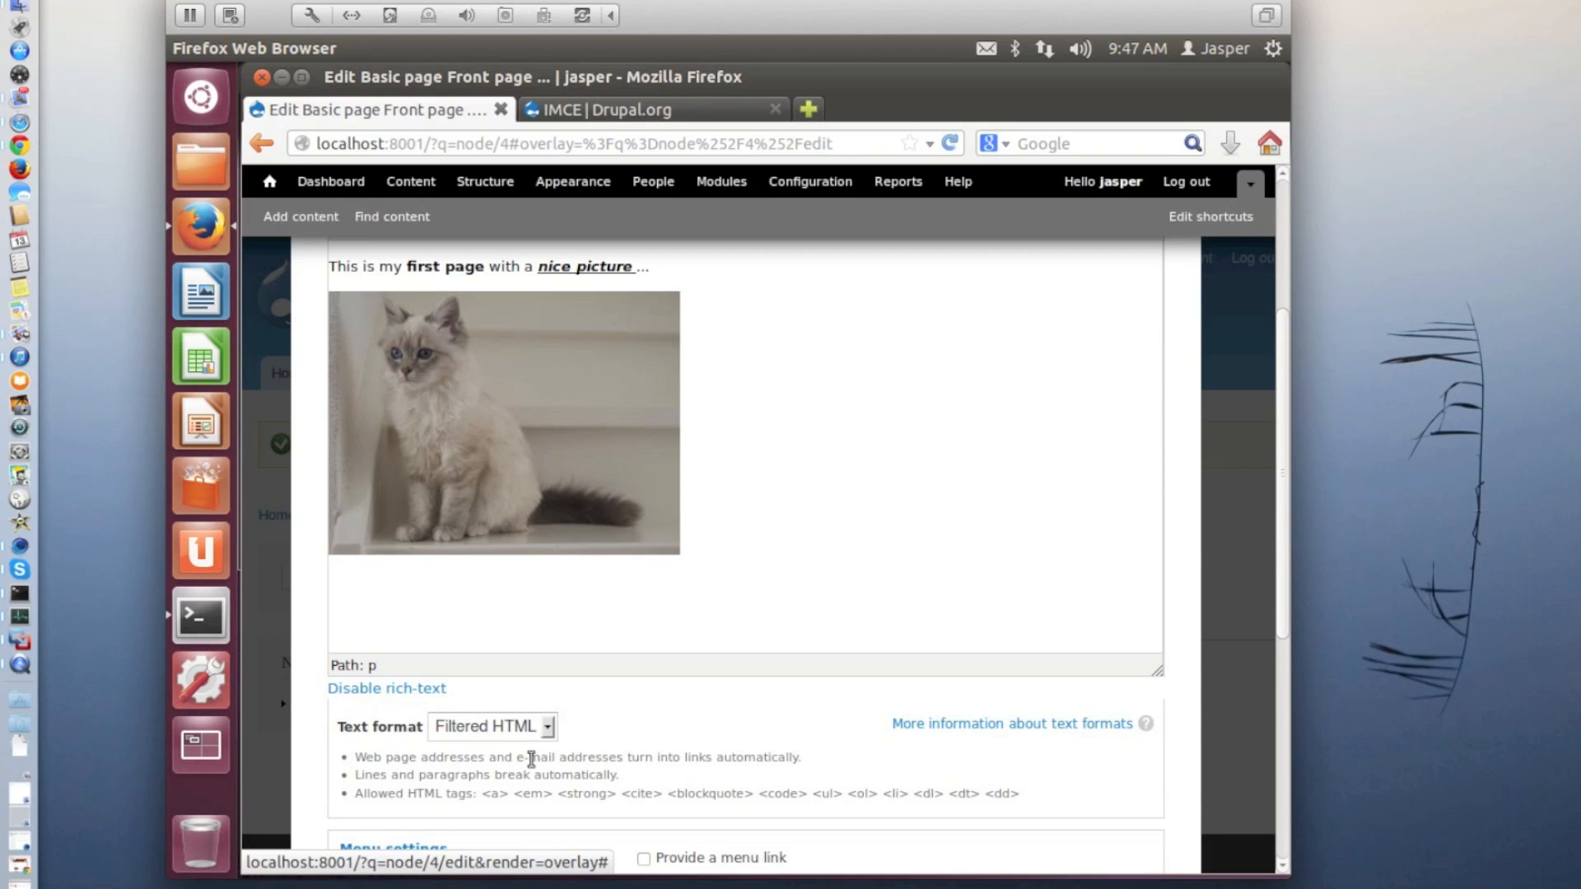
click(535, 728)
click(512, 771)
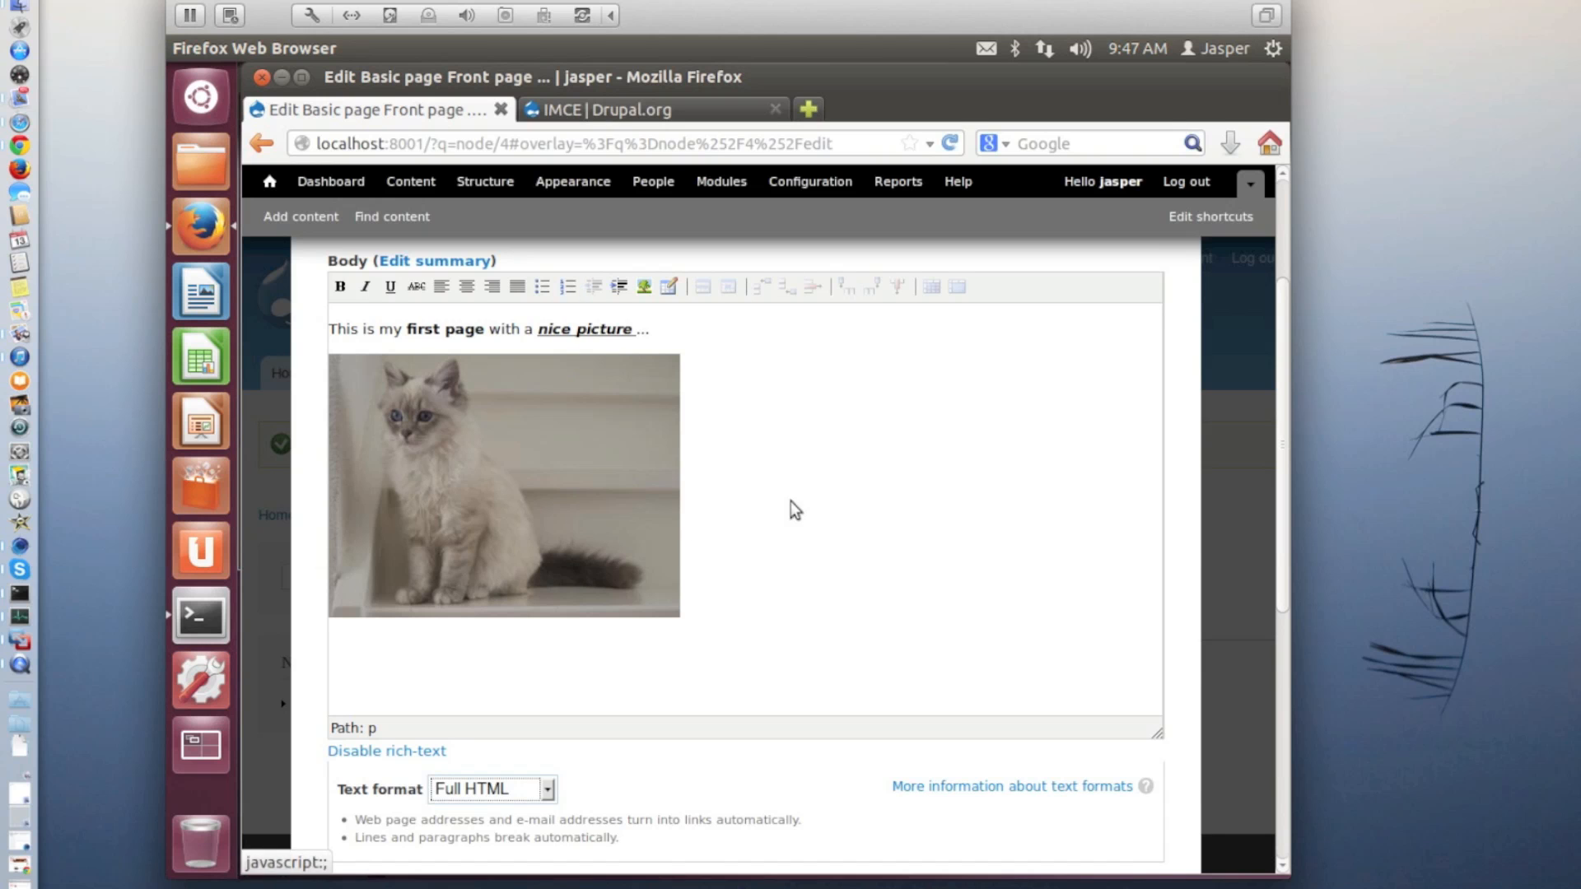
scroll(788, 510, down, 10)
scroll(788, 527, down, 1)
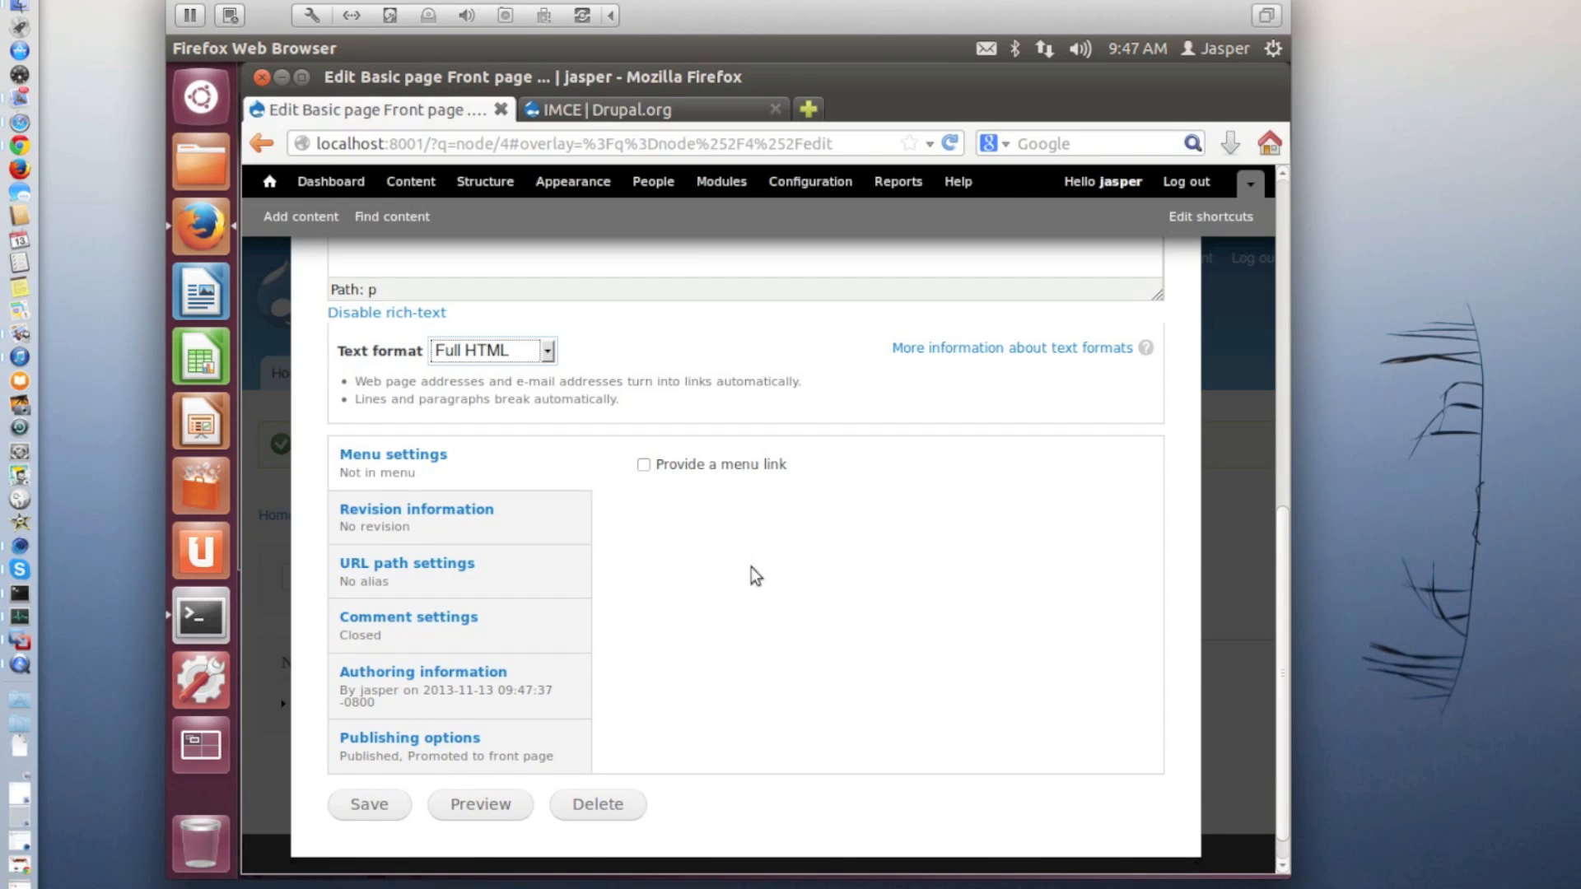
click(368, 806)
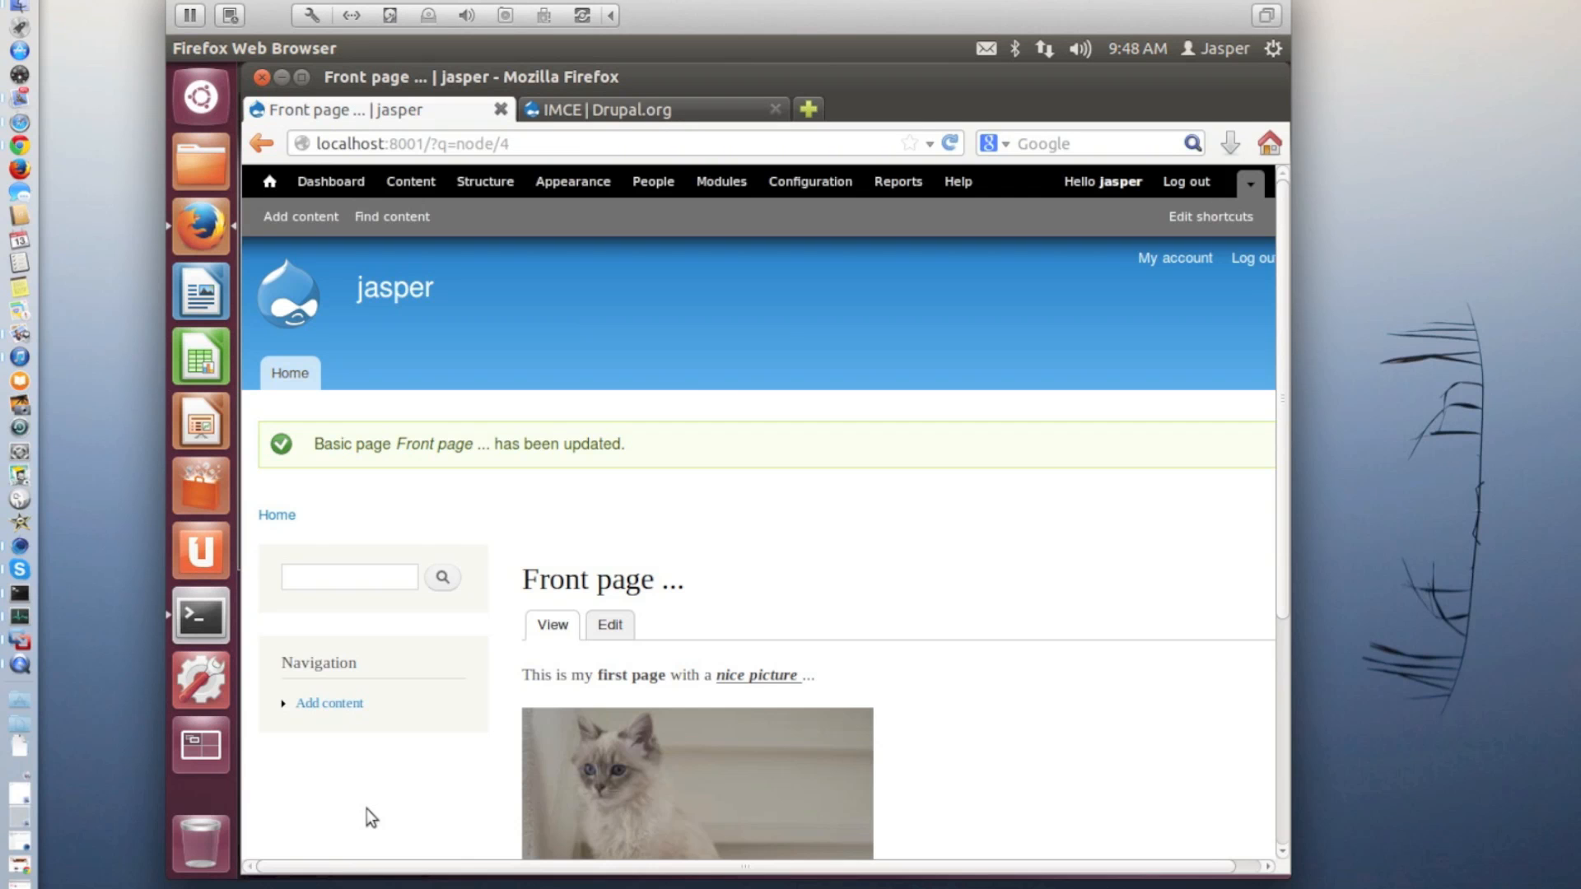
Edit the page again, set the body's text format back to Filtered HTML and save
scroll(745, 769, down, 3)
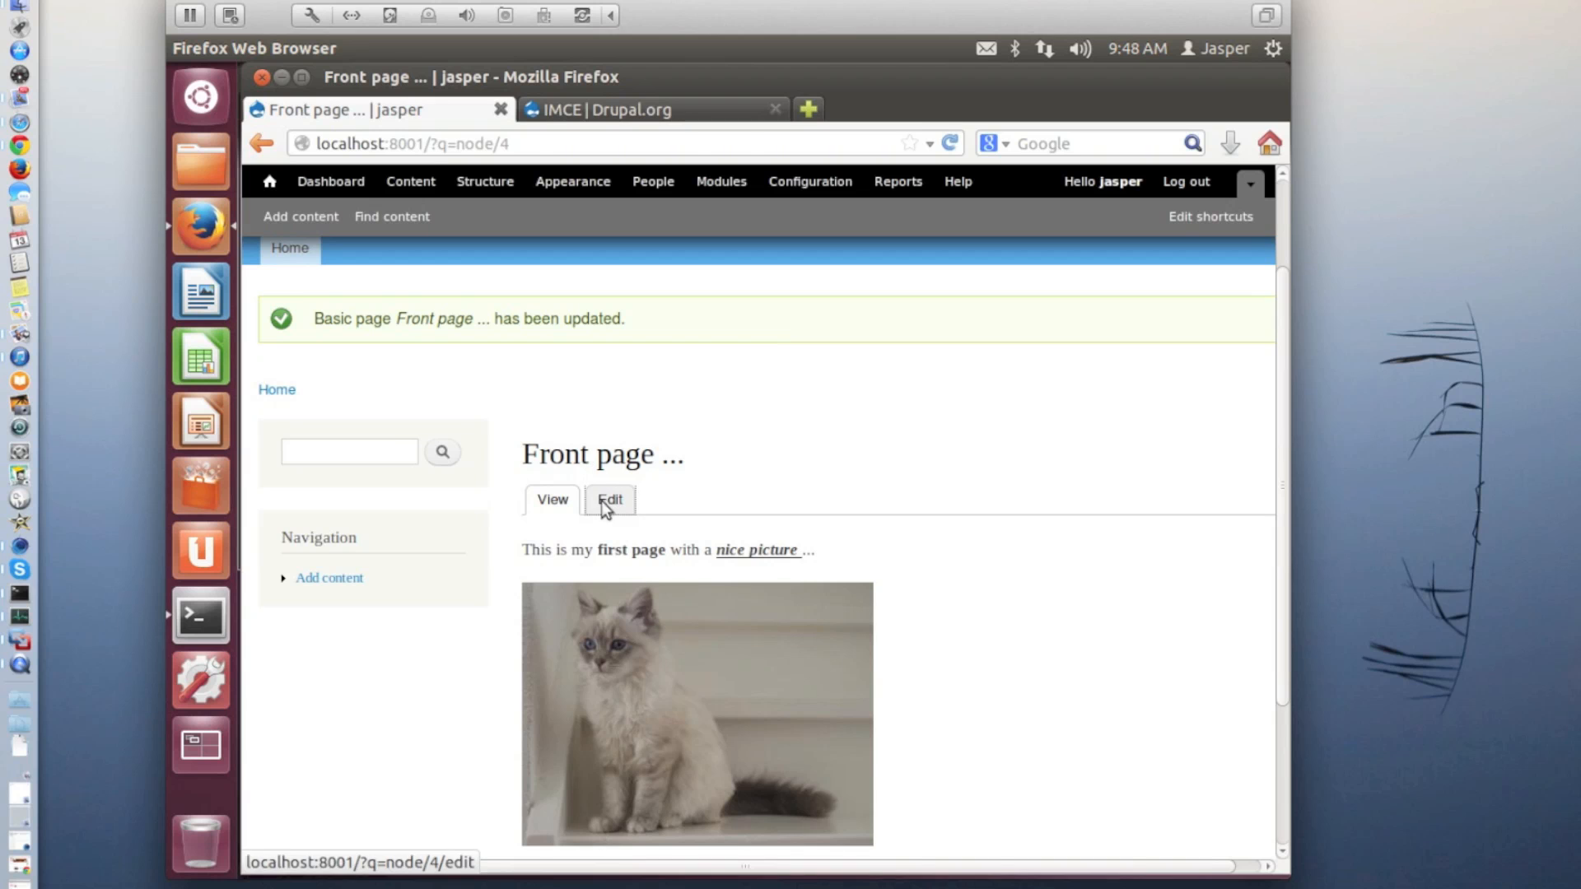
click(604, 500)
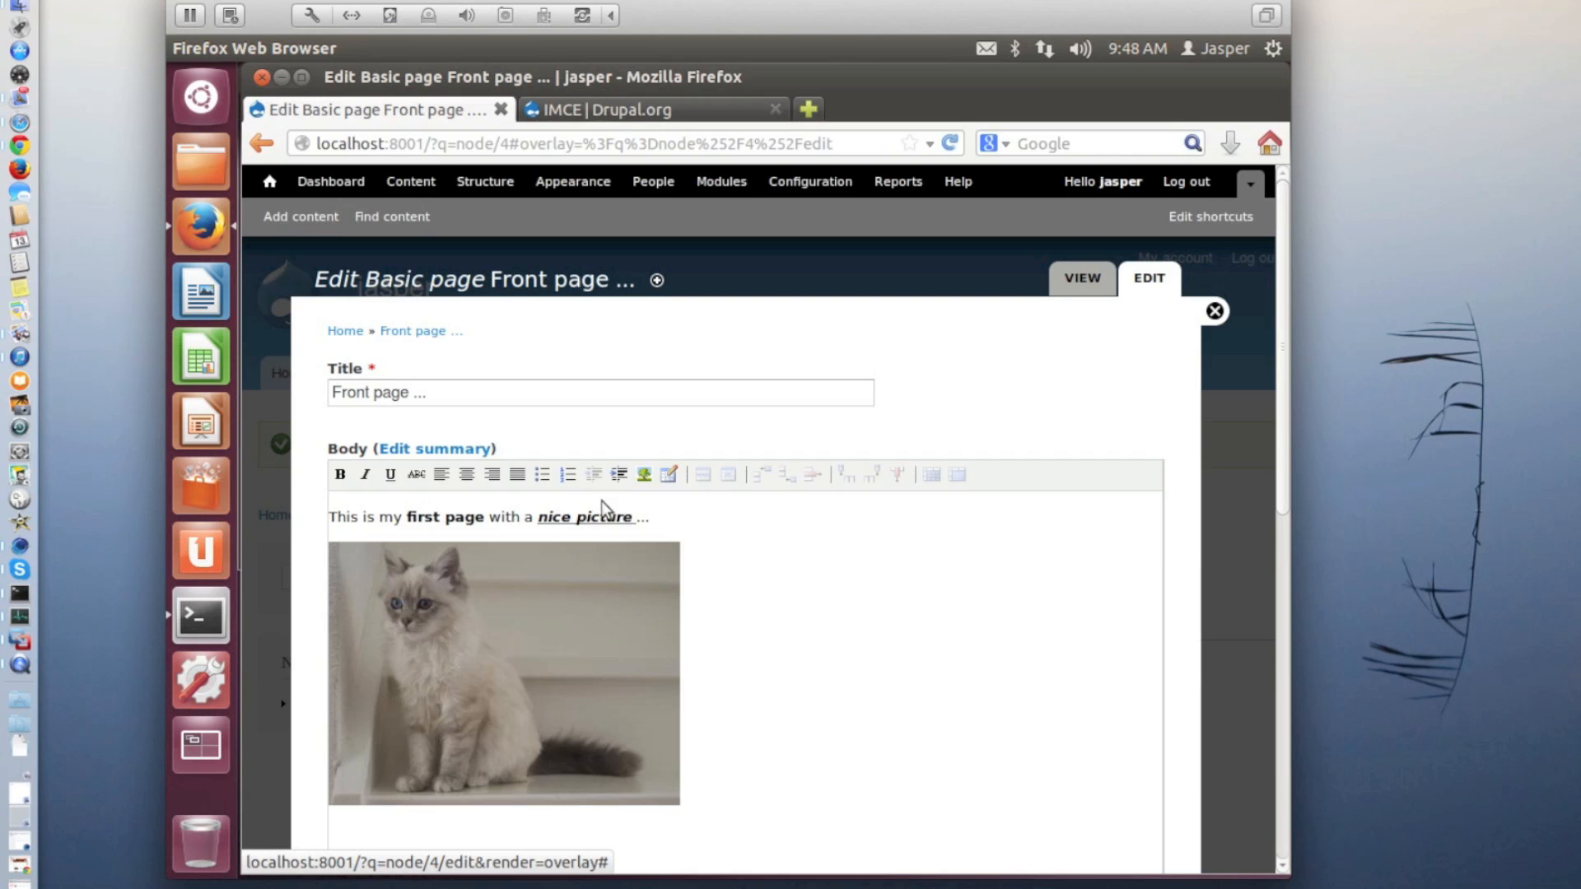
scroll(601, 501, down, 4)
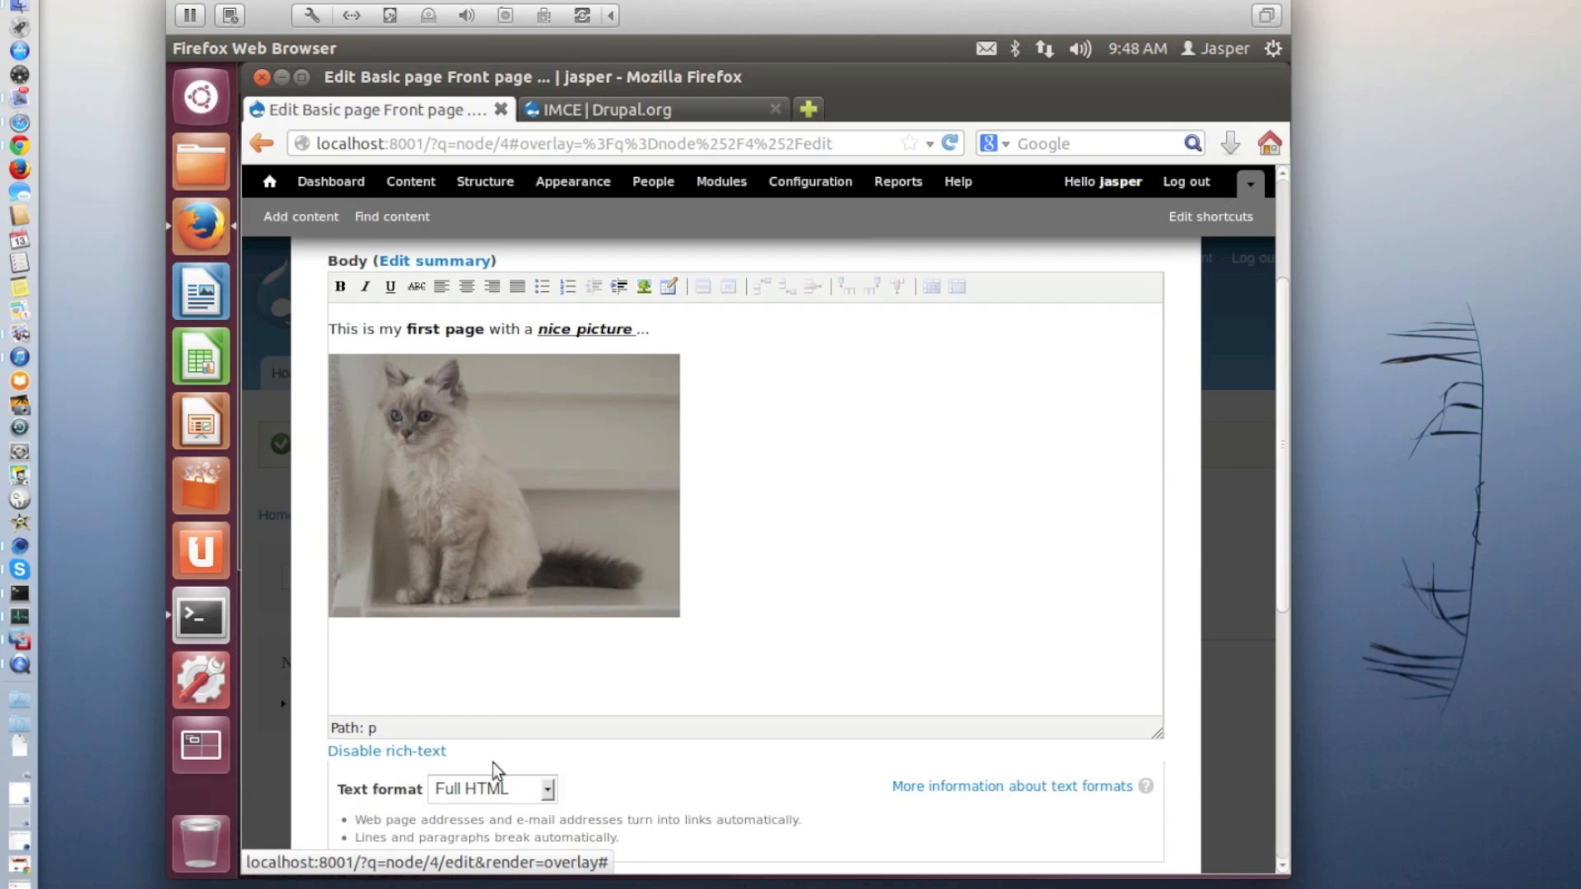
click(502, 787)
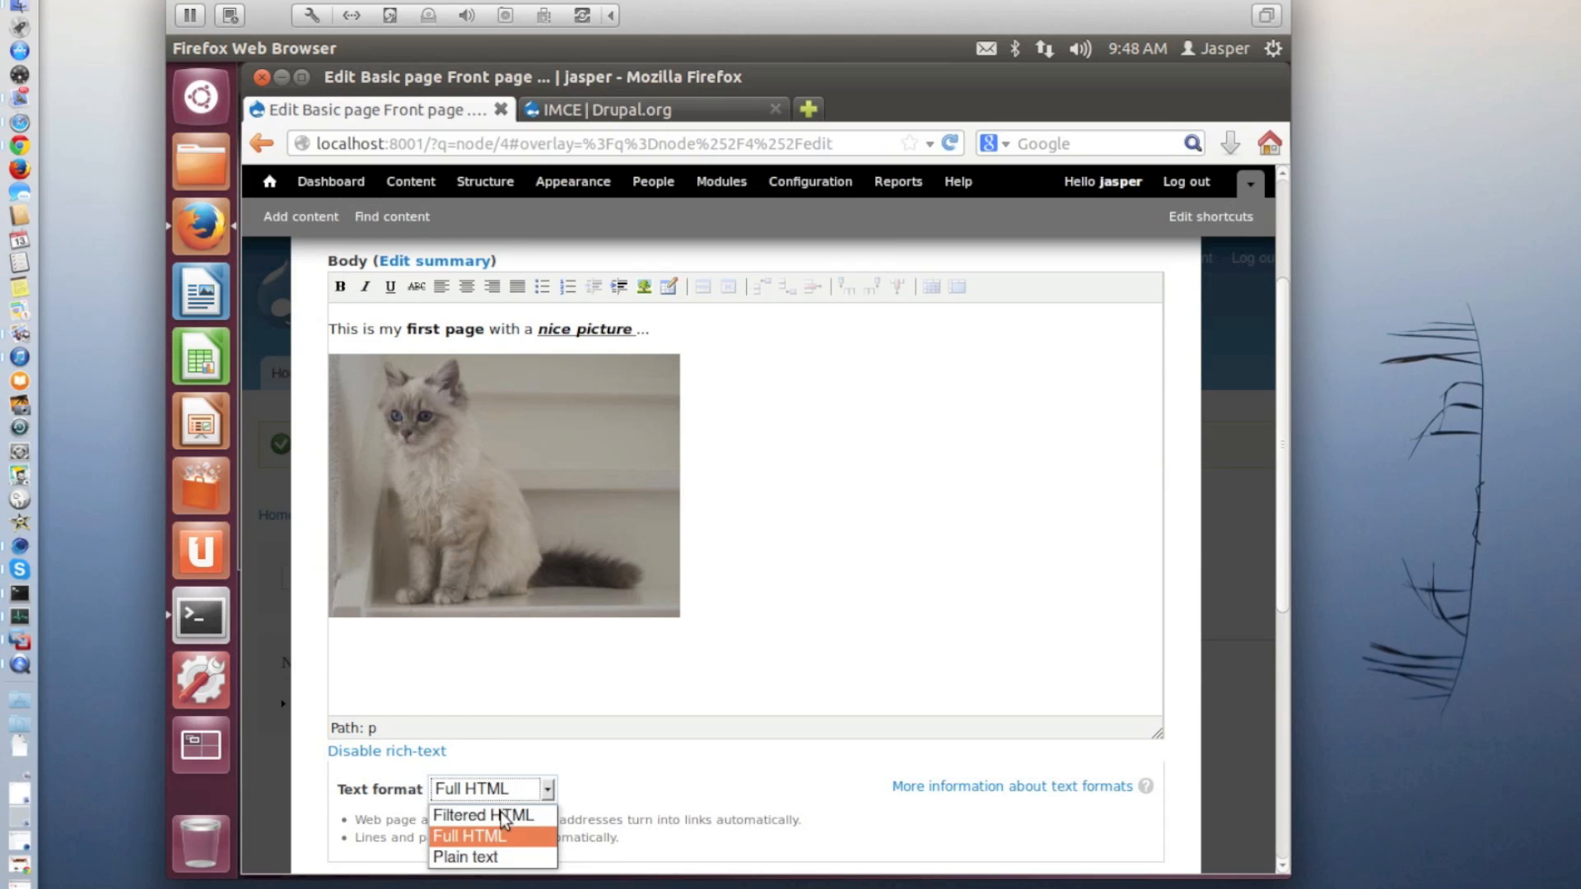
click(504, 814)
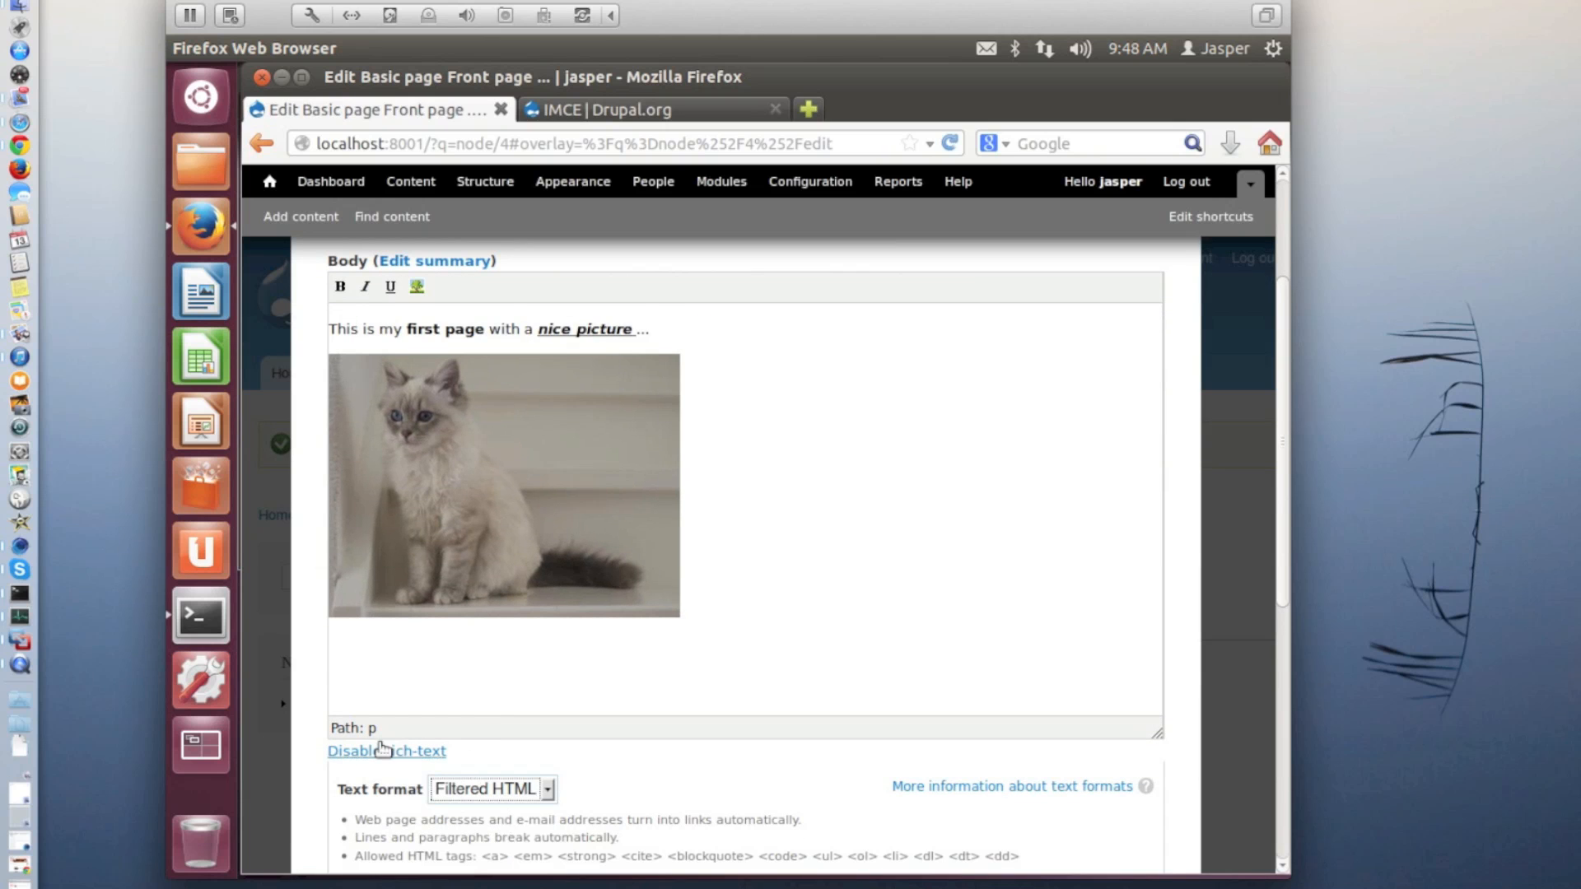
scroll(378, 745, down, 3)
scroll(378, 744, down, 9)
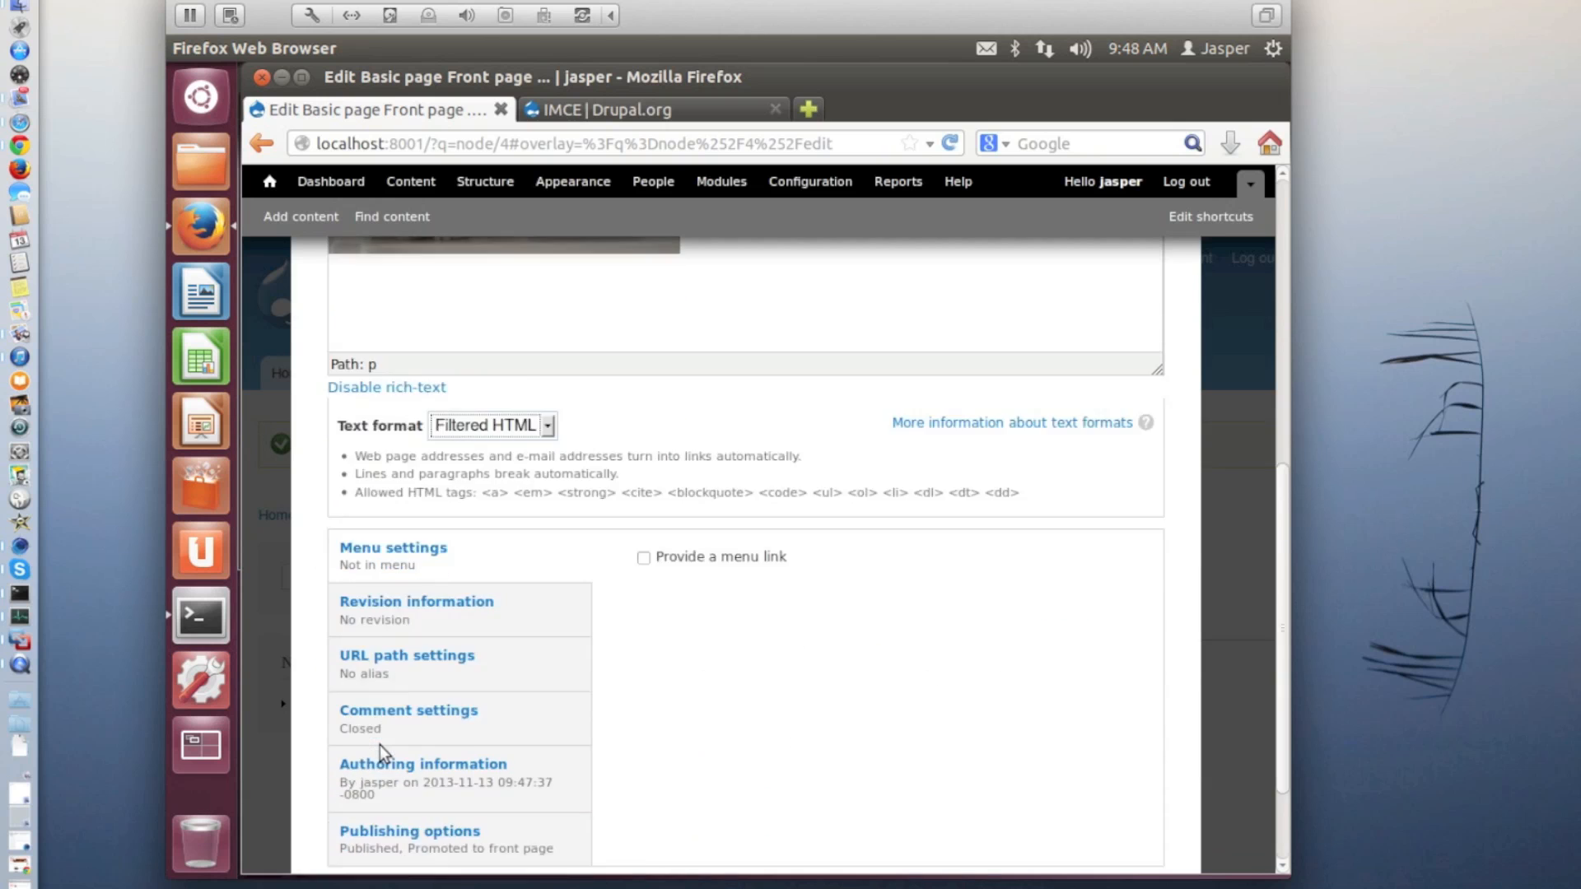
click(369, 771)
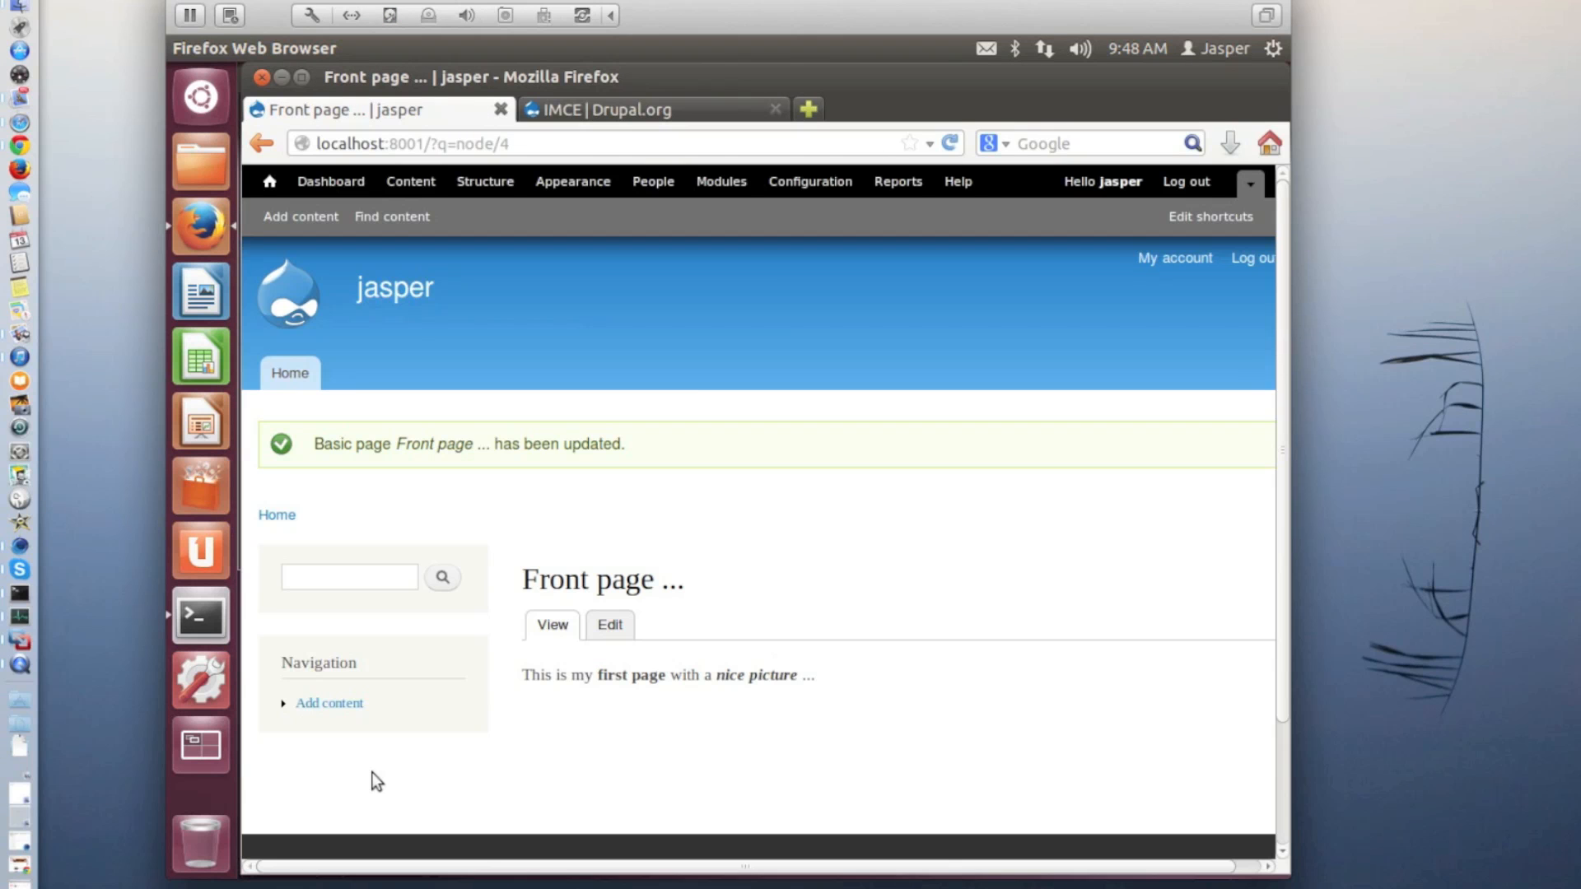
Open the configuration of the Filtered HTML text format in the site's content authoring settings
click(814, 182)
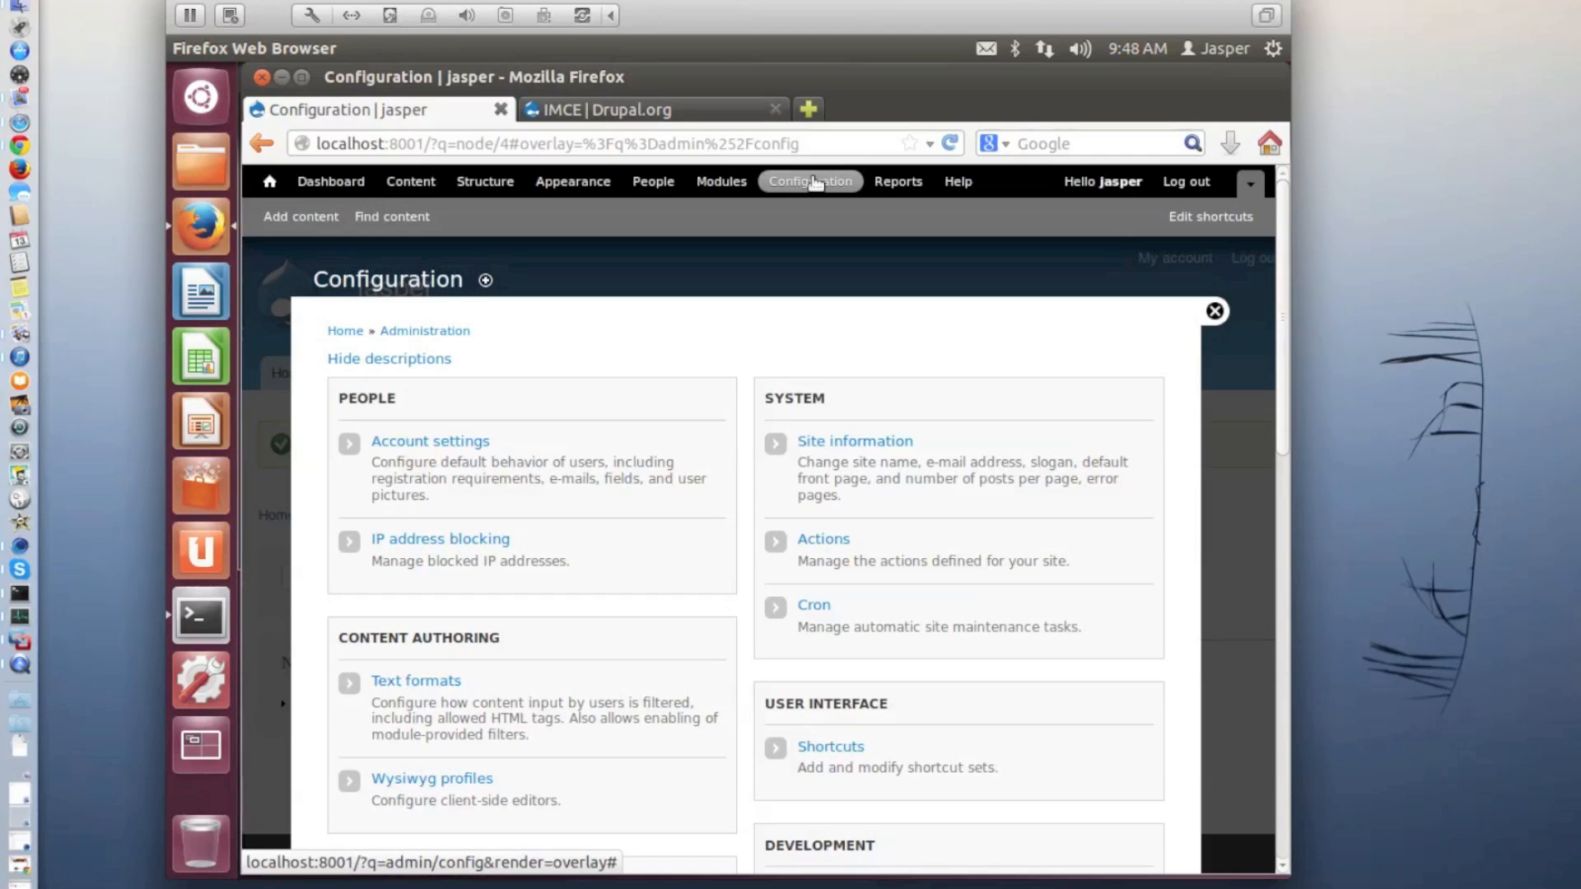
scroll(551, 491, down, 1)
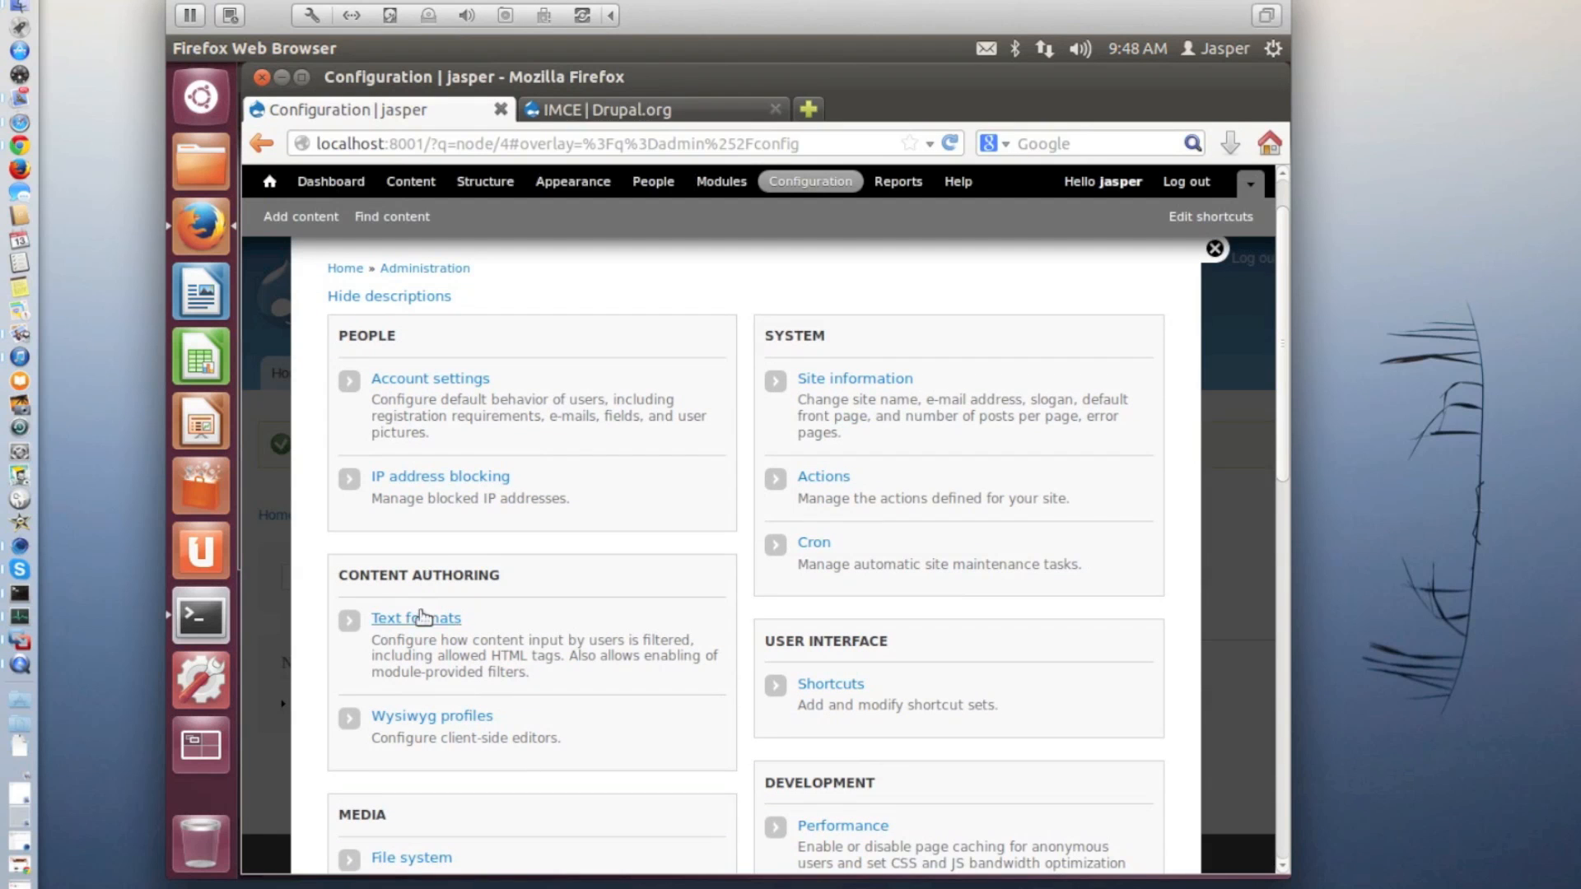
click(422, 616)
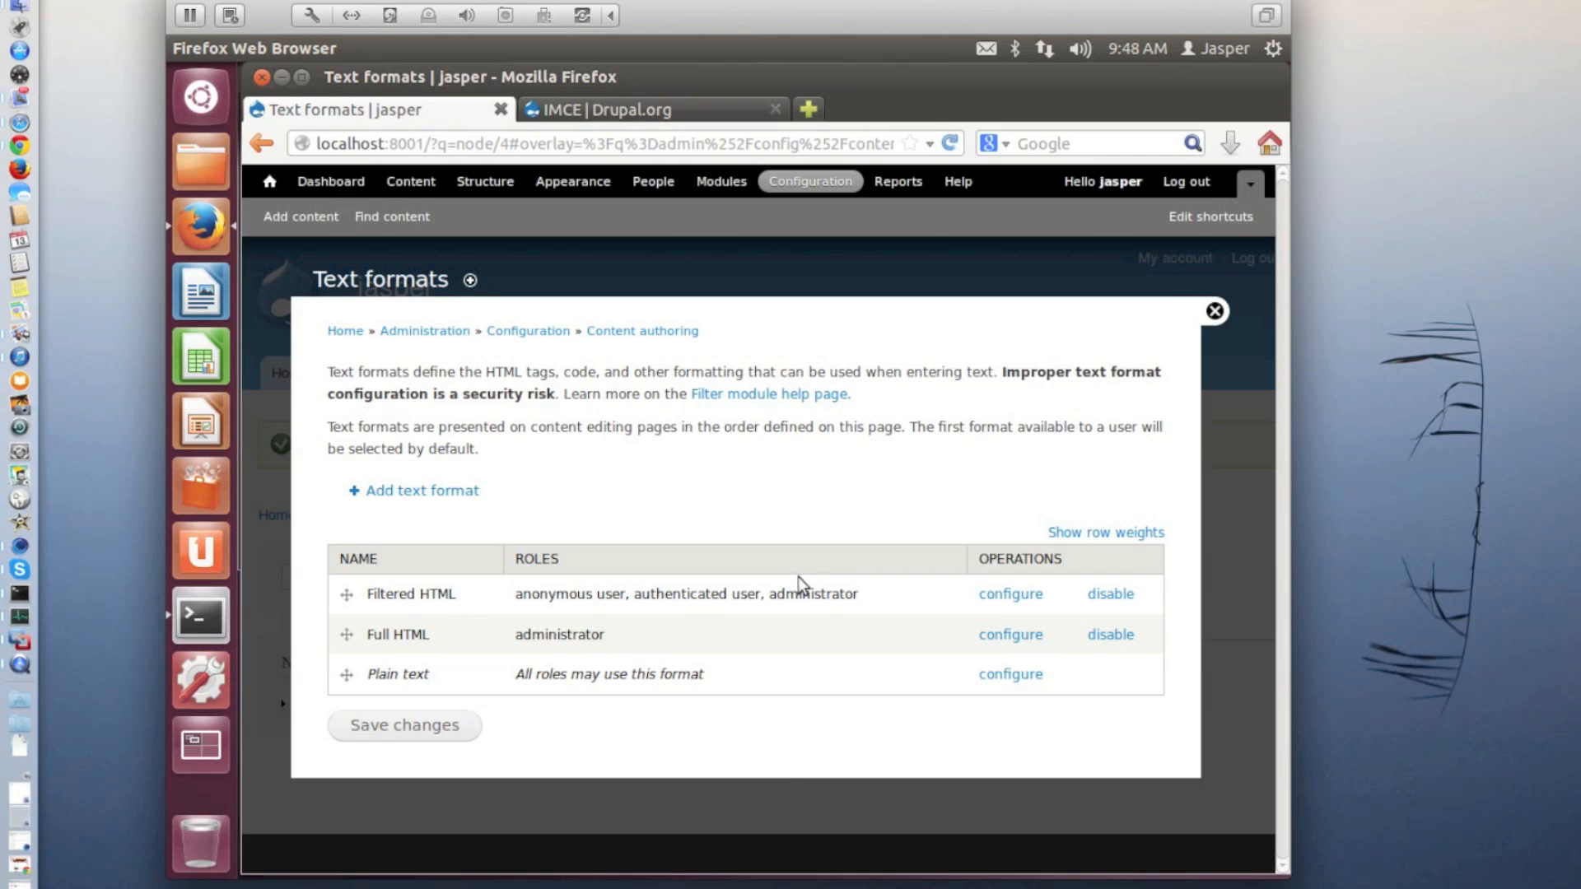
click(1011, 594)
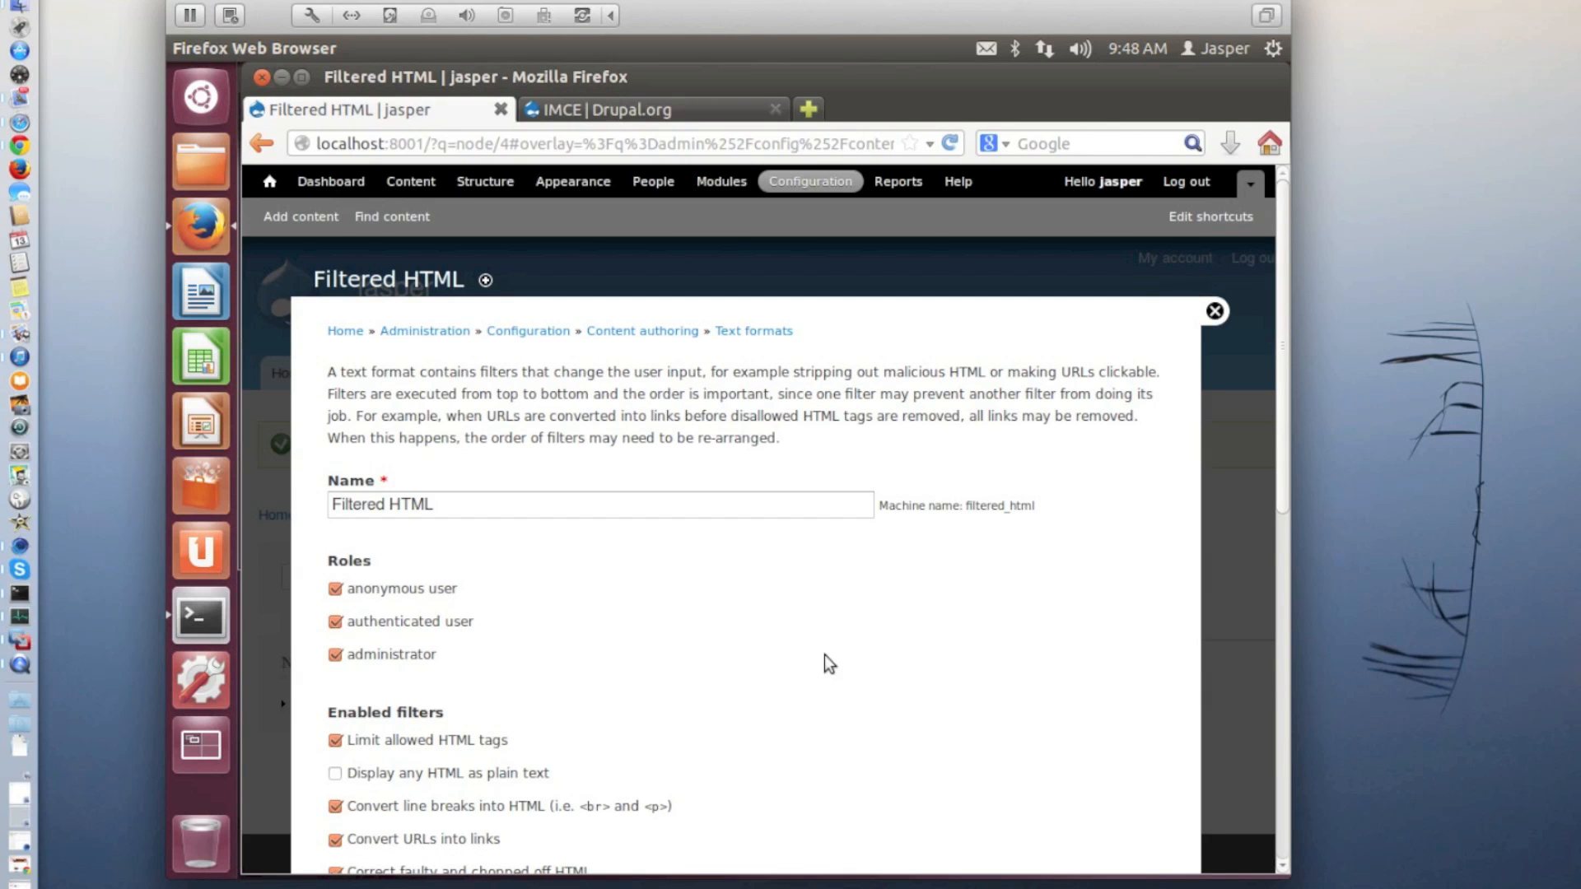
Add <img> to the end of the allowed HTML tags for Filtered HTML and save the configuration
scroll(823, 655, down, 5)
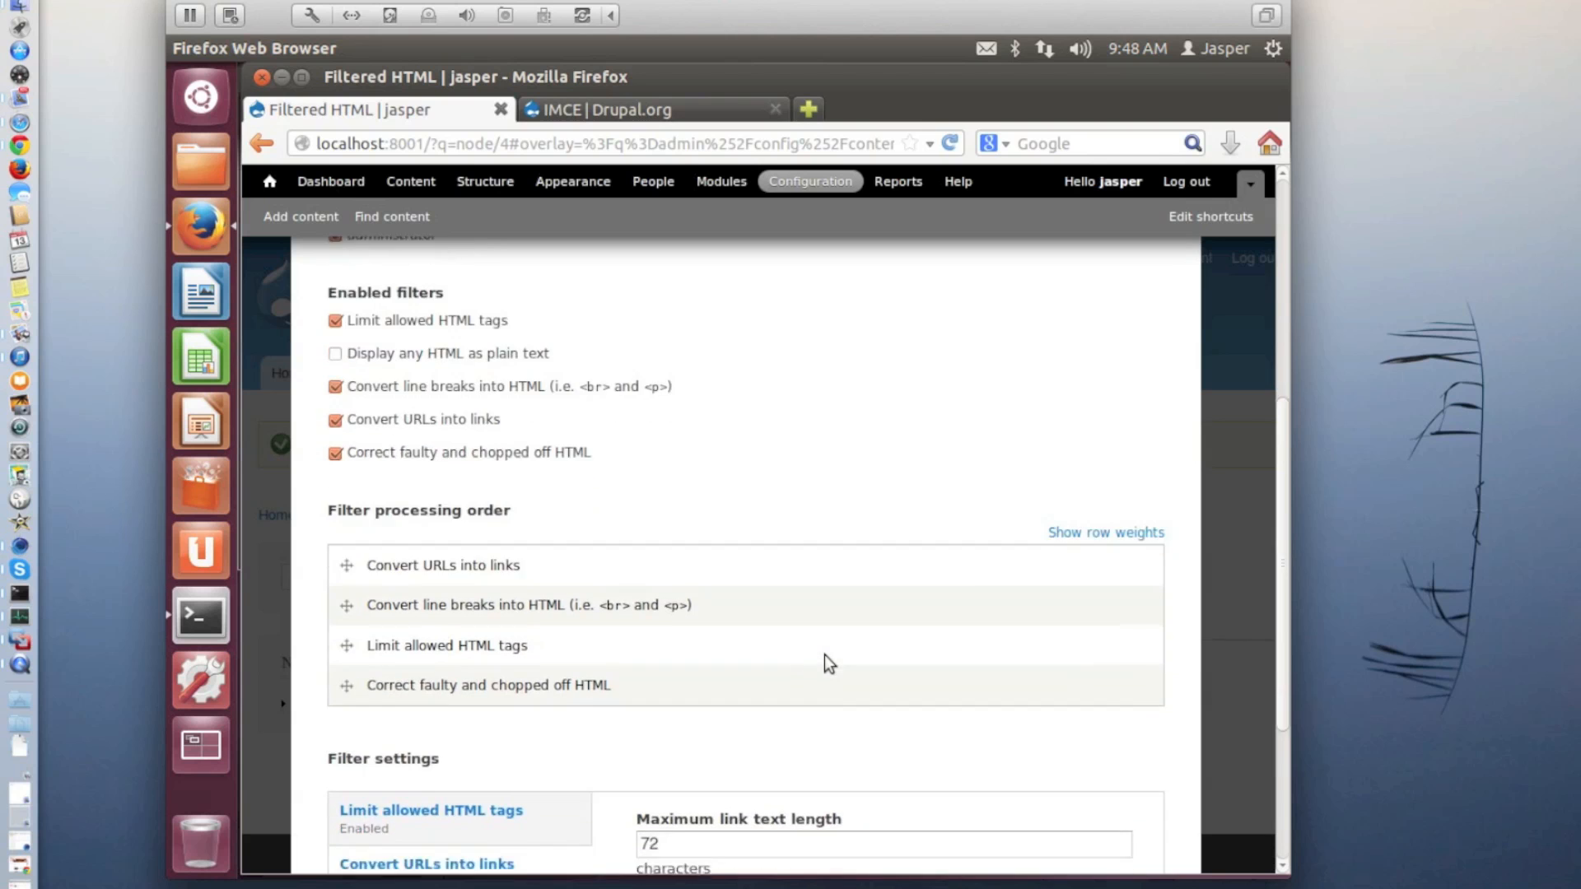
scroll(823, 655, down, 3)
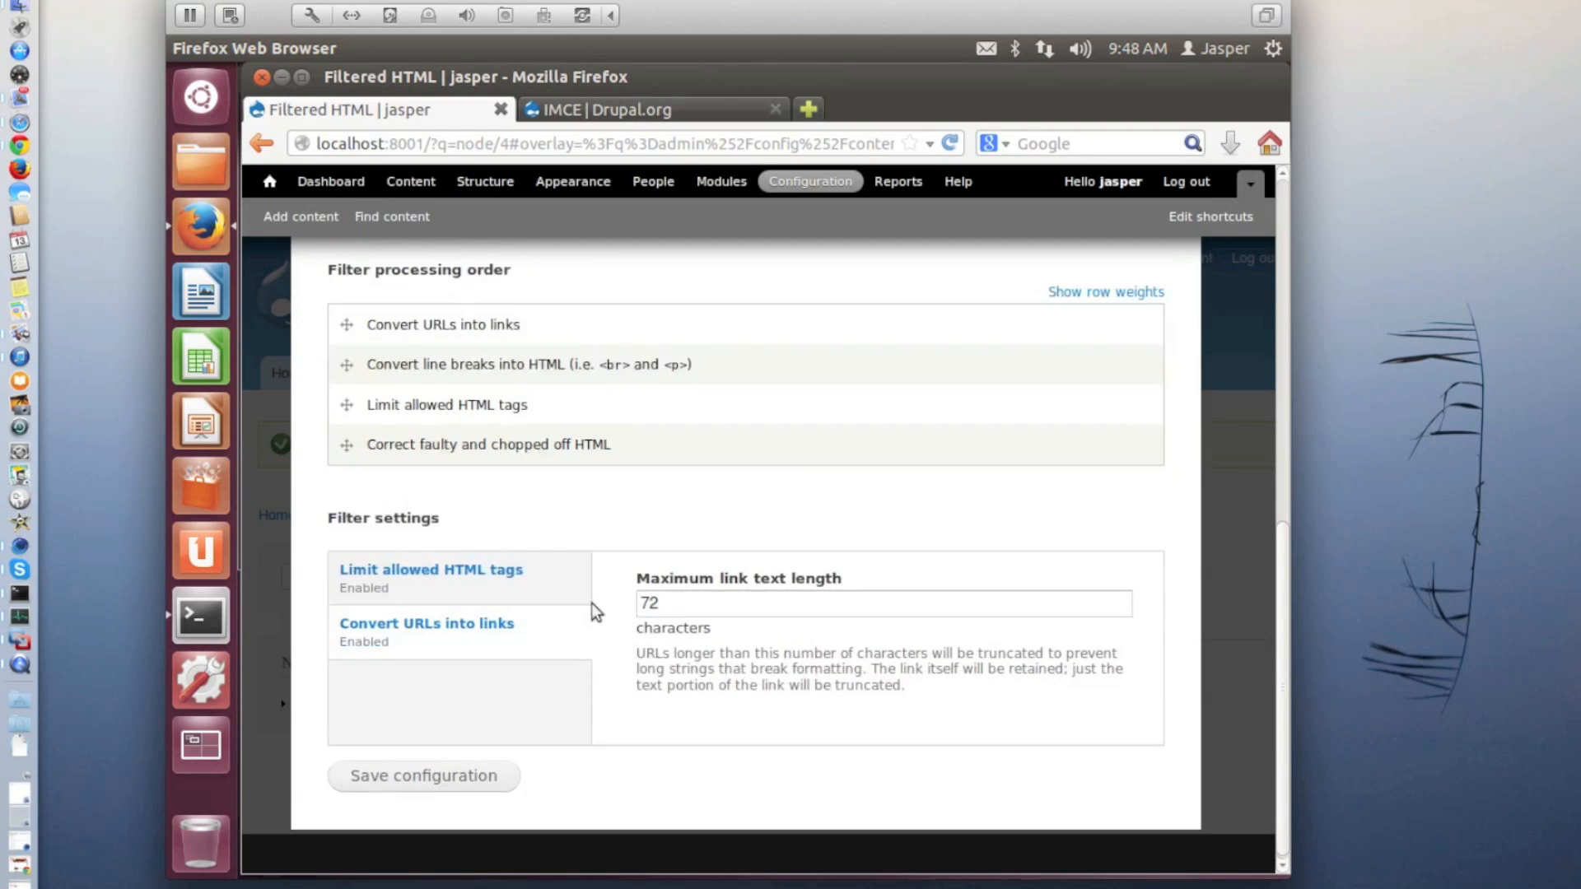
click(511, 566)
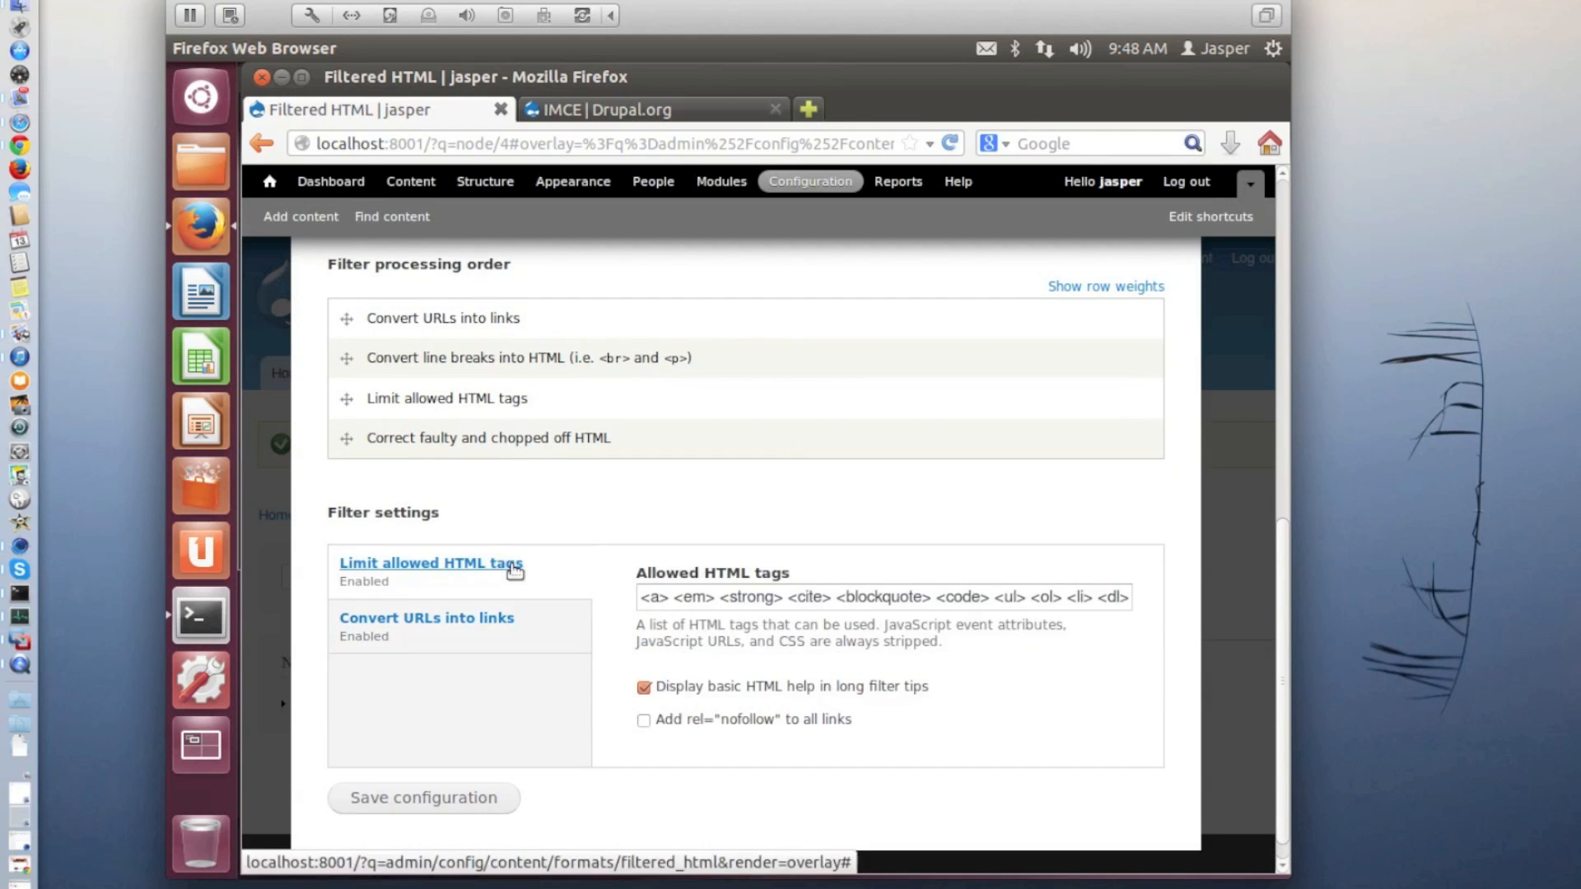
click(1107, 596)
key(Right)
key(Right)
key(Right)
key(Right)
key(Right)
key(Right)
key(Right)
key(Right)
key(Right)
key(Right)
key(Right)
key(Right)
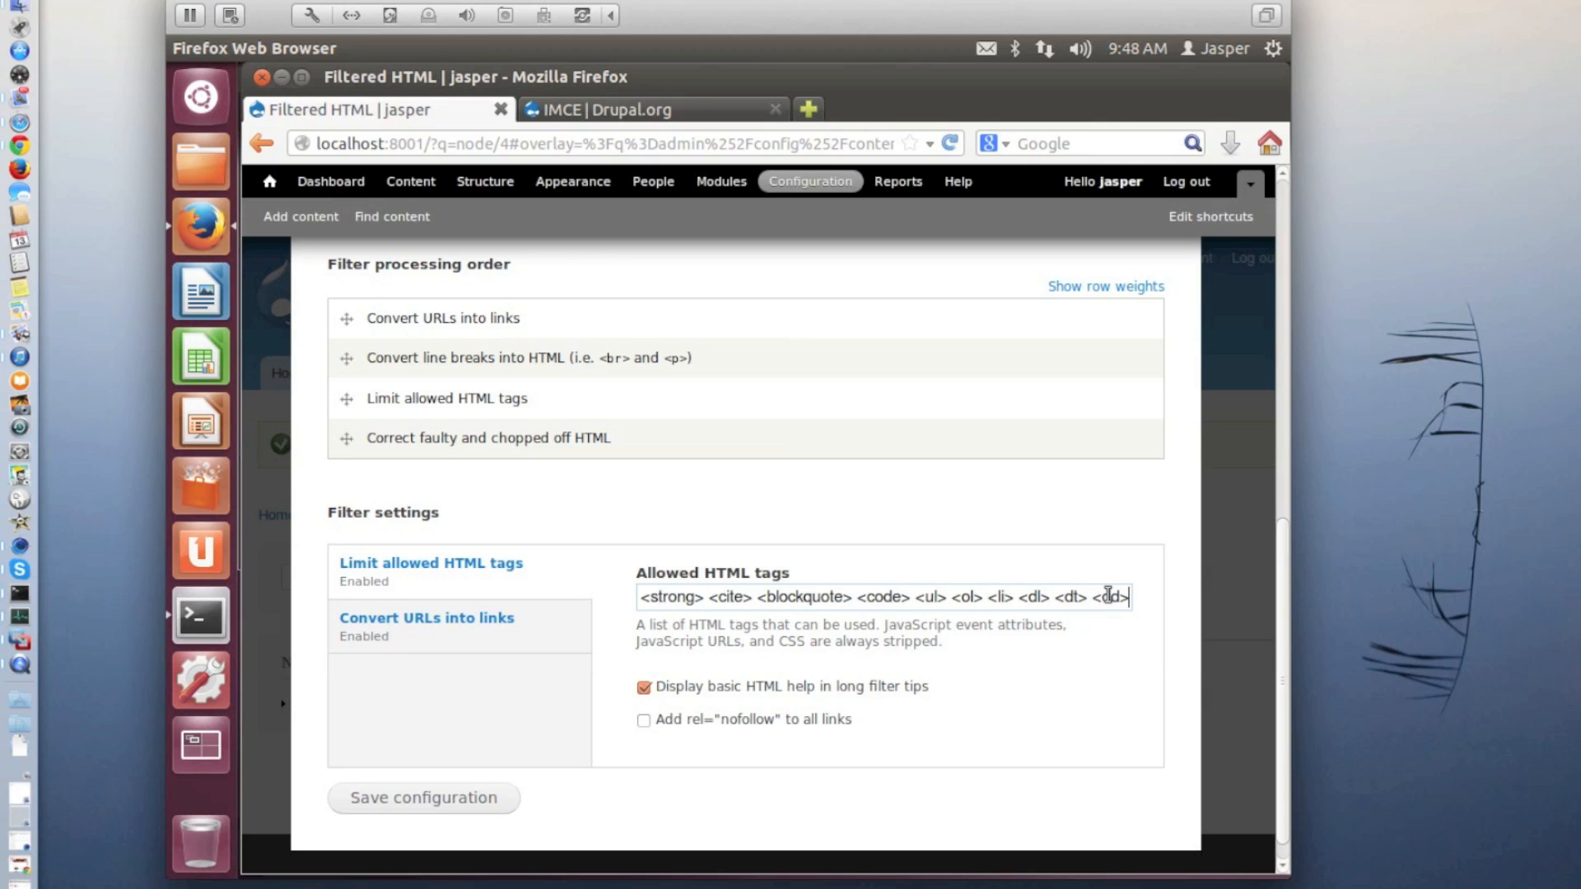
text(<)
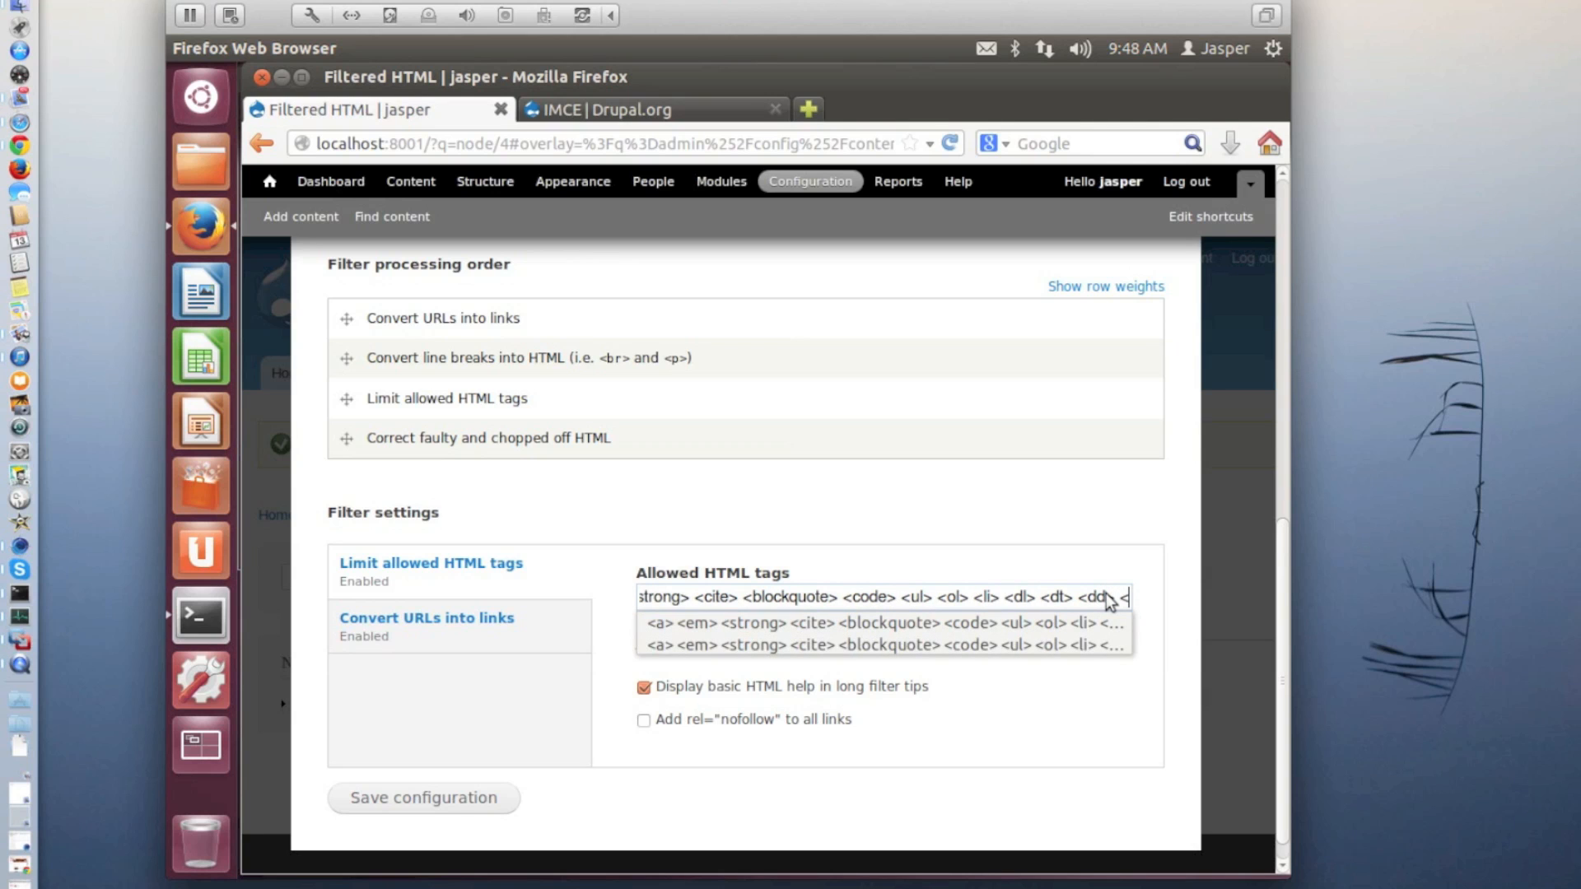
text(img>)
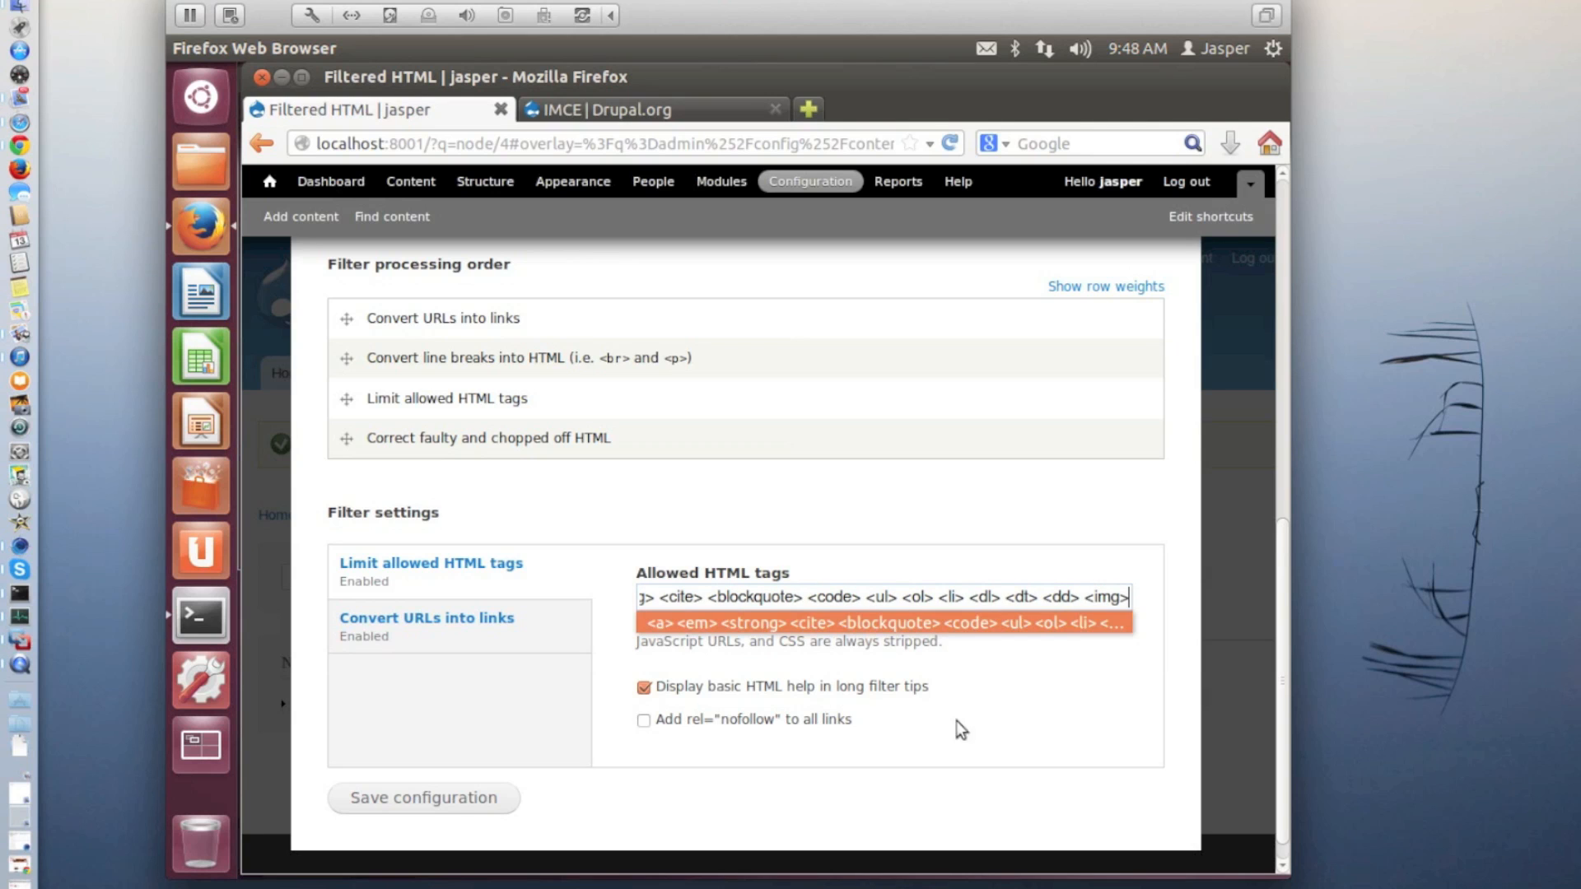
click(468, 794)
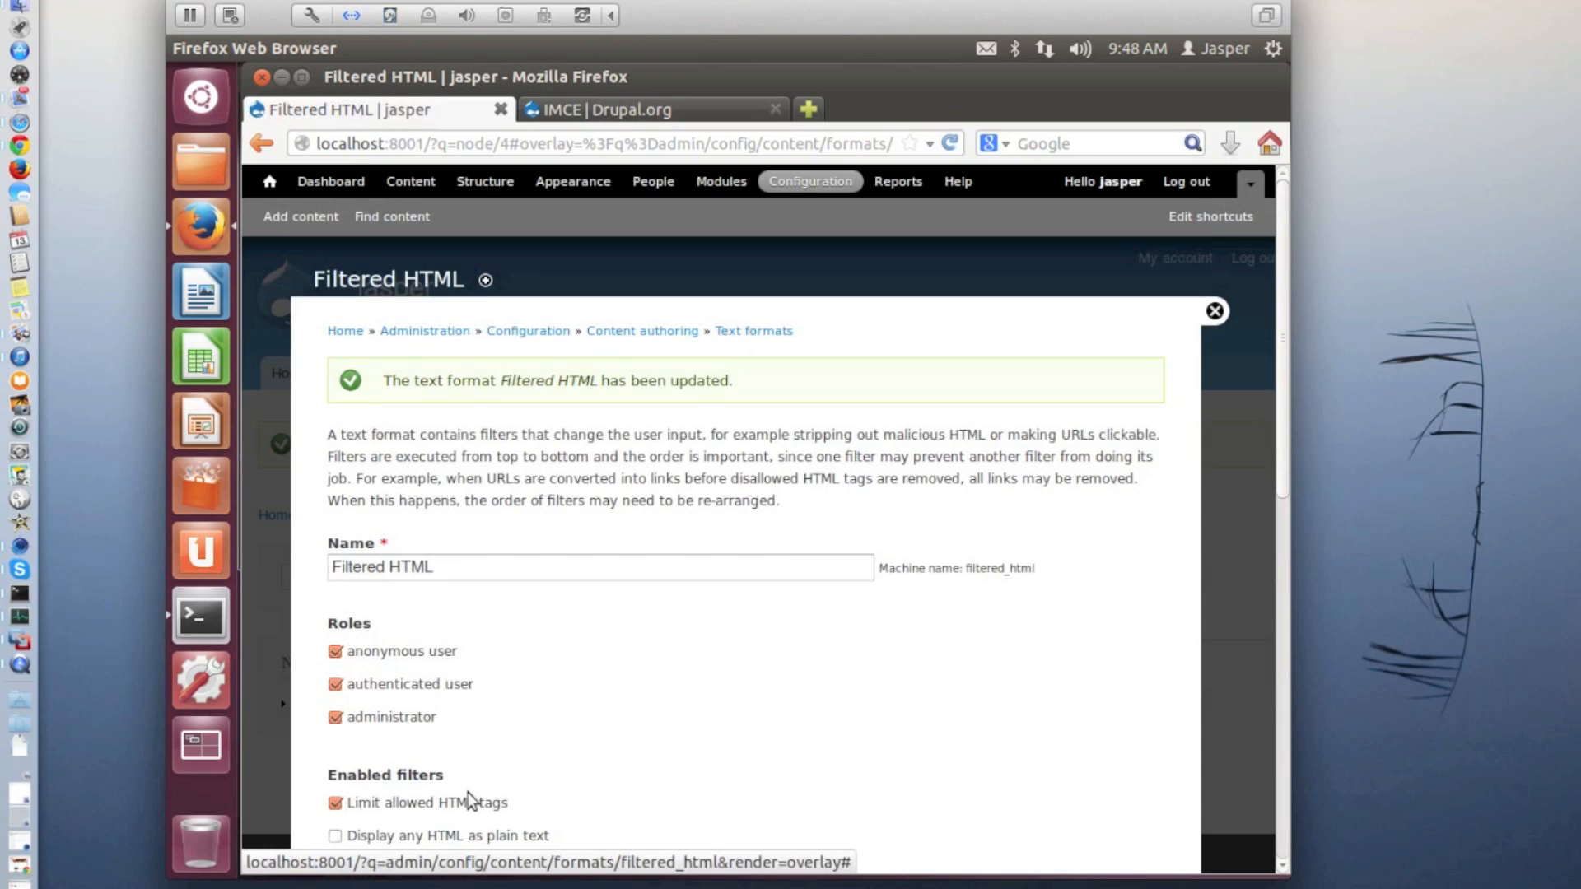
Return to the site's home page
click(271, 184)
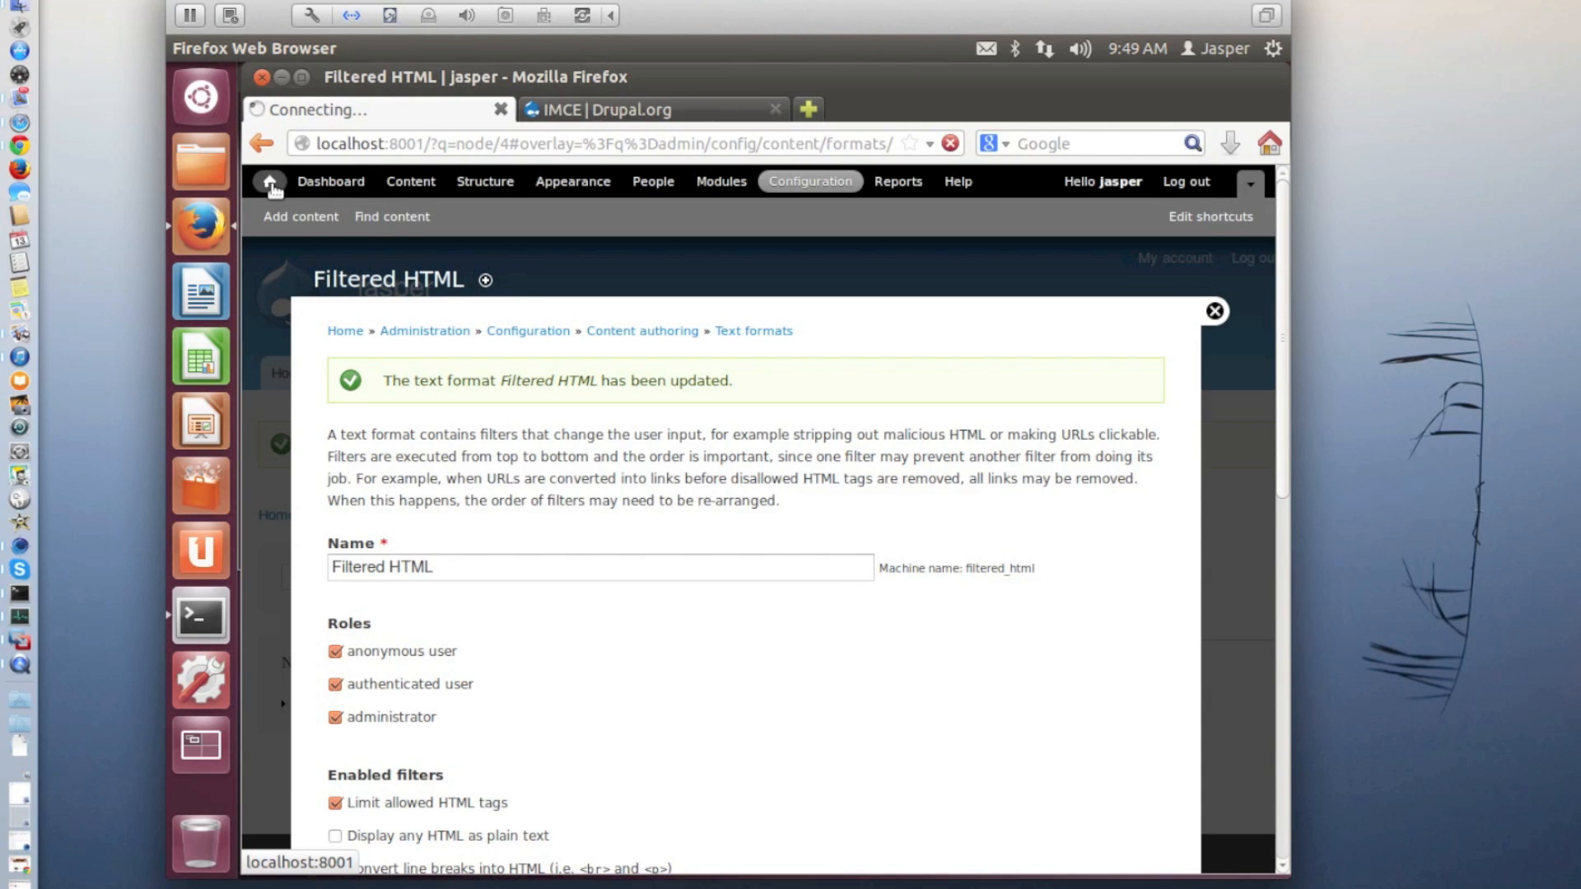